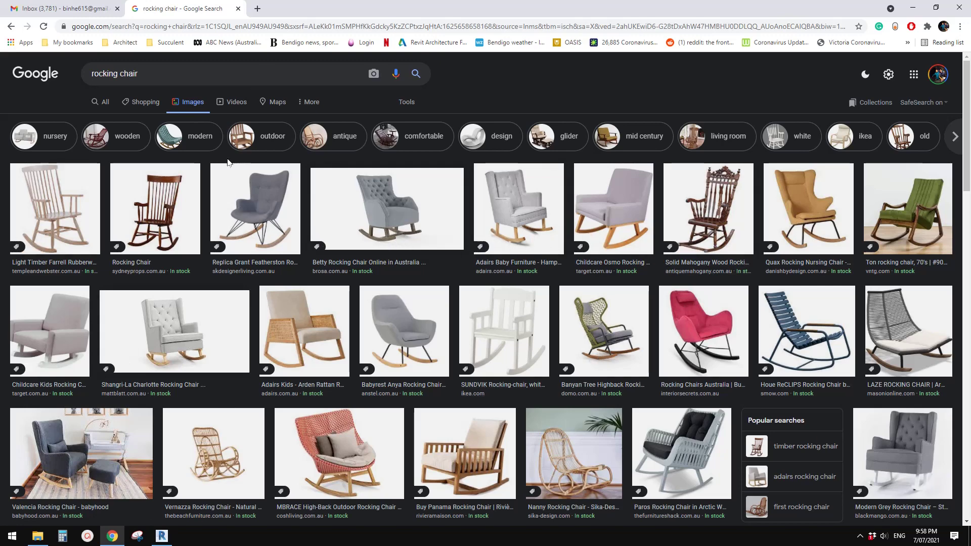
Find the Matt Blatt Edvard Danish Design Rocking Chair Replica (Ash) in the image results and open its product page
scroll(566, 354, down, 6)
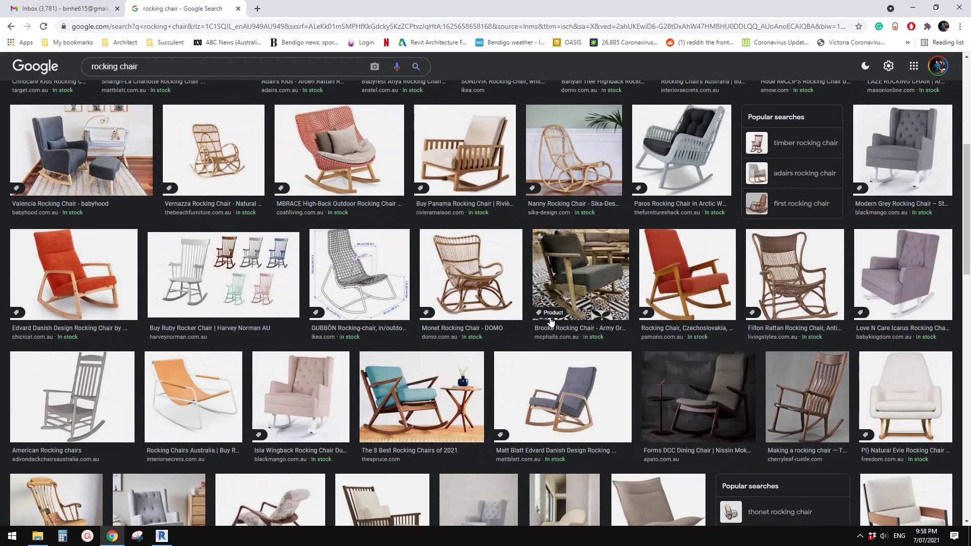
scroll(495, 313, down, 2)
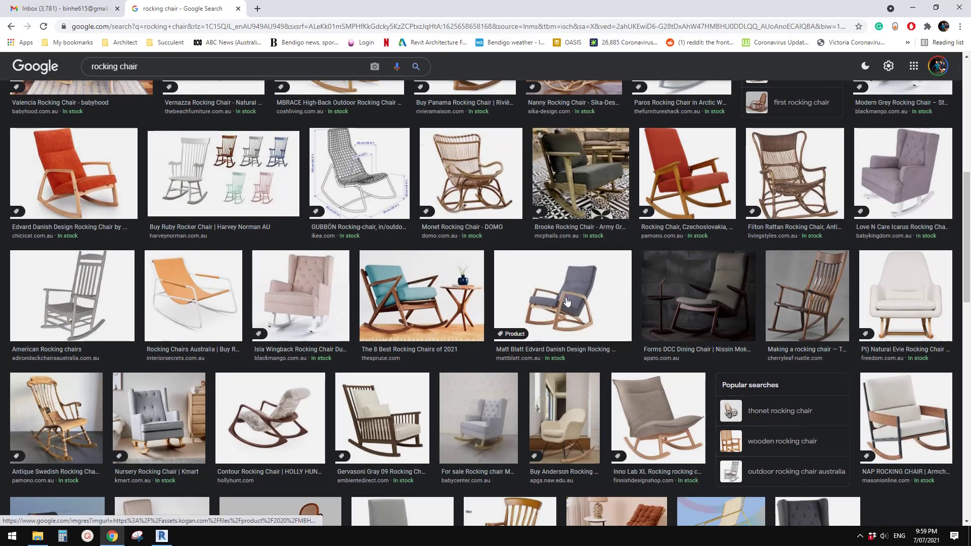
click(574, 319)
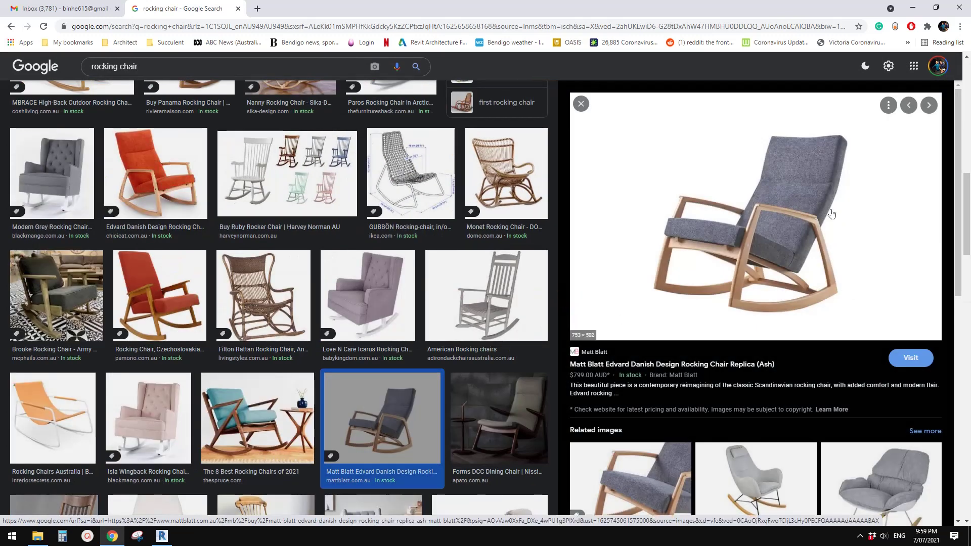
click(844, 314)
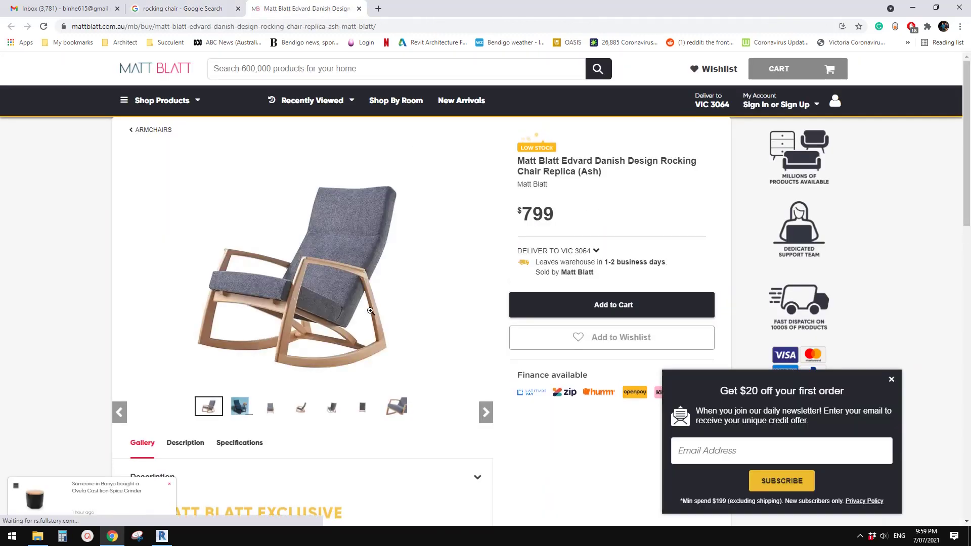
Dismiss the Google sign-in prompt and bring up the chair's side-view photo in the product gallery
scroll(383, 346, down, 1)
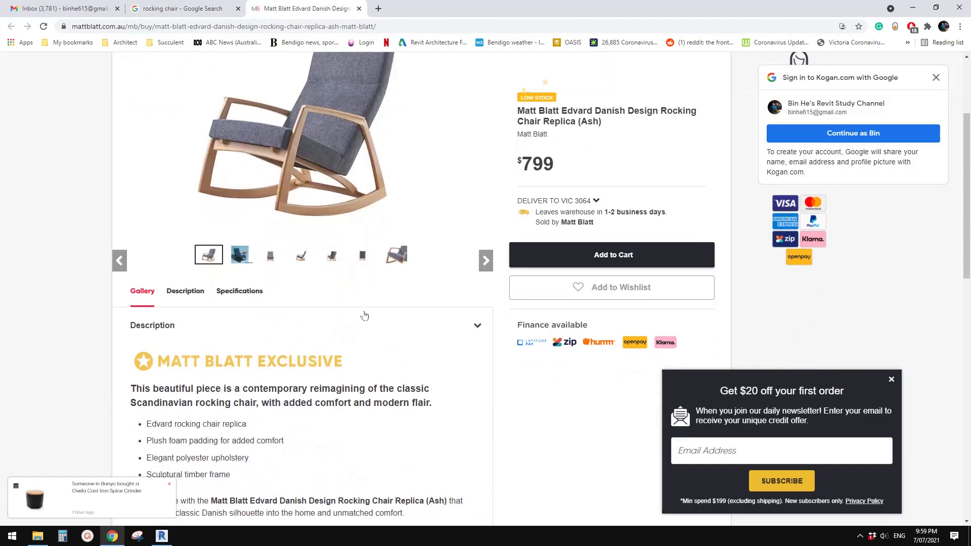
click(937, 77)
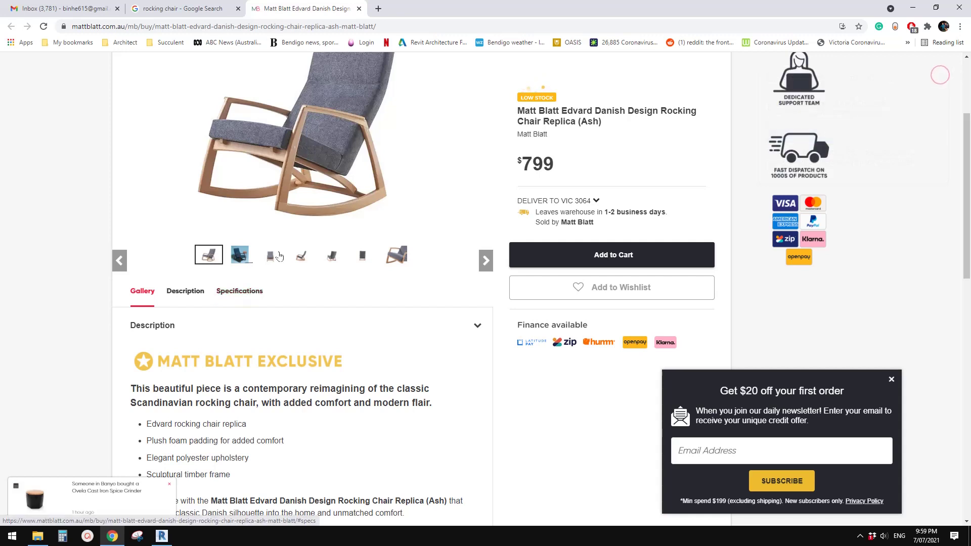
click(272, 261)
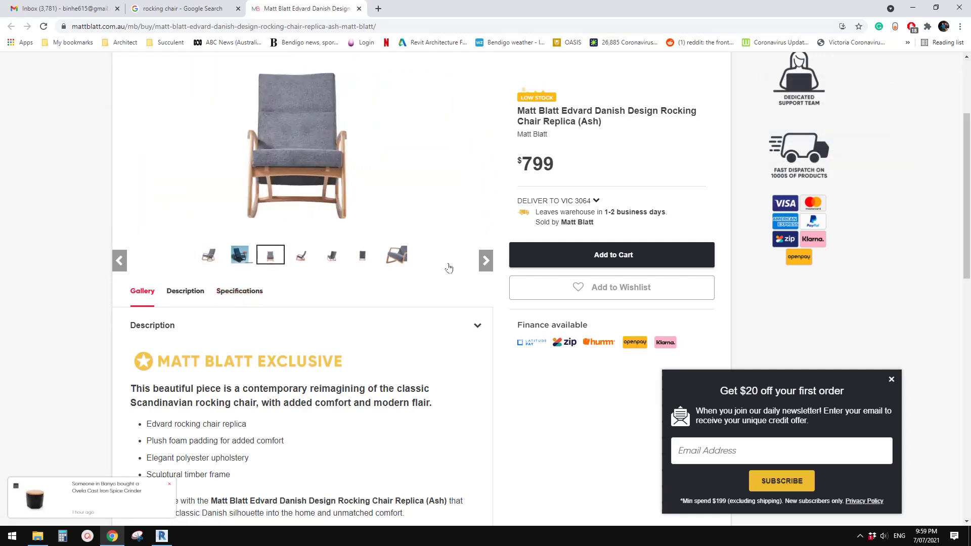
click(486, 261)
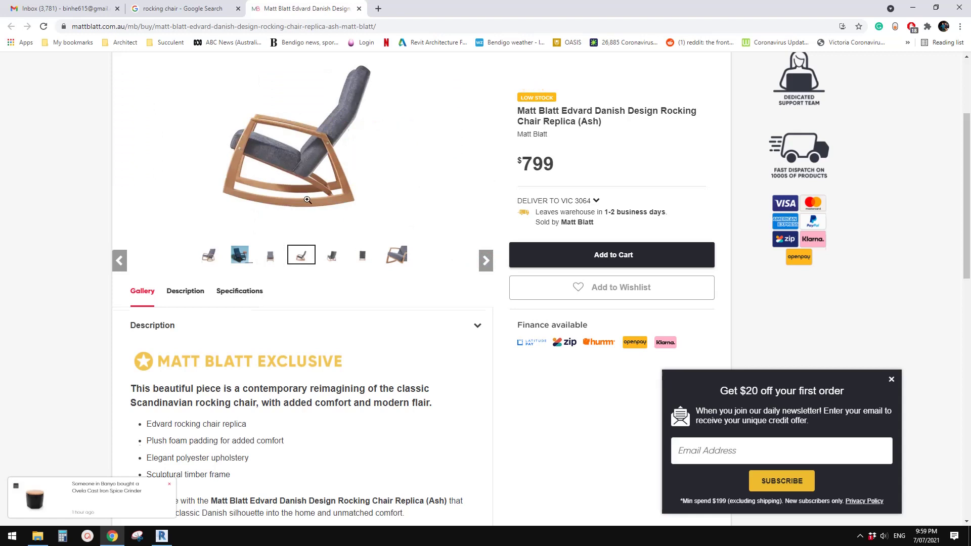
scroll(324, 223, up, 2)
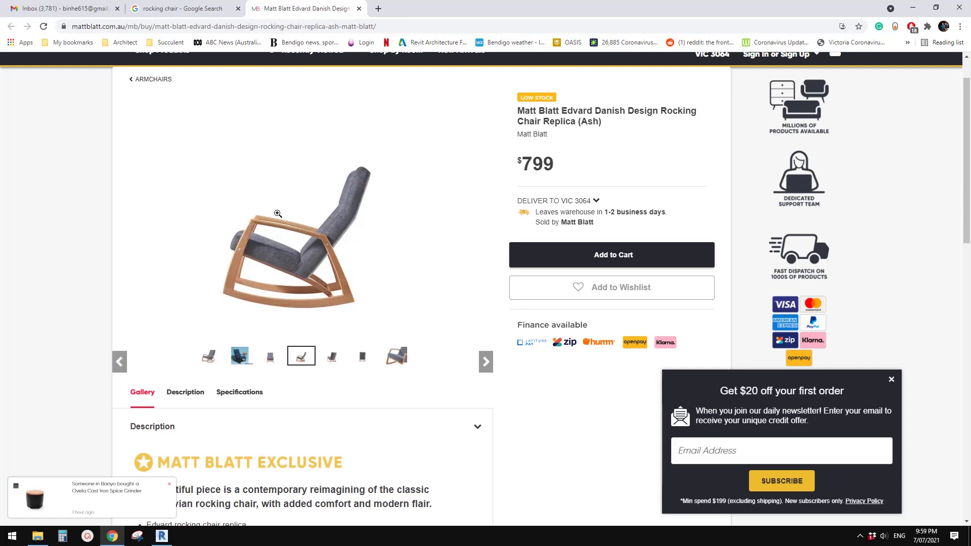
Save the side-view chair image to the Desktop under its suggested file name
right_click(316, 244)
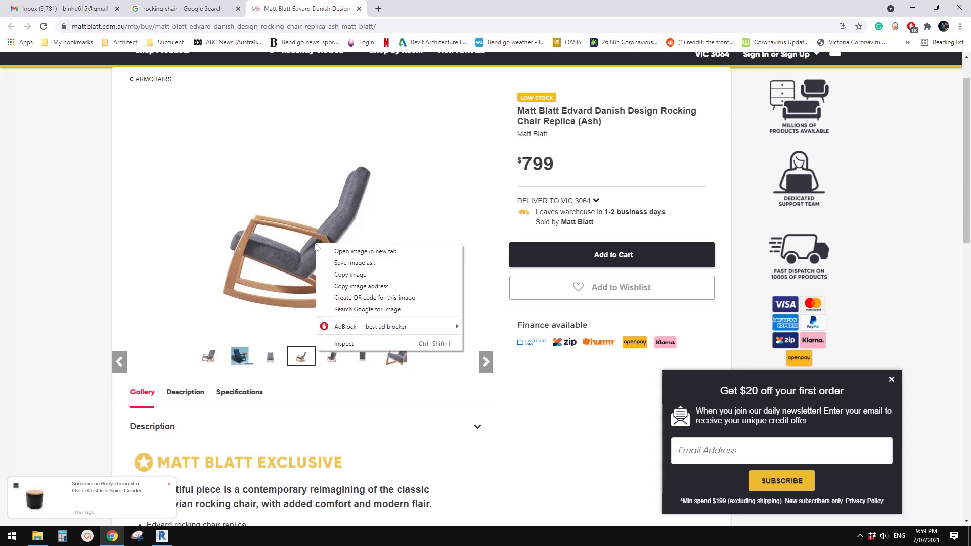
click(355, 263)
drag(214, 10, 328, 39)
click(192, 127)
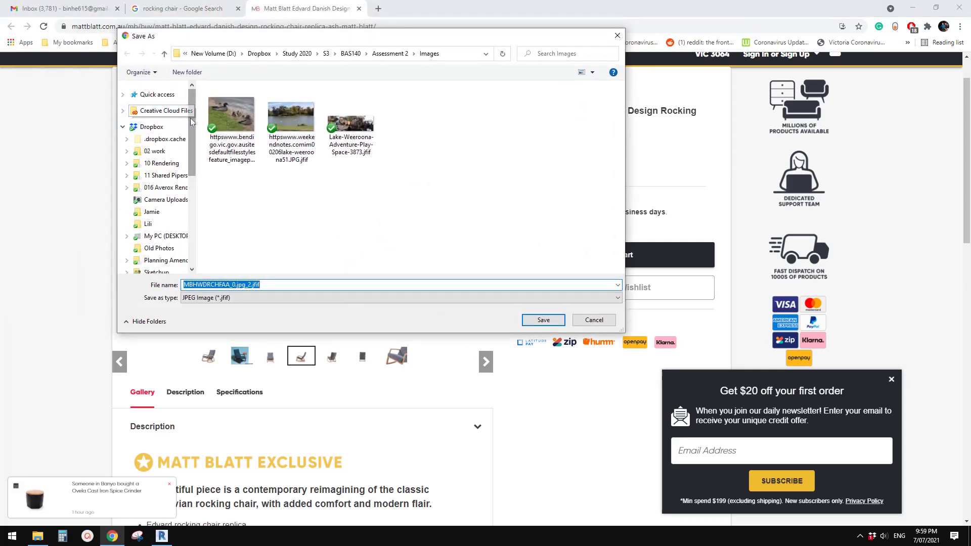
scroll(170, 192, down, 3)
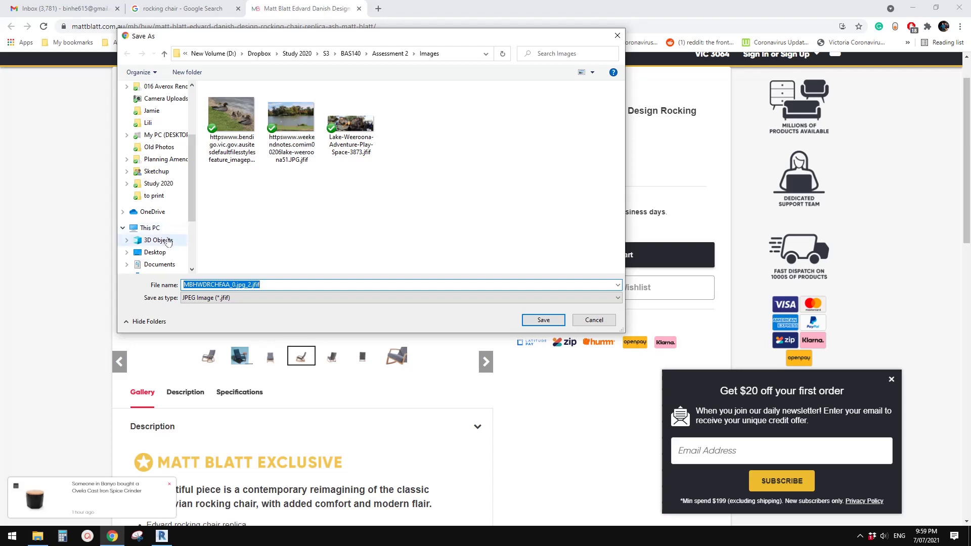
click(155, 252)
click(544, 319)
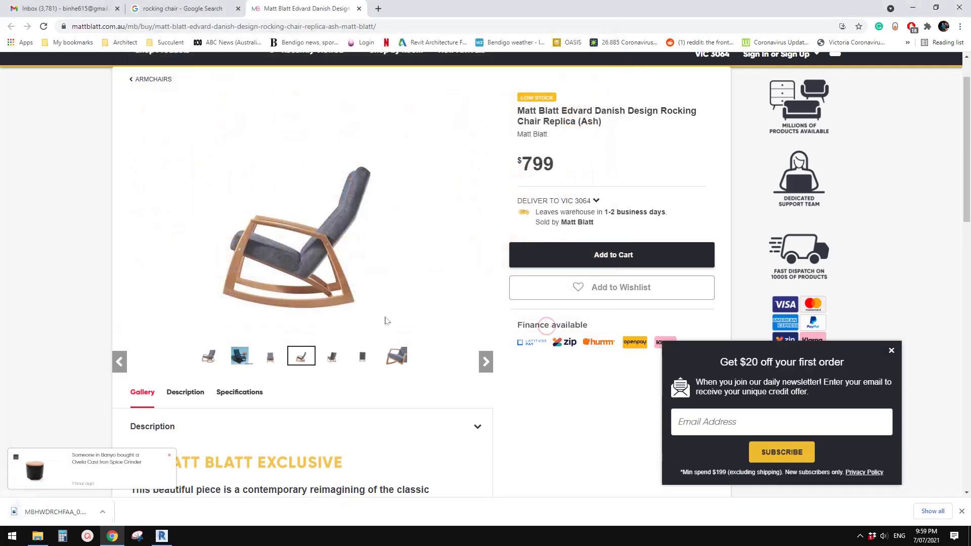
Switch to Revit and create a new family from the Metric Furniture.rft template
click(162, 536)
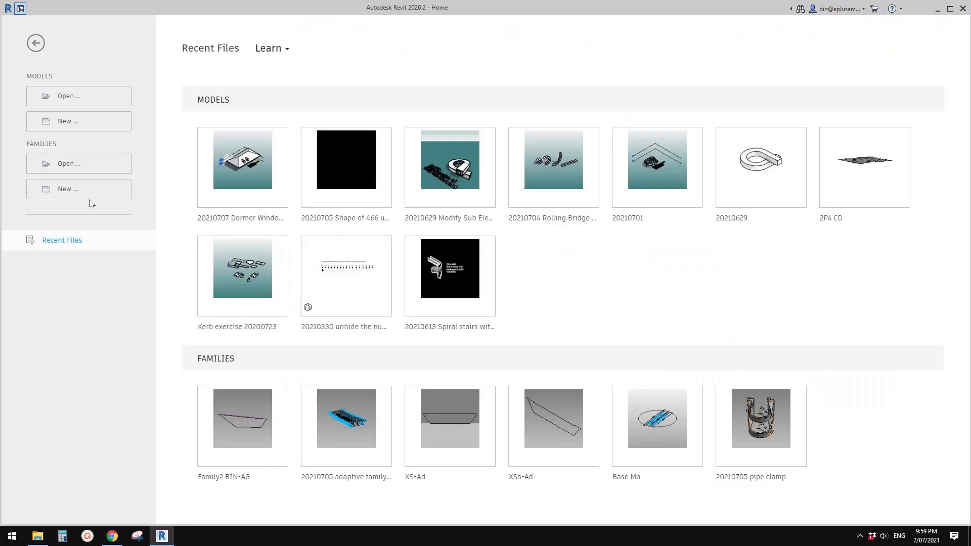
click(75, 189)
scroll(397, 221, down, 9)
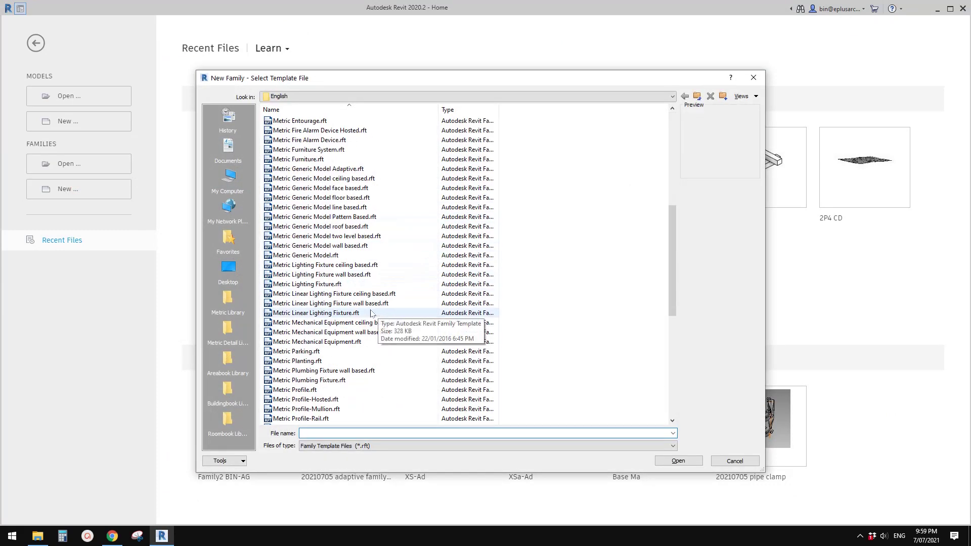
scroll(351, 324, up, 3)
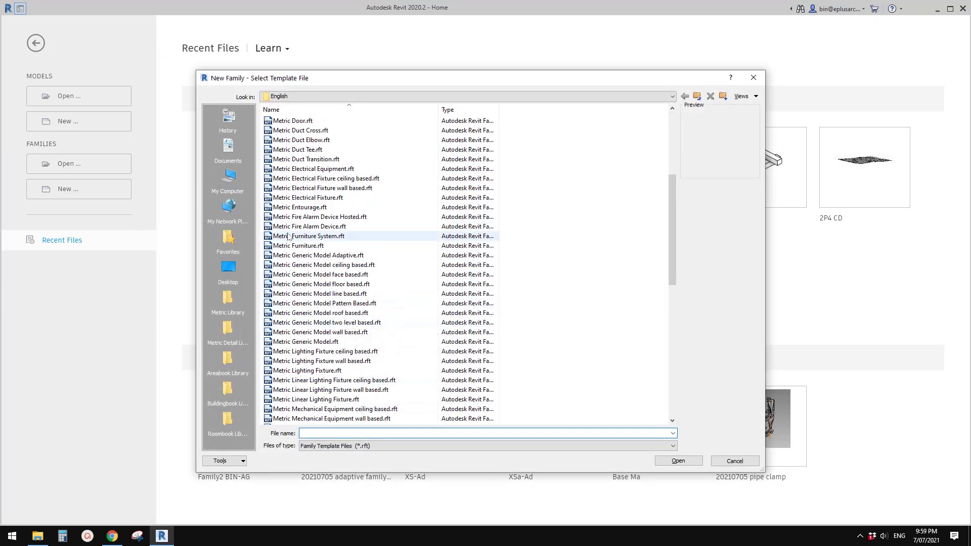
click(313, 246)
click(688, 461)
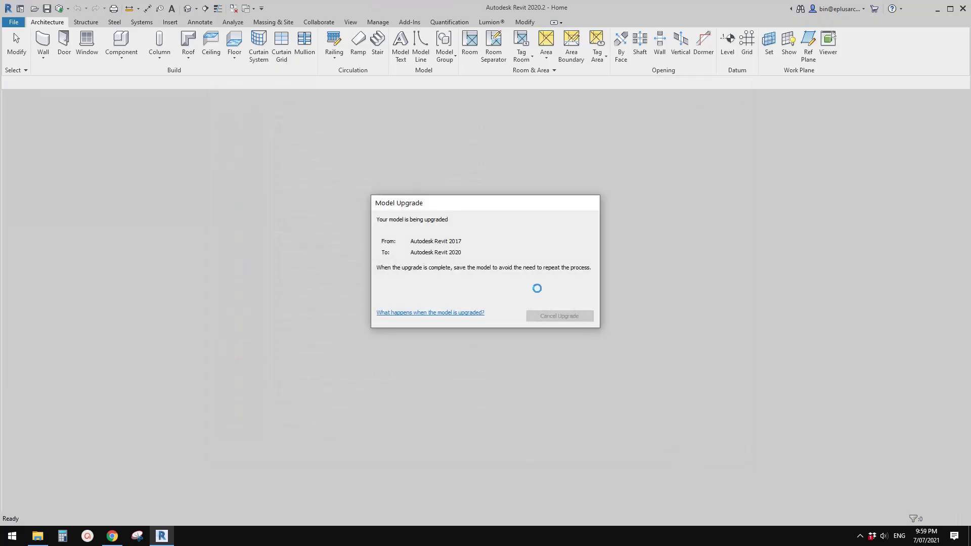
Switch to Chrome and examine the chair's dimensions in the product specifications, comparing them with its side-view photo
click(112, 536)
scroll(436, 297, down, 5)
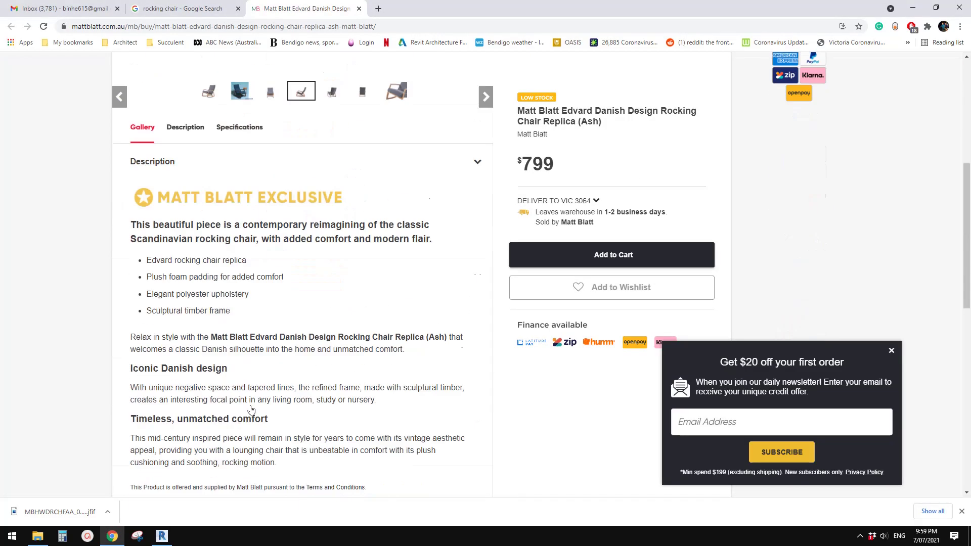
scroll(462, 311, down, 7)
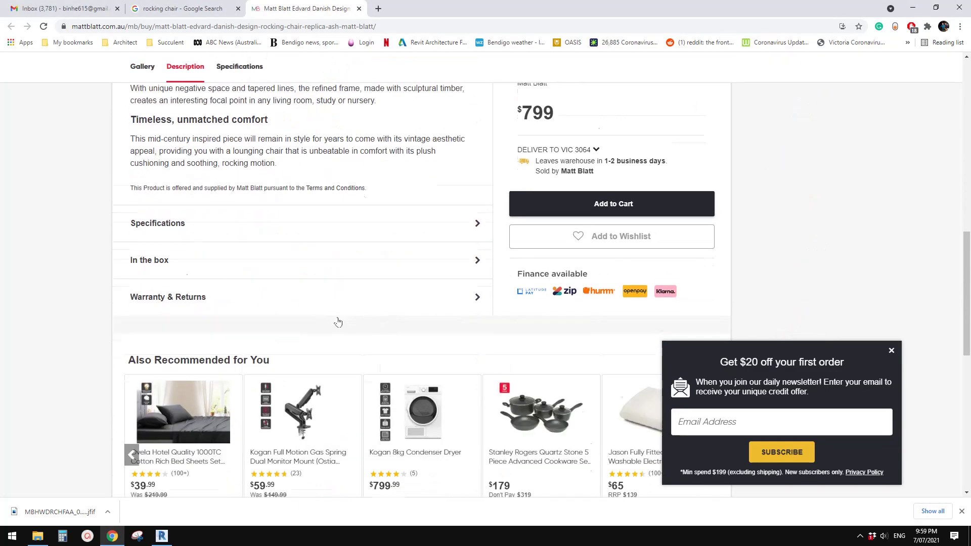
scroll(166, 249, up, 2)
click(184, 236)
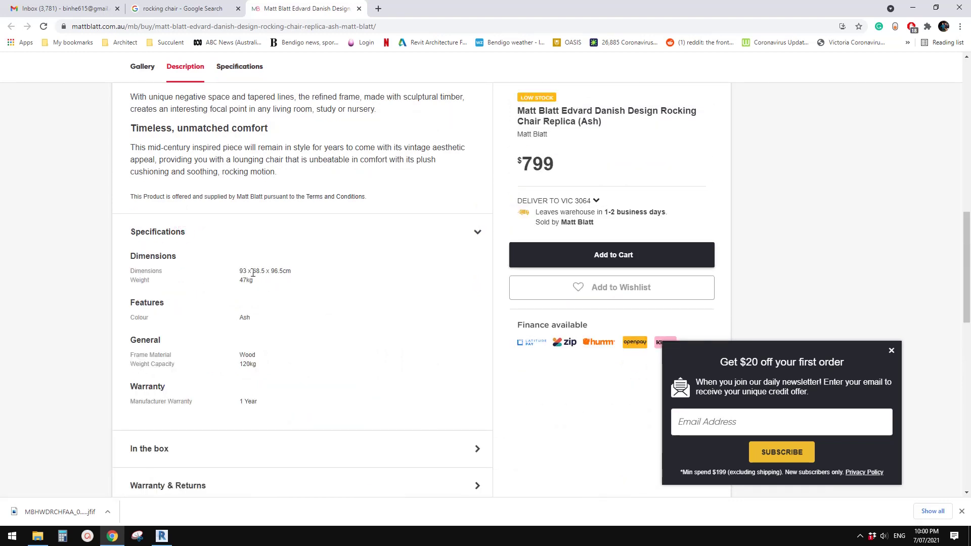
scroll(243, 273, up, 9)
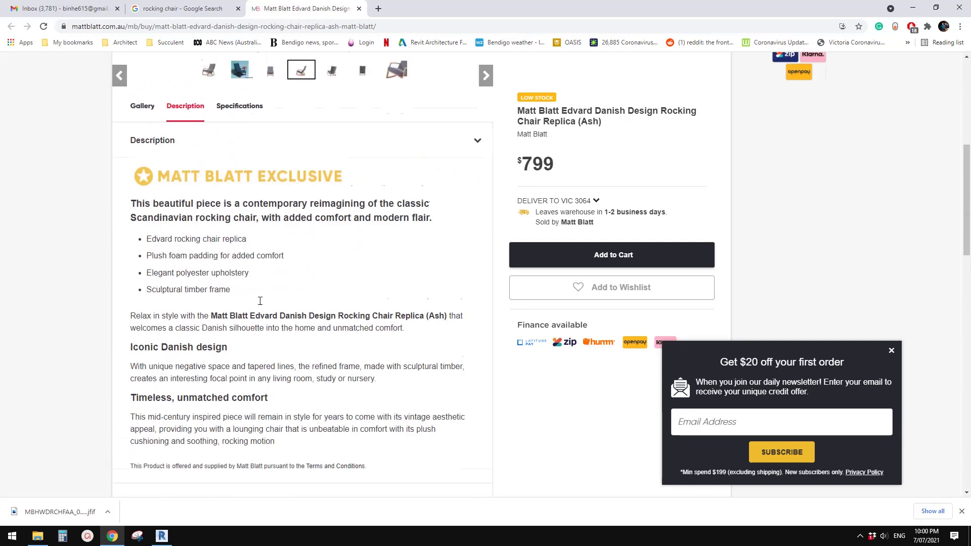
scroll(249, 231, down, 11)
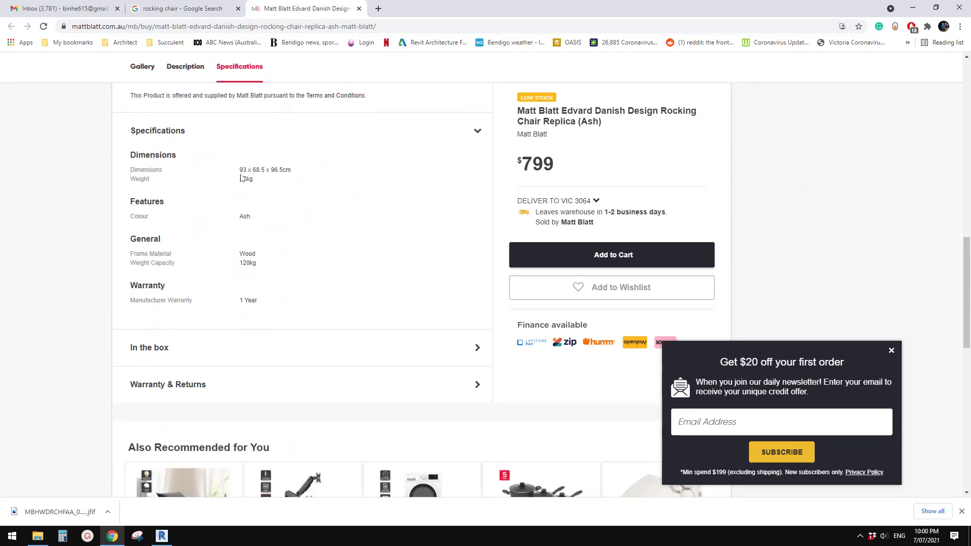
scroll(255, 174, down, 1)
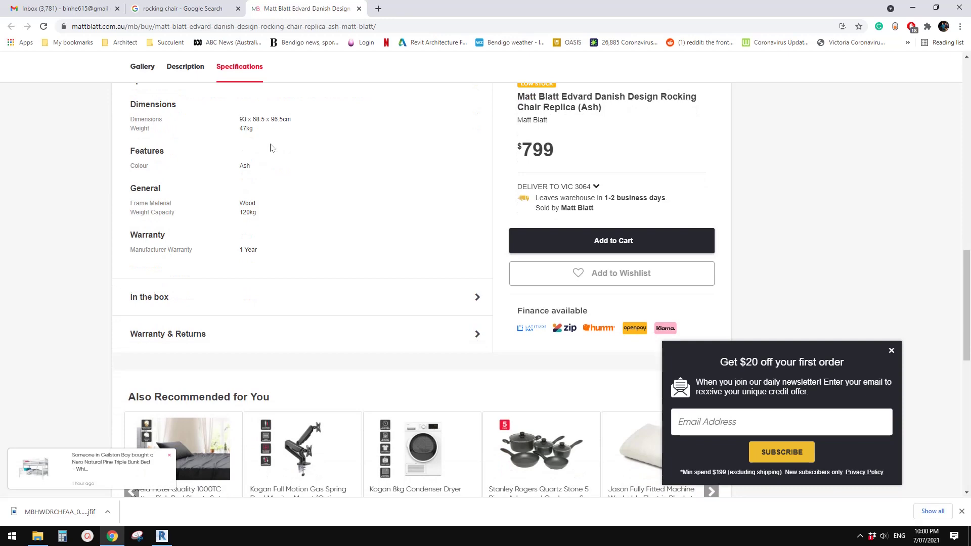
scroll(271, 148, up, 3)
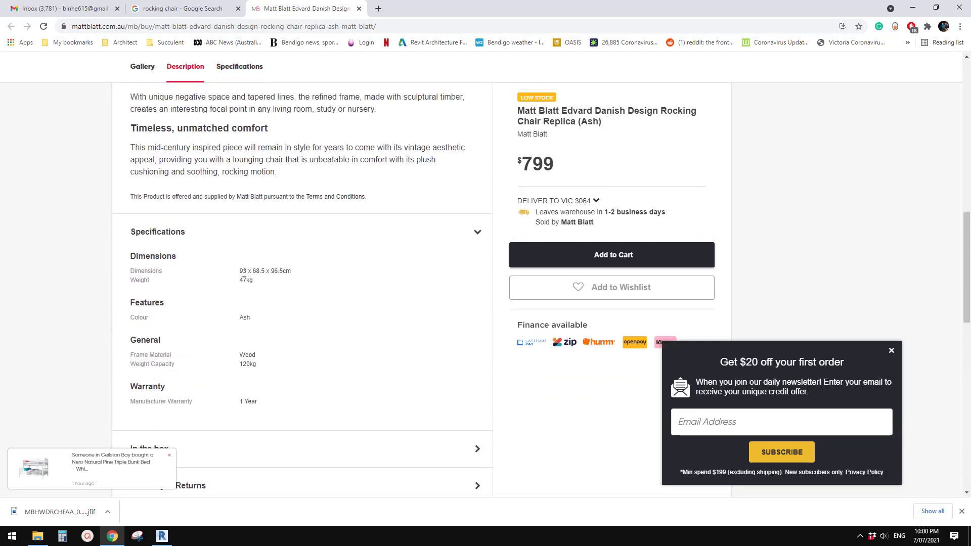
scroll(282, 273, up, 10)
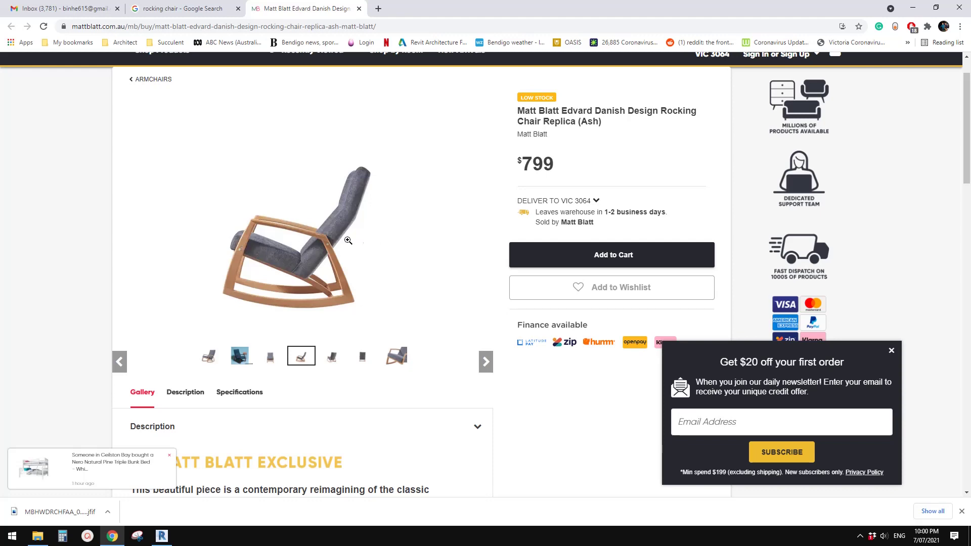
scroll(303, 272, down, 14)
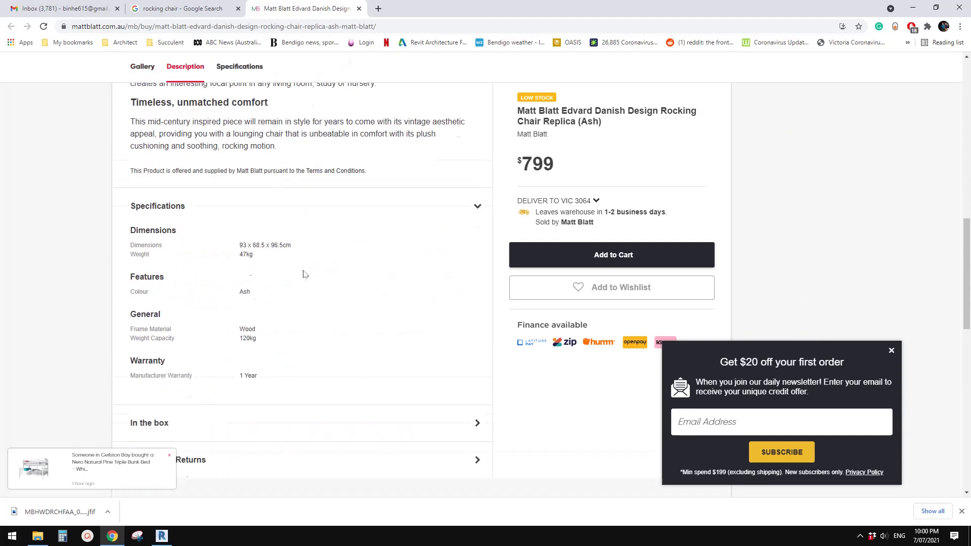
scroll(292, 265, up, 5)
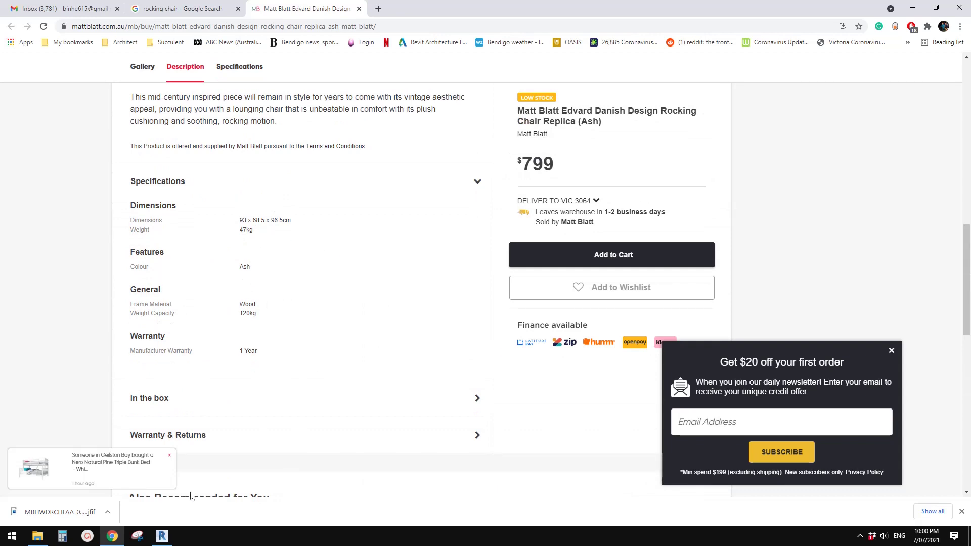
Switch to Revit and draw vertical reference planes on both sides of the vertical centre plane, the right one about 509 mm from it
click(161, 537)
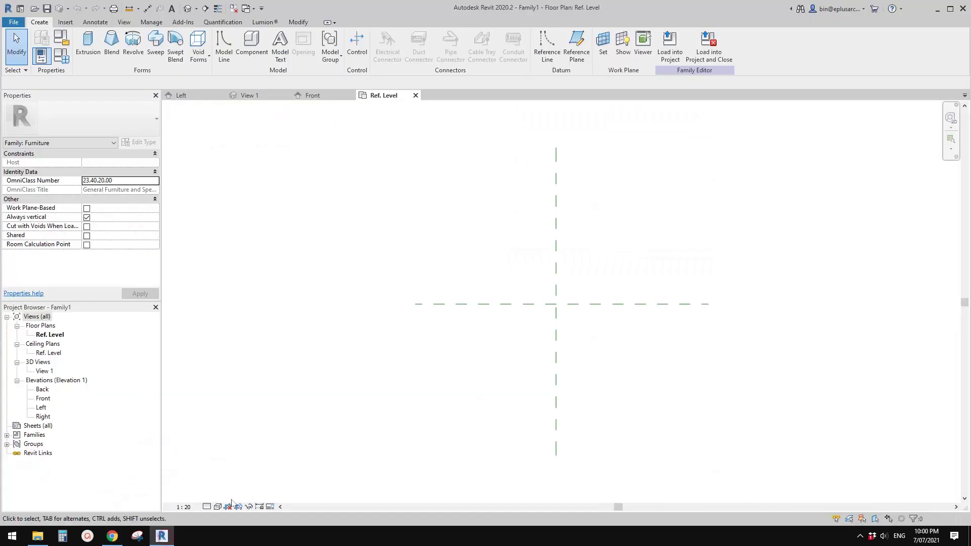
middle_drag(522, 334, 516, 321)
middle_drag(502, 278, 476, 282)
middle_drag(690, 254, 685, 274)
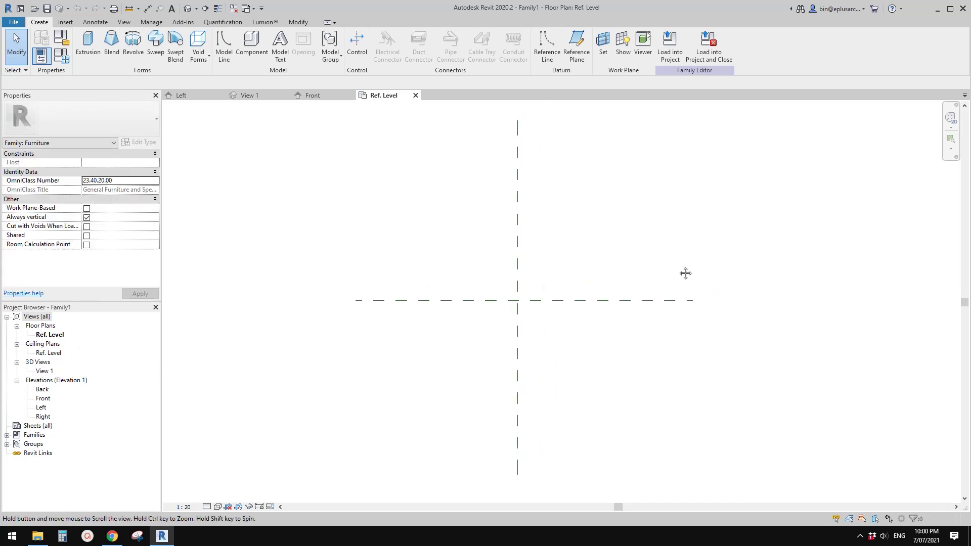
middle_drag(587, 270, 585, 273)
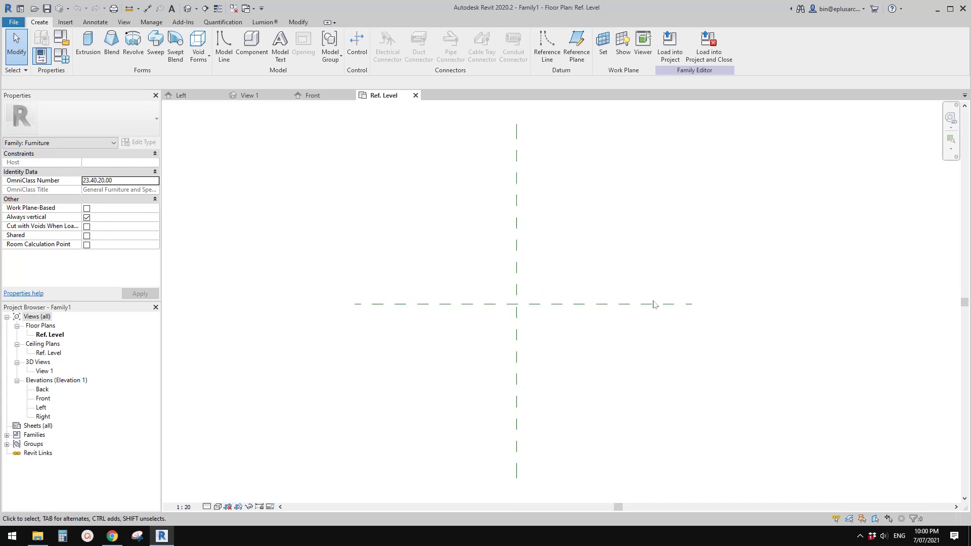
middle_drag(511, 341, 531, 340)
key(r)
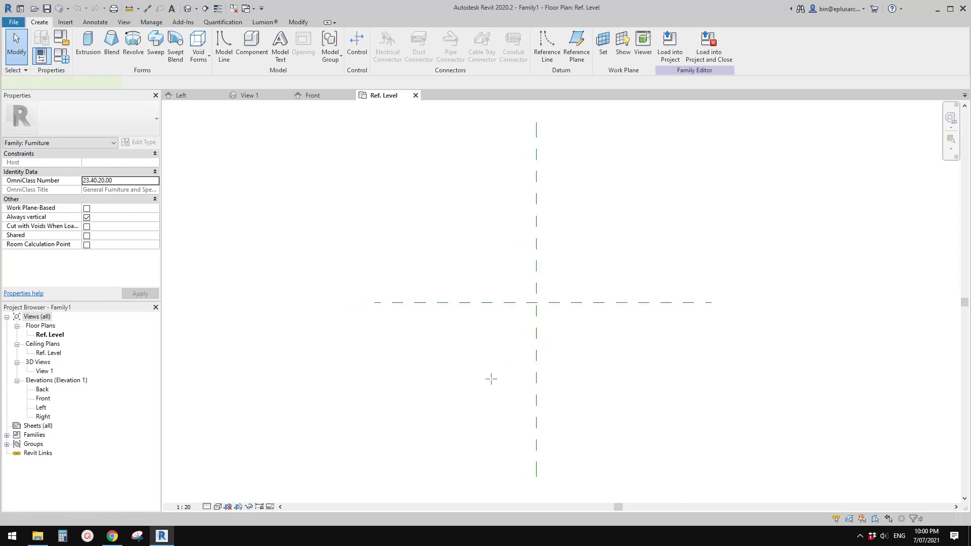
key(p)
click(481, 391)
click(481, 164)
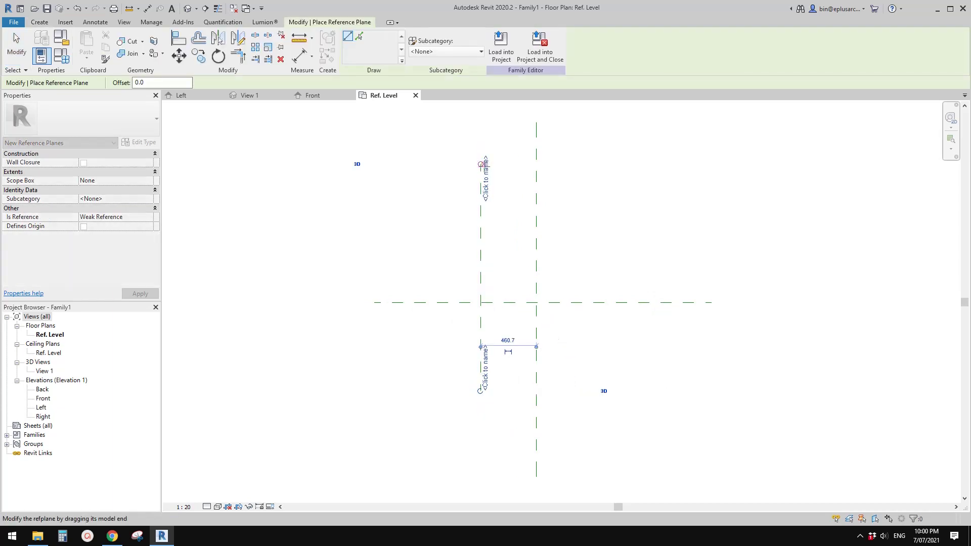
click(599, 385)
click(598, 173)
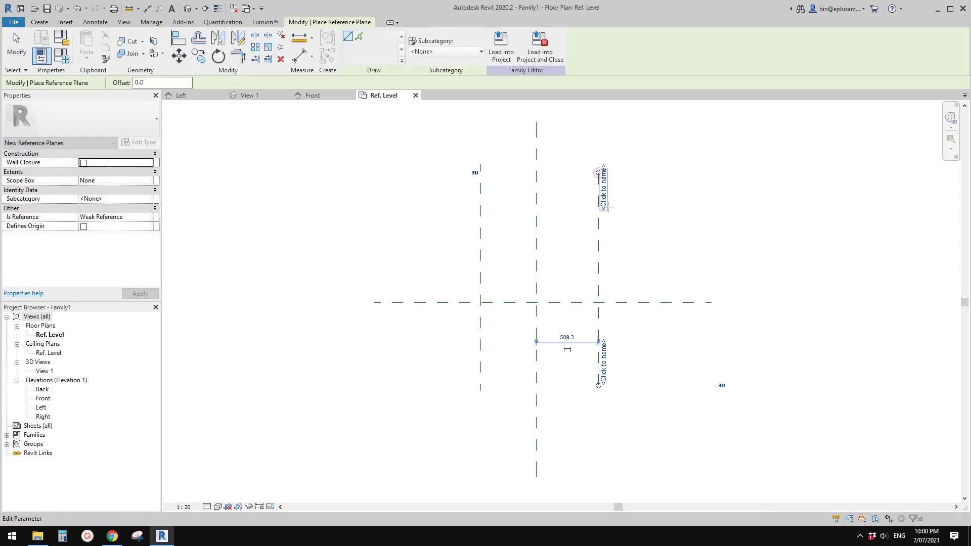
key(Escape)
Draw horizontal reference planes on both sides of the horizontal centre plane, the upper one about 557 mm from it
middle_drag(598, 272, 604, 264)
key(r)
key(p)
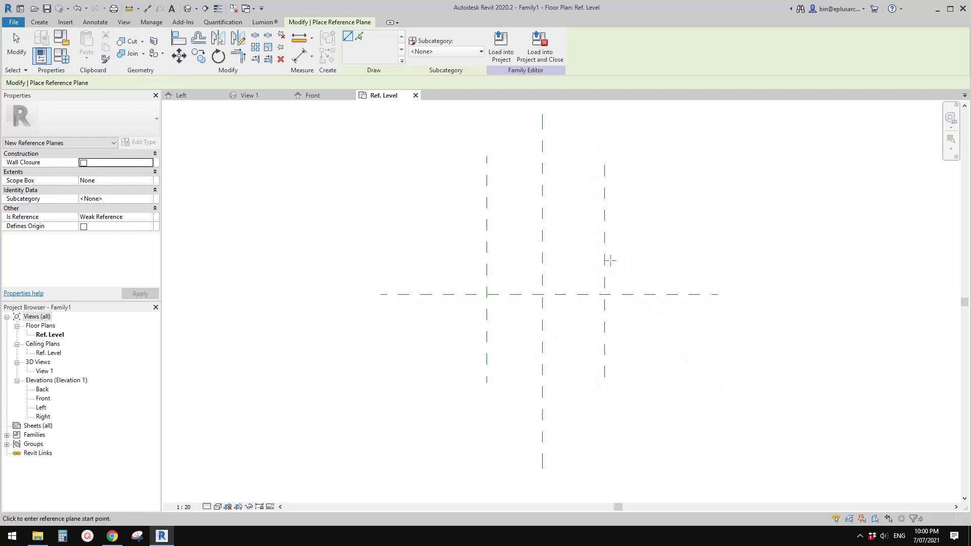
click(649, 227)
click(448, 227)
click(442, 347)
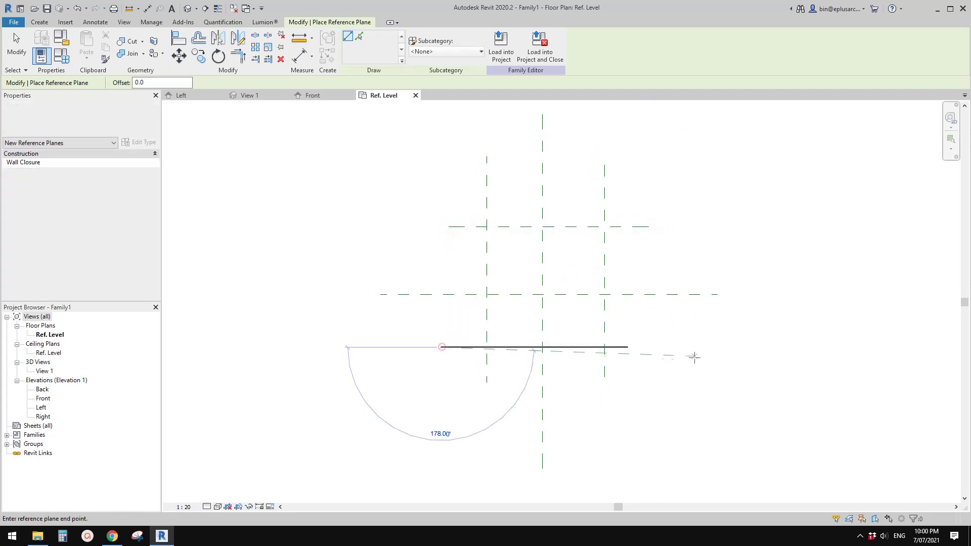
click(671, 352)
middle_drag(621, 339, 628, 343)
Dimension the three vertical reference planes in one string and constrain them to equal spacing
key(d)
key(i)
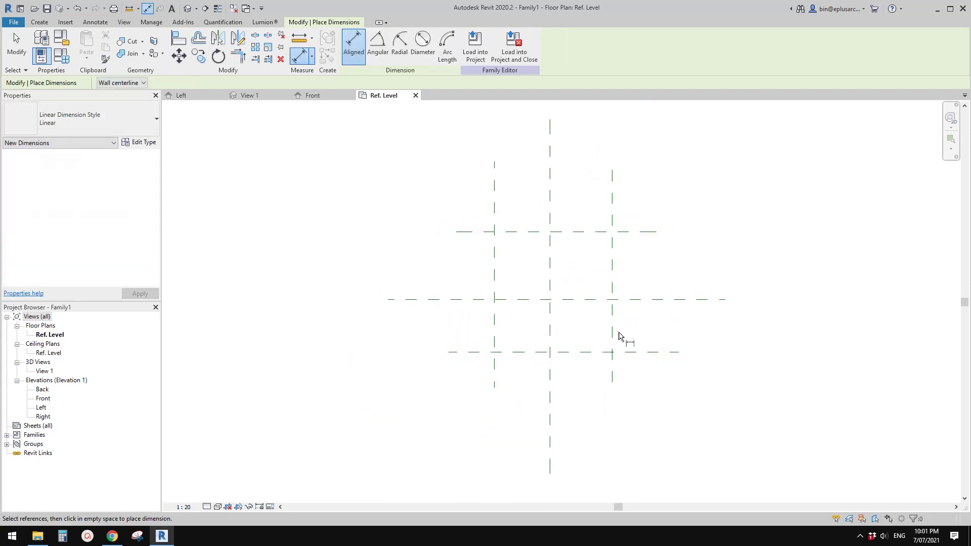
click(613, 335)
click(549, 334)
click(495, 352)
click(508, 393)
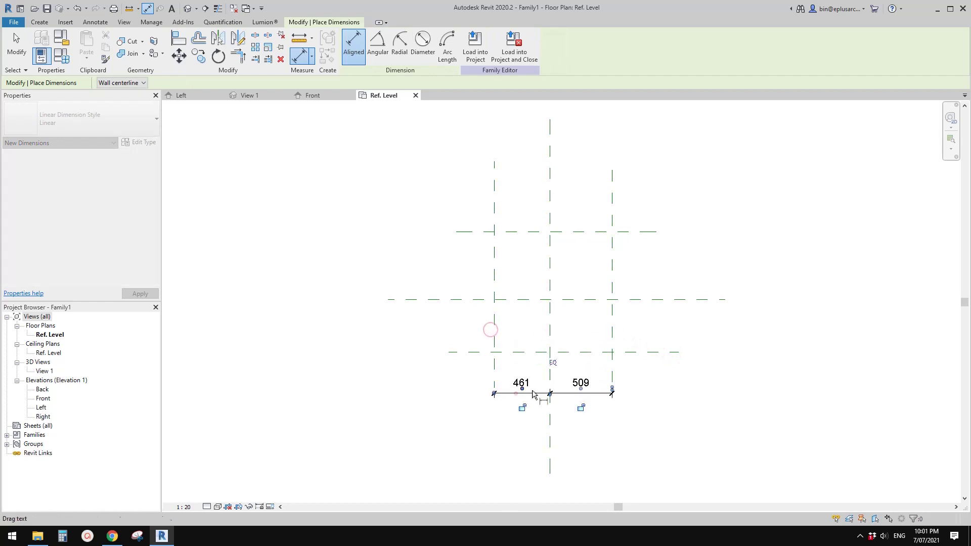
click(558, 374)
Add an overall dimension between the two outer vertical reference planes, below the equal-spacing dimension
click(612, 336)
click(495, 341)
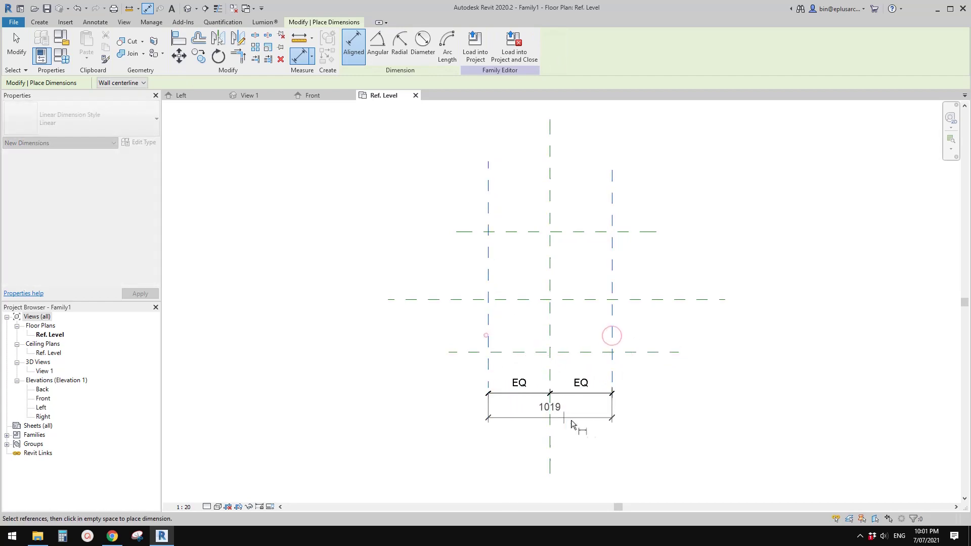
click(575, 424)
key(Escape)
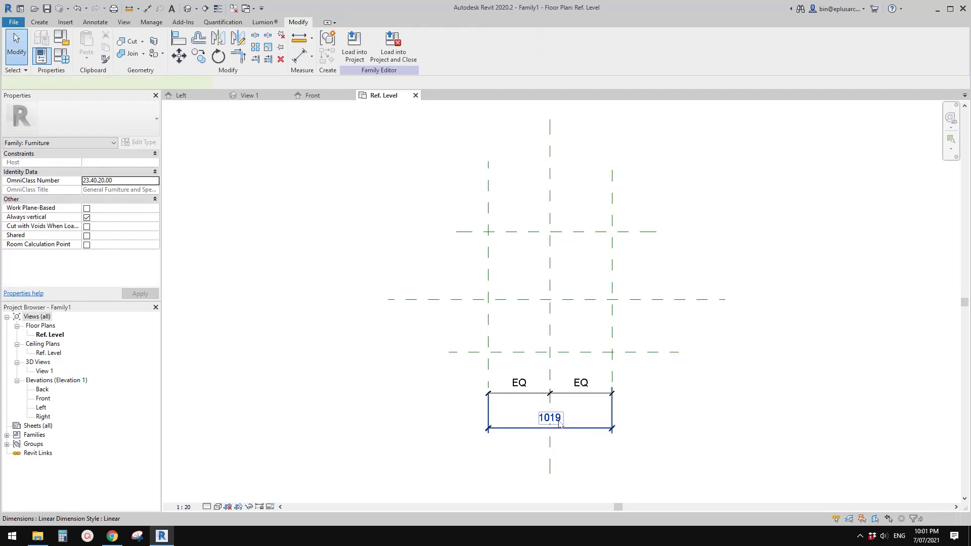
Check the chair's dimensions in Chrome, return to Revit and set the right vertical plane's distance from the centre plane to =685/2
click(612, 329)
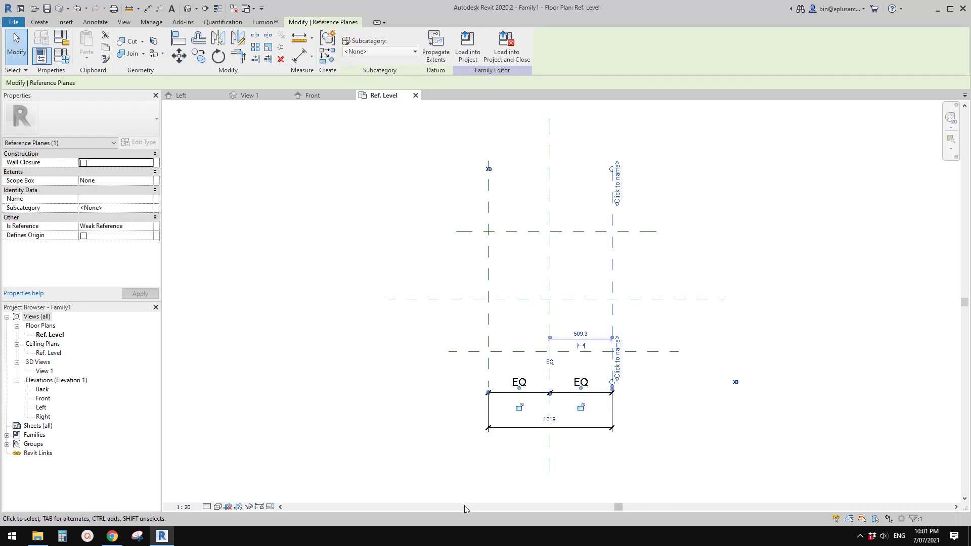
click(112, 537)
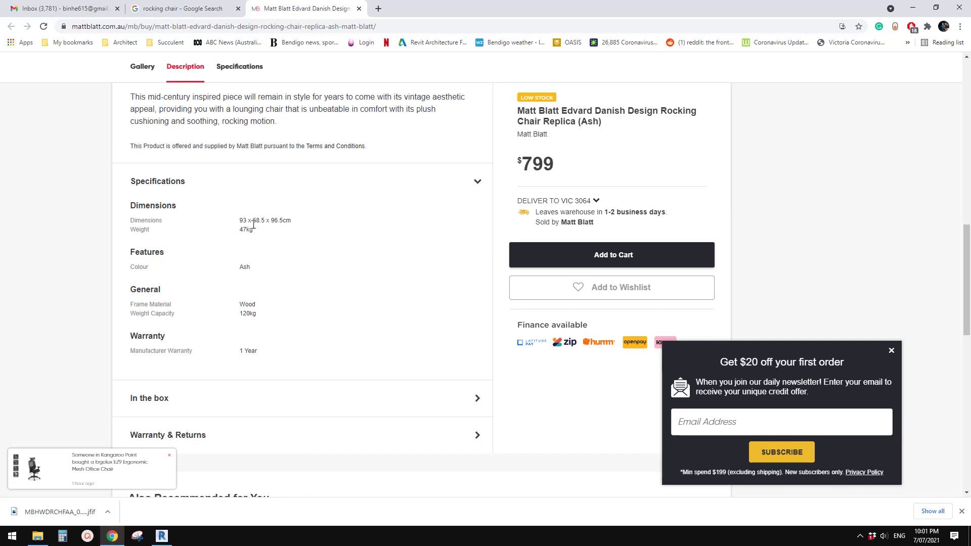
click(162, 537)
click(581, 334)
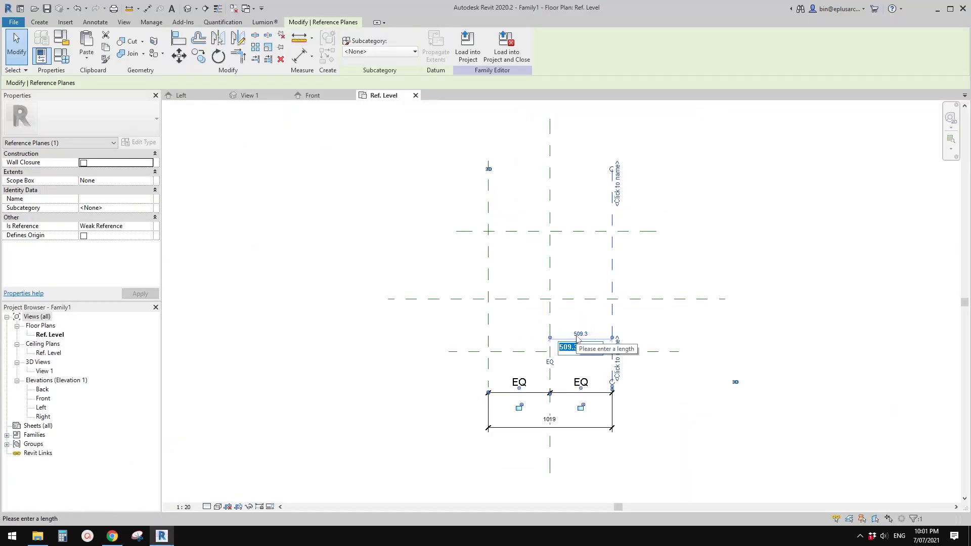
text(=685)
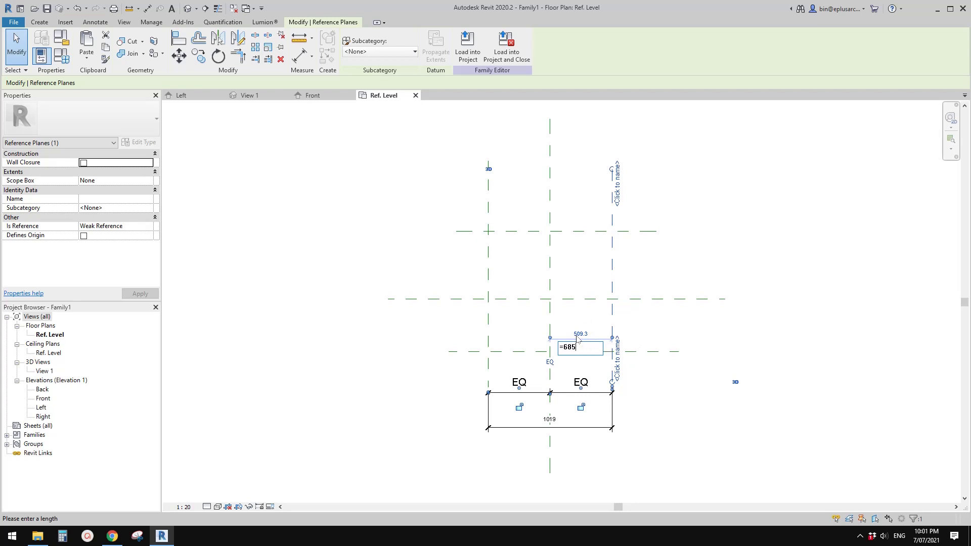
text(/2)
key(Return)
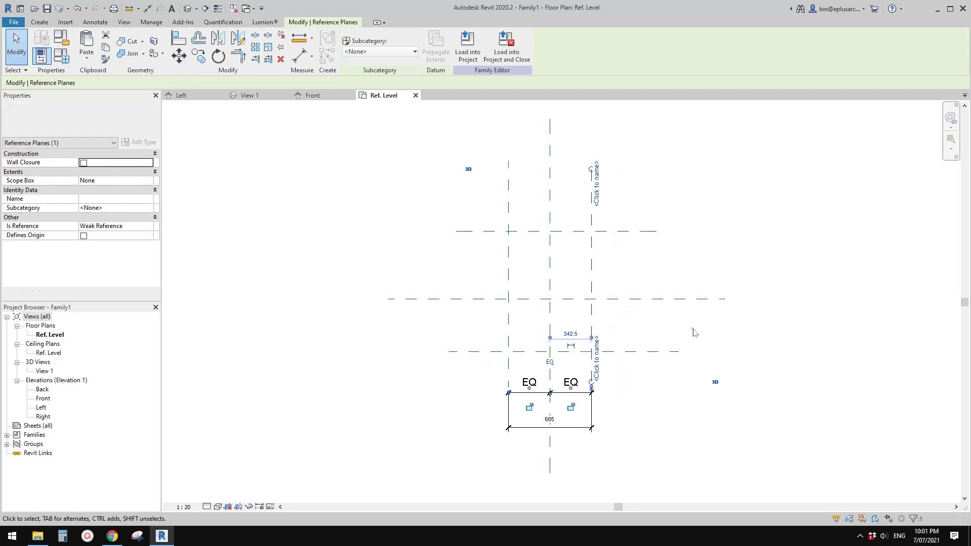
click(701, 373)
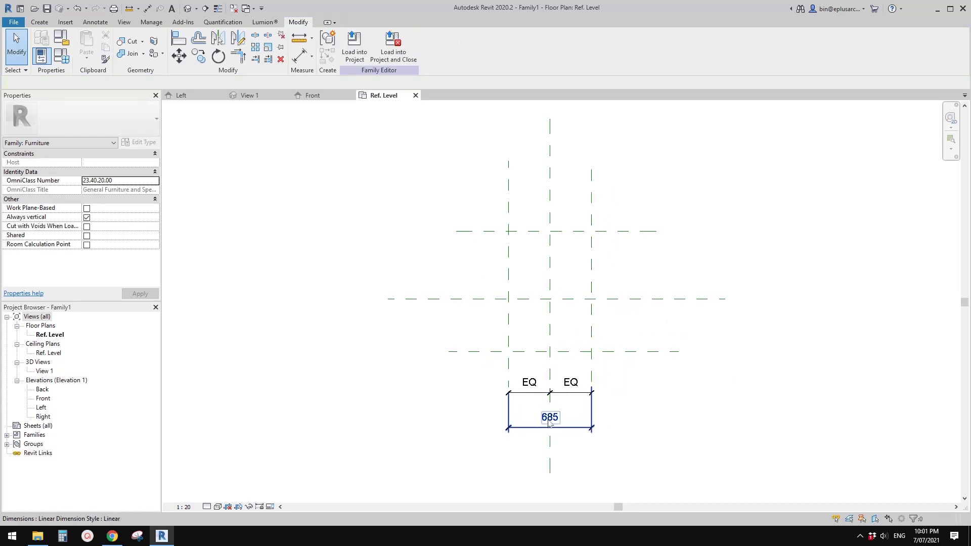
Recheck the product dimensions in Chrome, return to Revit and dimension the three horizontal reference planes with equal spacing
scroll(556, 430, up, 3)
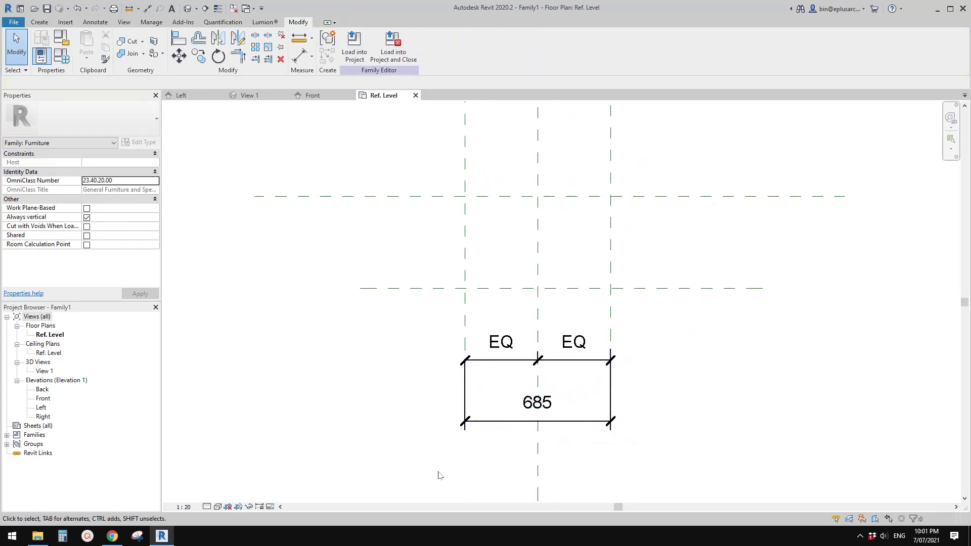
scroll(404, 364, down, 3)
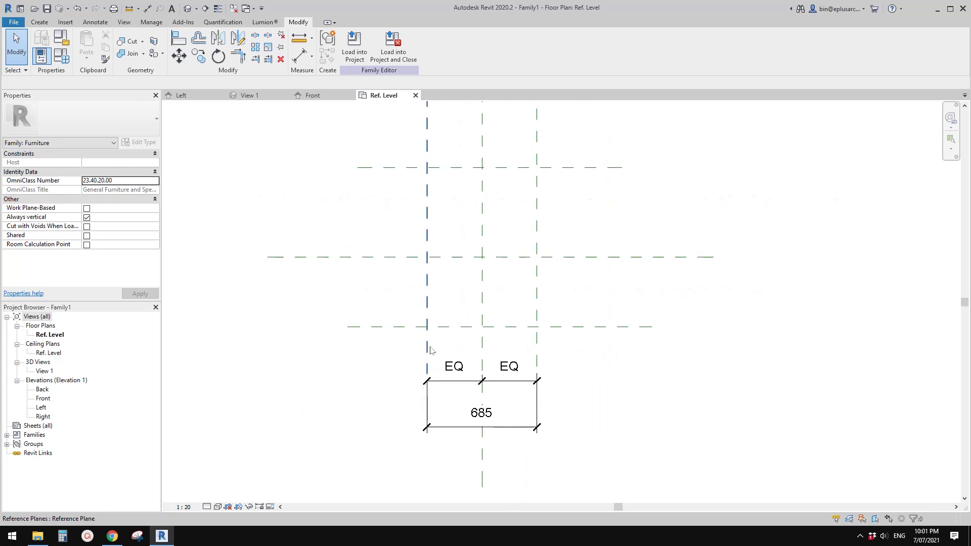
click(112, 537)
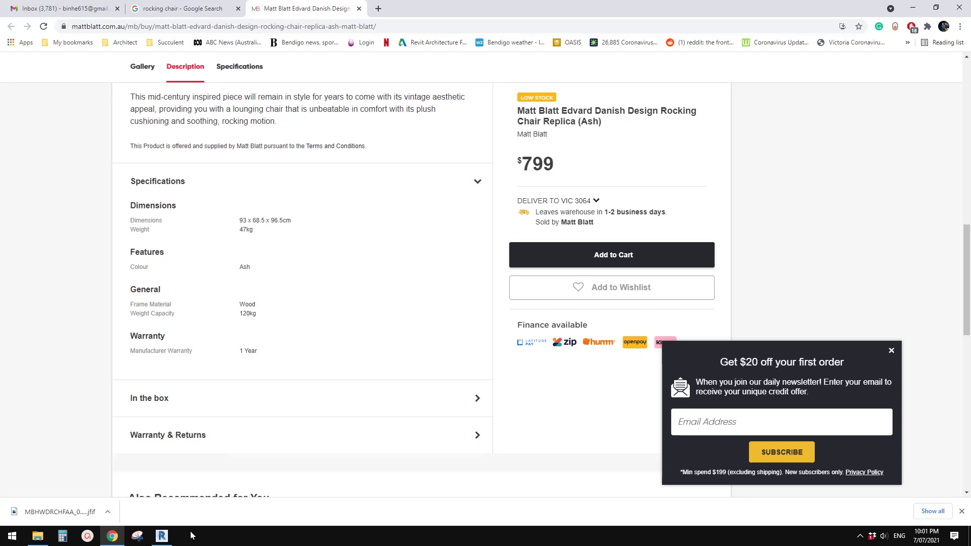
click(162, 536)
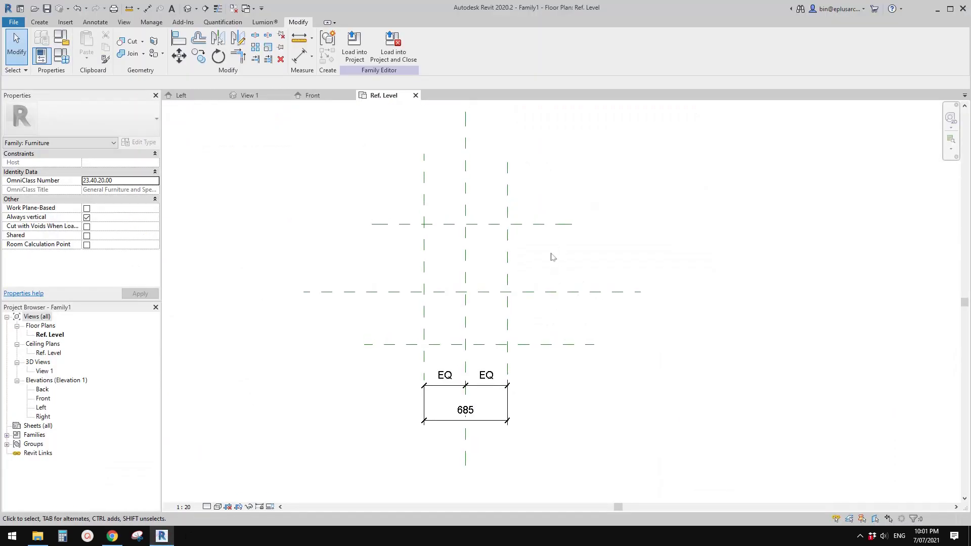
key(d)
key(i)
click(551, 224)
click(560, 292)
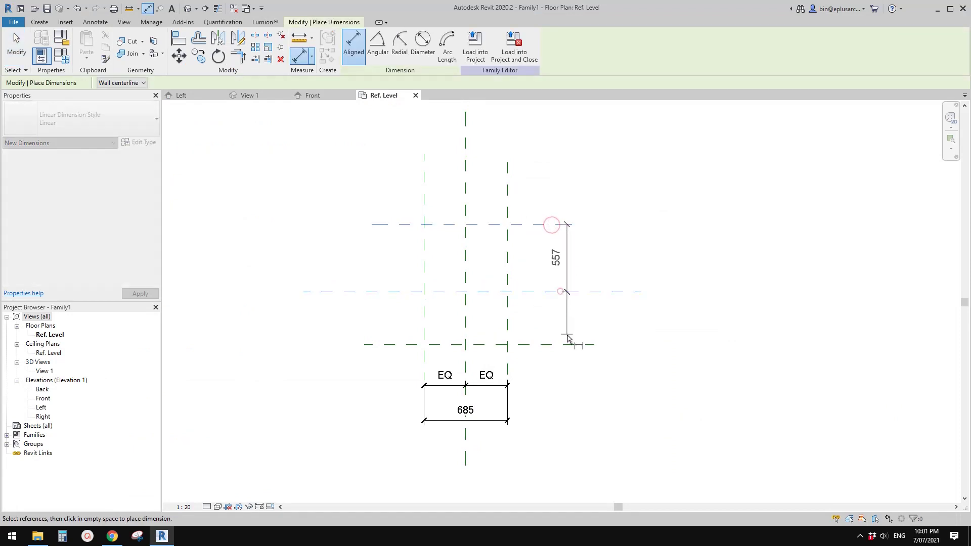
click(566, 345)
click(619, 325)
click(586, 282)
key(Escape)
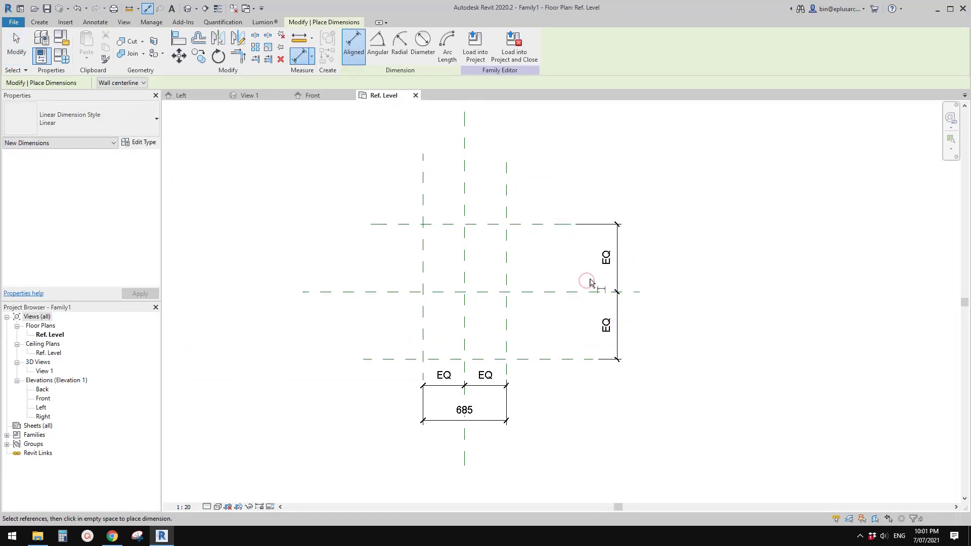
key(Escape)
key(Escape)
Check the chair's depth in Chrome, return to Revit and set the upper horizontal plane's distance from the centre plane to =950/2
click(112, 536)
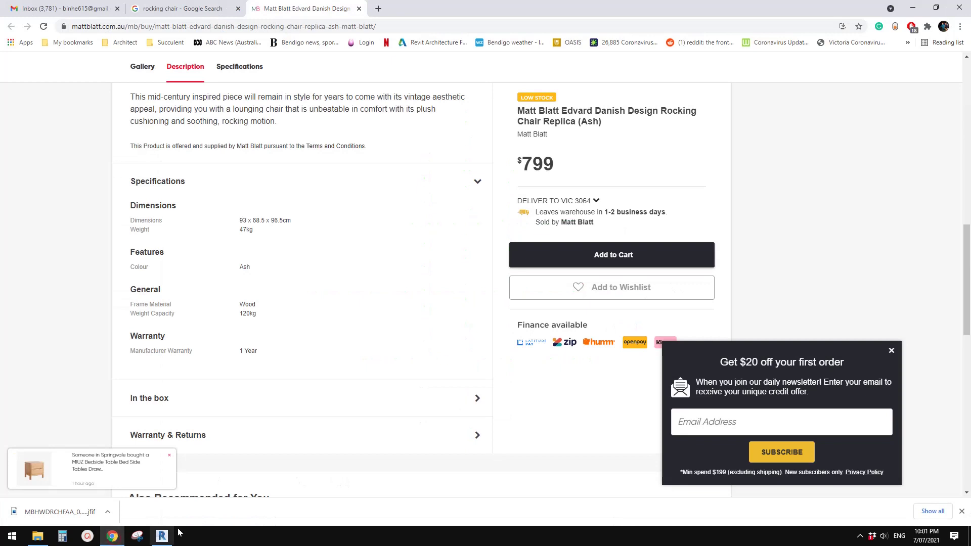
click(162, 536)
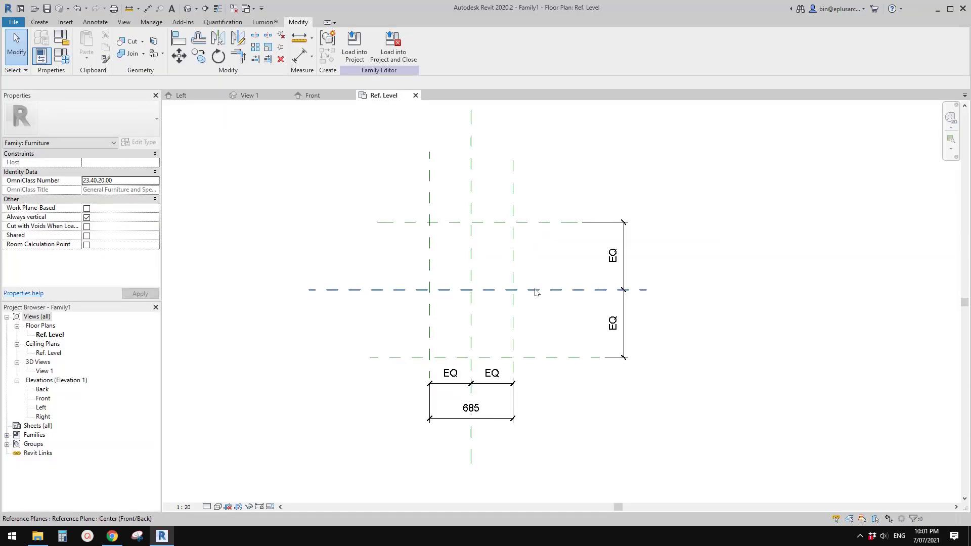
scroll(531, 303, up, 1)
scroll(615, 268, down, 1)
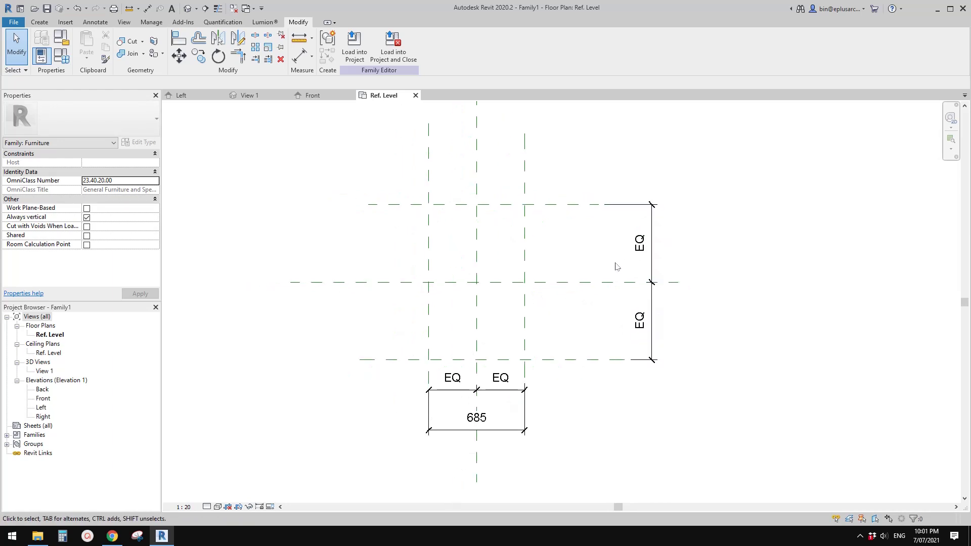
click(580, 210)
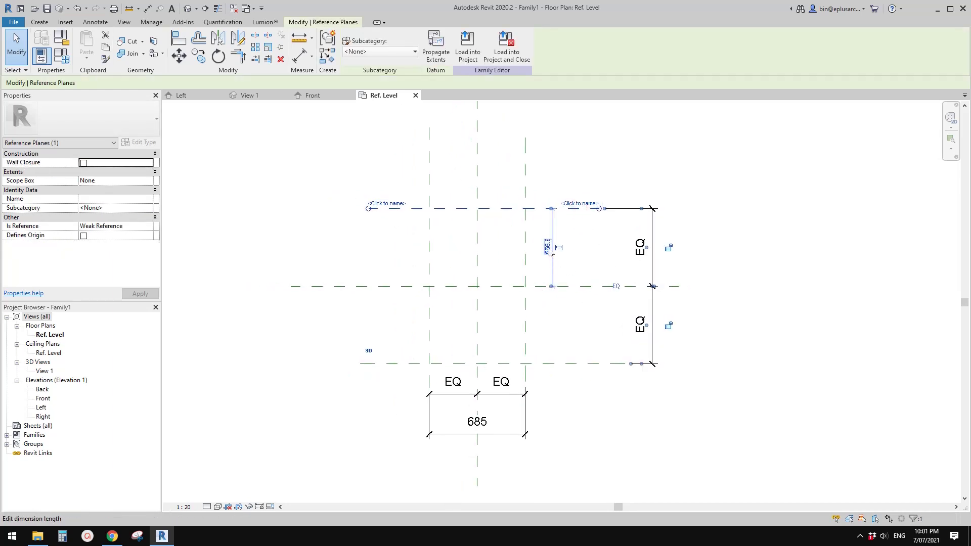
click(549, 248)
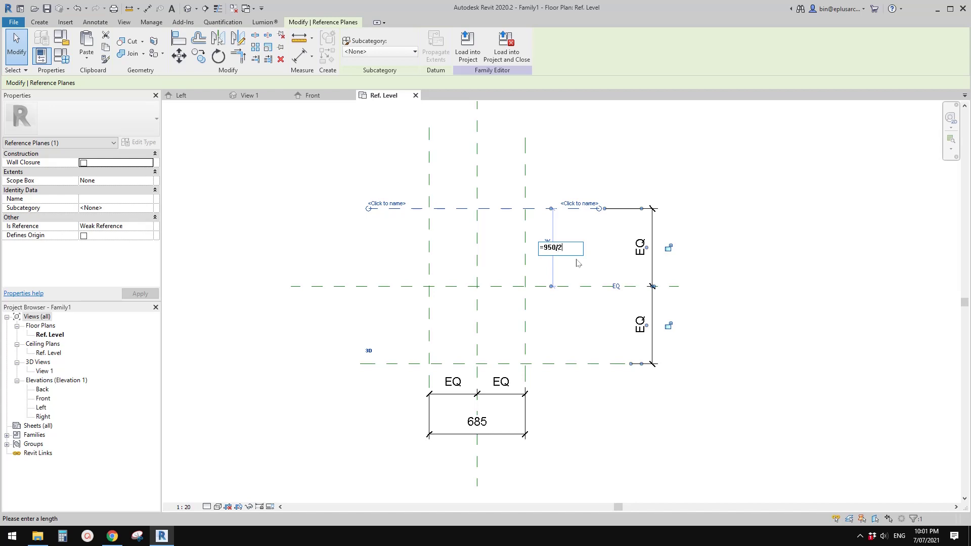
text(=950/2)
key(Return)
key(Escape)
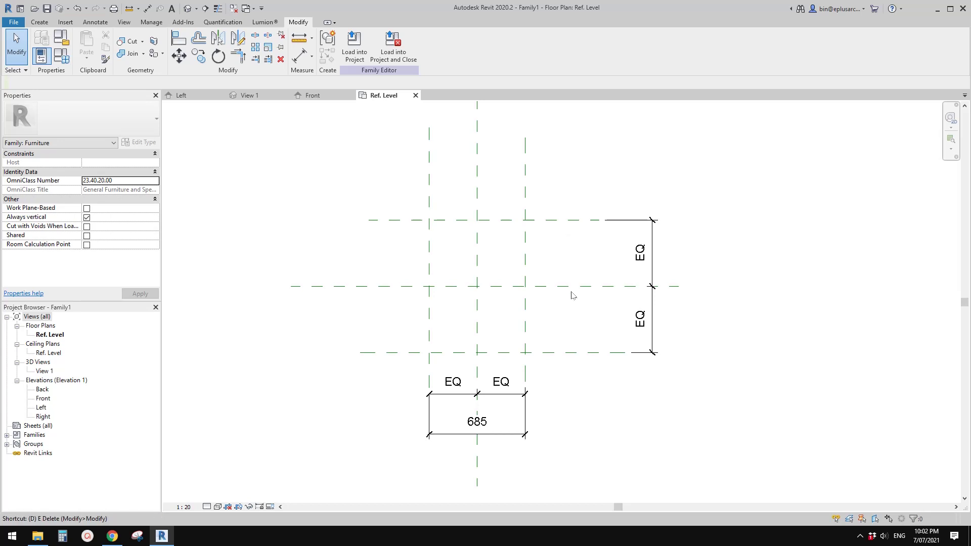
Add an overall dimension between the two outer horizontal reference planes, beside the equal-spacing dimension
key(d)
key(i)
click(581, 220)
click(581, 352)
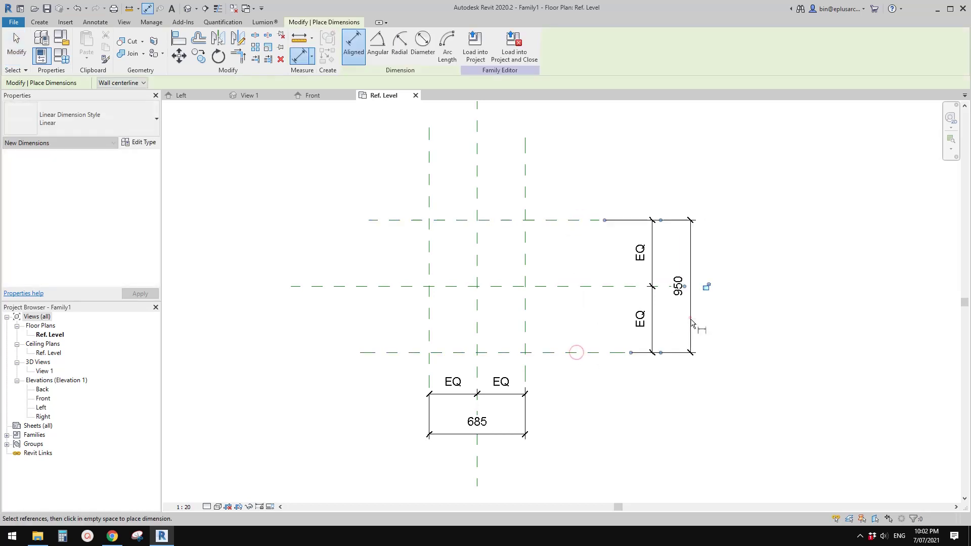
click(692, 324)
key(Escape)
key(Escape)
double_click(51, 399)
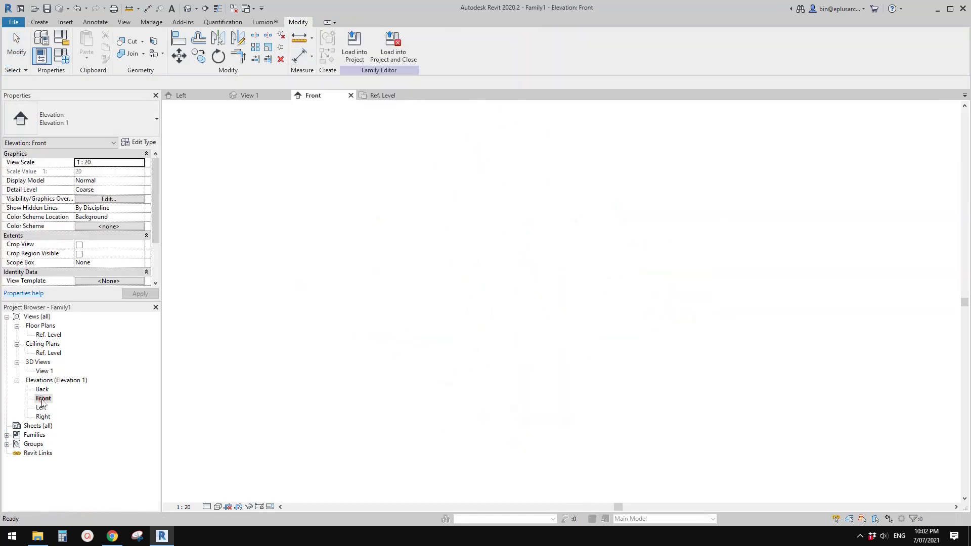
key(r)
key(p)
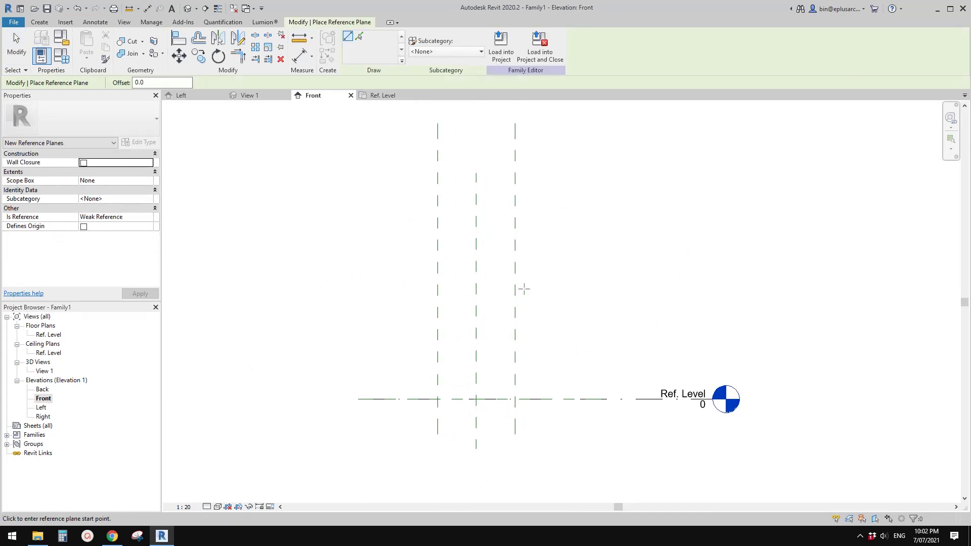
key(Escape)
Open the Left elevation and draw a horizontal reference plane about 972 mm above Ref. Level
click(42, 409)
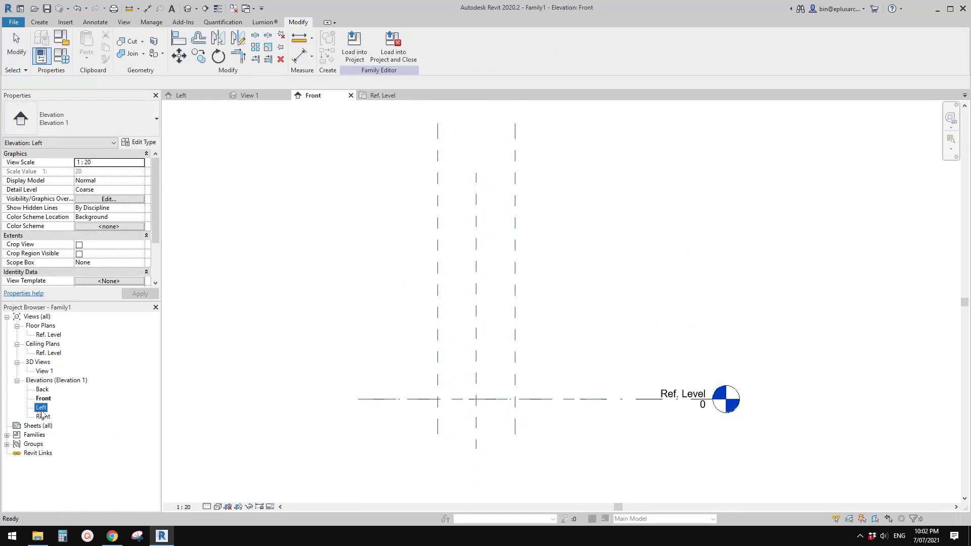
double_click(42, 408)
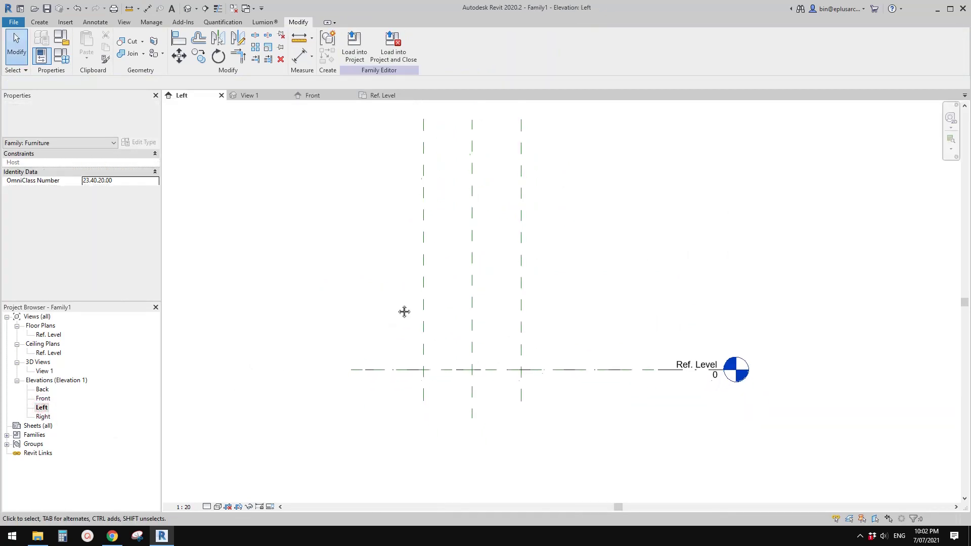
scroll(479, 313, up, 2)
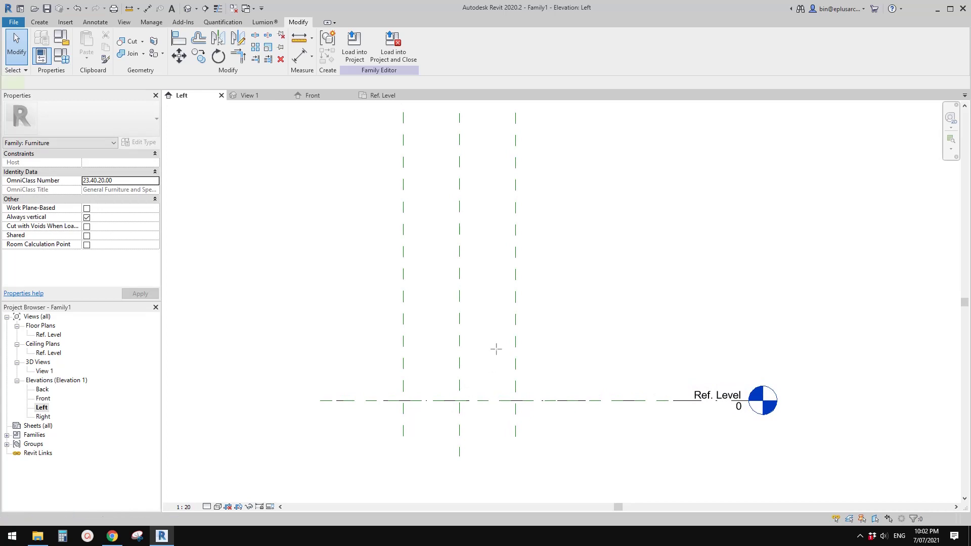
key(r)
key(p)
click(572, 286)
click(365, 285)
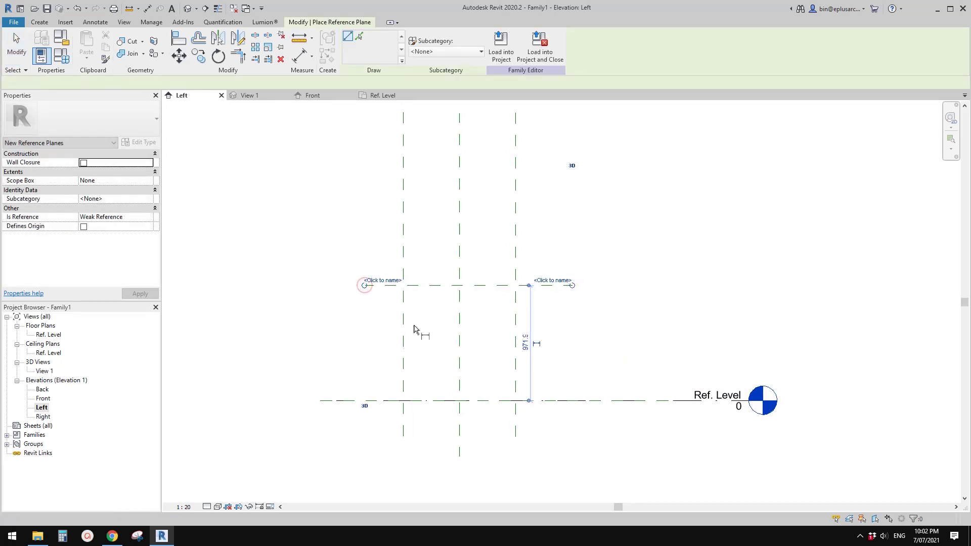
Dimension the new horizontal reference plane's height above Ref. Level
key(d)
key(i)
click(374, 402)
click(391, 286)
click(374, 327)
key(Escape)
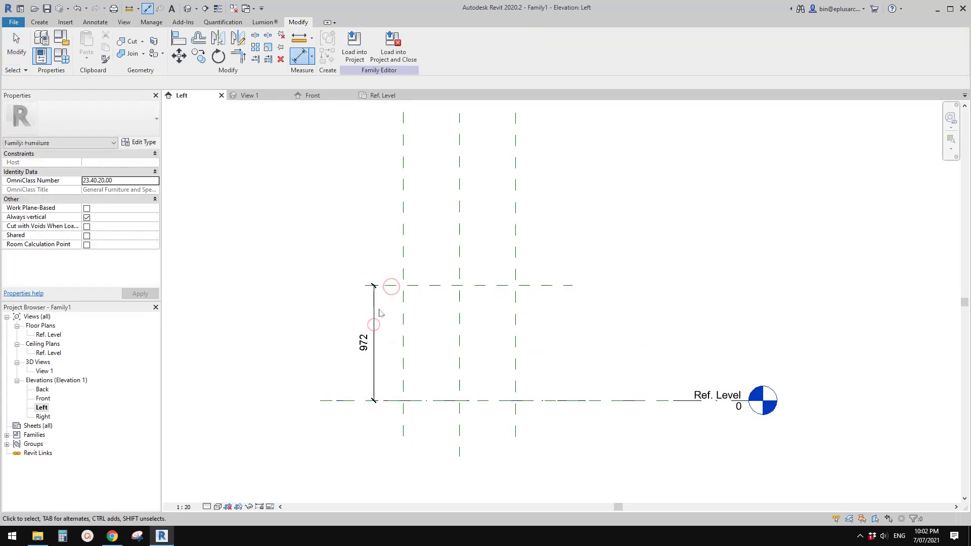
Set the horizontal reference plane's height above Ref. Level to 950 mm
click(392, 286)
click(363, 343)
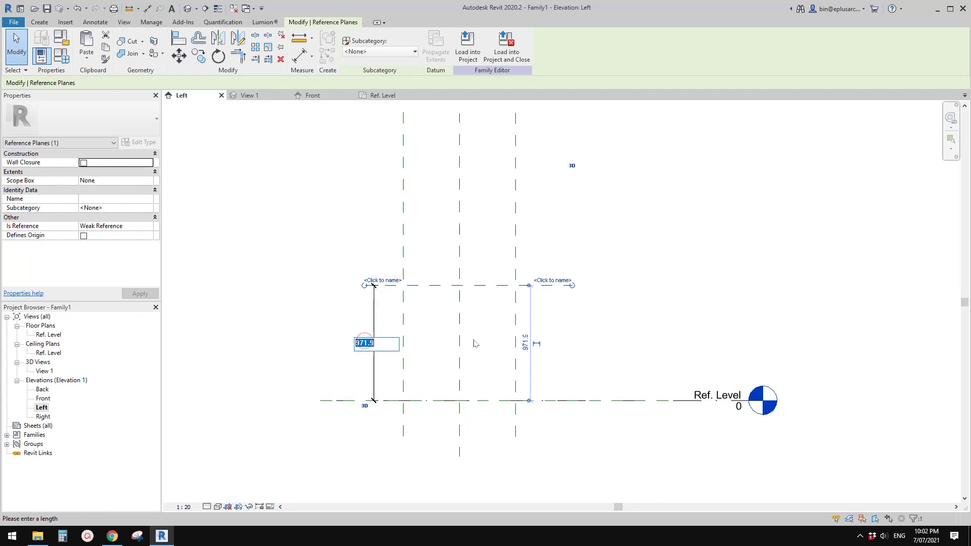
text(950)
key(Return)
click(510, 309)
Start importing an image into the Left elevation and browse to the Desktop folder
middle_drag(574, 366, 625, 324)
scroll(626, 329, up, 1)
scroll(531, 327, up, 1)
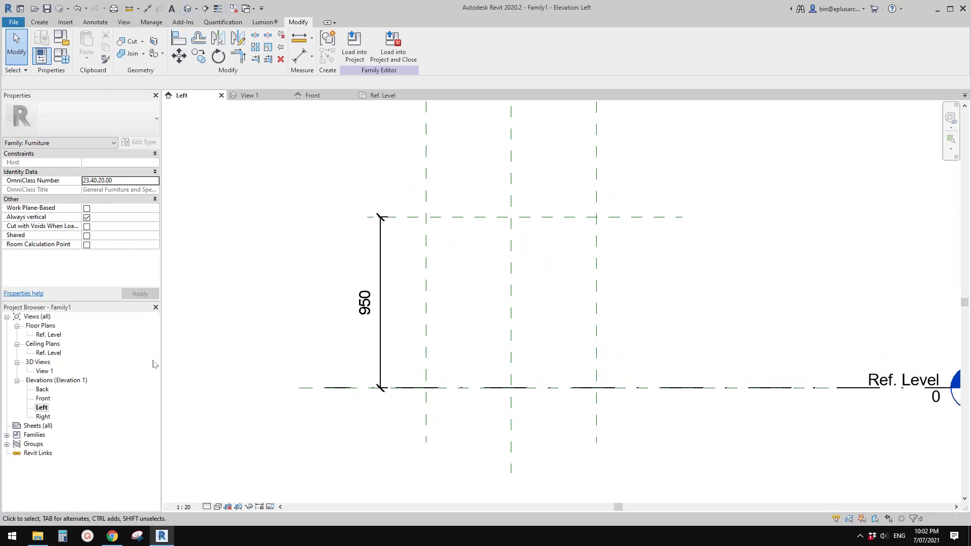
click(67, 24)
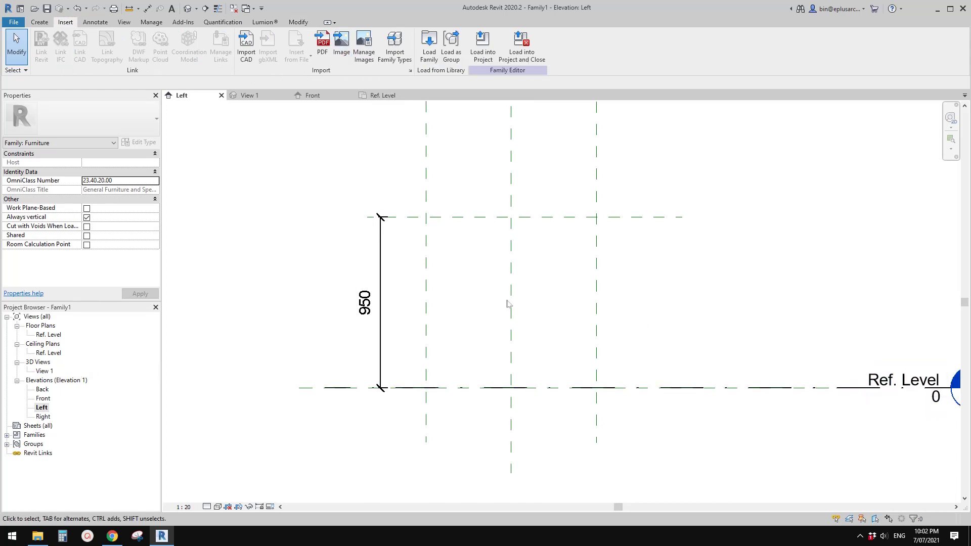
click(341, 46)
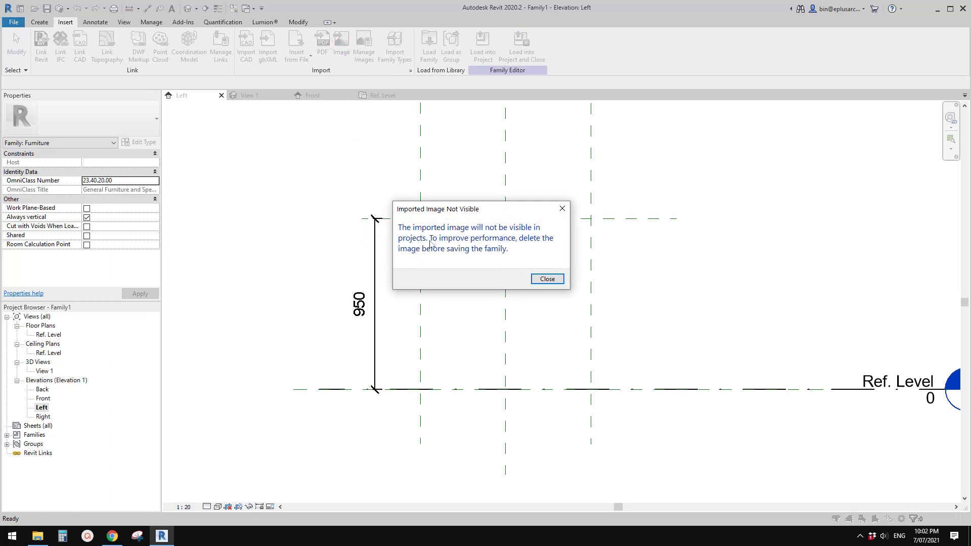
click(547, 279)
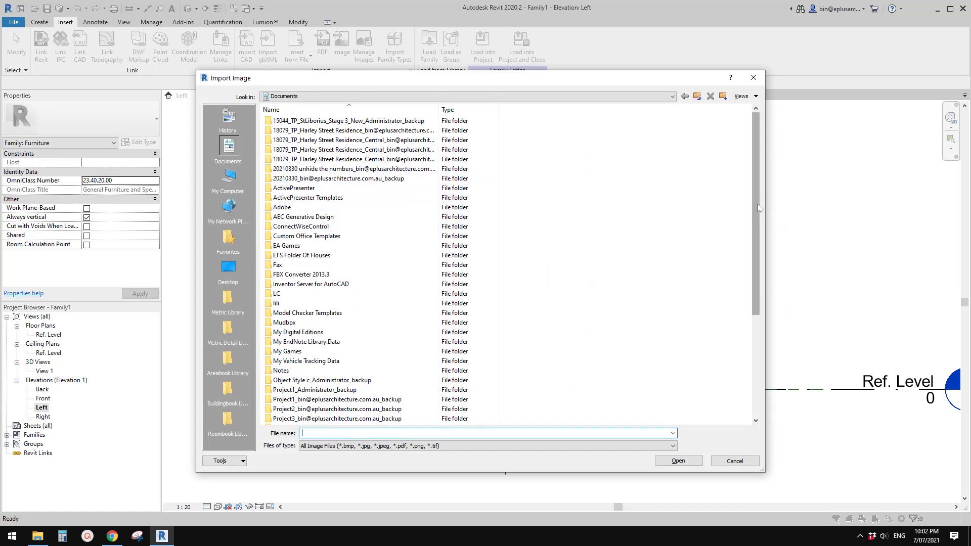
drag(758, 208, 768, 314)
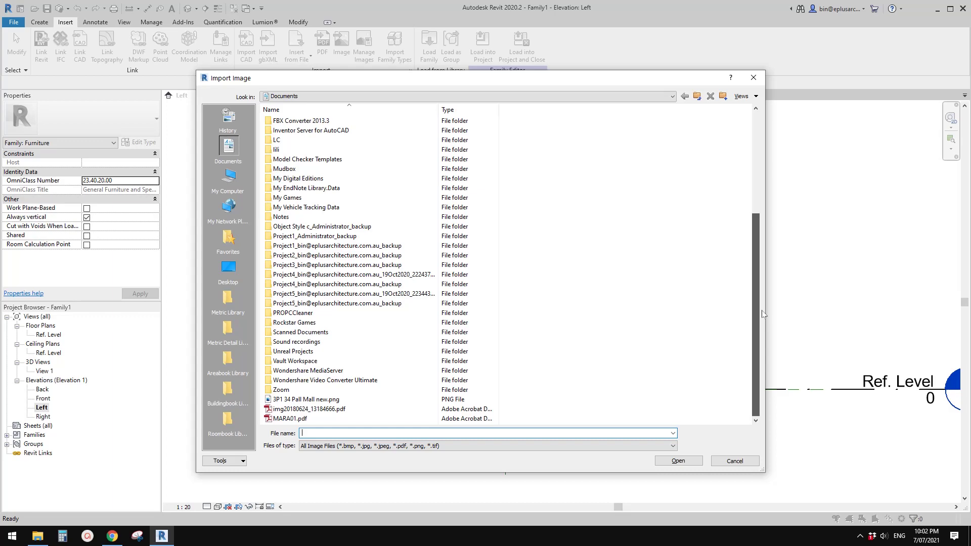
scroll(506, 263, up, 10)
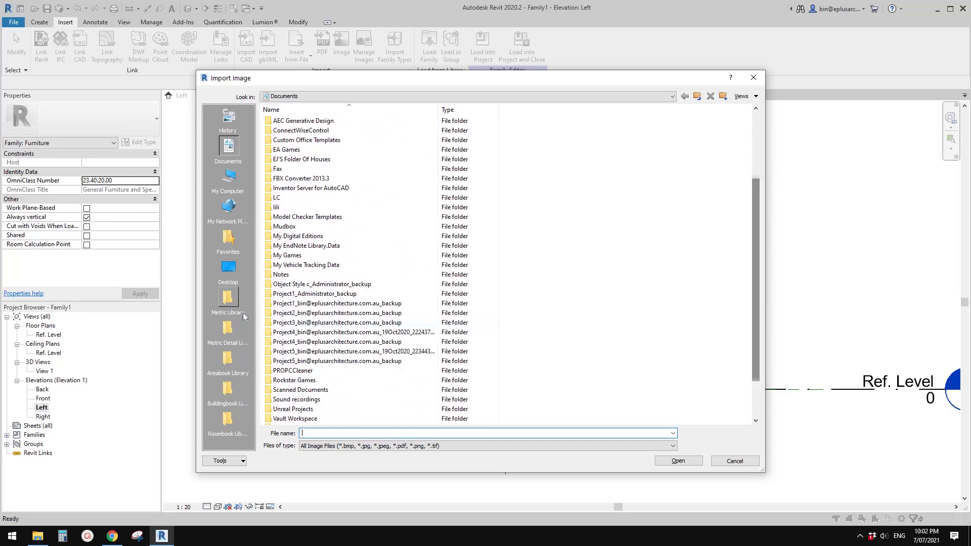
click(228, 268)
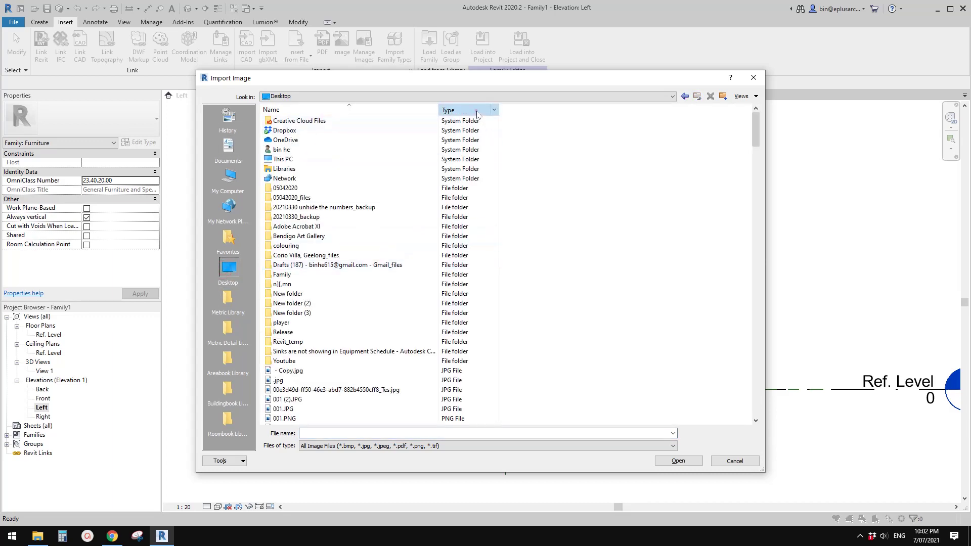
Show the Date modified column for the Desktop files and sort them with the newest first
click(477, 110)
right_click(517, 110)
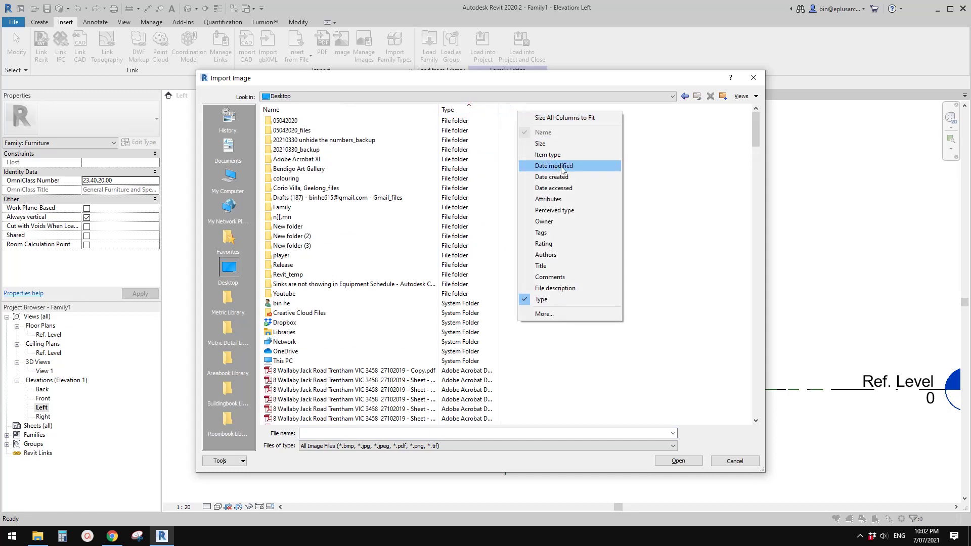
click(563, 167)
click(537, 110)
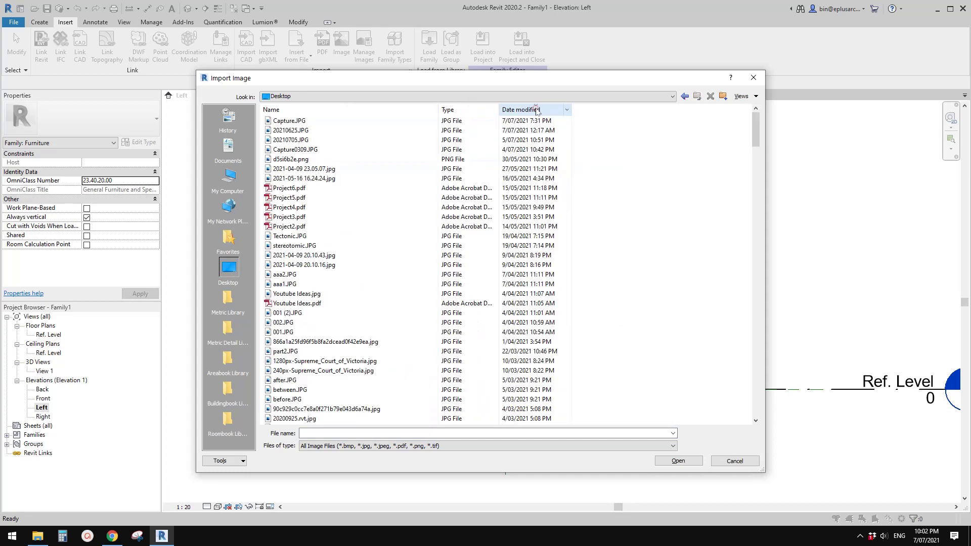
click(286, 121)
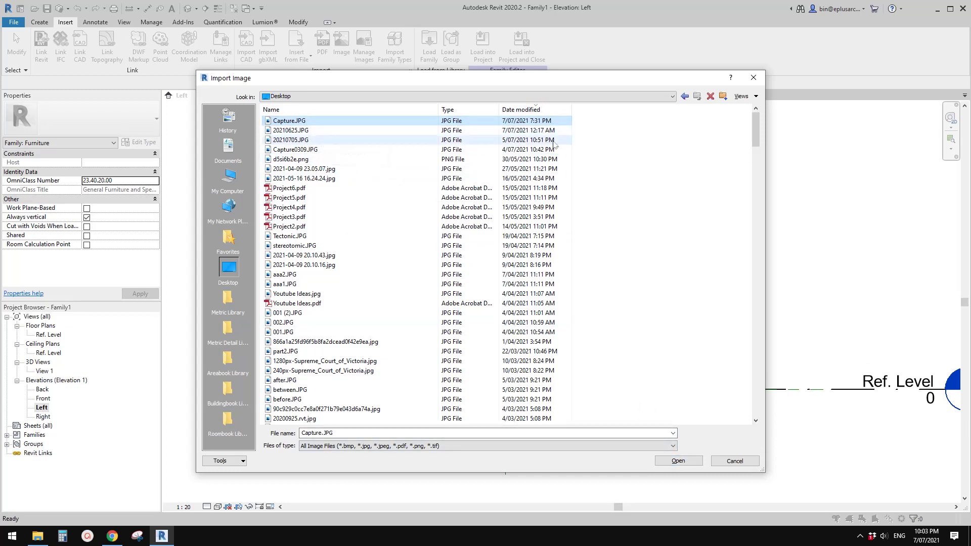
click(549, 109)
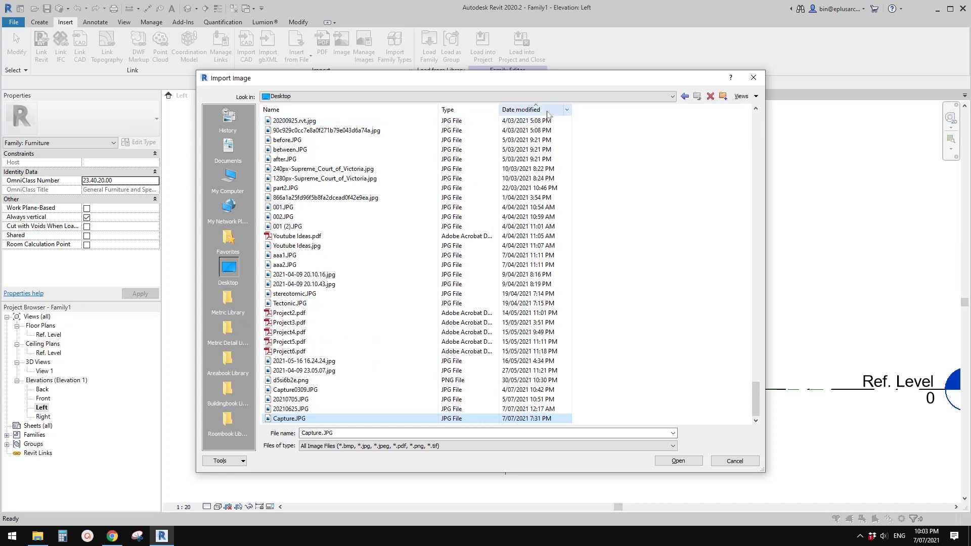
click(548, 110)
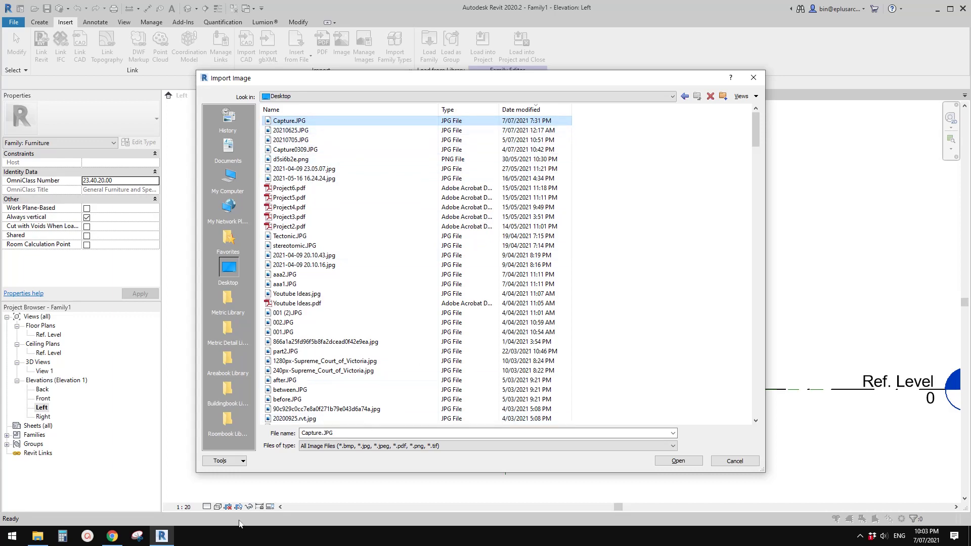
Switch to Chrome and bring up the rocking chair's side-view photo on the product page
click(113, 536)
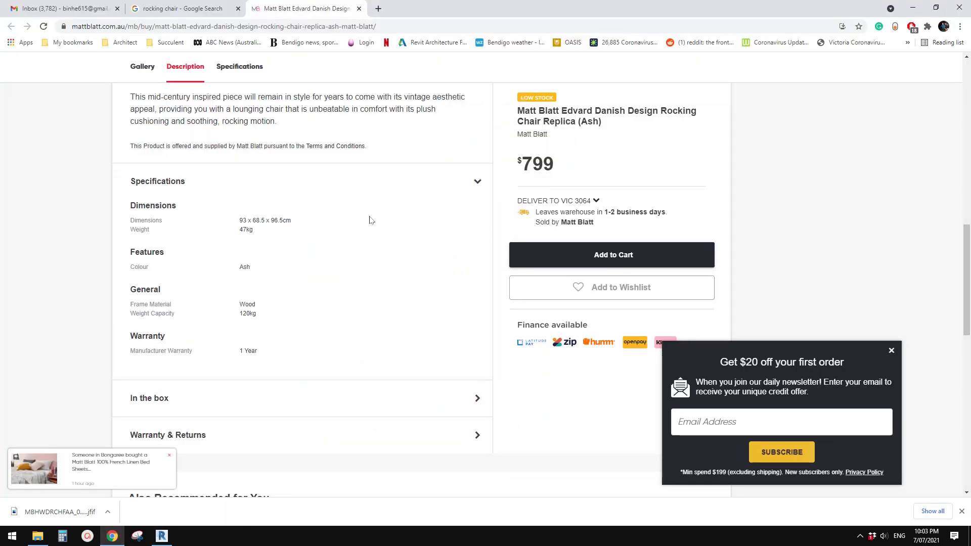
scroll(320, 271, up, 10)
right_click(307, 200)
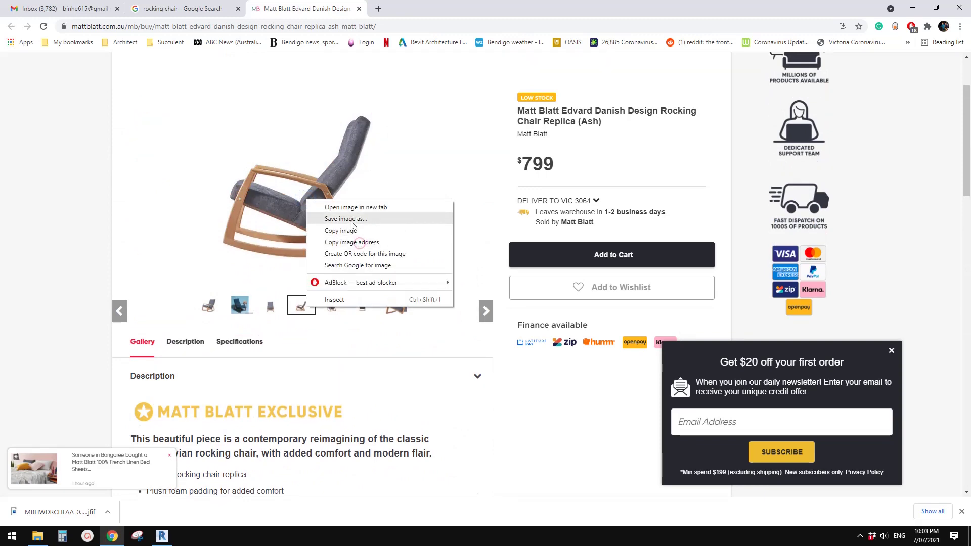
click(349, 219)
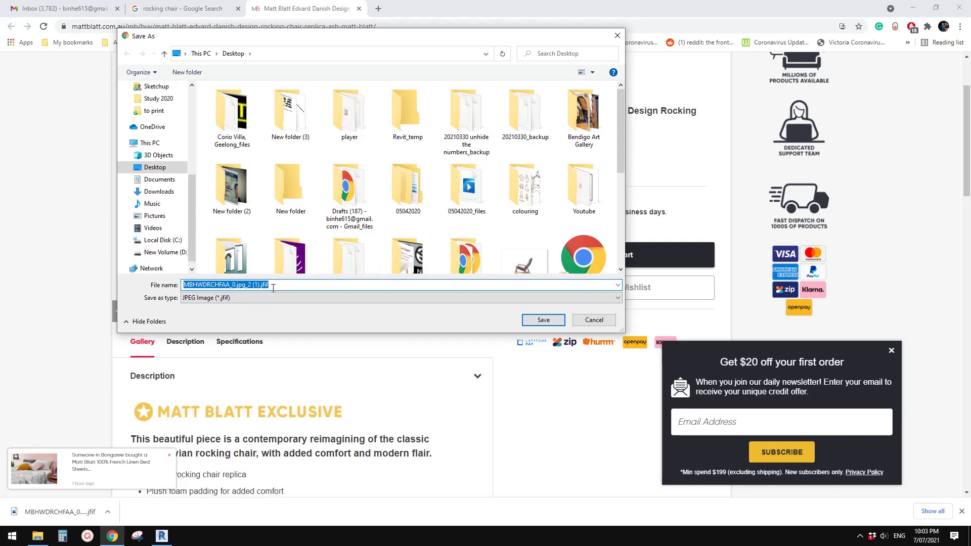
click(273, 298)
click(273, 306)
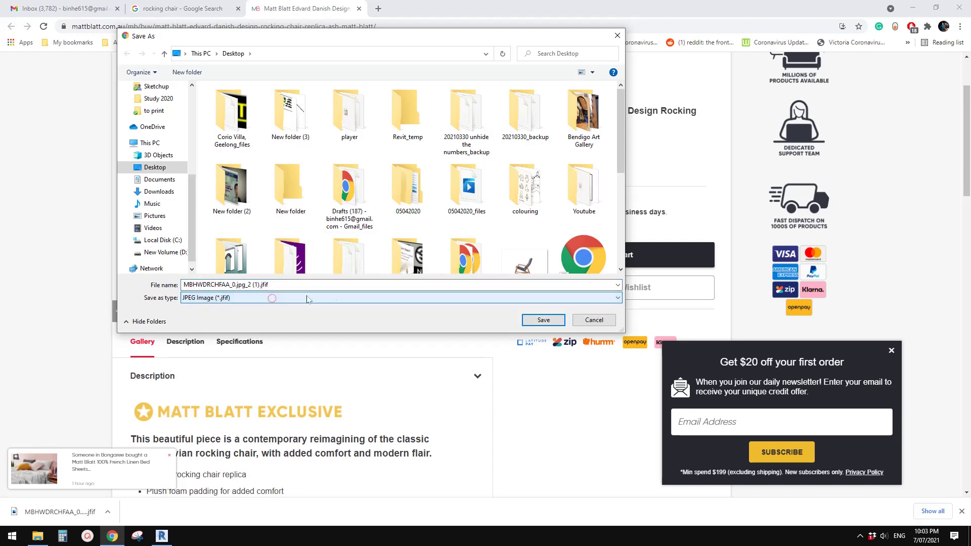
click(597, 320)
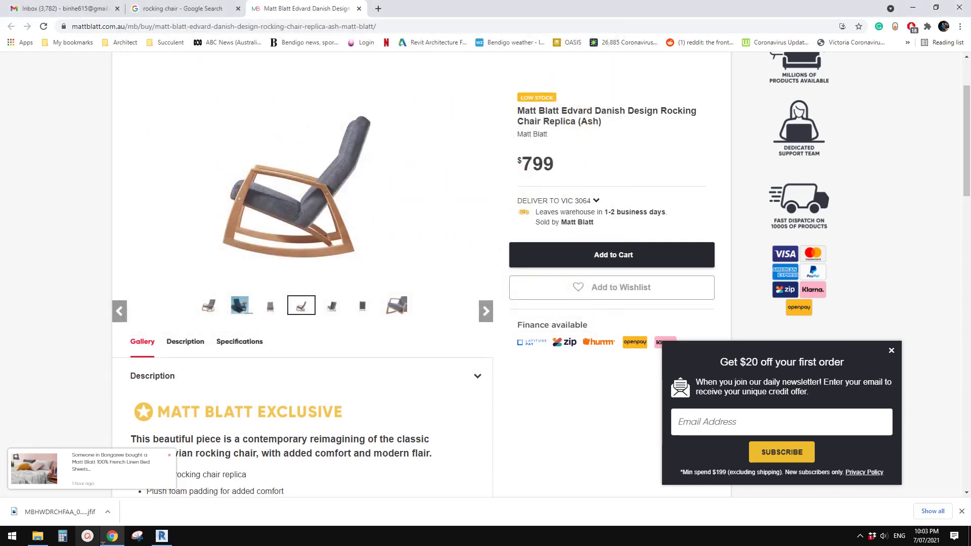
Open Snipping Tool and capture a rectangular snip around the rocking chair's side-view photo
click(139, 537)
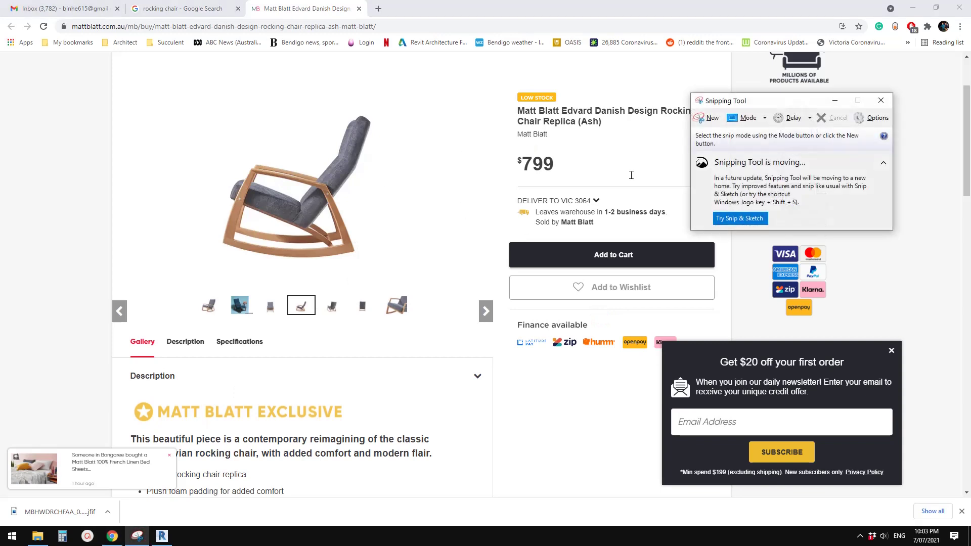
click(708, 117)
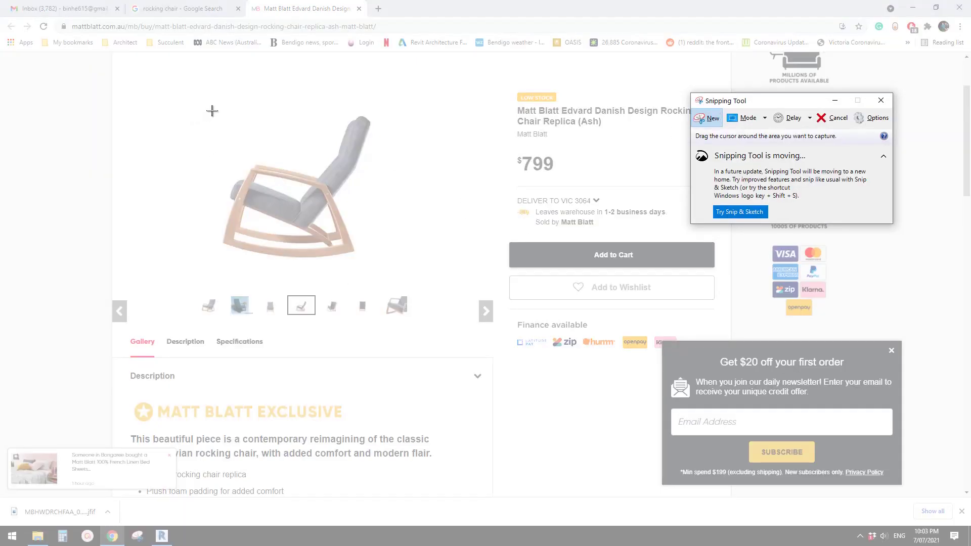
drag(212, 111, 377, 266)
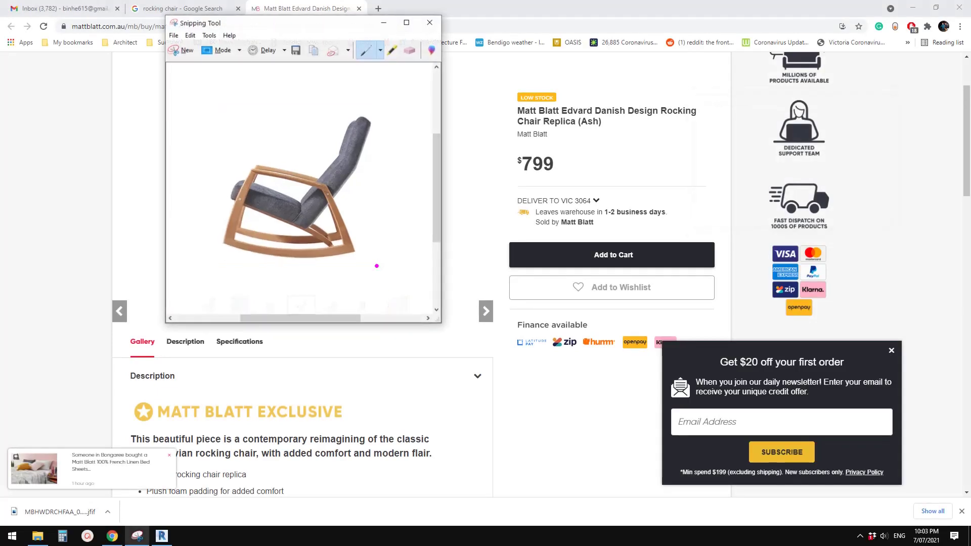
Save the snip to the Desktop as 20210707.JPG and close Snipping Tool
click(174, 35)
click(200, 71)
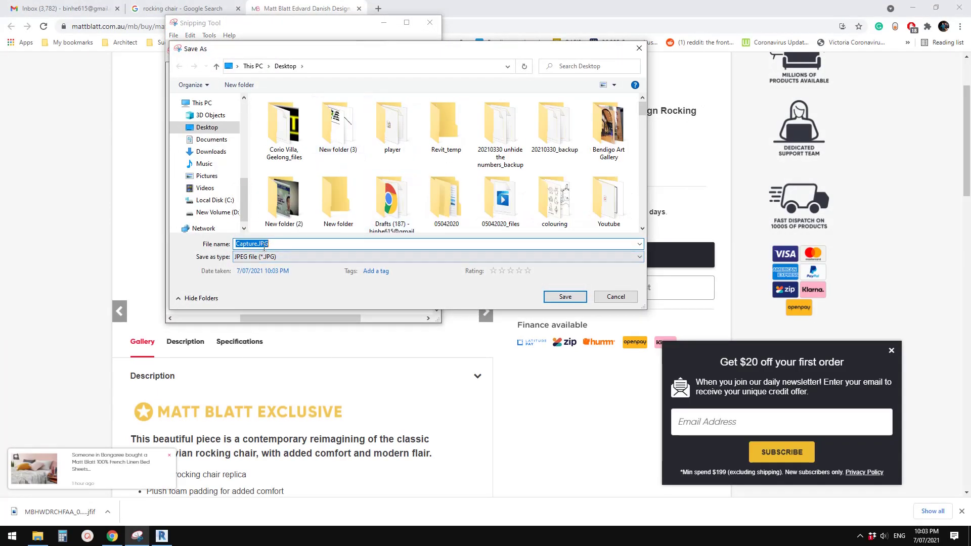
drag(257, 245, 223, 247)
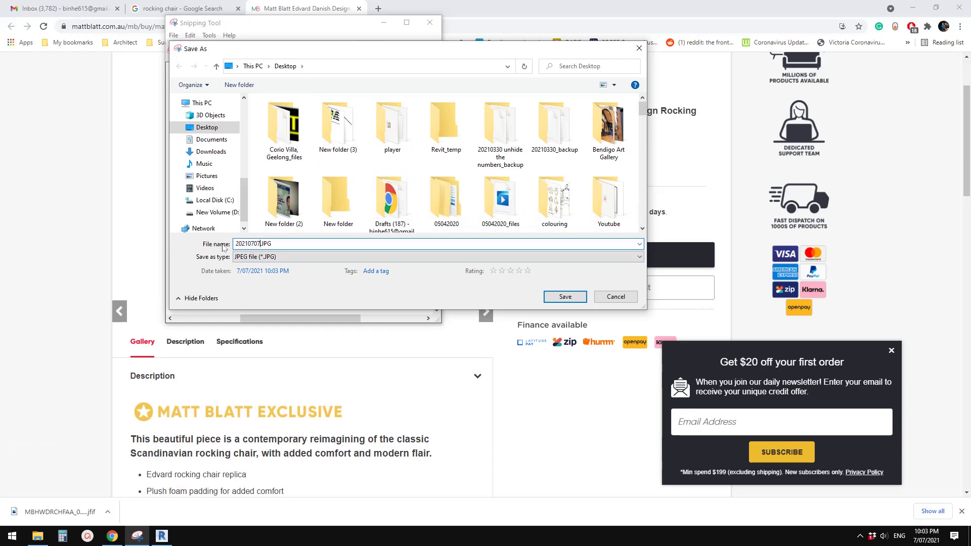
key(Return)
click(430, 22)
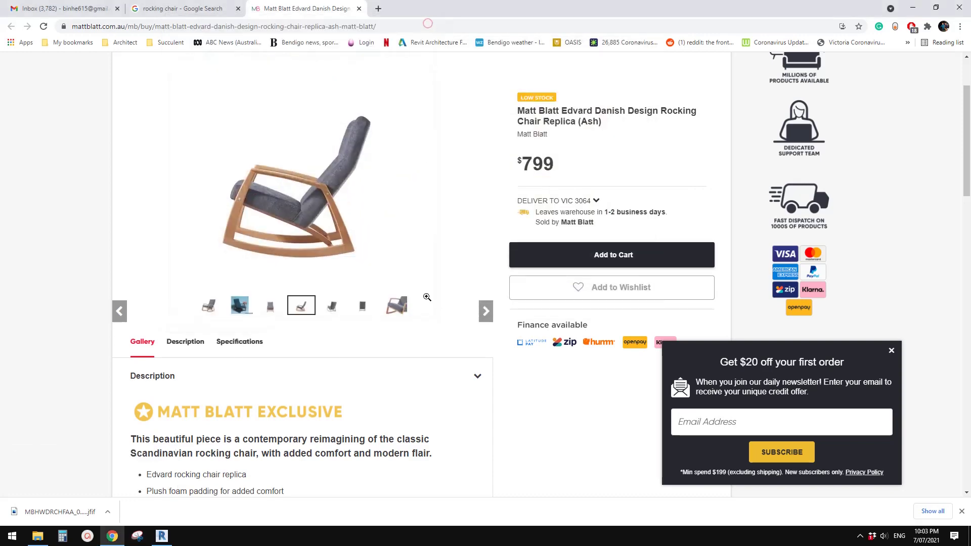
Switch back to Revit, import 20210707.JPG and place it over the reference planes in the Left elevation
click(161, 536)
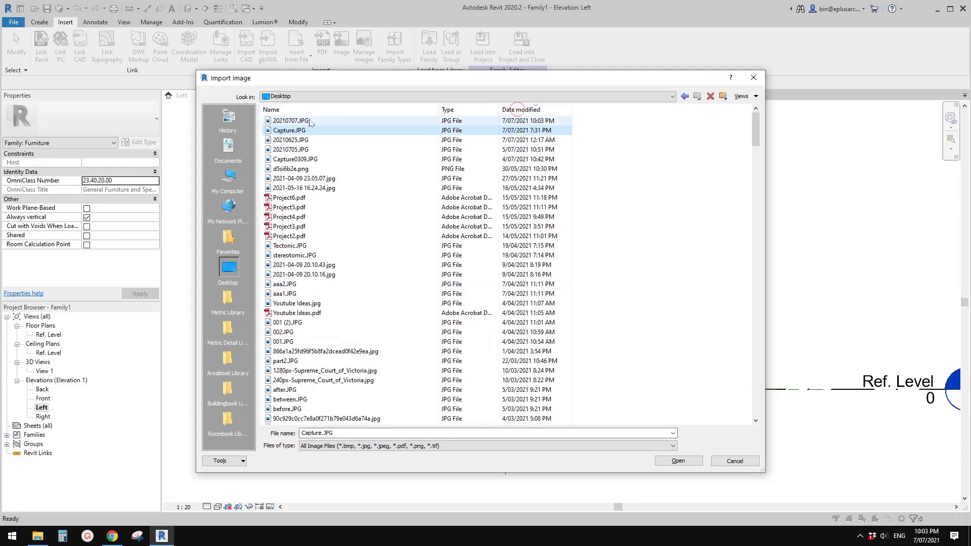
click(290, 122)
click(679, 461)
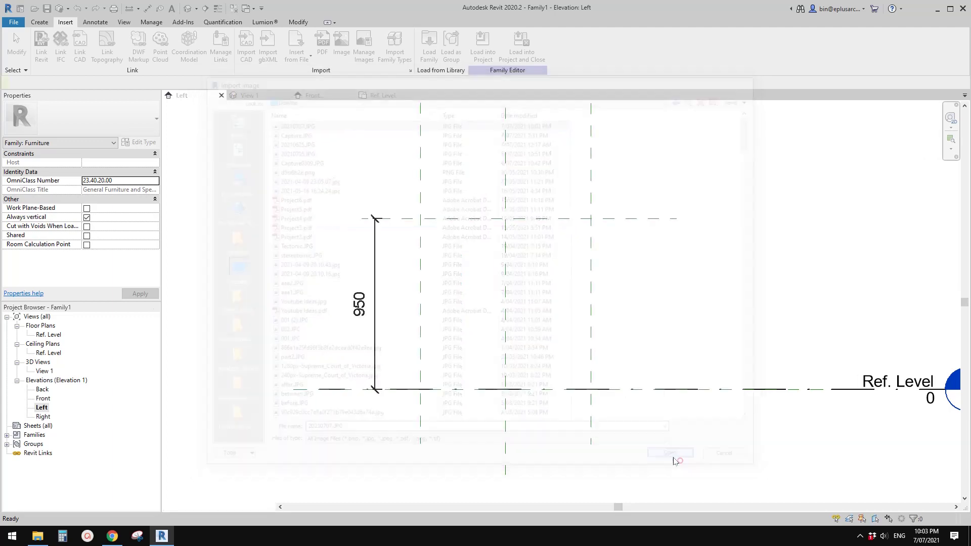
click(492, 297)
middle_drag(493, 297, 532, 248)
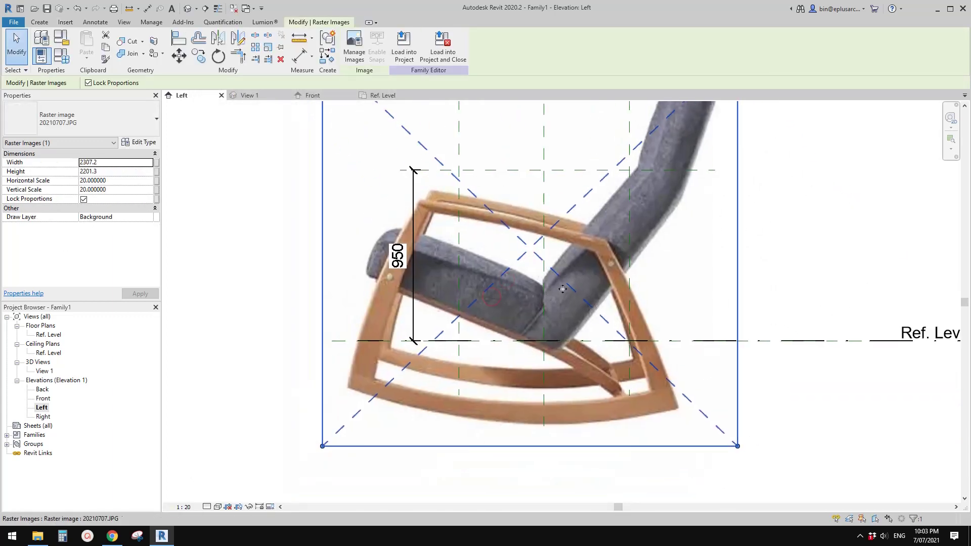
Move the chair image up and to the right so the front of its rockers sits near the front reference plane at Ref. Level
scroll(564, 289, down, 2)
click(596, 258)
scroll(577, 259, up, 2)
middle_drag(562, 286, 589, 268)
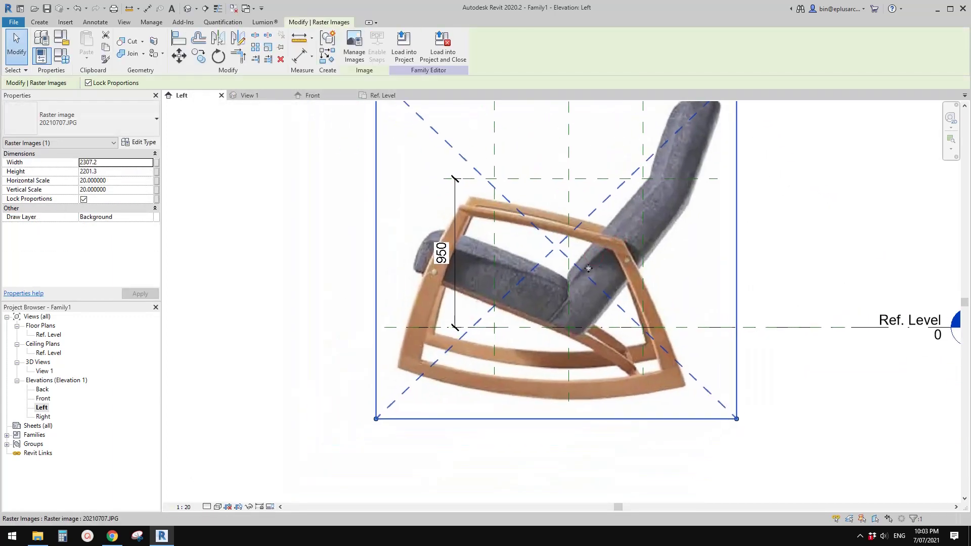
middle_drag(541, 319, 557, 365)
drag(528, 342, 601, 301)
scroll(602, 301, down, 1)
middle_drag(602, 301, 578, 305)
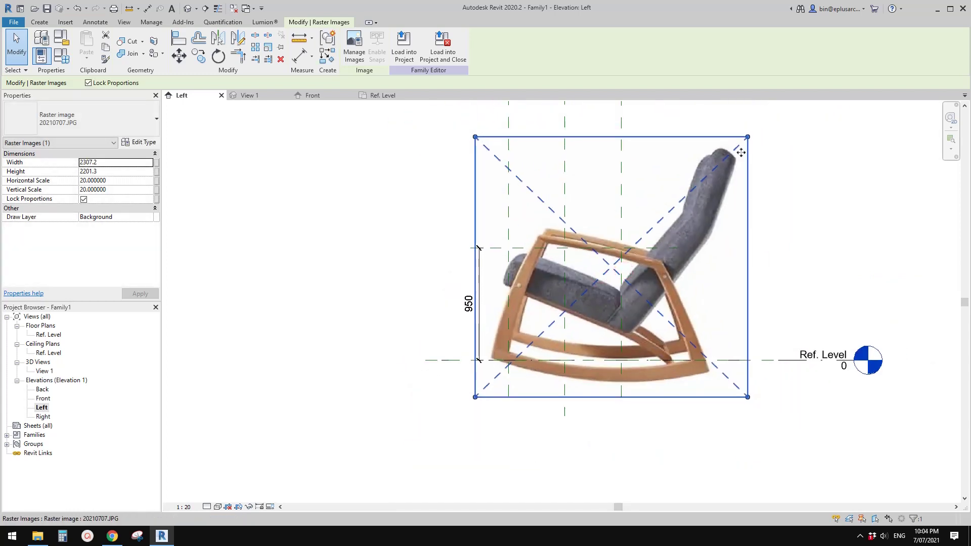
Scale the chair image down to about 1265 × 1207 mm and align the backrest's top with the 950 mm reference plane
drag(740, 139, 626, 253)
scroll(597, 282, up, 4)
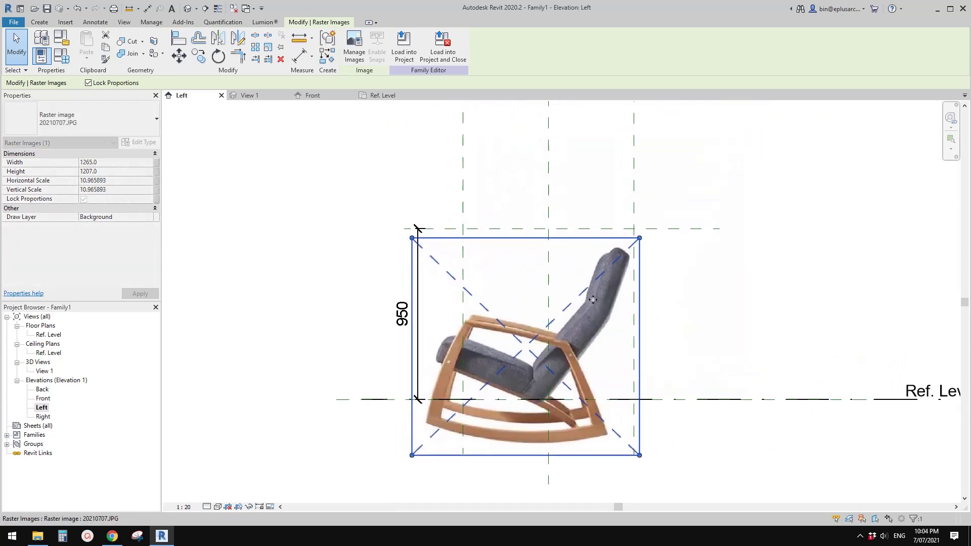
drag(590, 303, 596, 286)
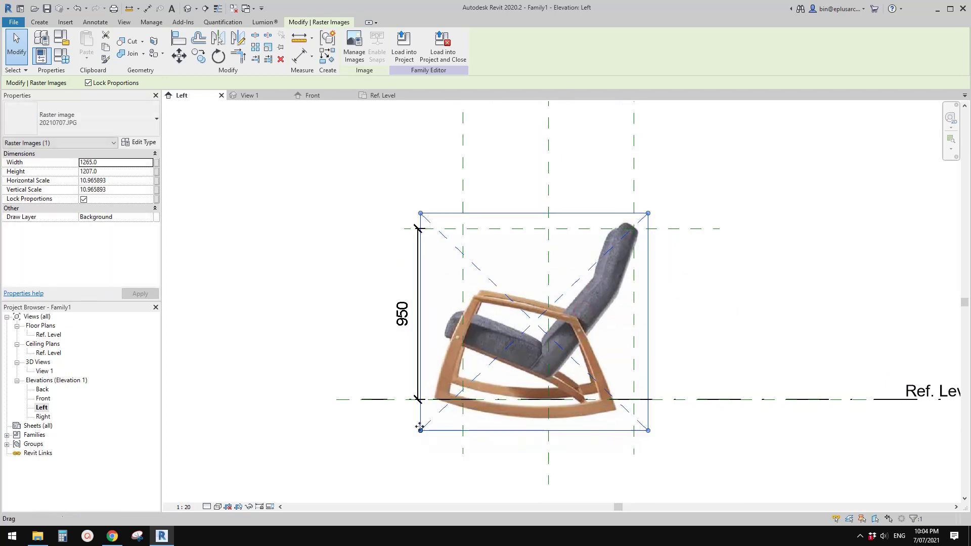
Shrink the chair image to about 1093 × 1043 mm and position it so the rockers rest on Ref. Level between the outer vertical planes
drag(430, 429, 450, 405)
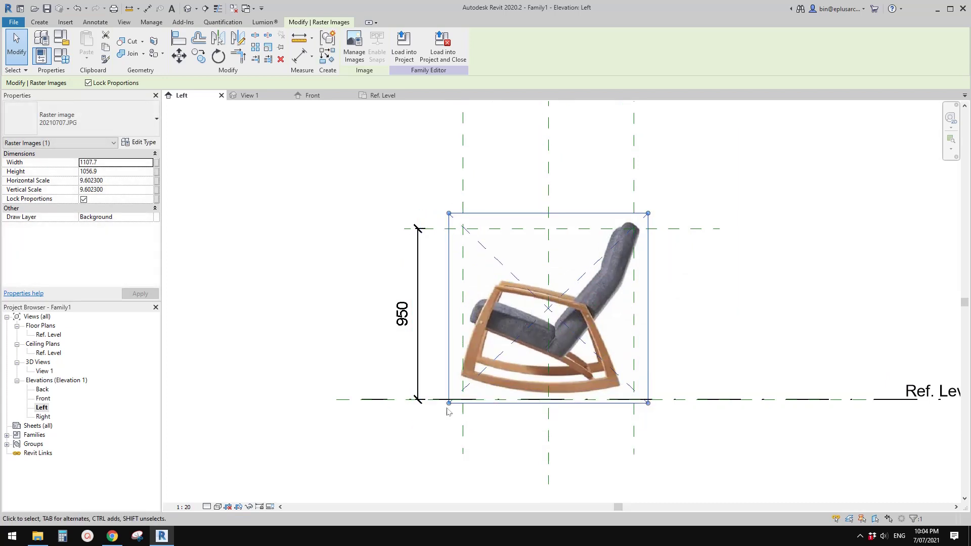
click(447, 408)
click(448, 404)
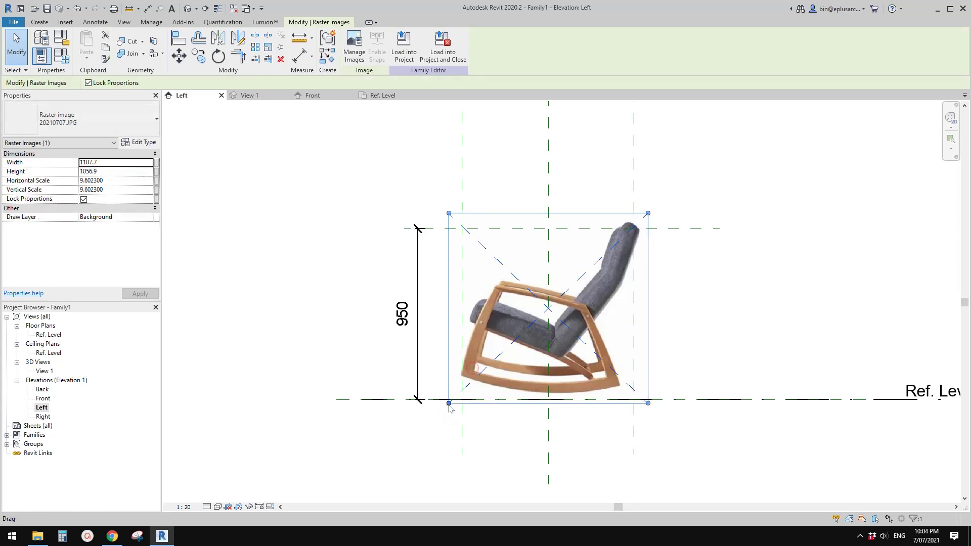
drag(449, 404, 445, 407)
middle_drag(492, 399, 494, 399)
drag(490, 379, 494, 384)
mouse_move(653, 219)
mouse_down()
mouse_move(654, 233)
mouse_move(650, 219)
mouse_move(662, 228)
mouse_up()
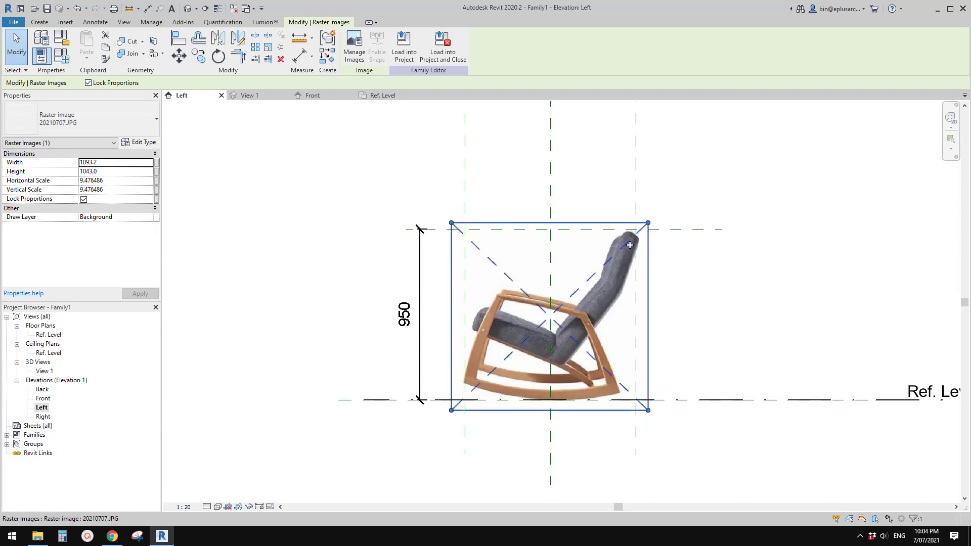
scroll(579, 306, down, 1)
middle_drag(580, 307, 592, 327)
key(Escape)
Switch to Chrome, check the rocking chair's dimensions in the product specifications, and return to Revit
click(642, 206)
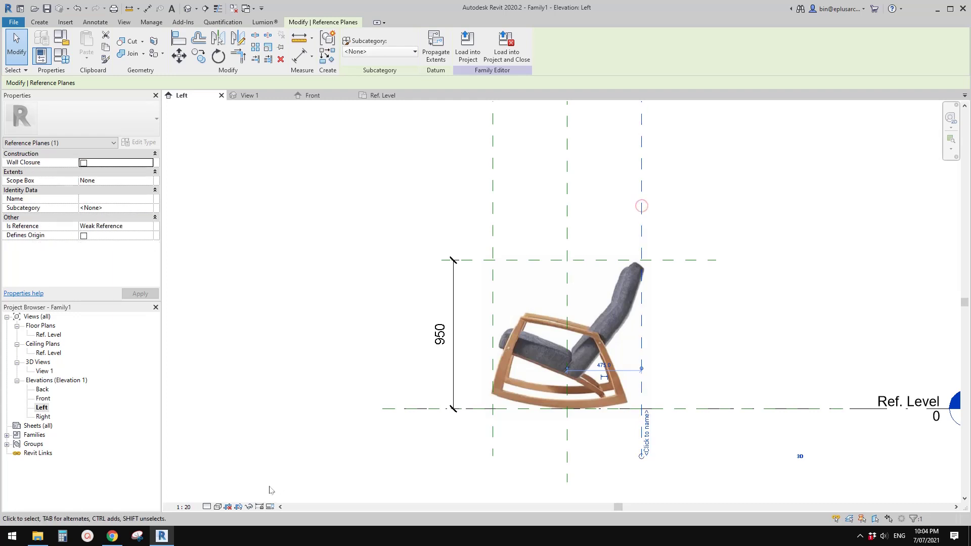
click(112, 536)
scroll(283, 367, up, 2)
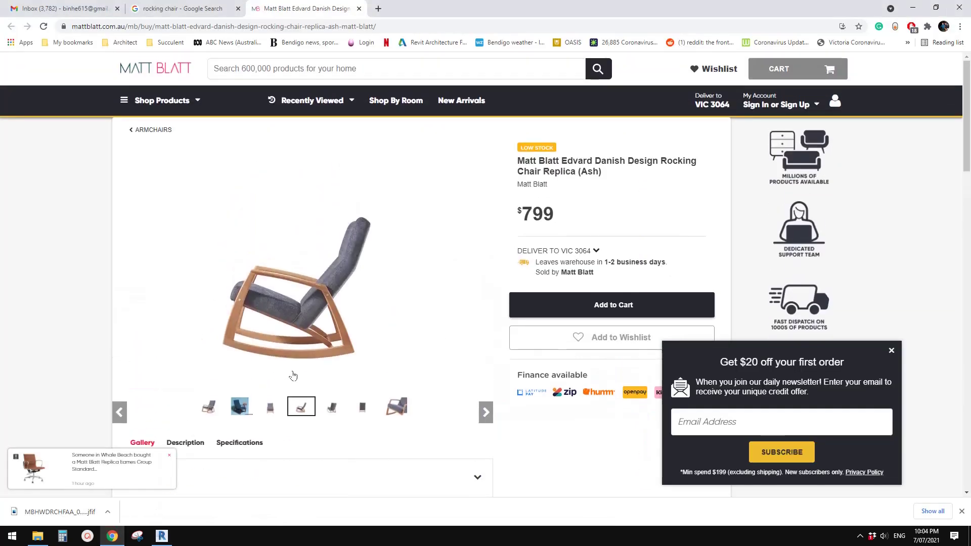
scroll(283, 367, down, 10)
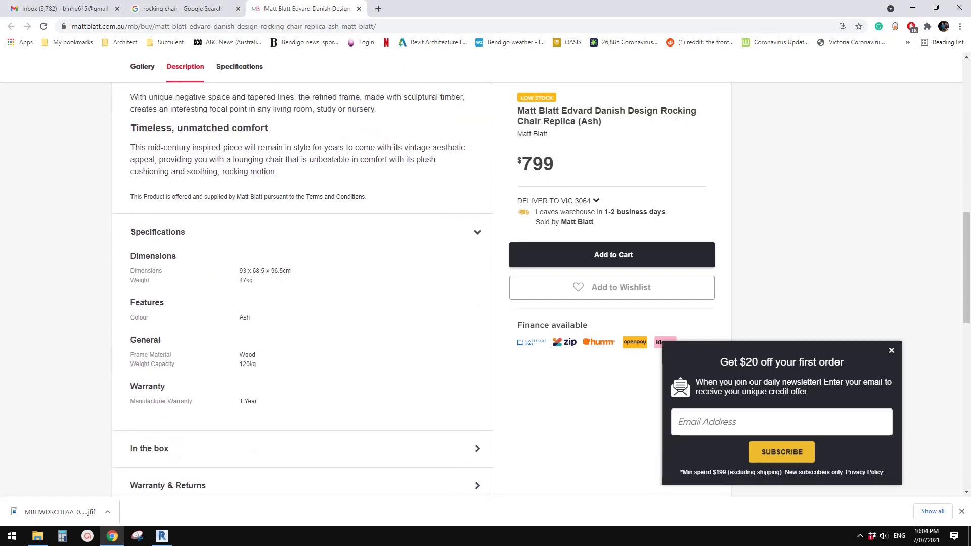
click(162, 536)
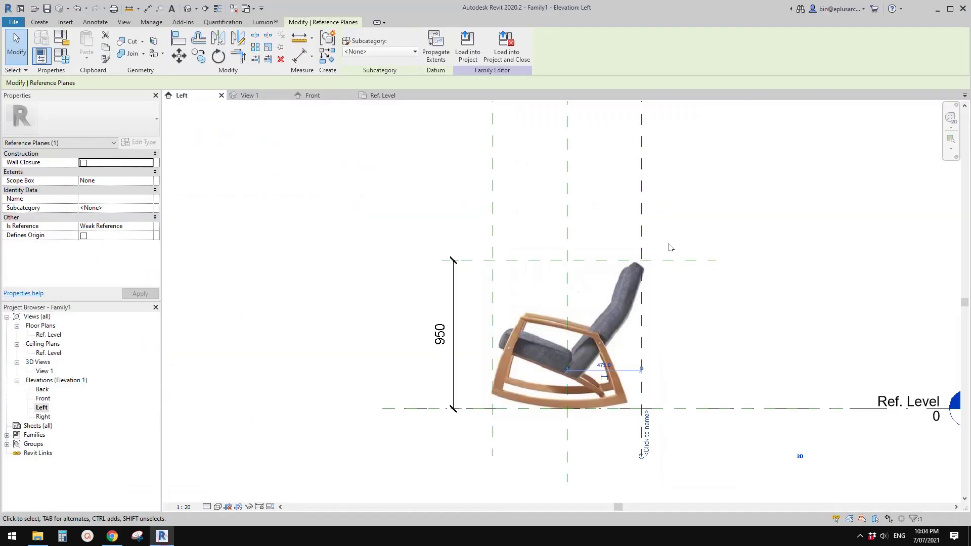
scroll(657, 203, up, 2)
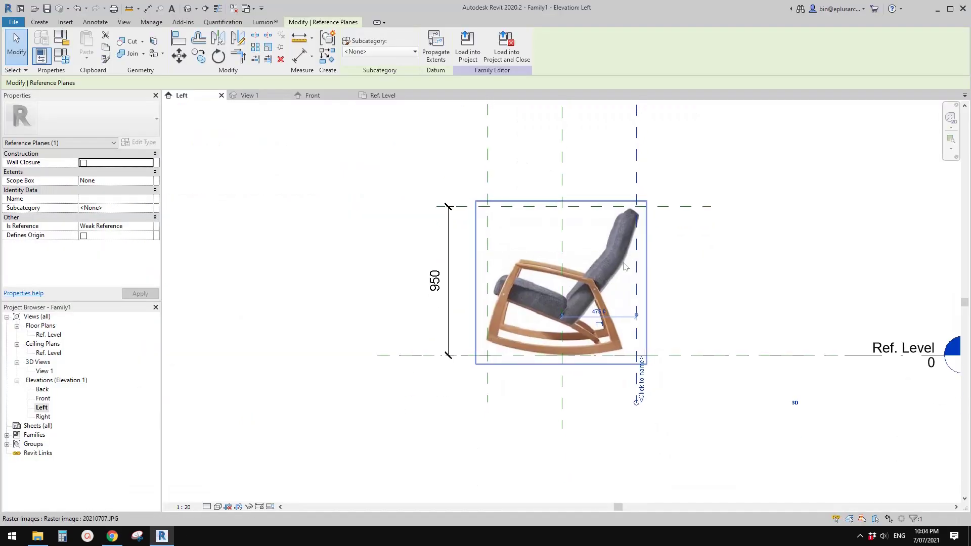
click(641, 221)
mouse_move(641, 221)
middle_down()
mouse_move(655, 239)
mouse_move(642, 224)
mouse_move(644, 240)
middle_up()
key(Escape)
middle_drag(662, 203, 611, 309)
click(677, 151)
scroll(688, 211, down, 2)
scroll(652, 296, up, 3)
key(Escape)
scroll(628, 293, down, 1)
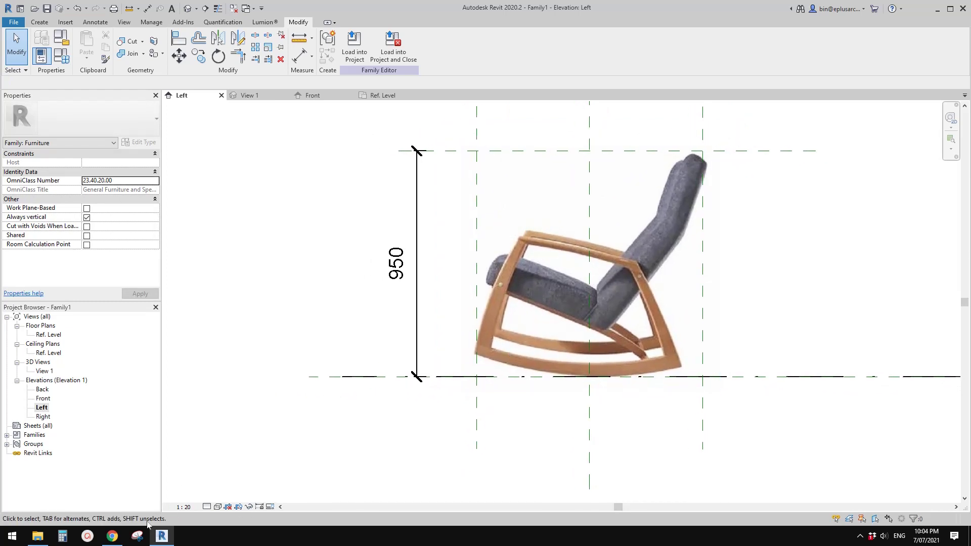
Switch to Chrome, dismiss the newsletter offer and bring up the chair's first angled gallery photo
click(112, 537)
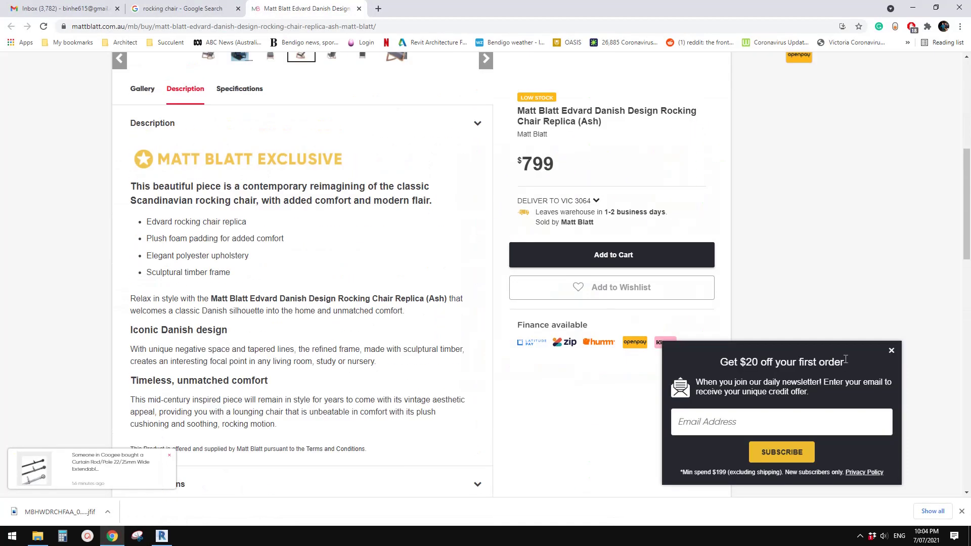
click(892, 351)
scroll(891, 353, up, 7)
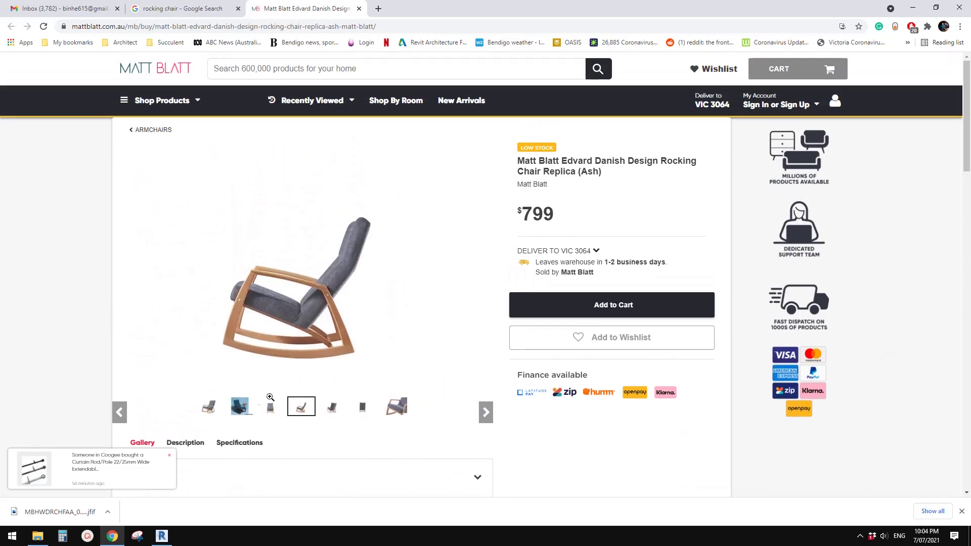
click(121, 413)
click(120, 413)
click(120, 413)
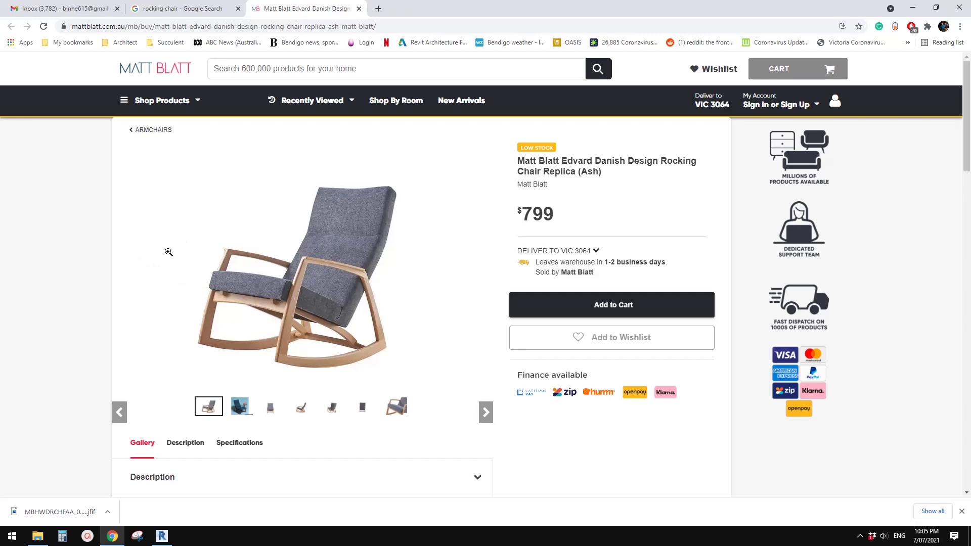
Capture the angled chair photo with Snipping Tool, mark the front seat rail and lower rear rail in magenta, and erase the stray stroke
click(138, 537)
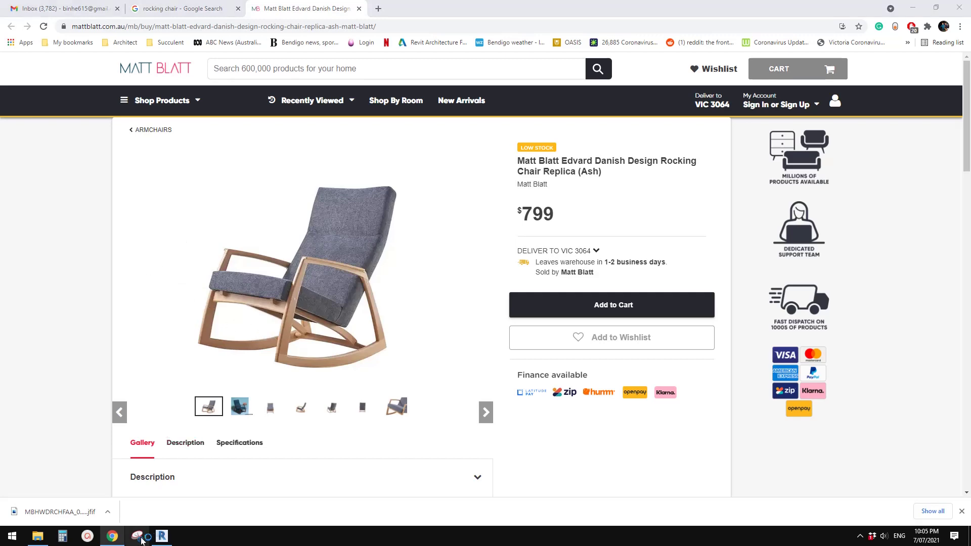
click(718, 114)
drag(150, 152, 368, 380)
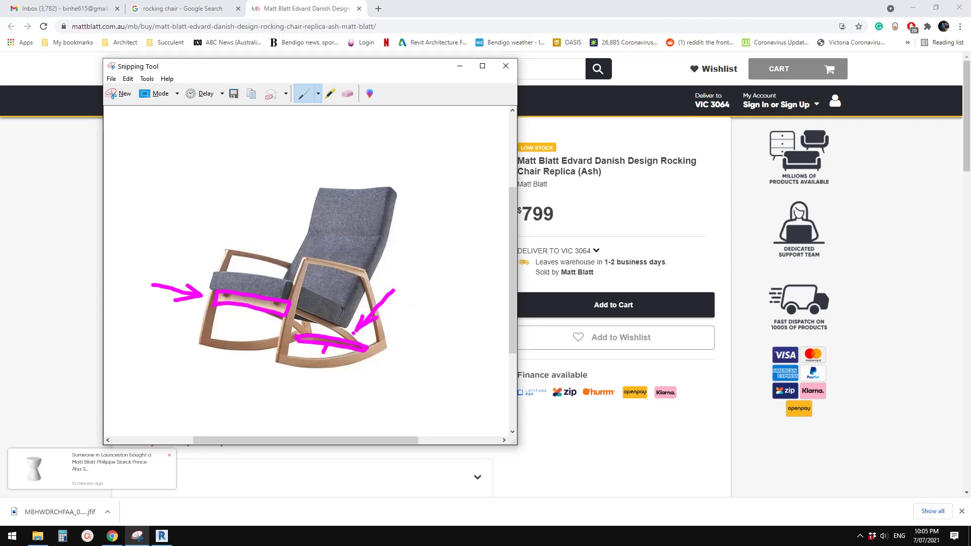
click(347, 94)
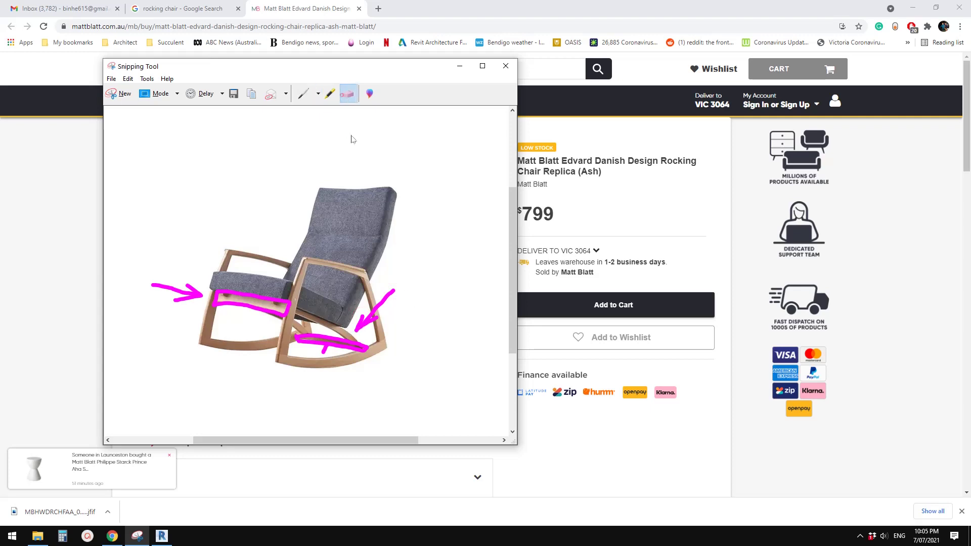
middle_click(620, 431)
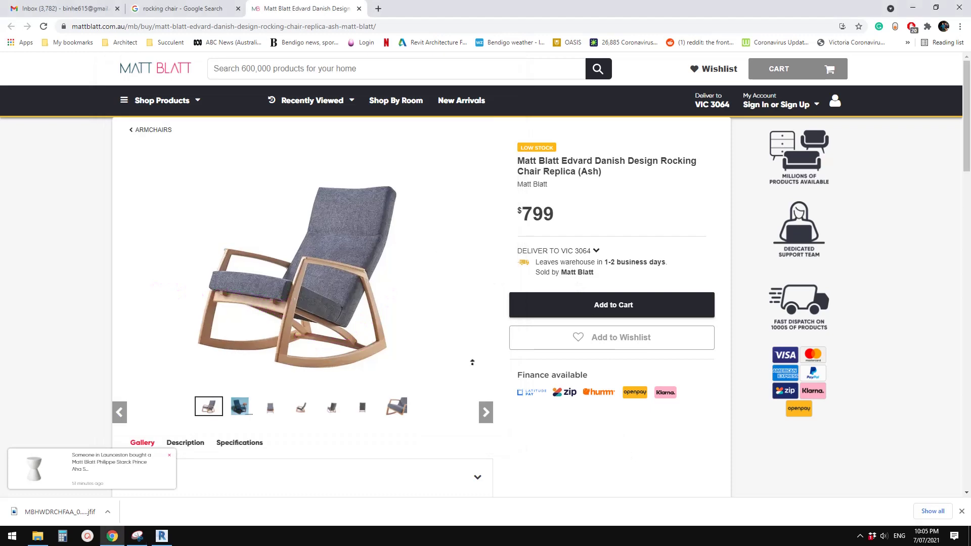
Examine the front, side, angled rear and back gallery photos to see how the chair's cross rails connect the side frames
click(486, 414)
click(488, 415)
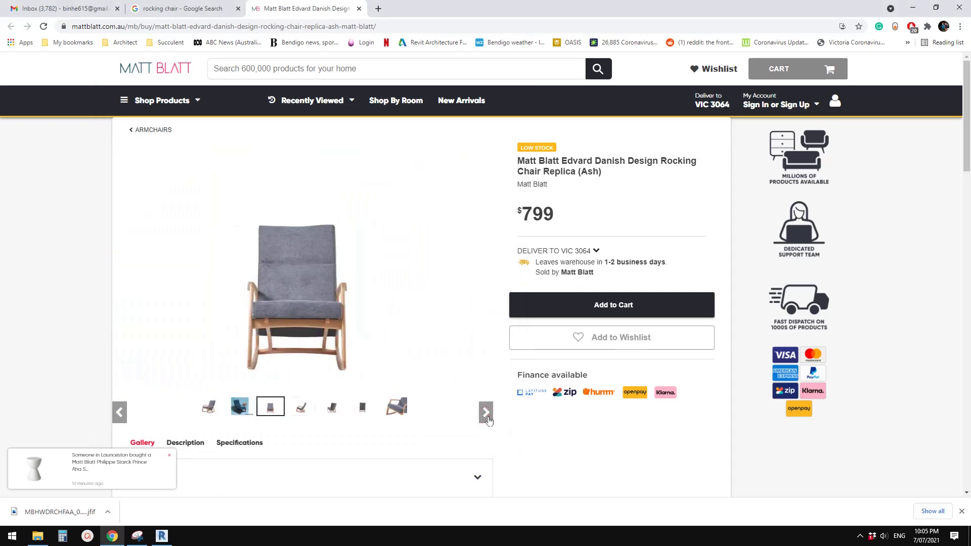
click(486, 413)
click(123, 412)
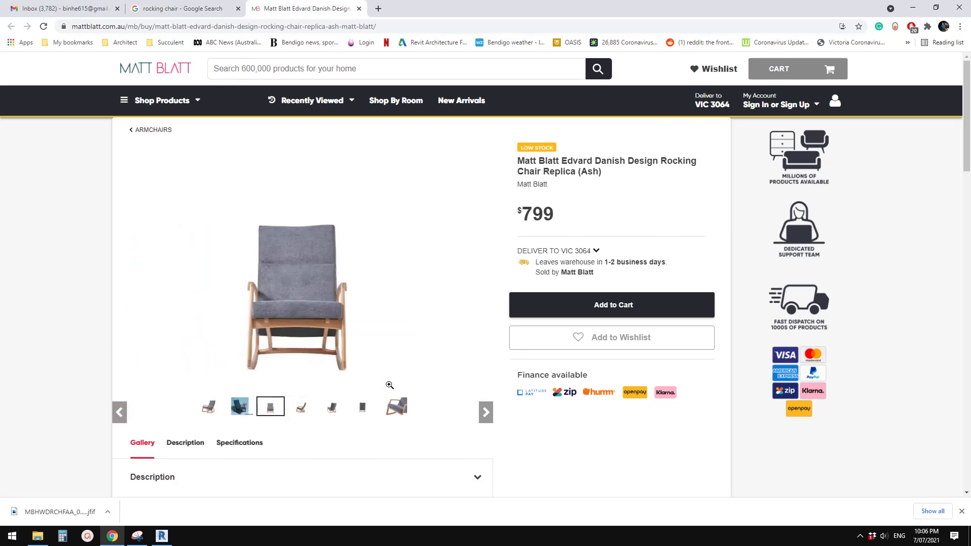
click(486, 414)
click(487, 415)
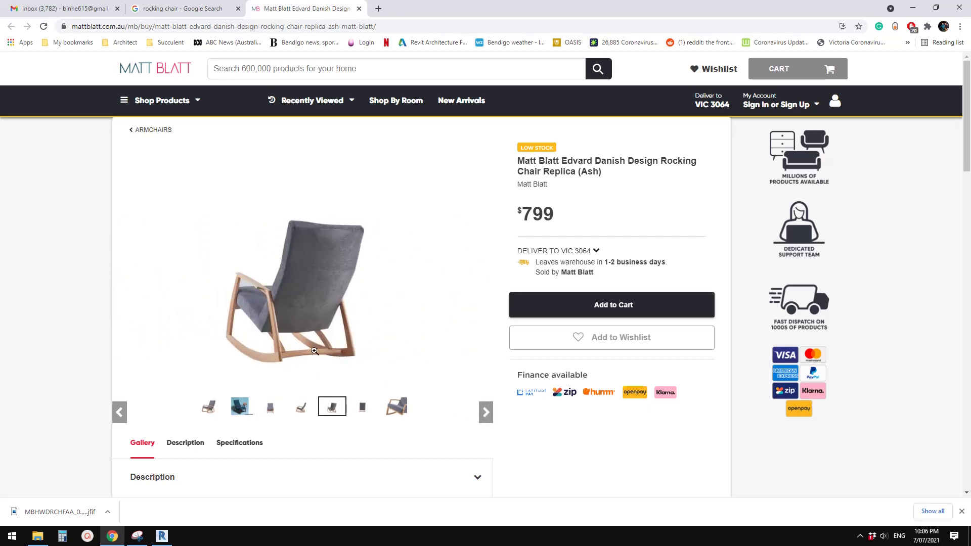
click(485, 414)
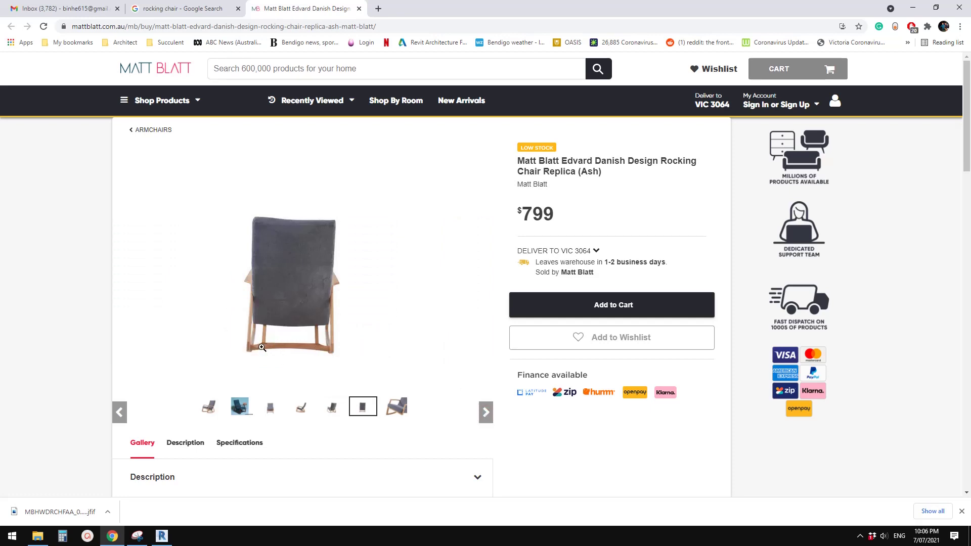
Switch back to Revit and open the Ref. Level floor plan around the dimensioned reference planes
click(162, 536)
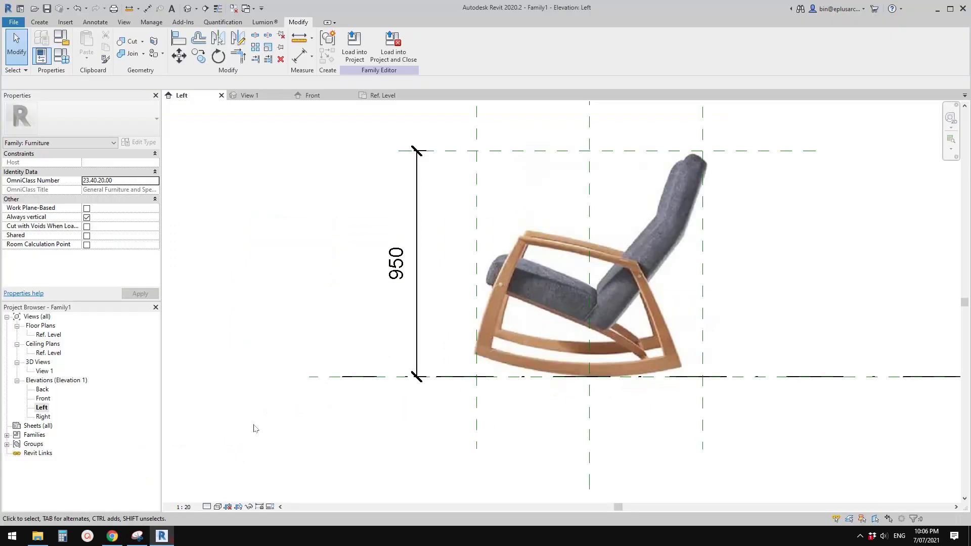
scroll(567, 281, up, 4)
scroll(508, 281, up, 2)
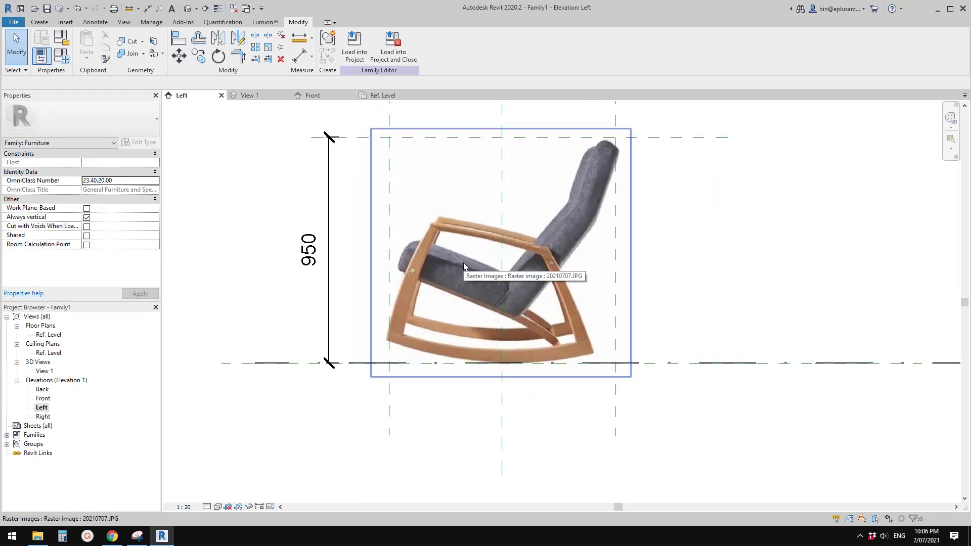
double_click(48, 337)
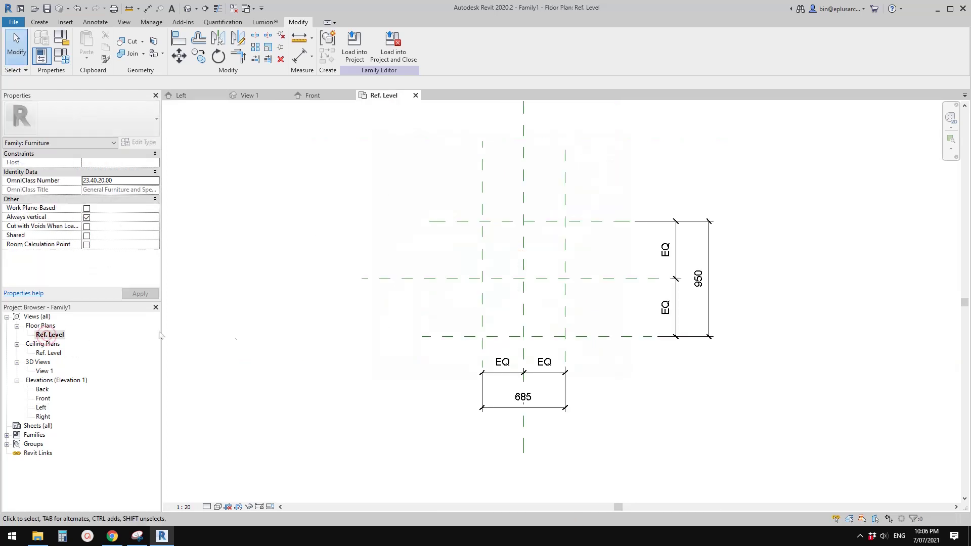
middle_drag(645, 346, 609, 336)
middle_drag(552, 307, 560, 320)
scroll(550, 282, up, 2)
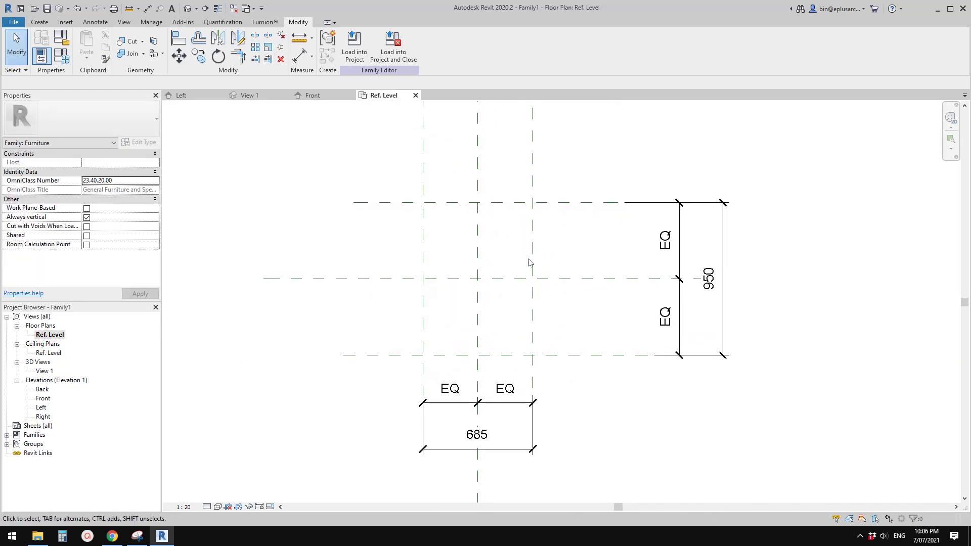
scroll(462, 336, down, 1)
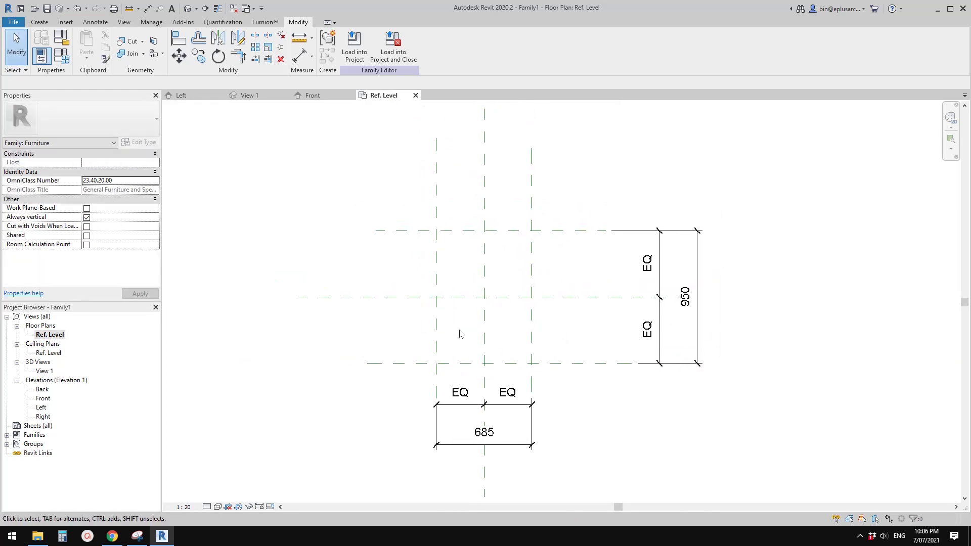
Name the left vertical reference plane L and the right vertical reference plane R
click(433, 319)
middle_drag(446, 252, 435, 276)
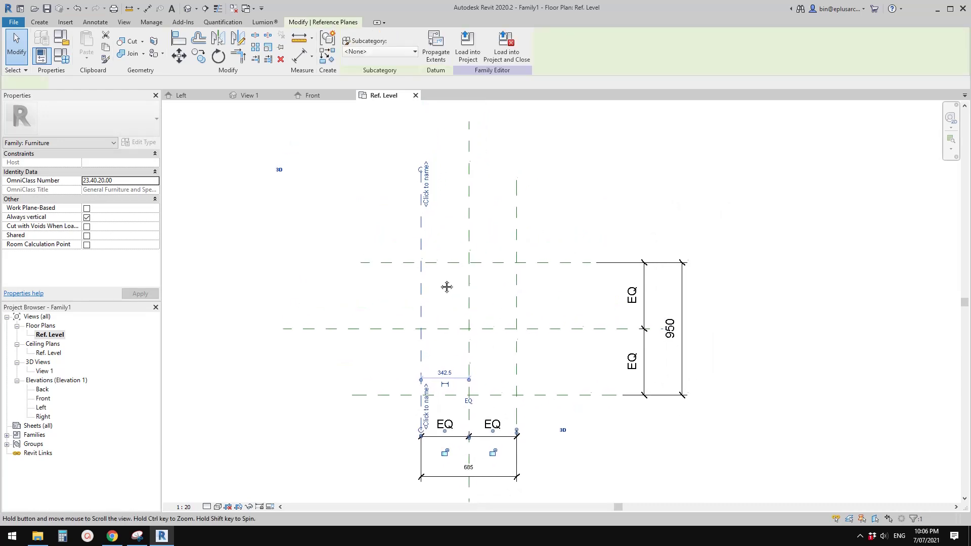
click(427, 195)
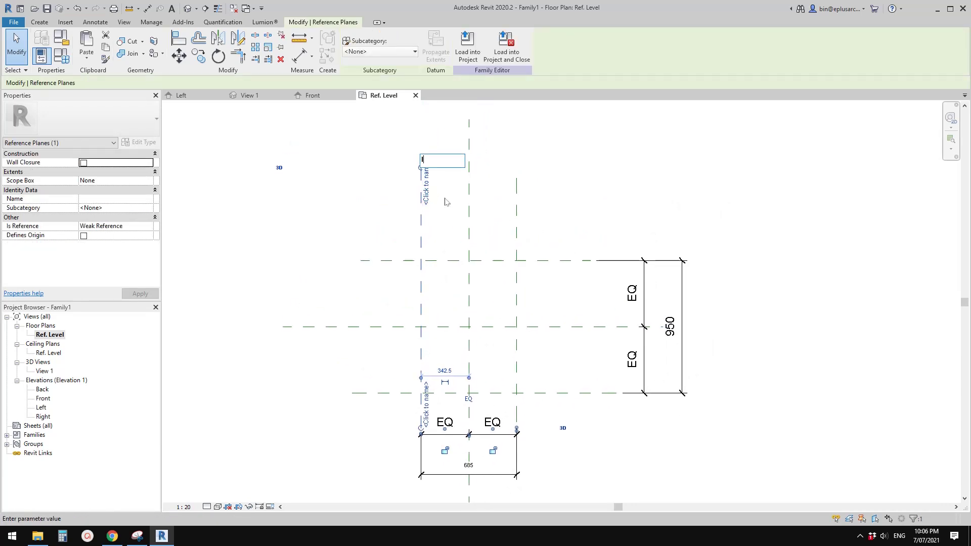
text(L)
key(Return)
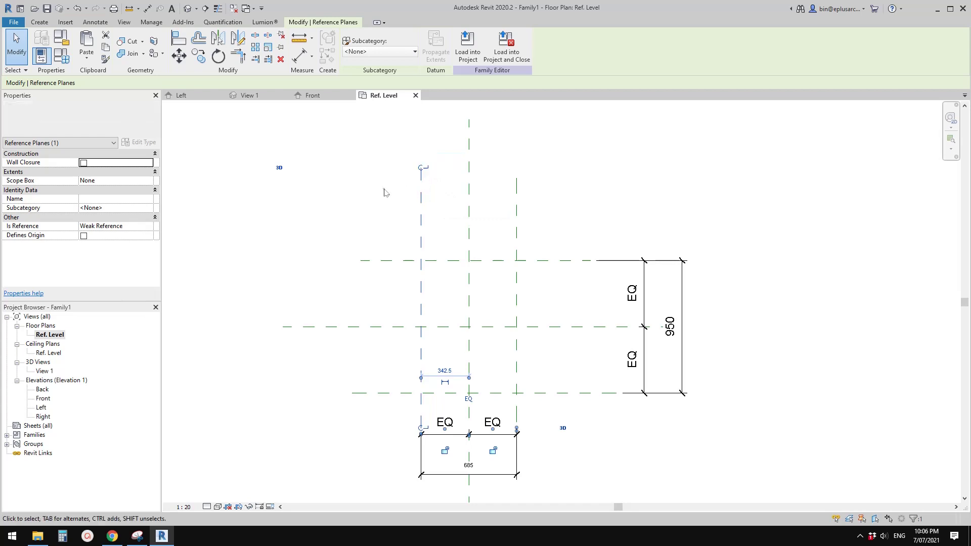
click(518, 286)
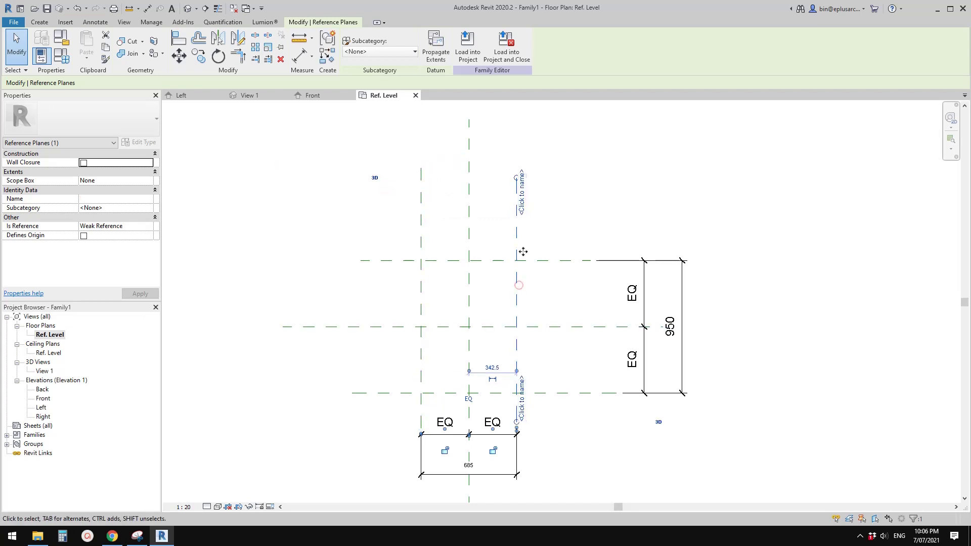
click(521, 203)
text(R)
click(627, 184)
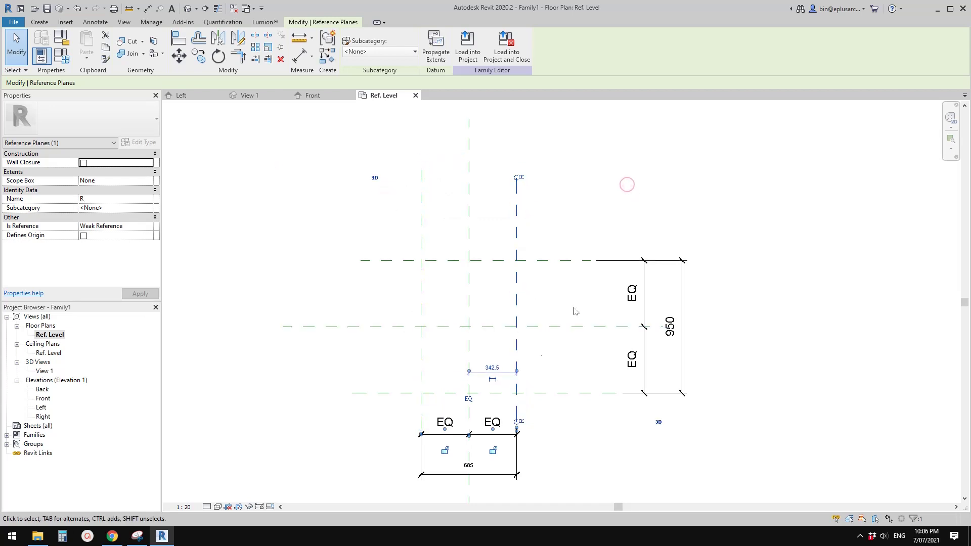
Name the lower horizontal reference plane F and the upper horizontal reference plane B
click(550, 394)
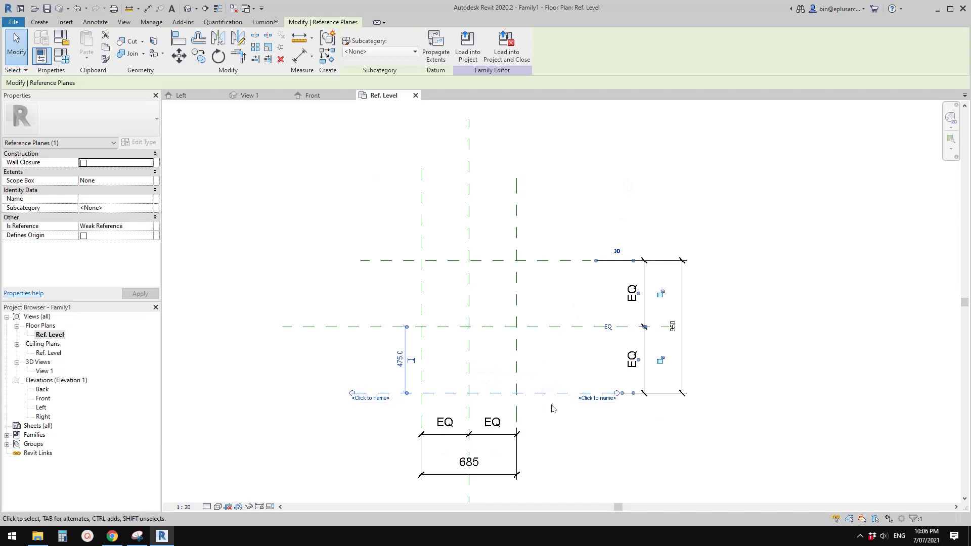
click(593, 398)
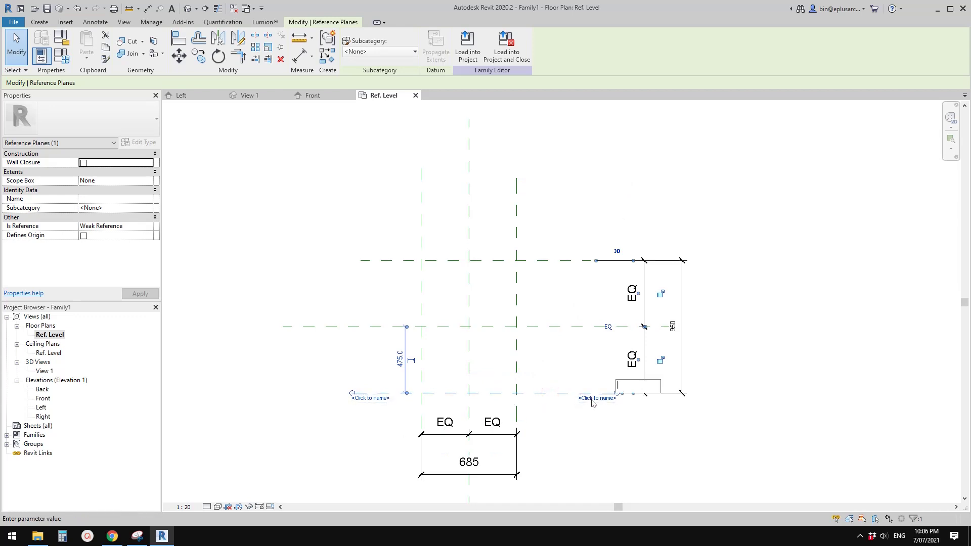
click(576, 360)
click(572, 261)
click(575, 256)
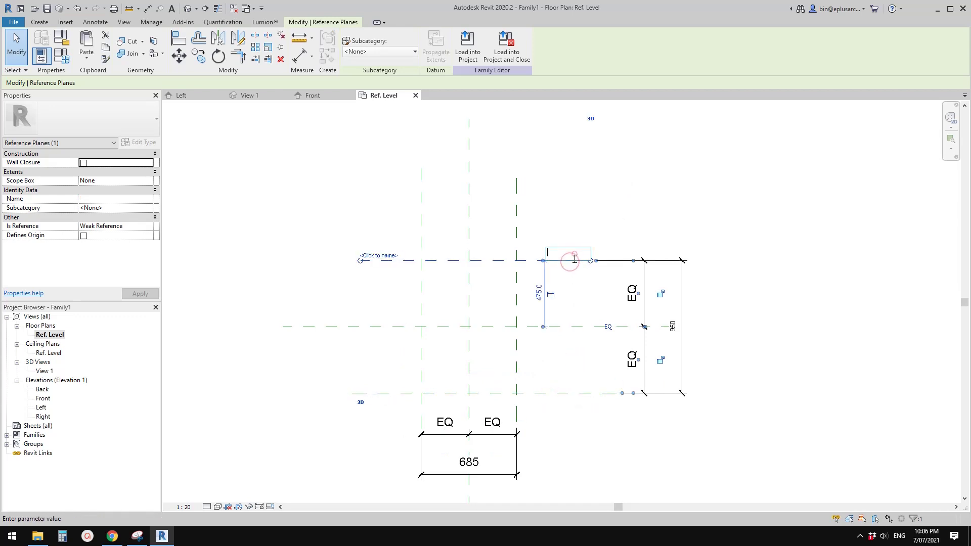
text(B)
key(Return)
click(586, 206)
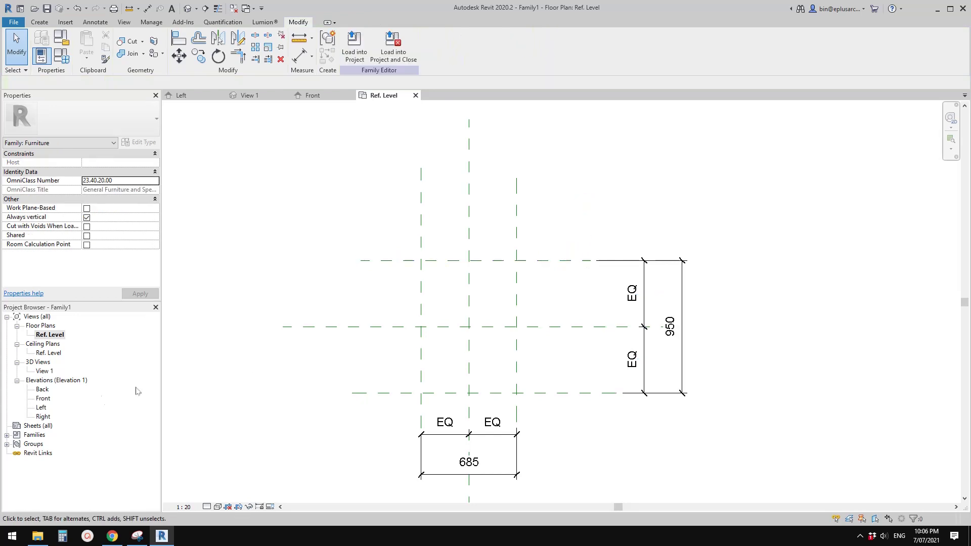
In the Left elevation, start an extrusion and set its work plane to Reference Plane : L
double_click(43, 408)
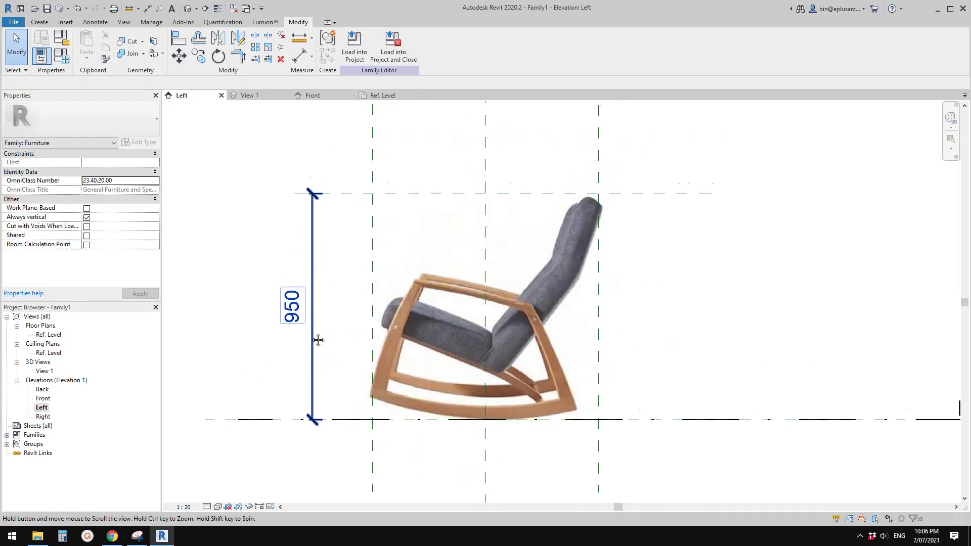
click(40, 22)
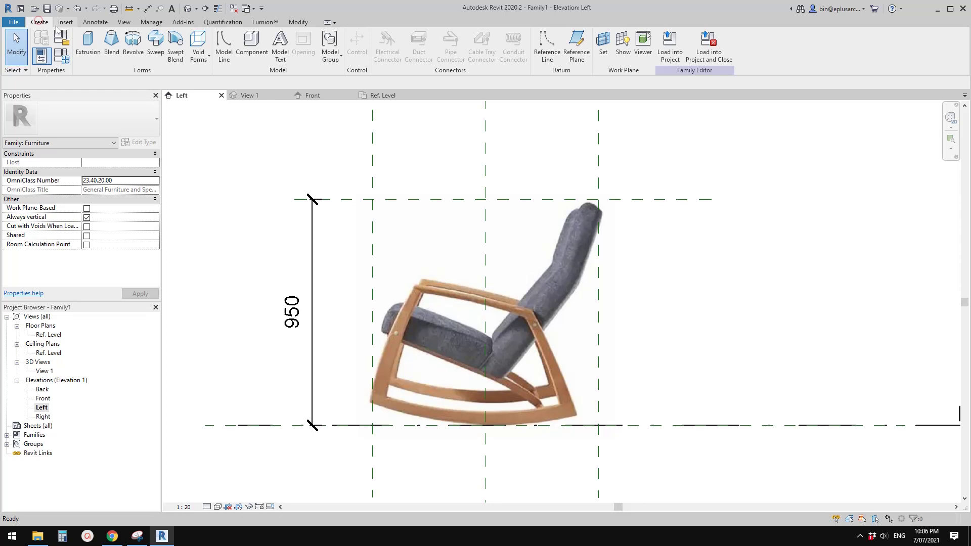
click(87, 48)
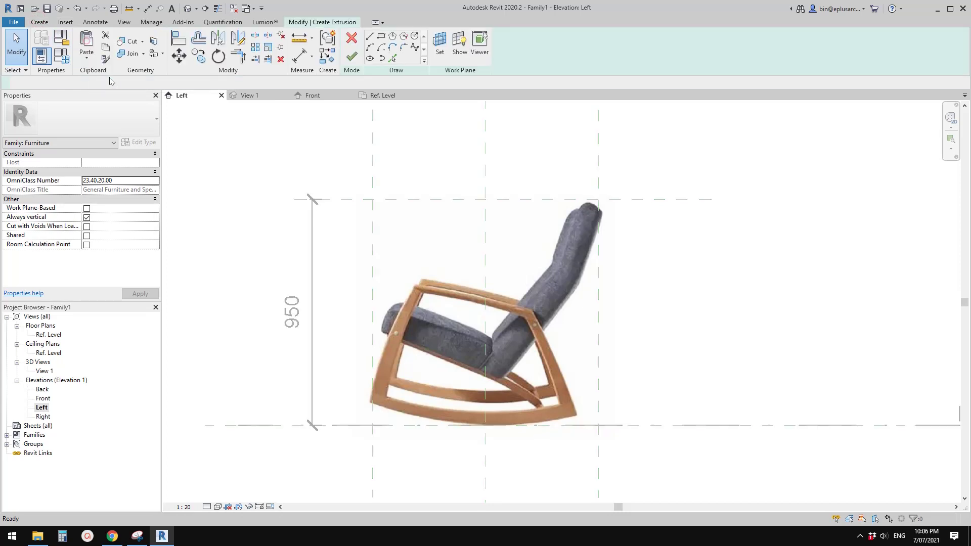
click(439, 45)
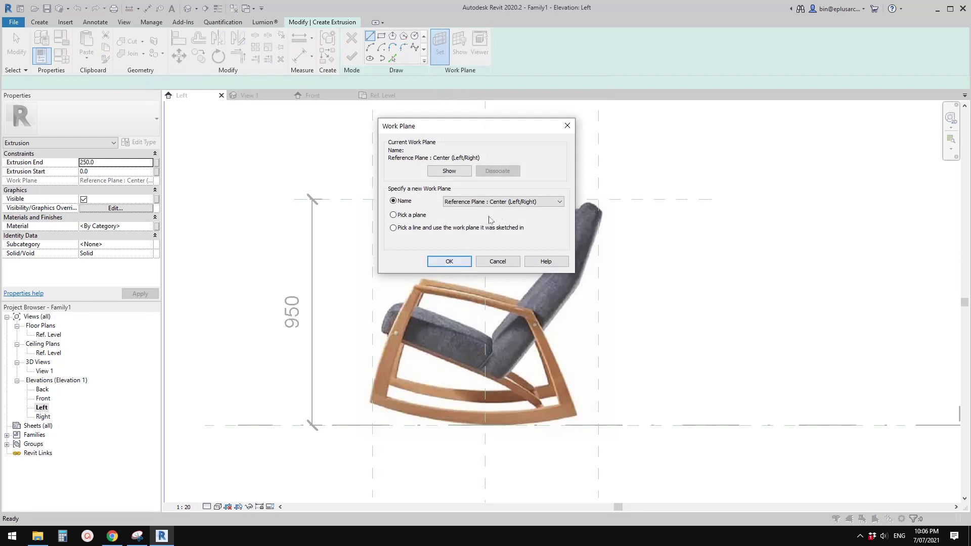
click(529, 201)
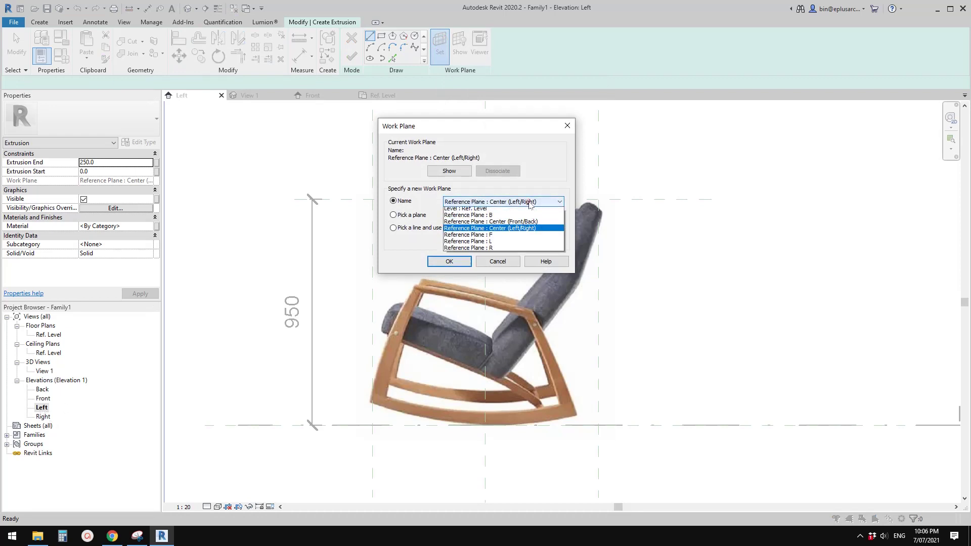
click(495, 246)
click(448, 261)
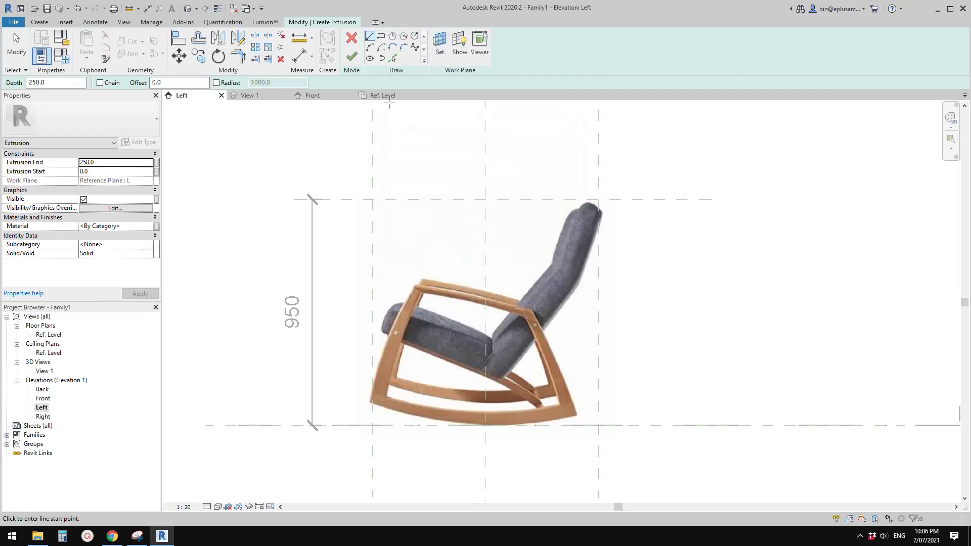
Trace the upper edge of the near armrest in the photo with a start-end-radius arc between the two legs' top corners
scroll(407, 281, up, 3)
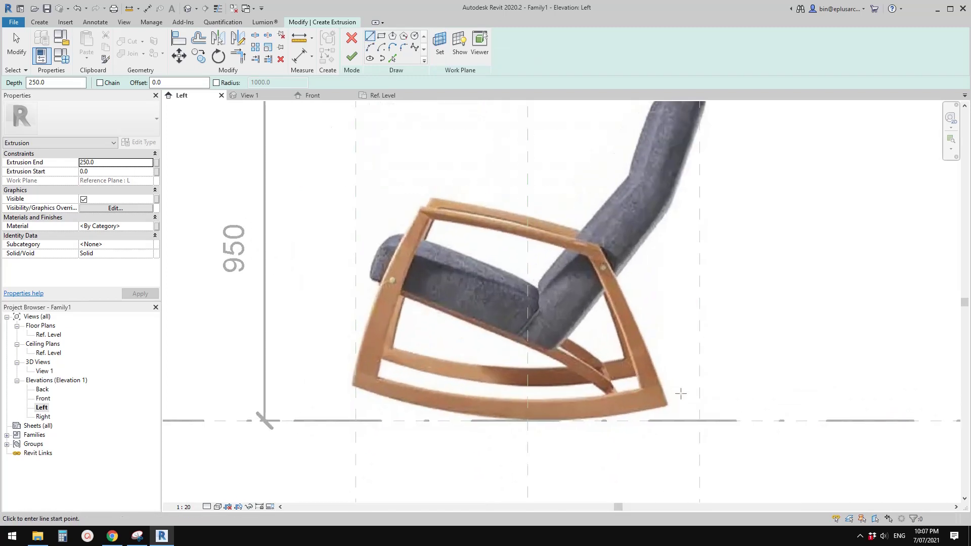
middle_drag(681, 393, 679, 397)
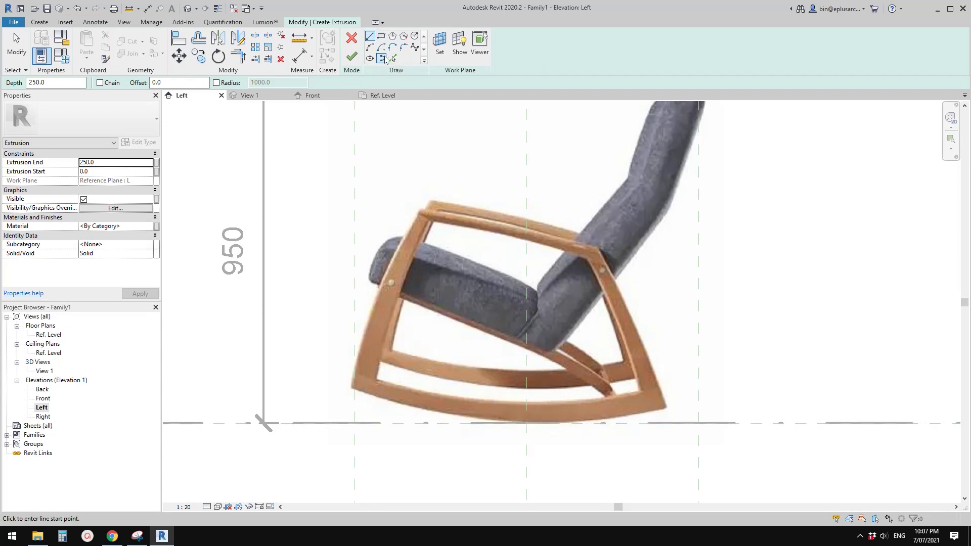
click(372, 49)
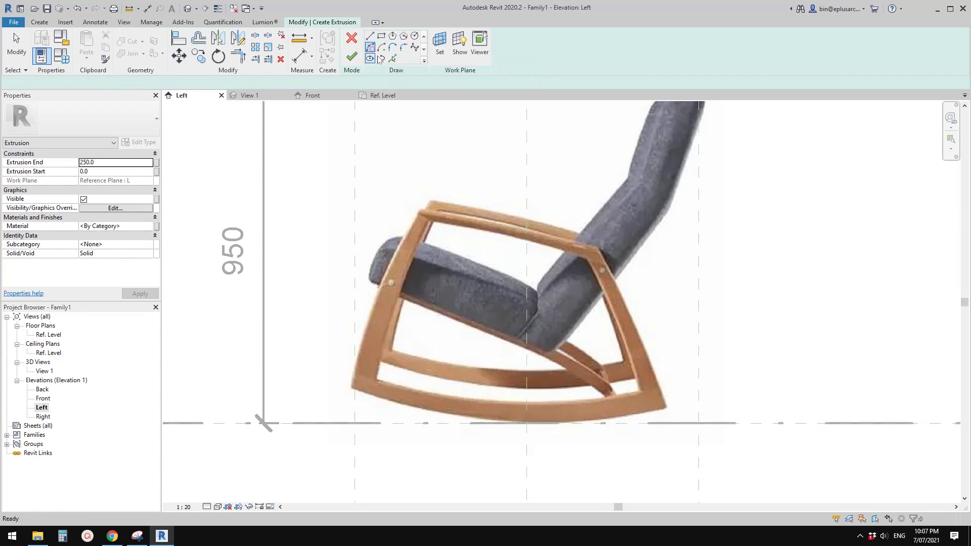
click(420, 209)
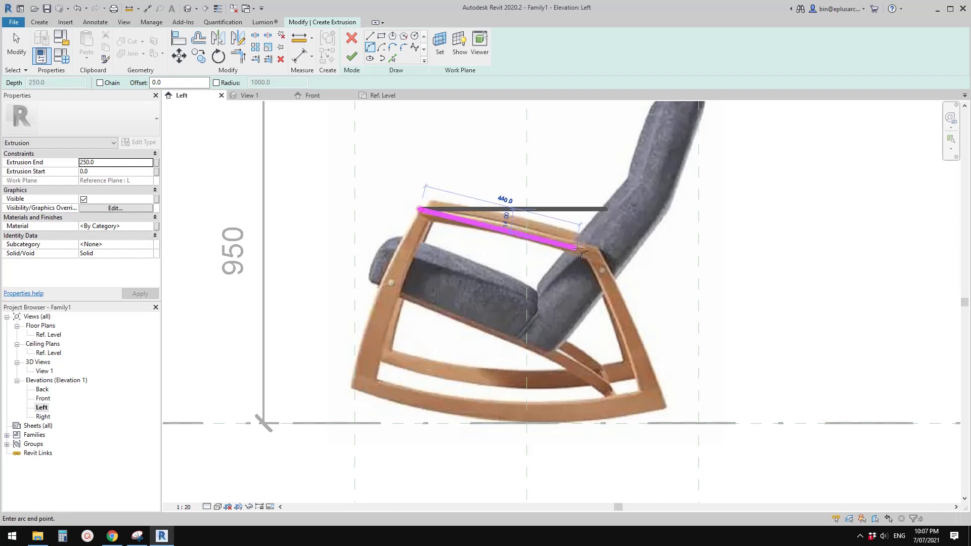
click(598, 249)
scroll(513, 228, up, 3)
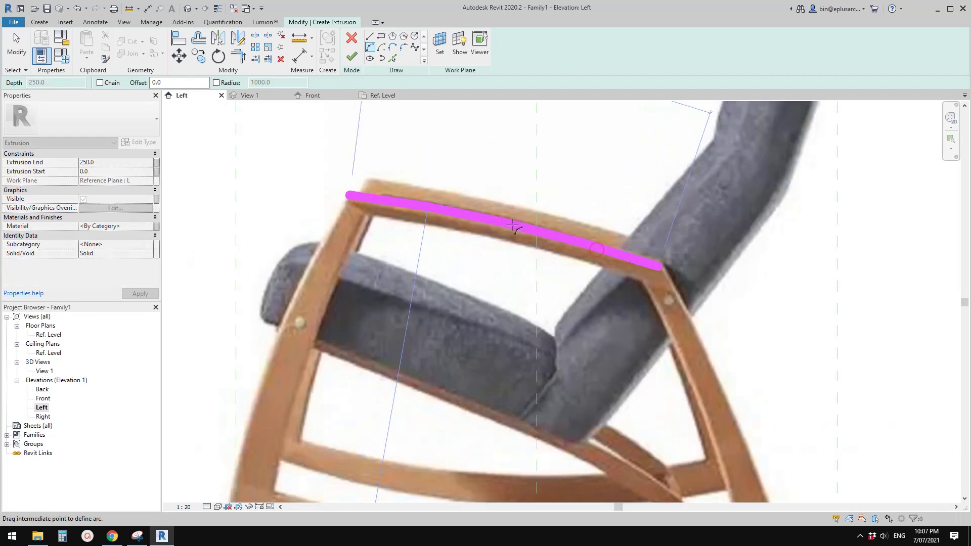
click(511, 226)
scroll(511, 226, down, 2)
middle_drag(635, 250, 543, 157)
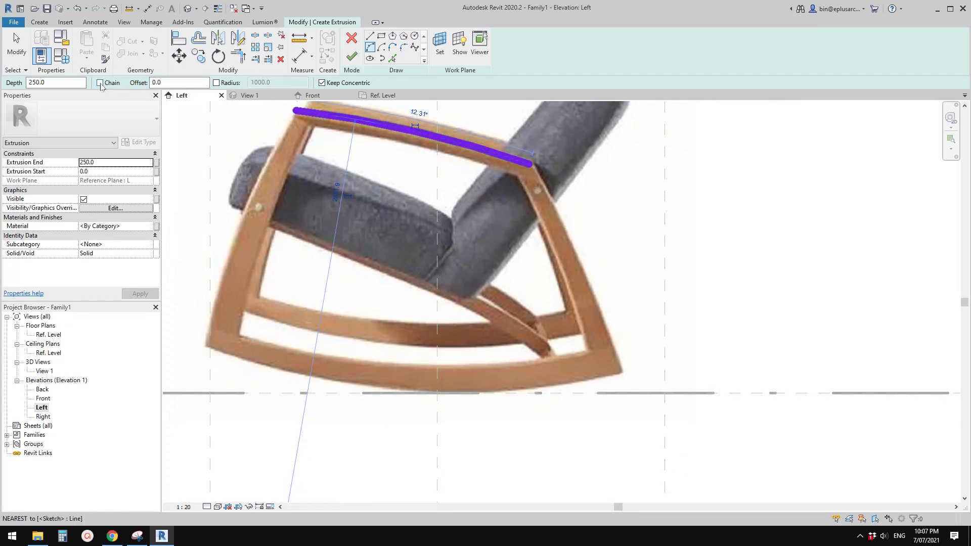
With chained drawing enabled, add an arc along the rear leg's outer edge from the armrest's rear end to the rocker's tip
scroll(530, 165, up, 2)
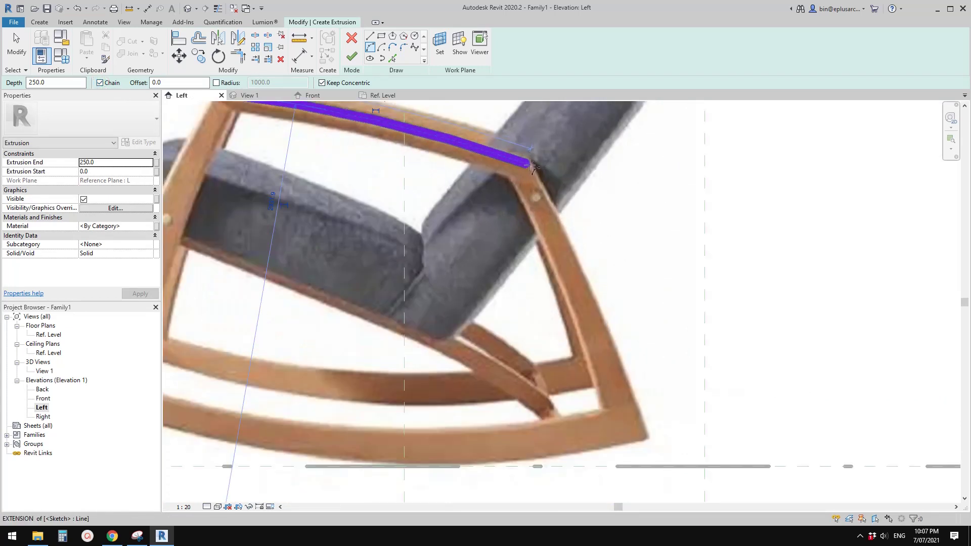
click(527, 164)
middle_drag(653, 466, 642, 416)
scroll(642, 415, up, 2)
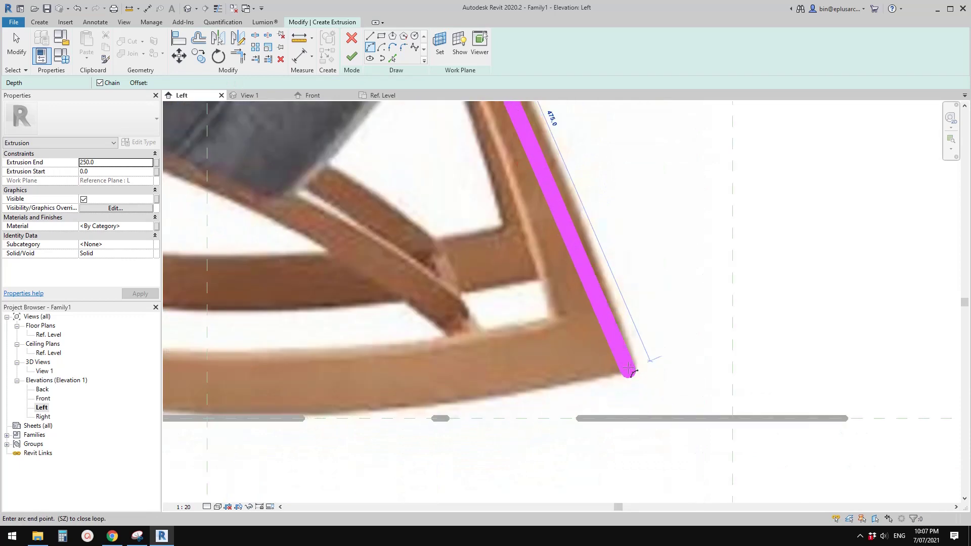
click(628, 368)
scroll(627, 364, up, 2)
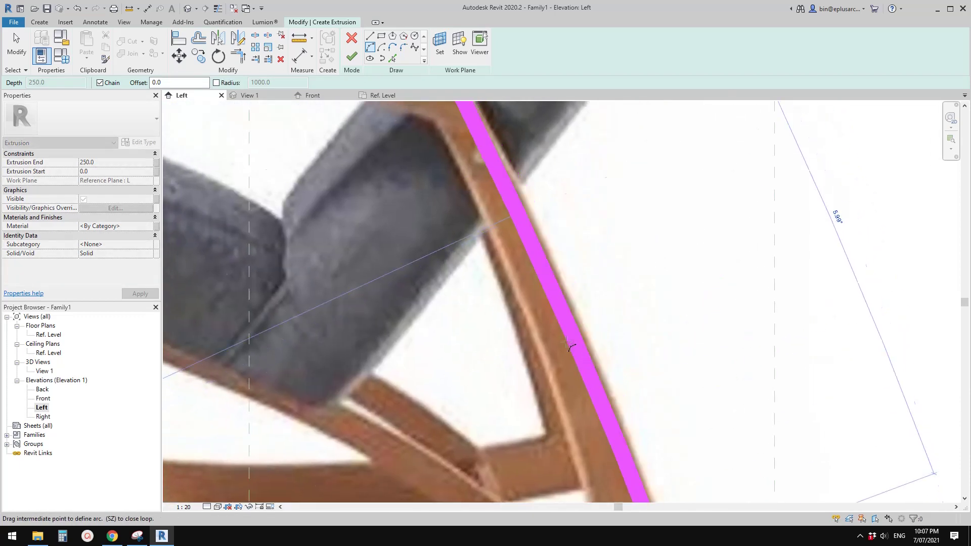
click(587, 347)
Continue with an arc along the rocker's underside, ending on reference plane B and touching the Ref. Level line at its lowest point
middle_drag(512, 429, 685, 290)
scroll(685, 290, down, 3)
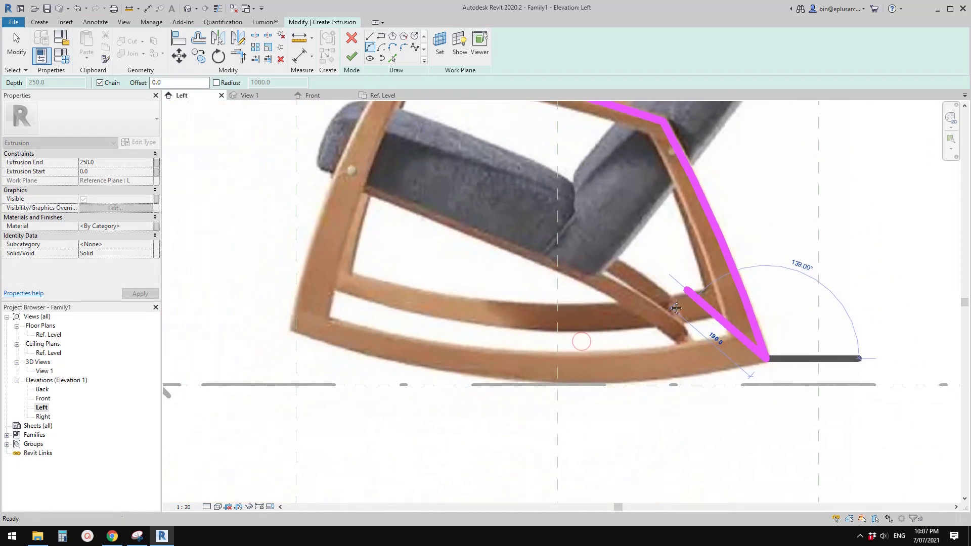
scroll(372, 367, up, 2)
scroll(288, 336, up, 2)
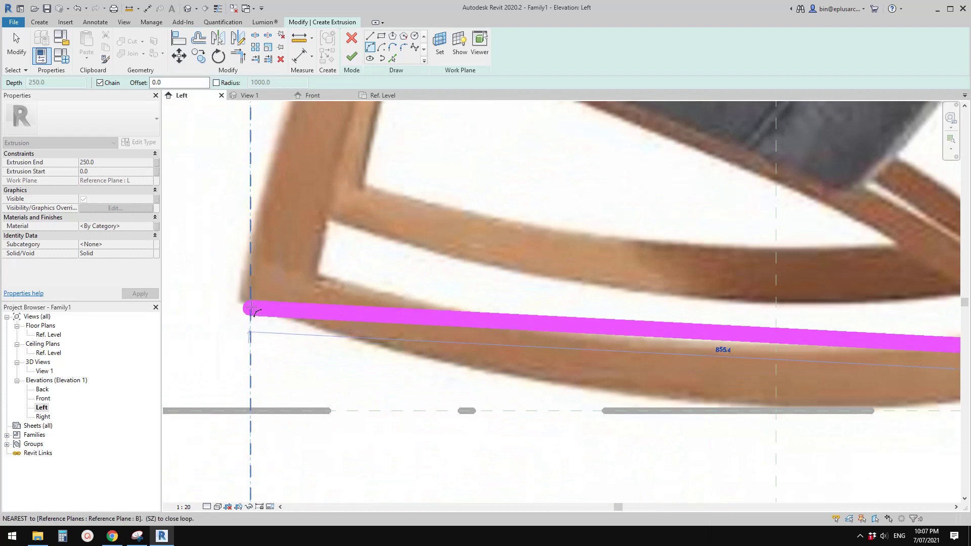
click(250, 303)
scroll(255, 349, down, 2)
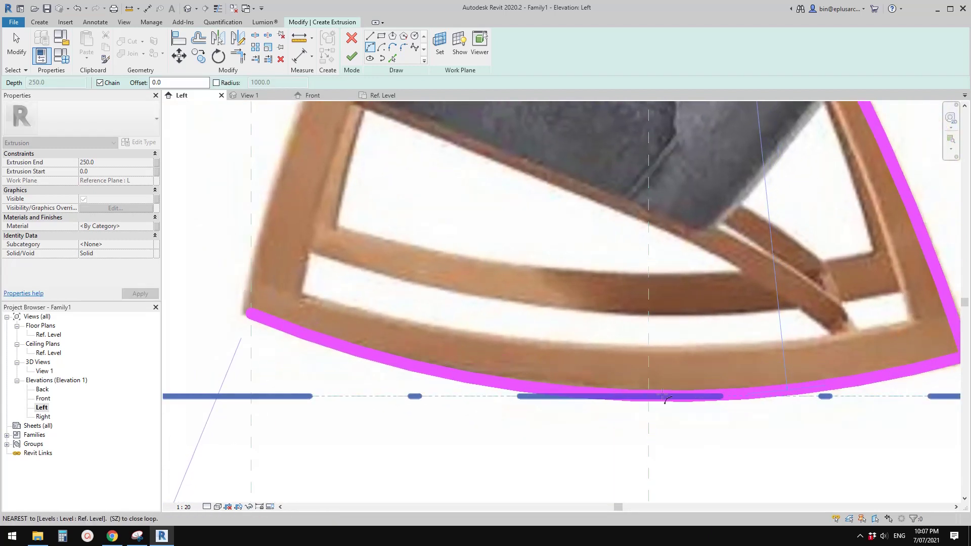
scroll(663, 393, up, 2)
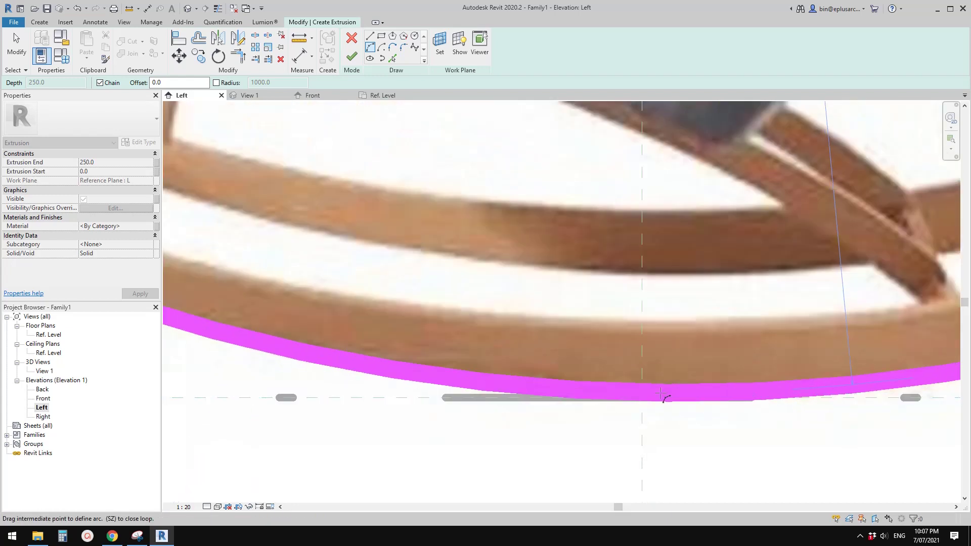
click(666, 398)
Close the outer frame loop with an arc along the front leg's outer edge up to the armrest's front corner
scroll(607, 400, down, 4)
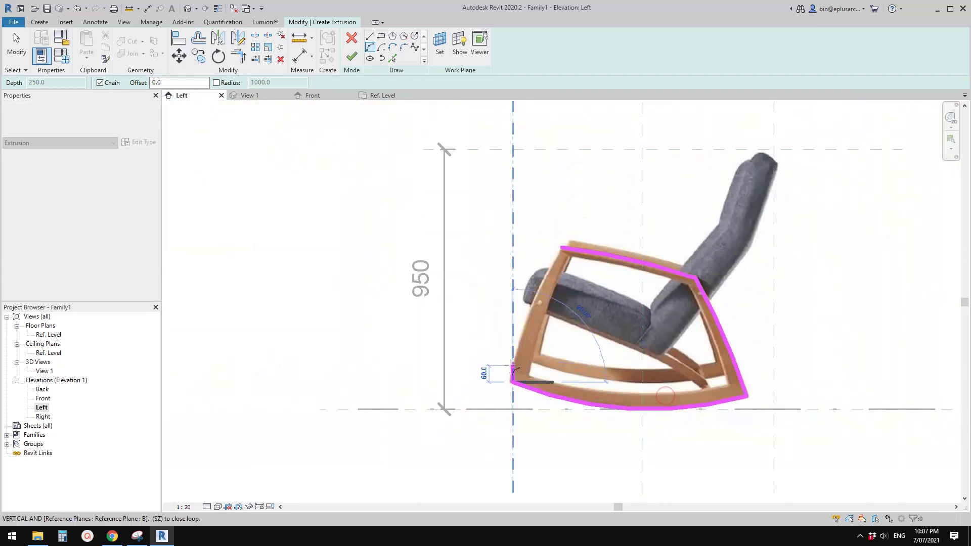
scroll(612, 248, up, 3)
click(615, 217)
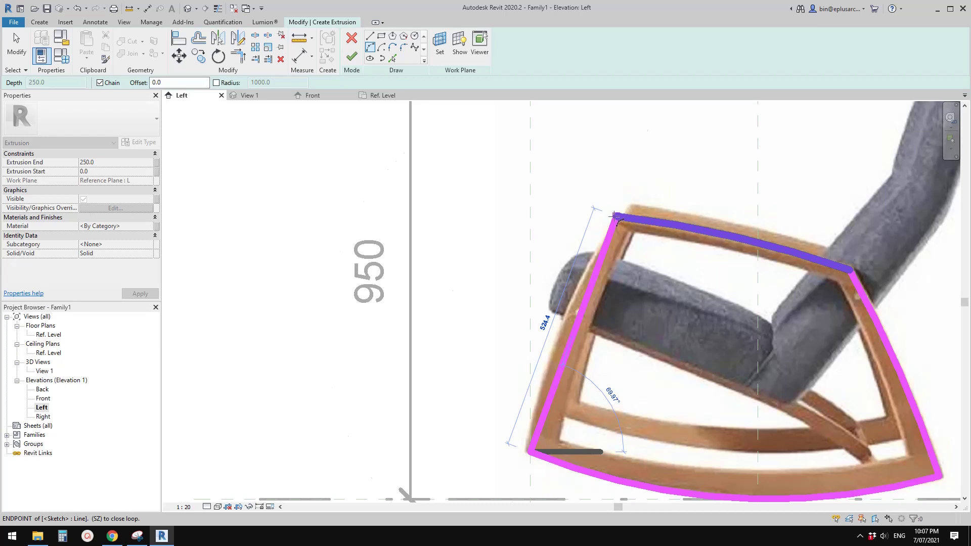
scroll(558, 347, up, 2)
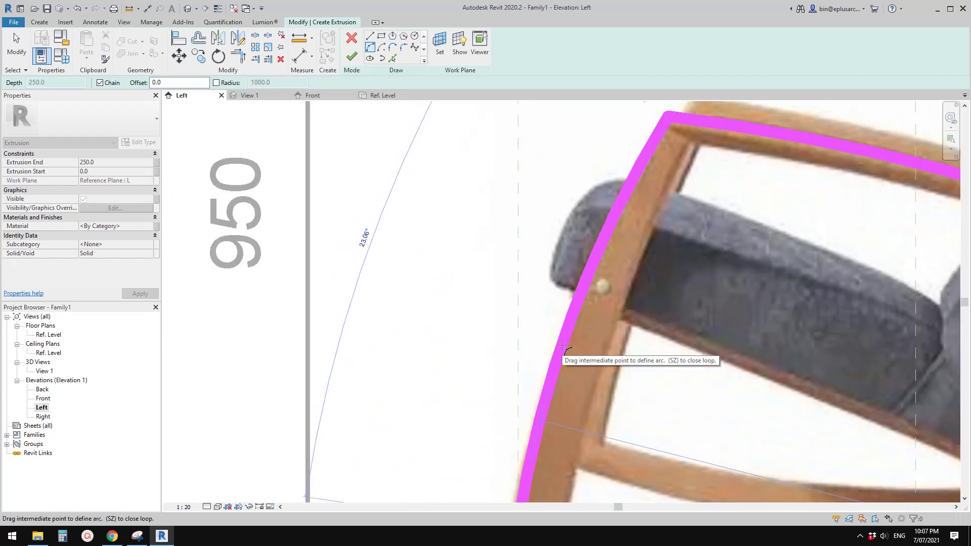
click(563, 345)
Start the inner frame loop with an arc along the armrest's lower edge, between the two legs' inner corners
scroll(526, 281, down, 3)
scroll(577, 198, up, 3)
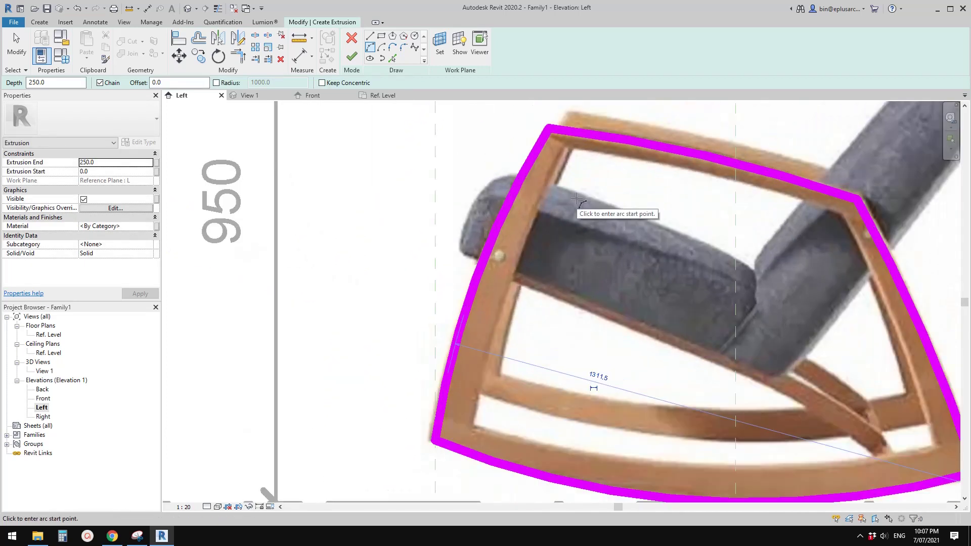
scroll(580, 198, up, 2)
click(472, 178)
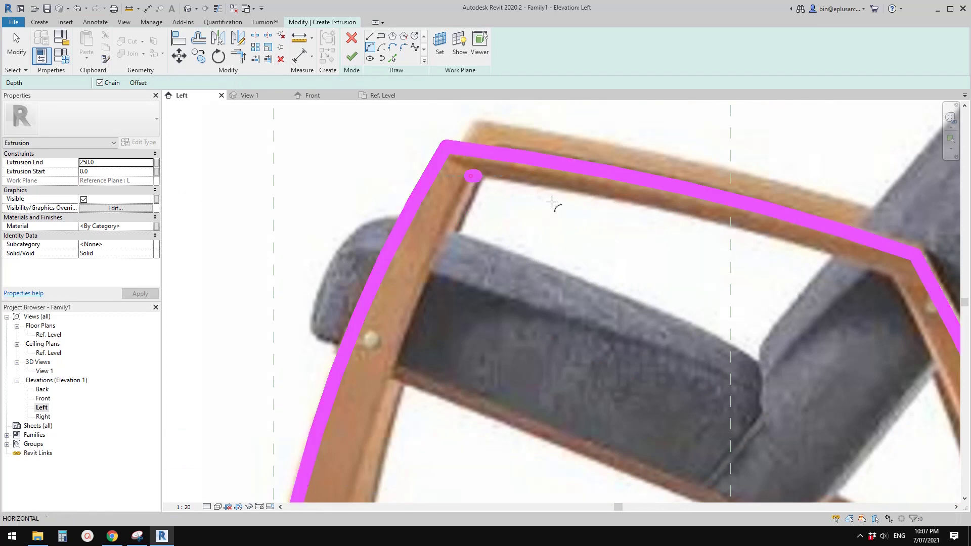
scroll(718, 243, up, 4)
click(724, 259)
scroll(724, 259, down, 3)
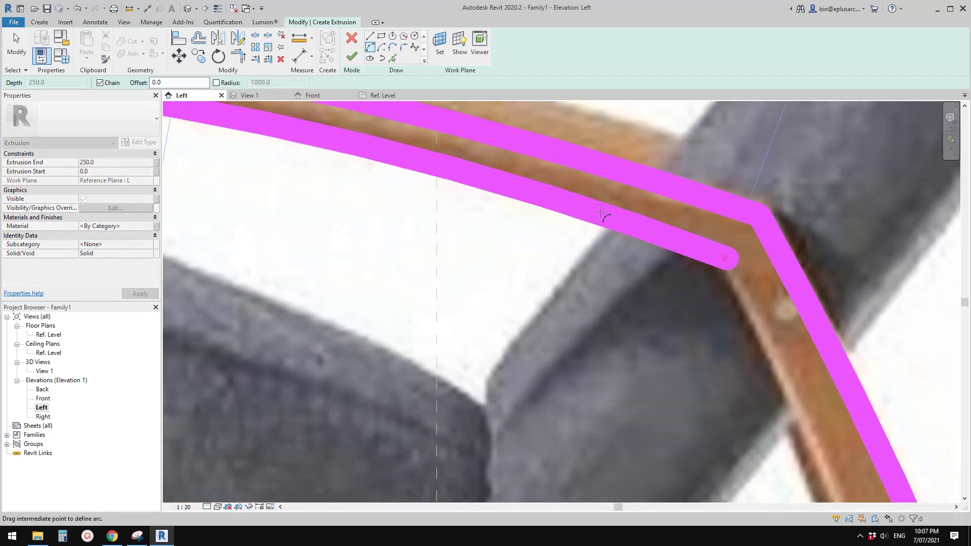
scroll(611, 208, up, 3)
Continue the inner loop with an arc down the rear leg's inner edge to the rocker's upper edge
scroll(610, 207, down, 3)
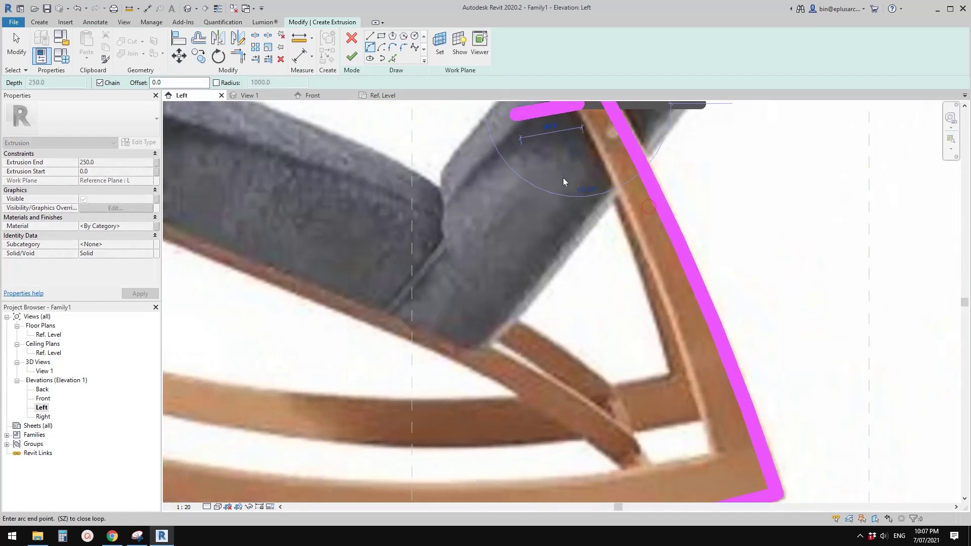
scroll(678, 396, up, 4)
scroll(678, 396, down, 3)
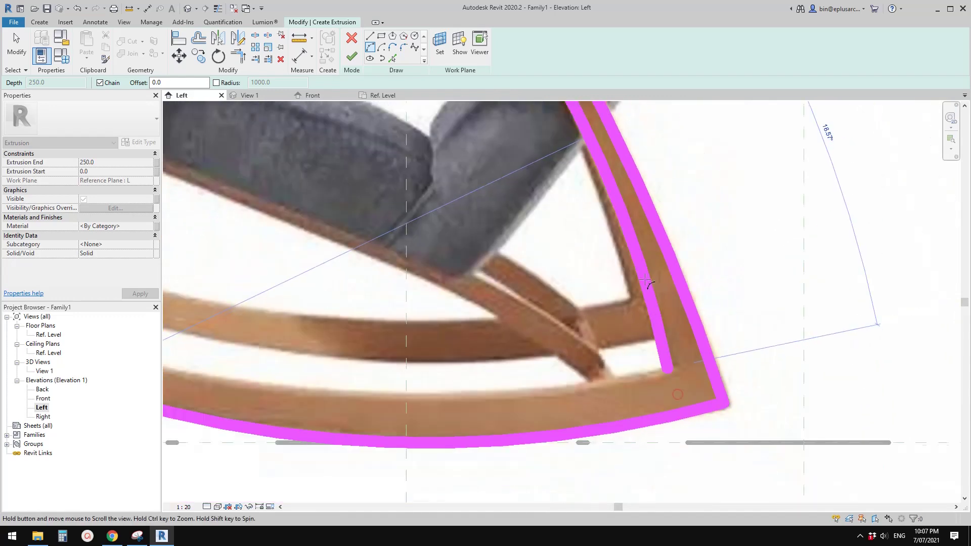
scroll(619, 310, up, 3)
Add an arc along the rocker's upper edge to the front leg's inner lower corner
scroll(618, 309, down, 3)
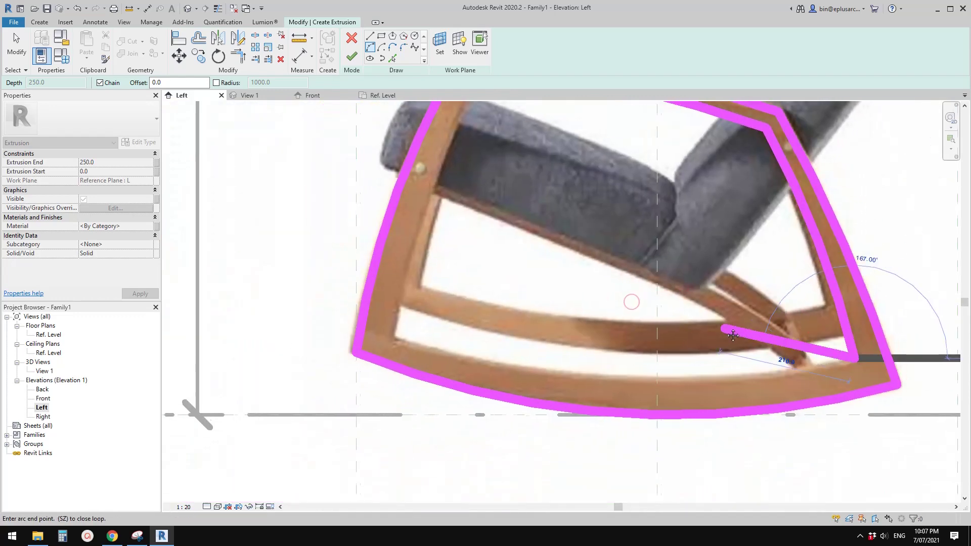
scroll(423, 336, up, 4)
click(360, 335)
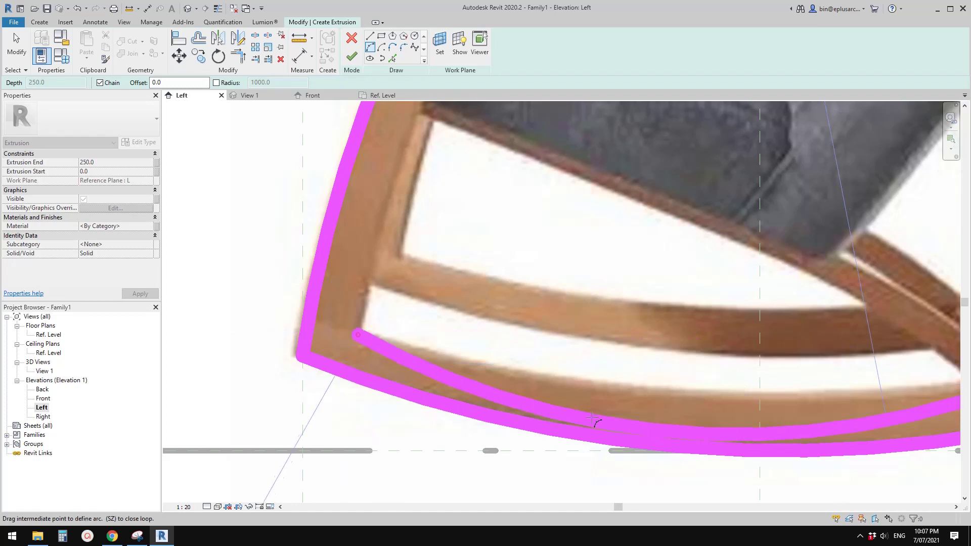
scroll(661, 407, up, 2)
click(677, 389)
Close the inner loop with an arc along the front leg's inner edge and finish the side frame extrusion at 250 depth
scroll(648, 364, down, 2)
scroll(528, 317, down, 3)
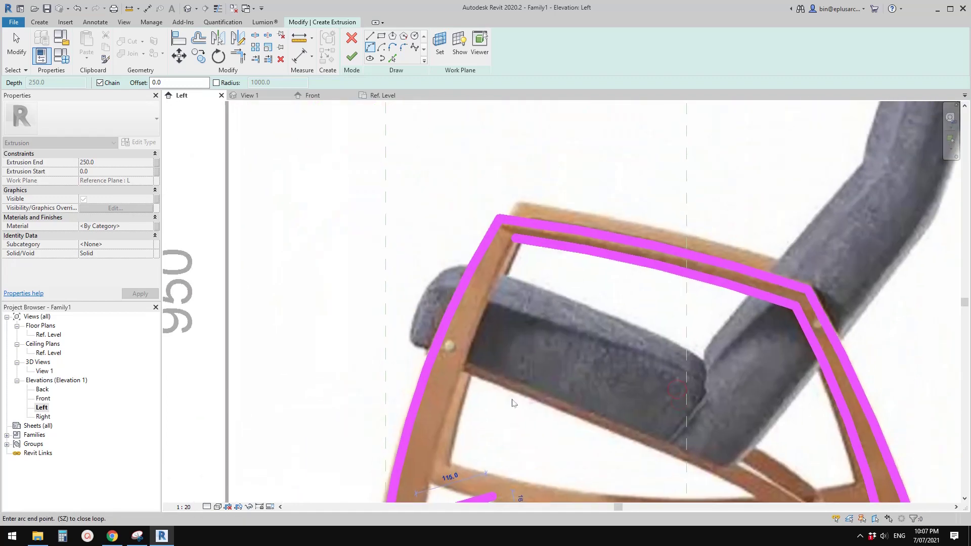
scroll(519, 241, up, 4)
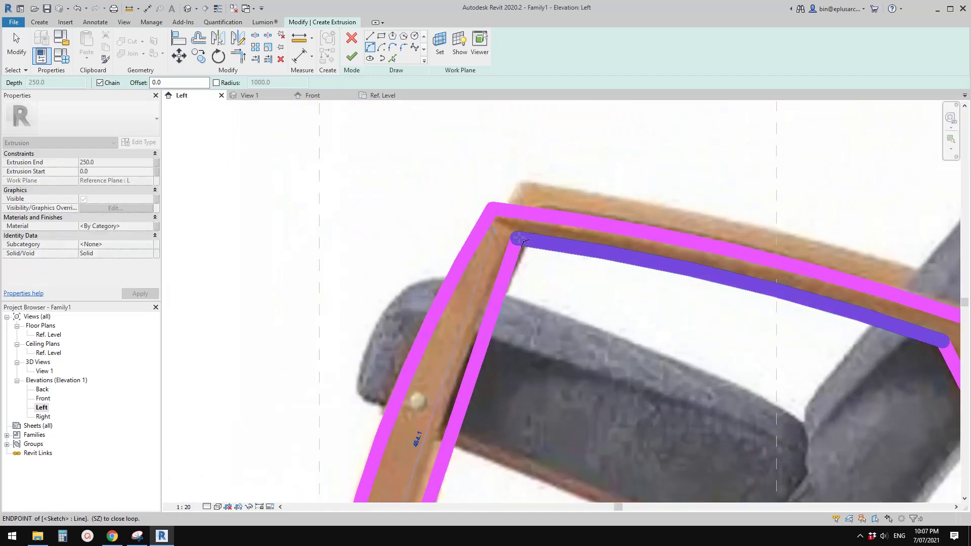
click(519, 238)
scroll(519, 238, down, 3)
scroll(479, 240, up, 4)
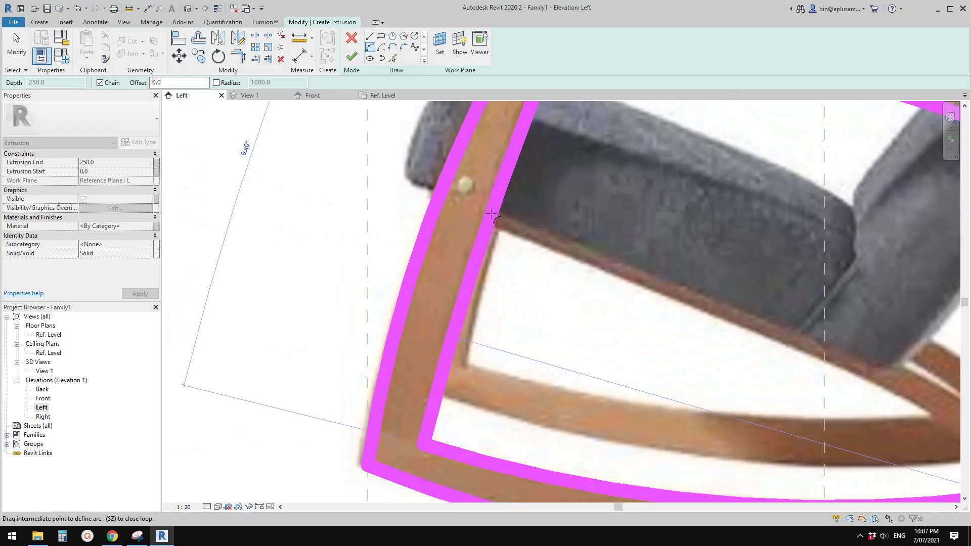
click(478, 241)
scroll(478, 240, down, 3)
scroll(522, 324, up, 1)
click(352, 57)
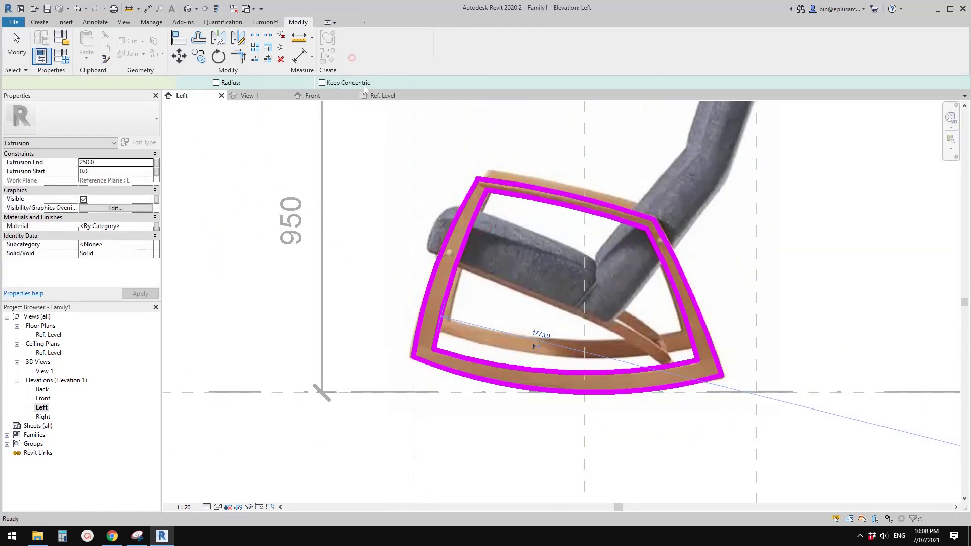
Inspect the side frame extrusion in the 3D view and open the Front elevation
click(187, 9)
shift+middle_drag(568, 231, 666, 189)
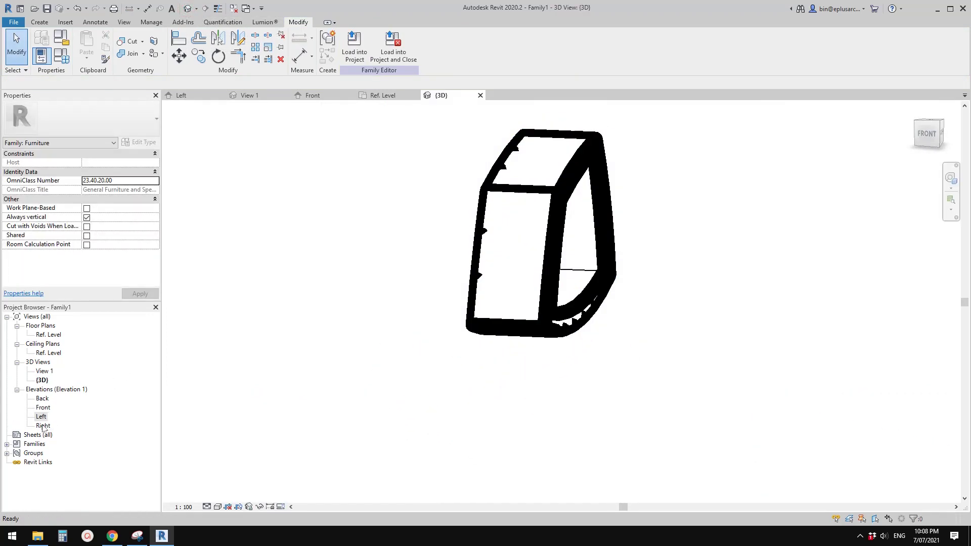
double_click(43, 407)
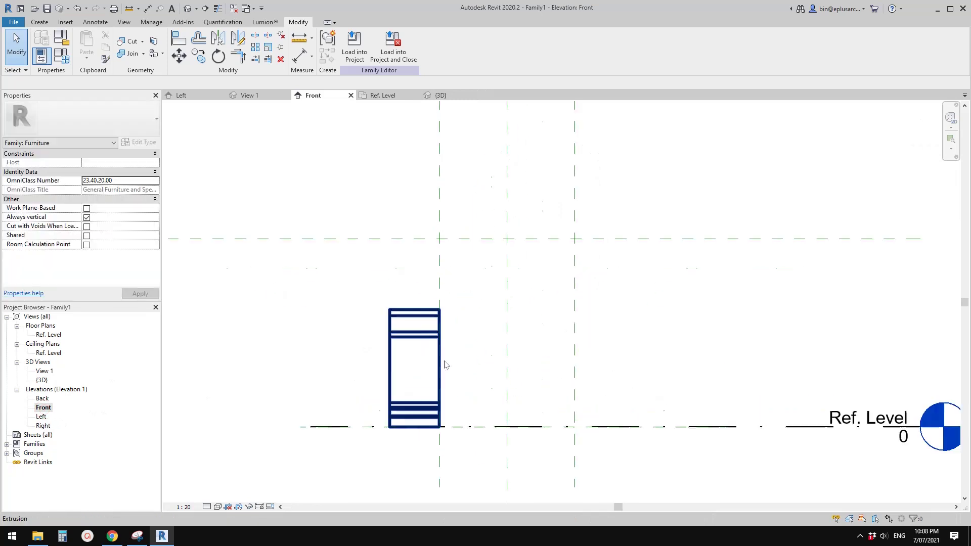
Inspect the side frame extrusion in the Front elevation and in the Ref. Level floor plan
click(439, 338)
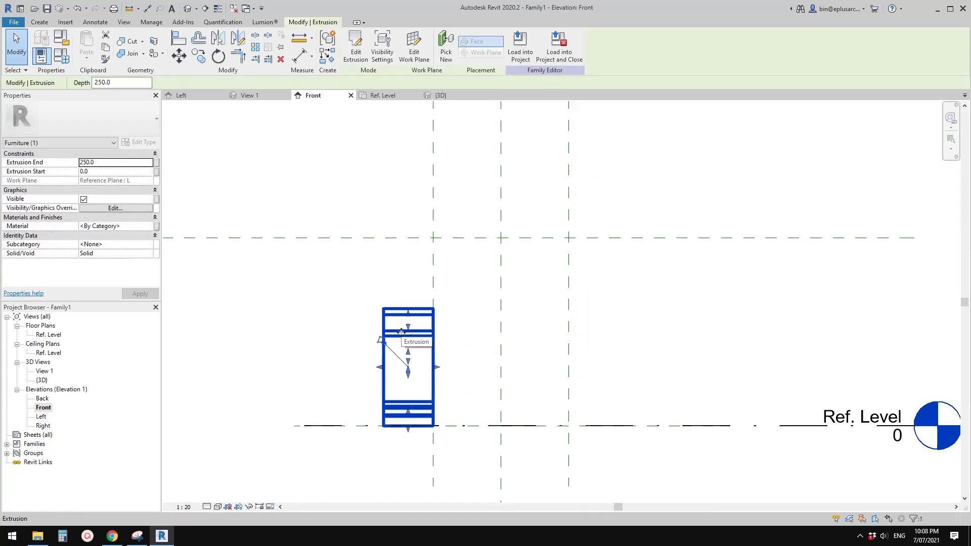
scroll(395, 343, down, 1)
click(396, 343)
scroll(397, 342, up, 1)
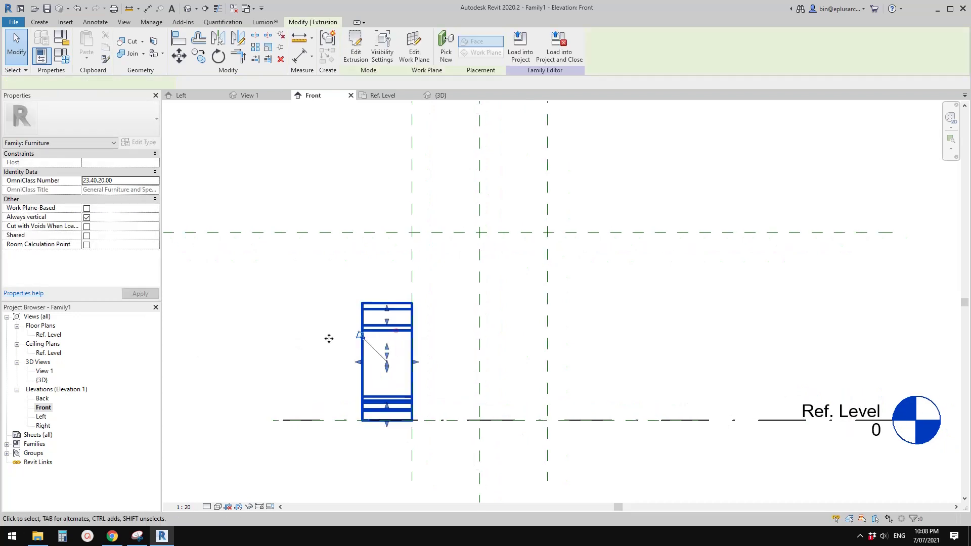
double_click(49, 335)
scroll(446, 315, up, 1)
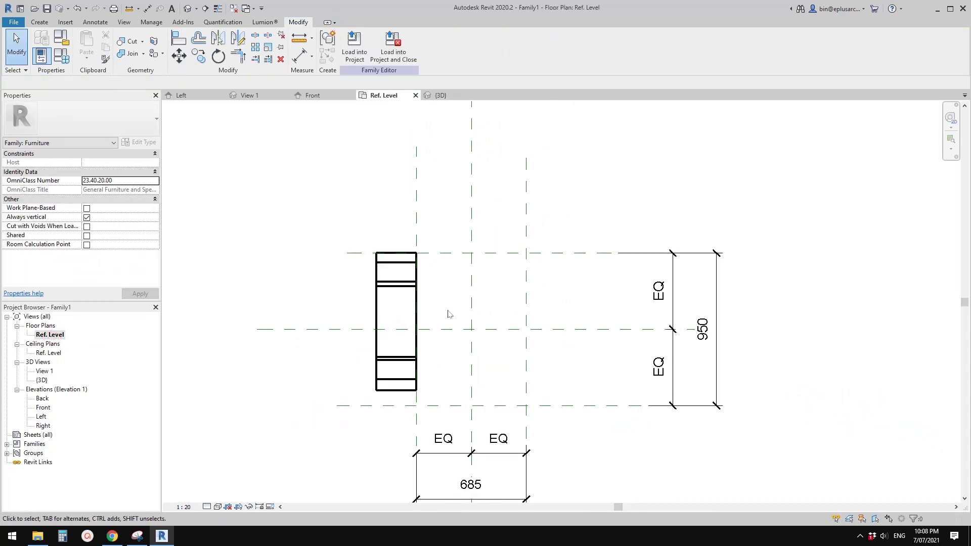
scroll(423, 308, up, 1)
scroll(435, 296, down, 2)
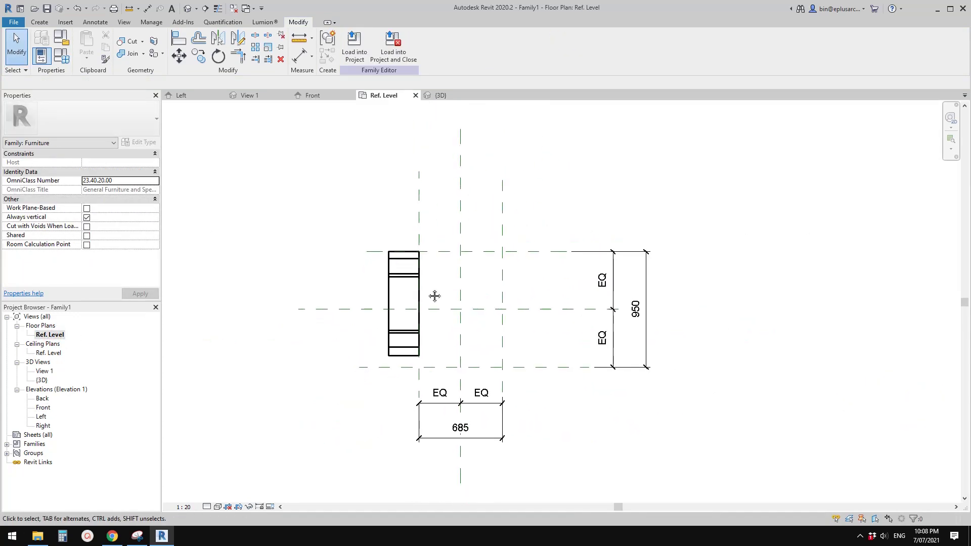
click(388, 282)
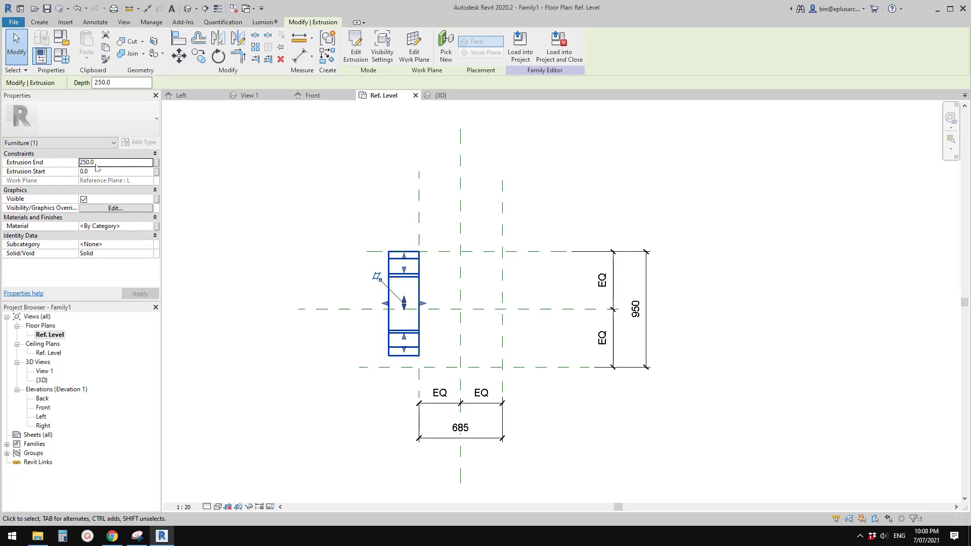
Try to pull the upper end of reference plane L below the side frame, deleting the conflicting element, and undo the change
middle_drag(460, 263, 441, 279)
click(432, 220)
click(413, 196)
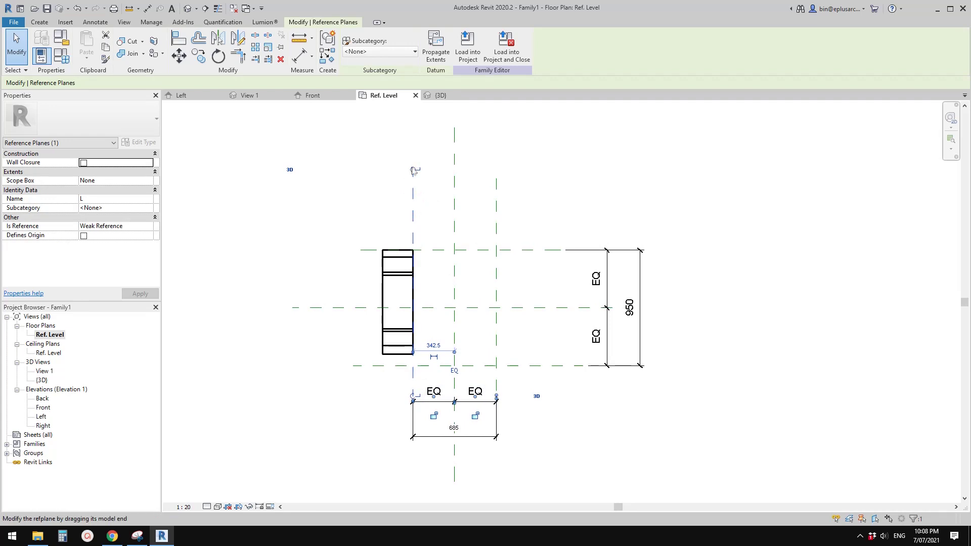
drag(413, 170, 416, 461)
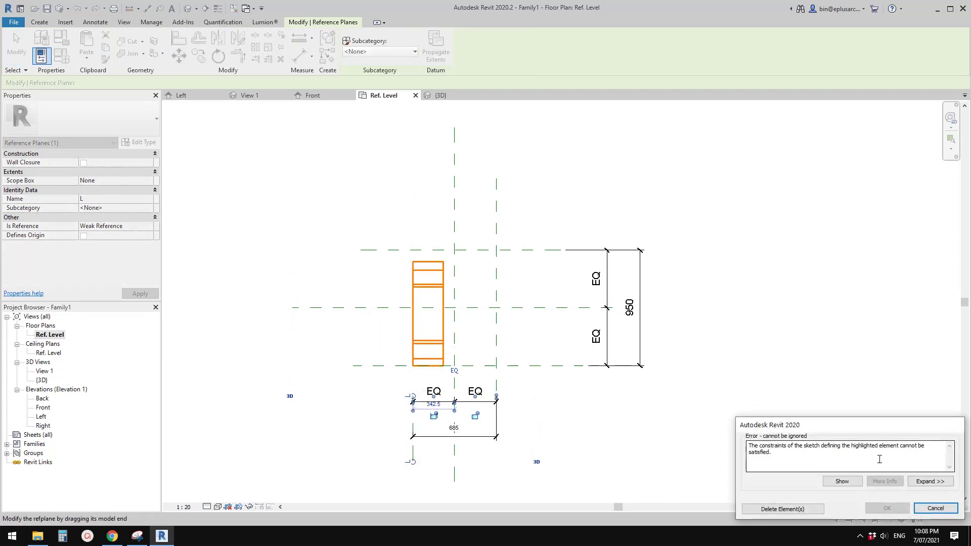
click(804, 510)
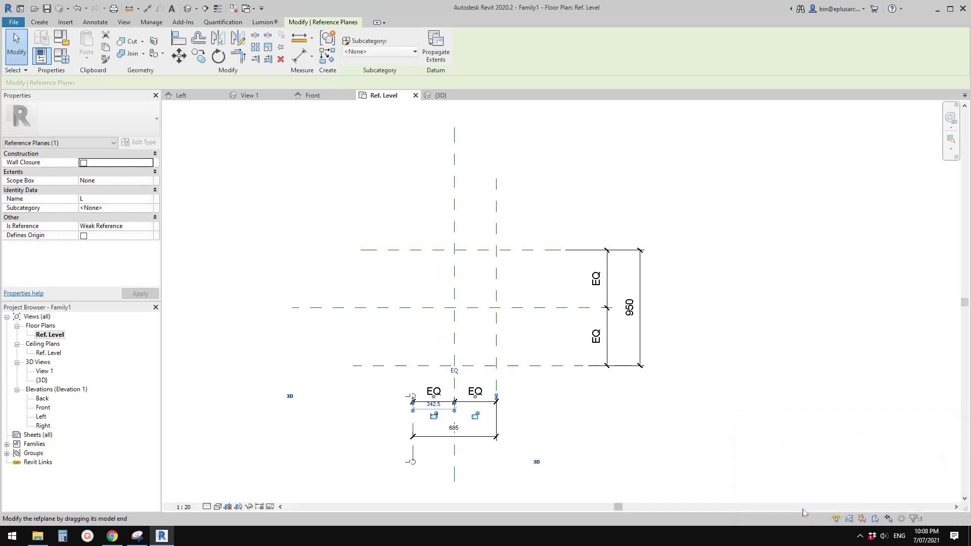
key(Escape)
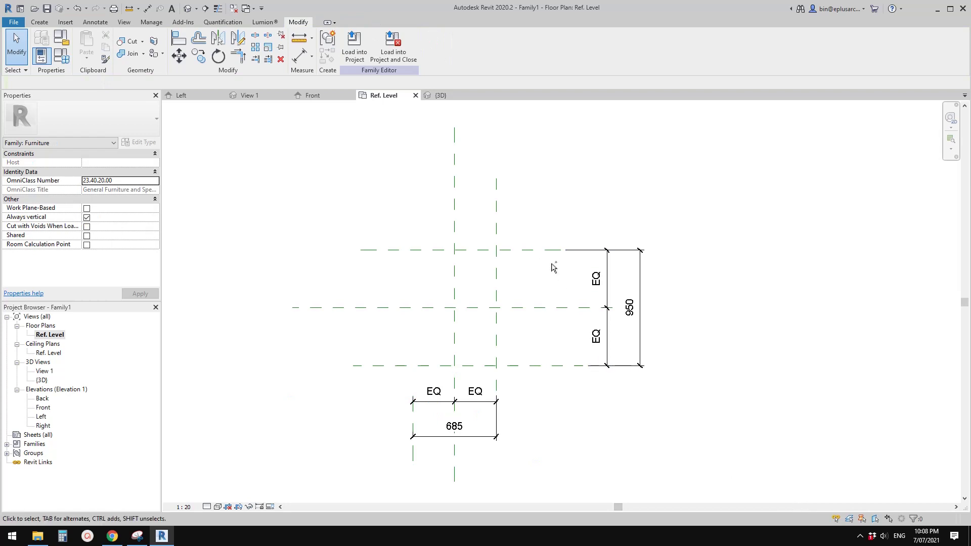
key(ctrl+z)
Select the side frame extrusion's end value and switch to Chrome to check the frame thickness on the chair's front-view photo
click(391, 276)
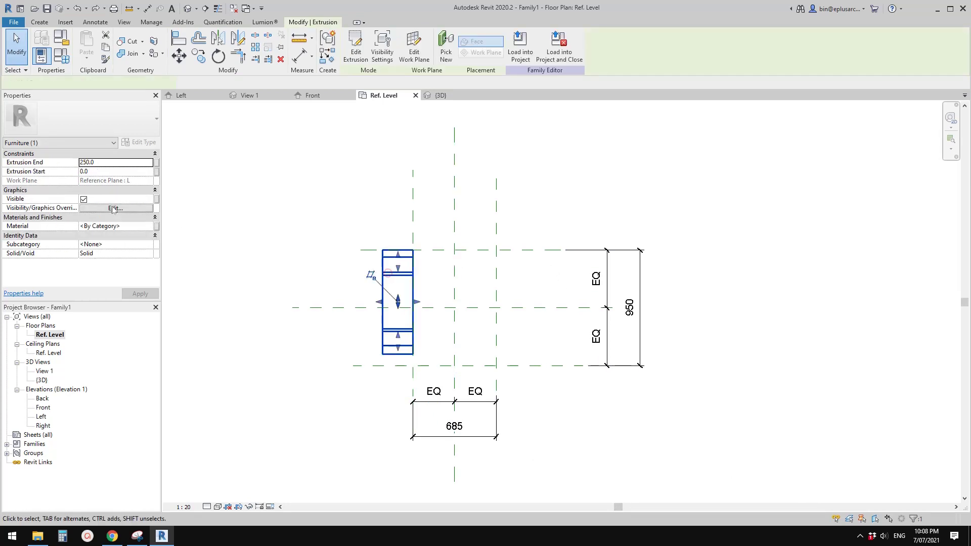
click(102, 162)
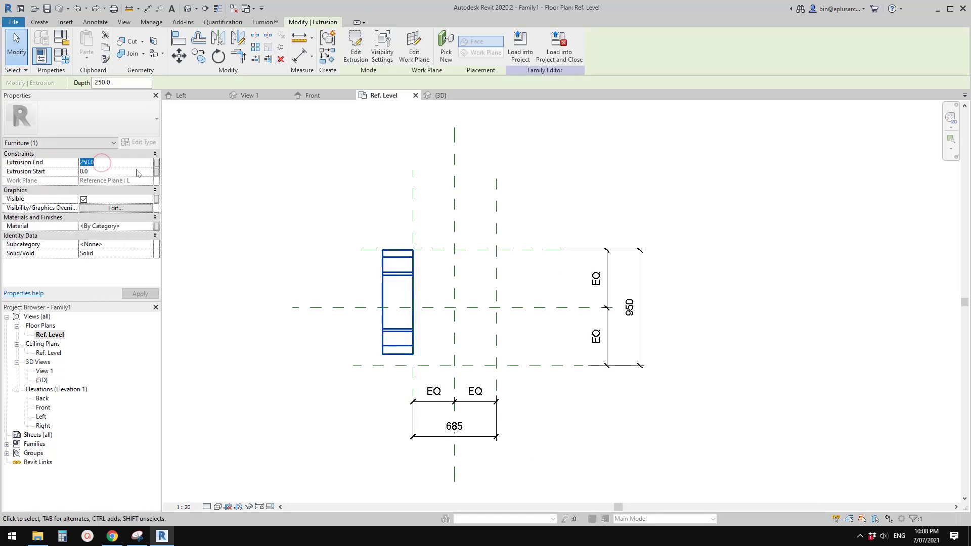
click(99, 162)
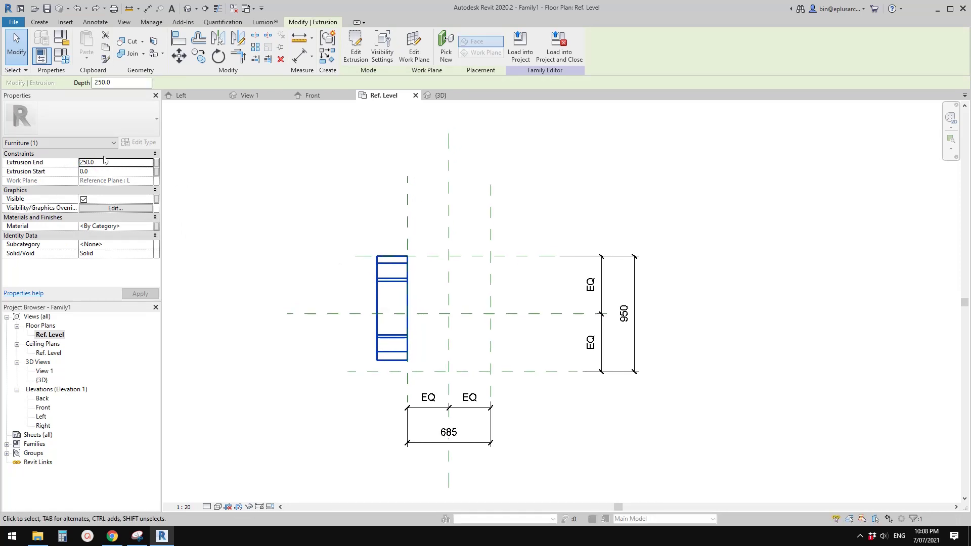
click(120, 541)
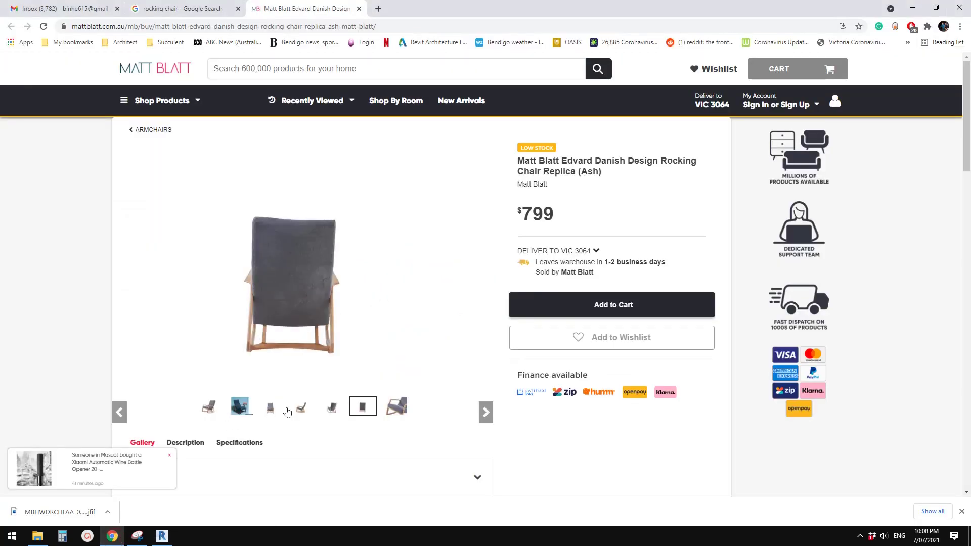
click(271, 411)
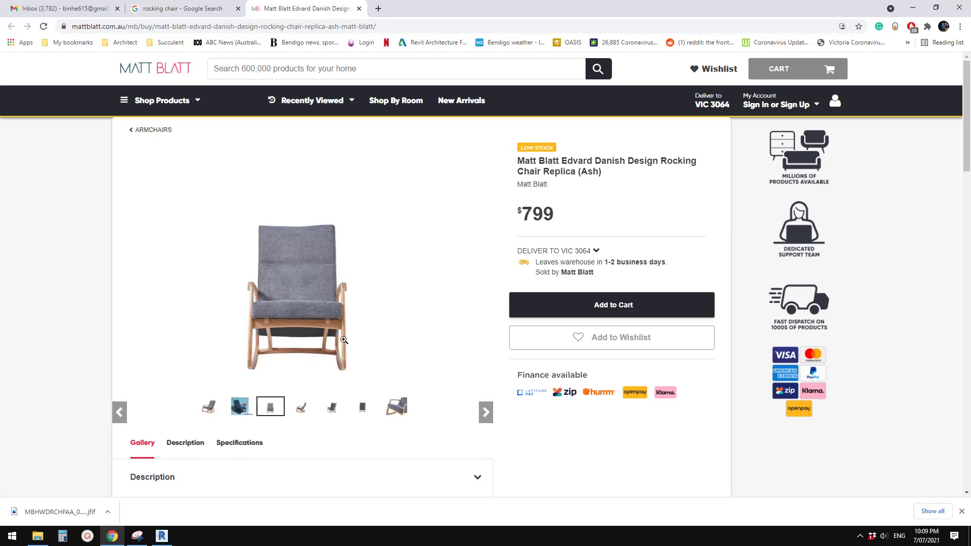
Return to Revit and set the side frame's Extrusion End to -40
click(162, 536)
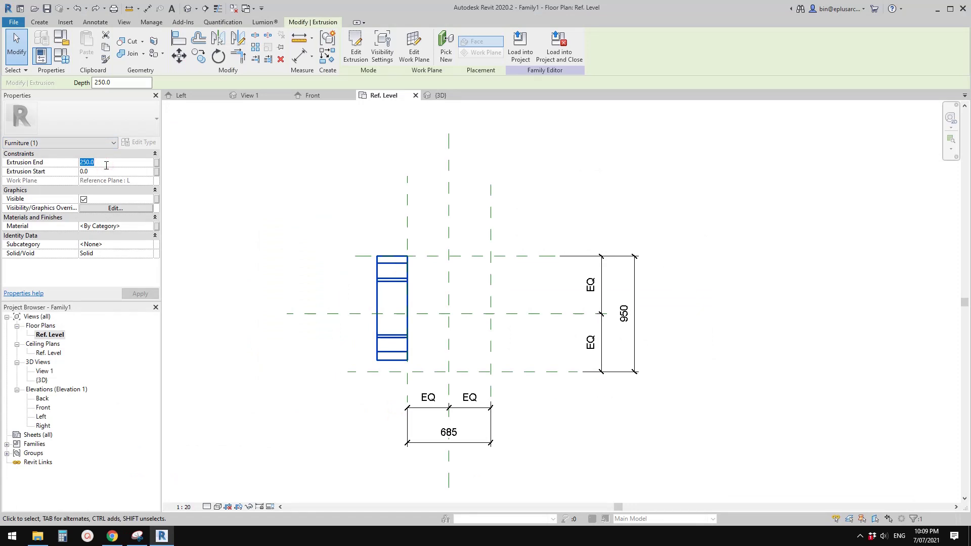
text(-4)
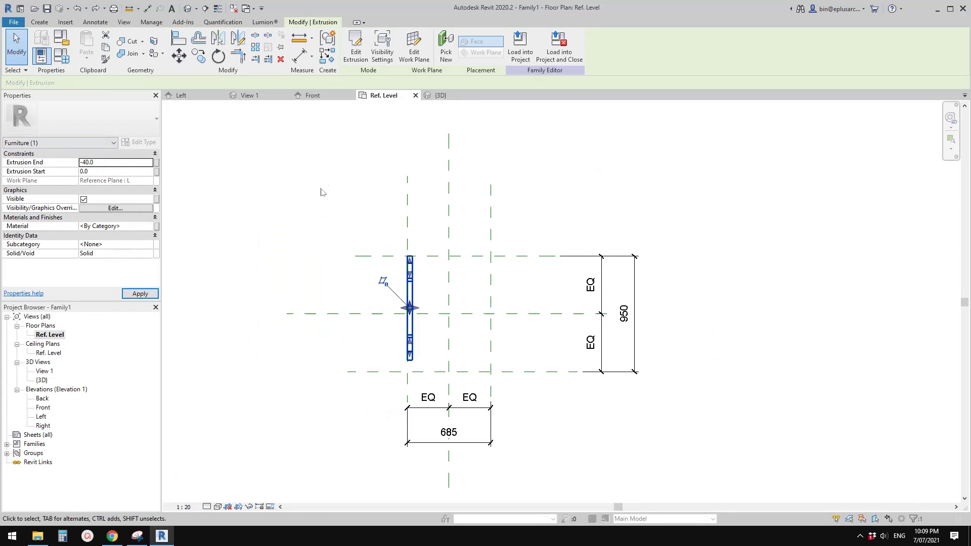
middle_drag(339, 187, 342, 192)
click(426, 292)
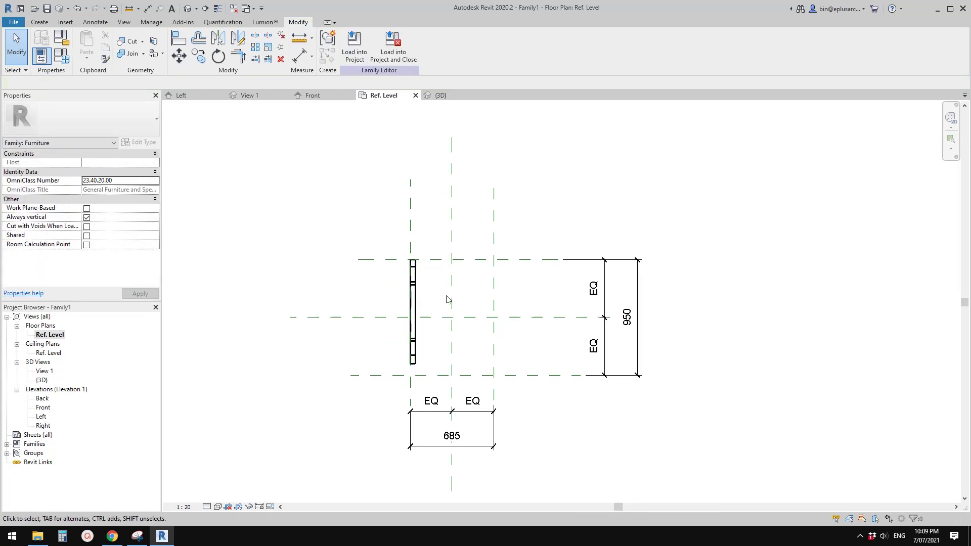
Copy the side frame extrusion horizontally from reference plane L to reference plane R in the floor plan
scroll(447, 299, up, 1)
middle_drag(465, 283, 425, 276)
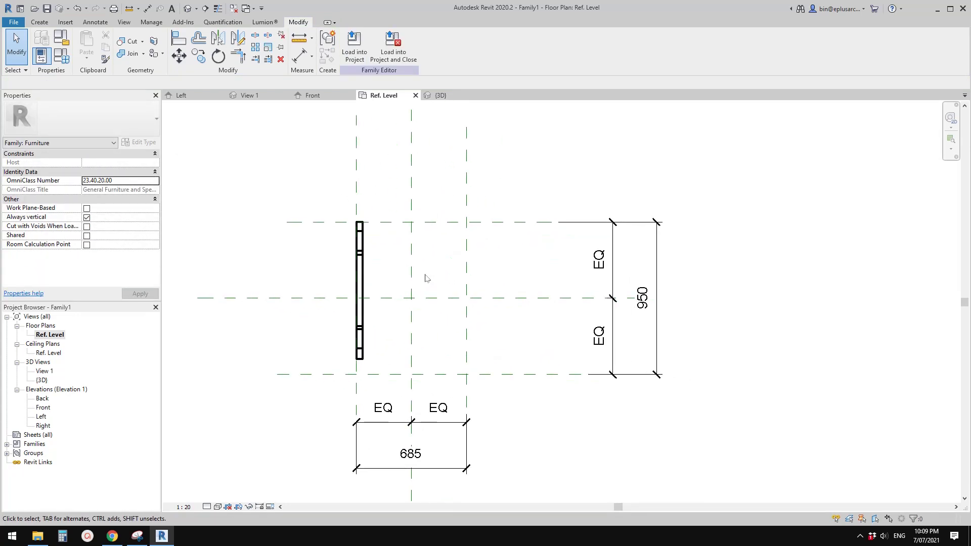
click(361, 261)
middle_drag(407, 229, 399, 233)
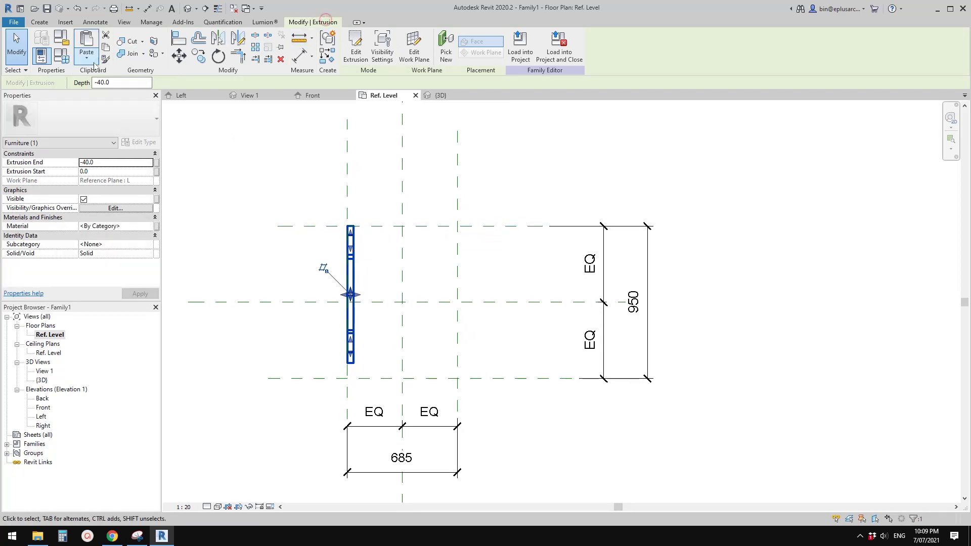
middle_drag(407, 256, 413, 243)
click(405, 246)
click(358, 223)
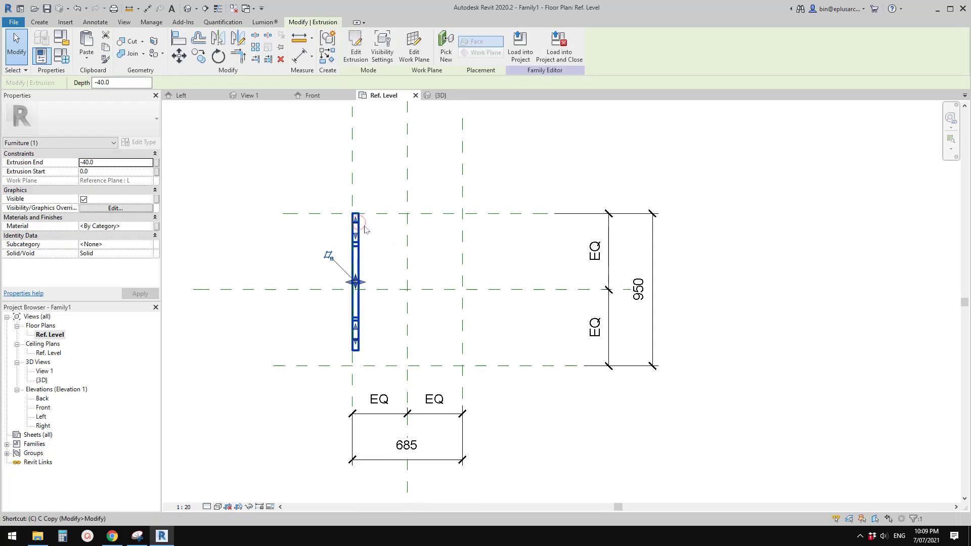
key(c)
key(o)
click(371, 188)
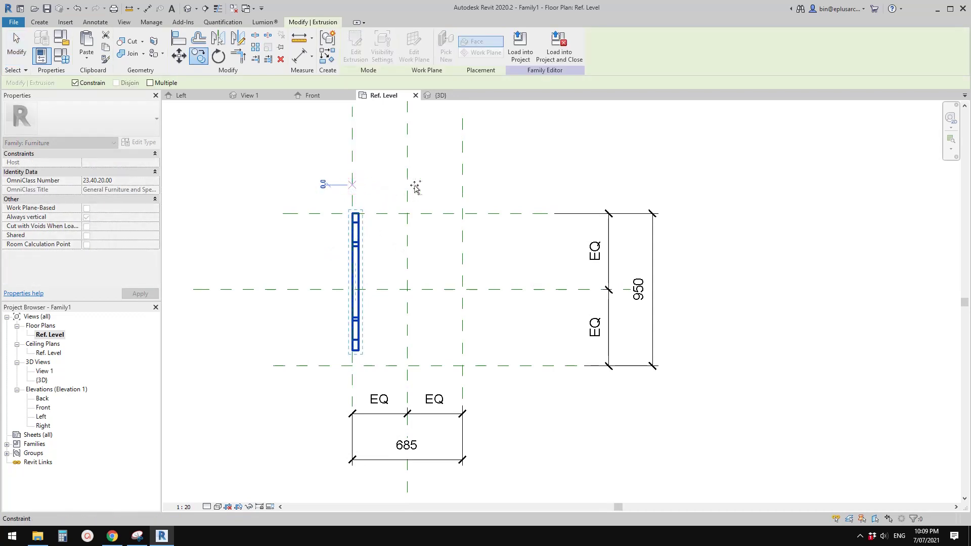
click(462, 185)
click(492, 233)
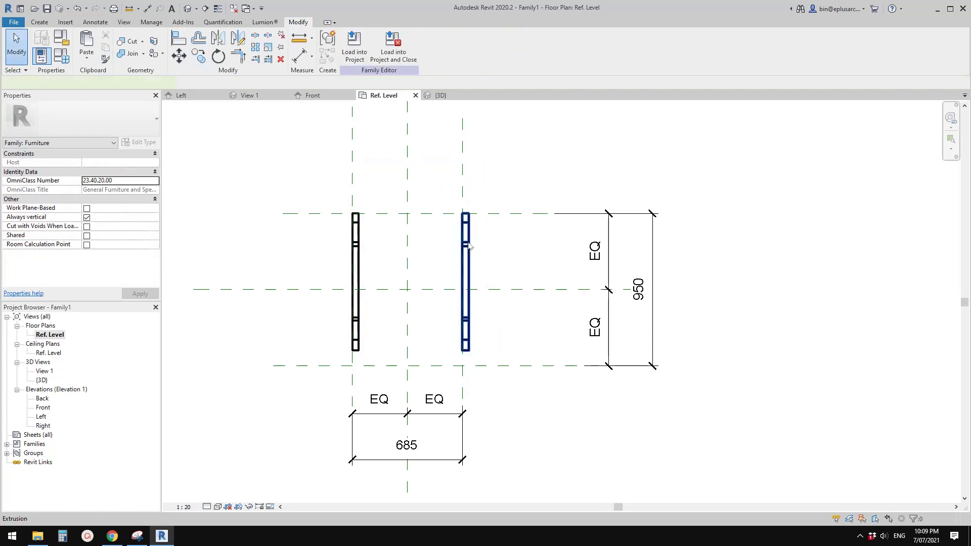
Change the copied side frame's work plane to reference plane R by picking the plane, and check the association
click(469, 246)
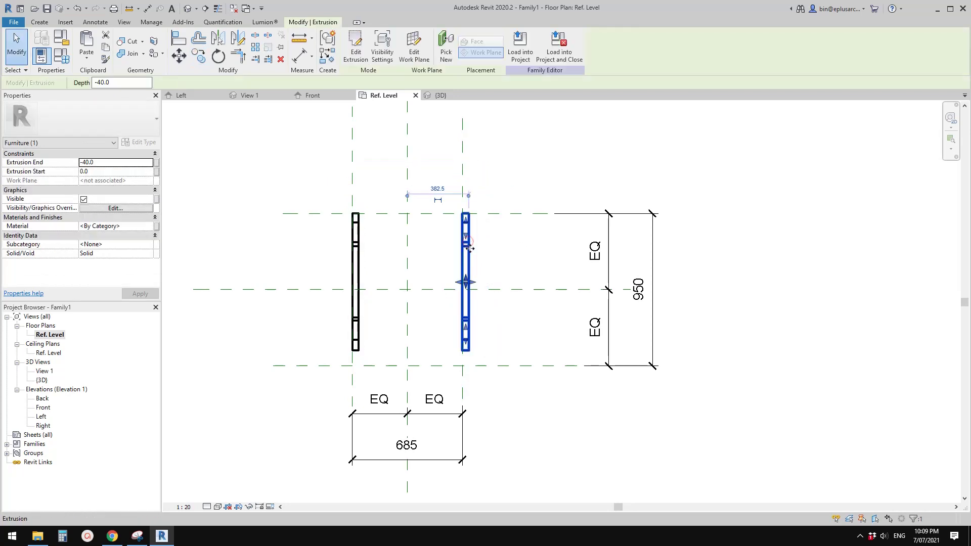
click(414, 54)
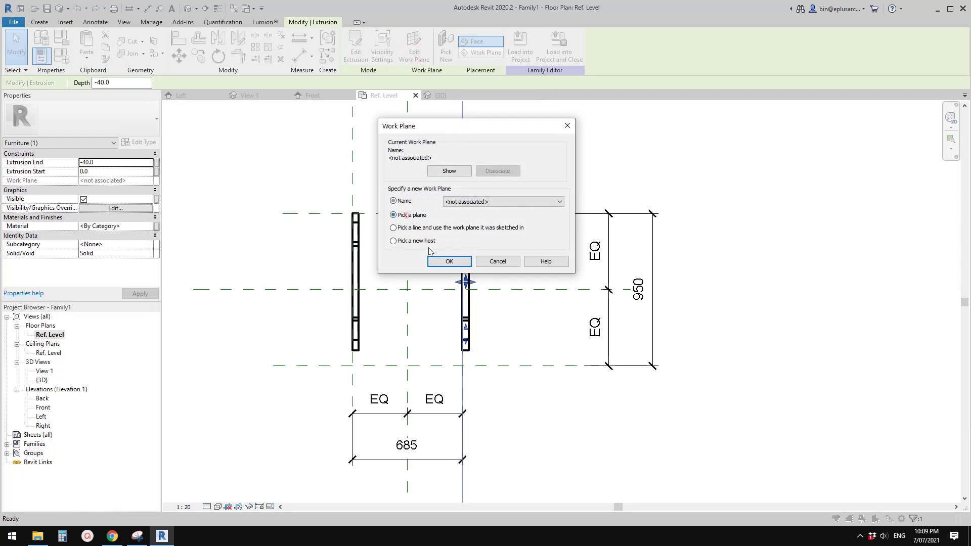
click(449, 261)
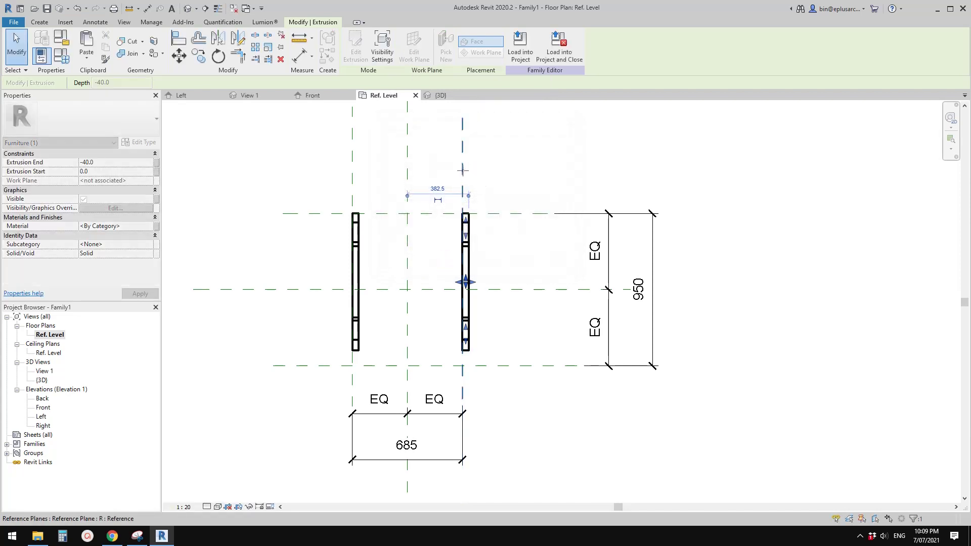
click(463, 171)
middle_drag(471, 177, 512, 177)
click(536, 227)
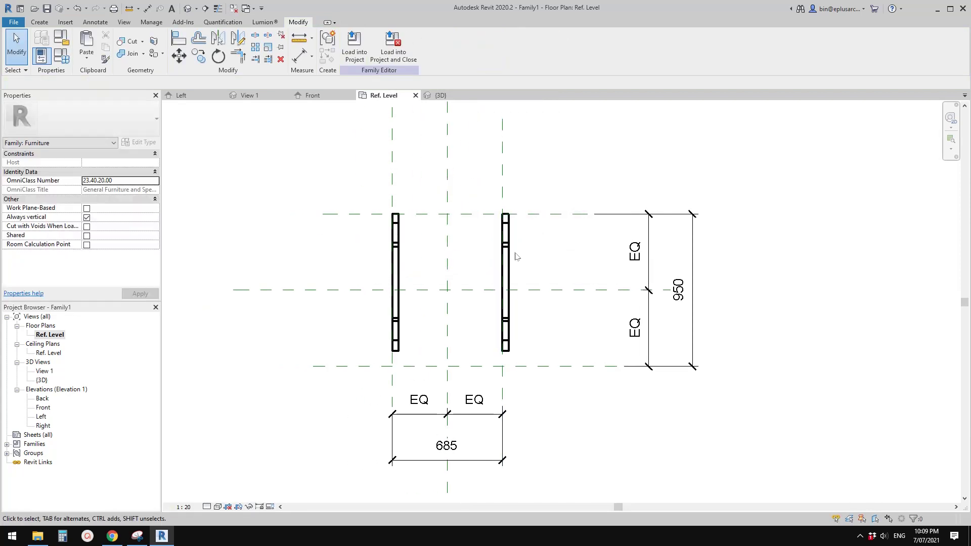
click(506, 257)
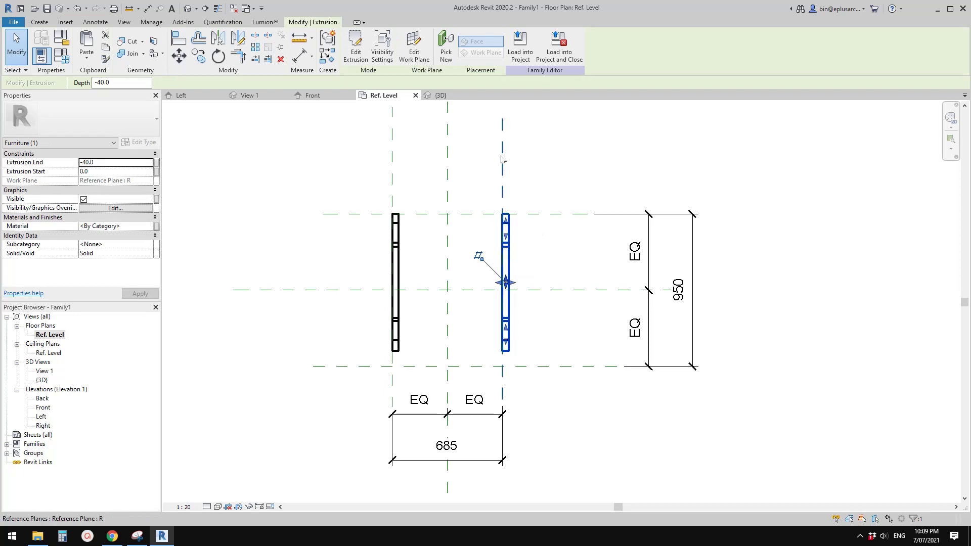
mouse_move(504, 171)
mouse_down()
mouse_move(520, 163)
mouse_move(500, 168)
mouse_move(512, 168)
mouse_up()
key(Escape)
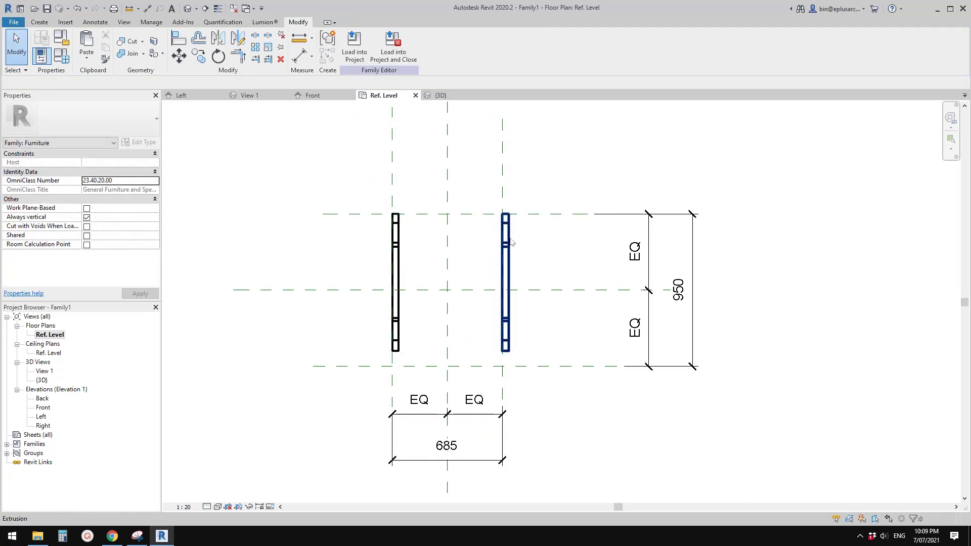
Set the copied side frame's Extrusion End to 40 so it extends inward from reference plane R
click(510, 237)
click(109, 162)
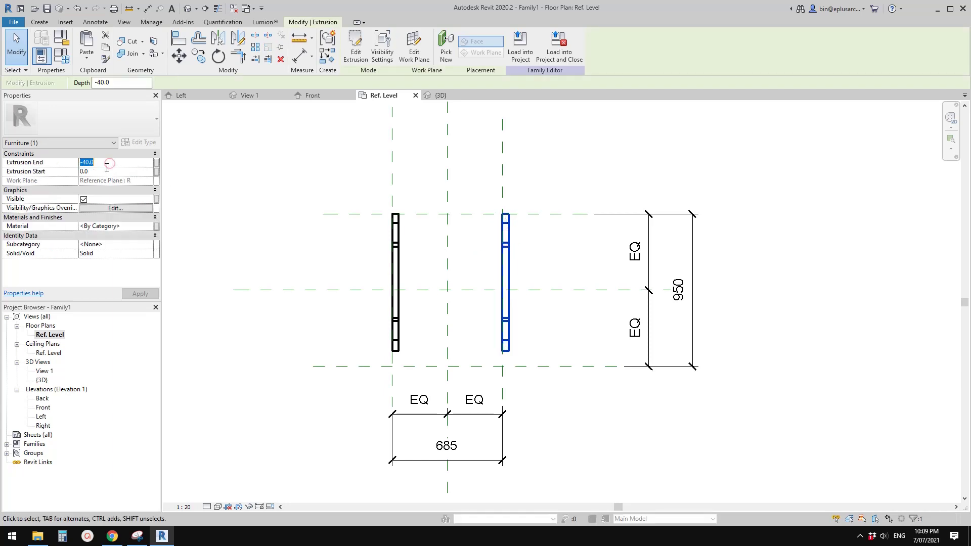
text(40)
click(540, 156)
middle_drag(449, 230, 465, 223)
Set the 3D view's scale to 1 : 20 for viewing both side frames and return to the Left elevation
click(188, 8)
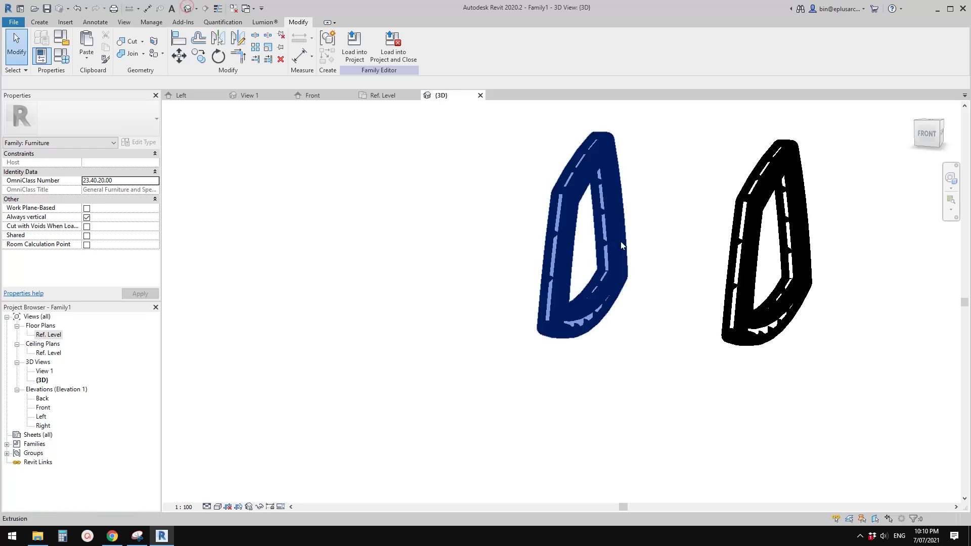
middle_drag(624, 248, 541, 245)
scroll(544, 234, down, 1)
shift+middle_drag(632, 275, 632, 209)
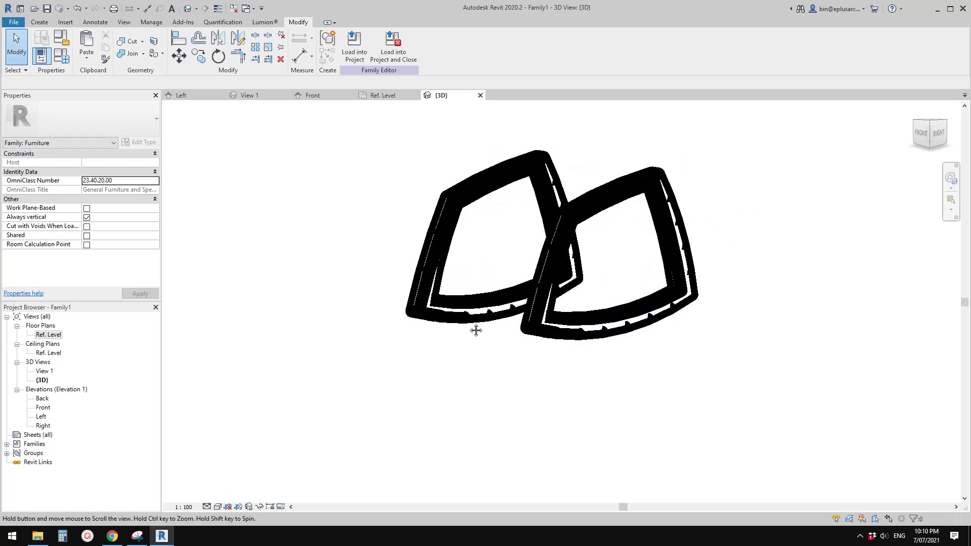
middle_drag(555, 211, 551, 214)
middle_drag(550, 247, 547, 254)
shift+middle_drag(240, 457, 414, 311)
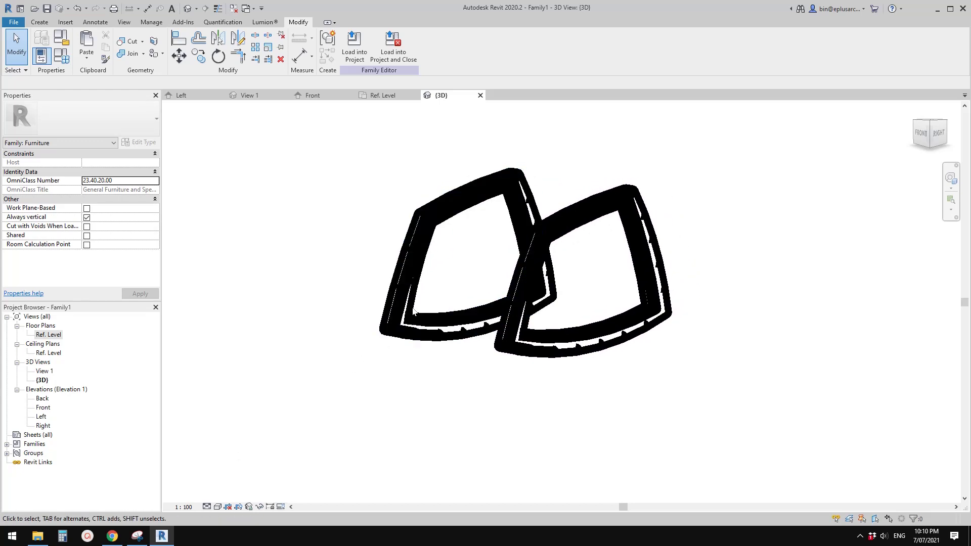
click(184, 507)
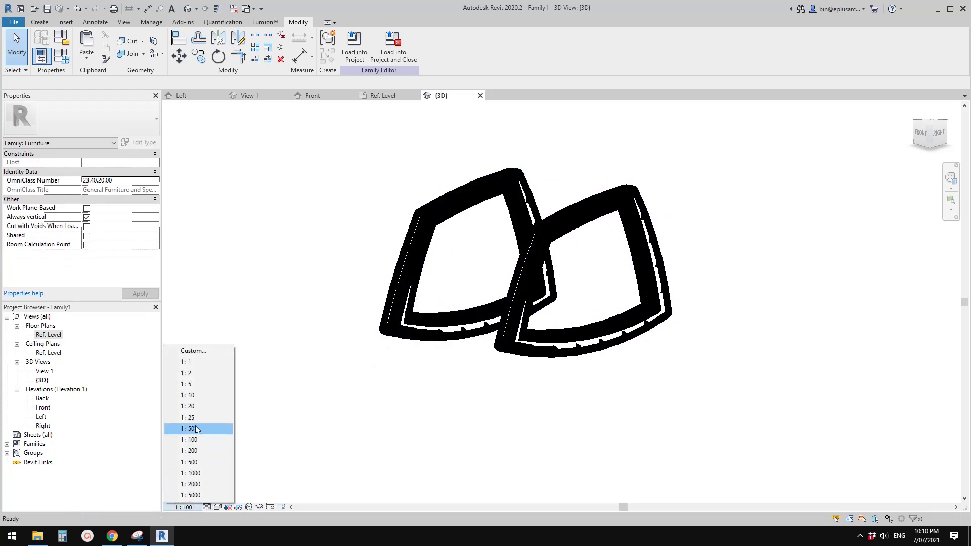
click(192, 407)
shift+middle_drag(578, 325, 253, 389)
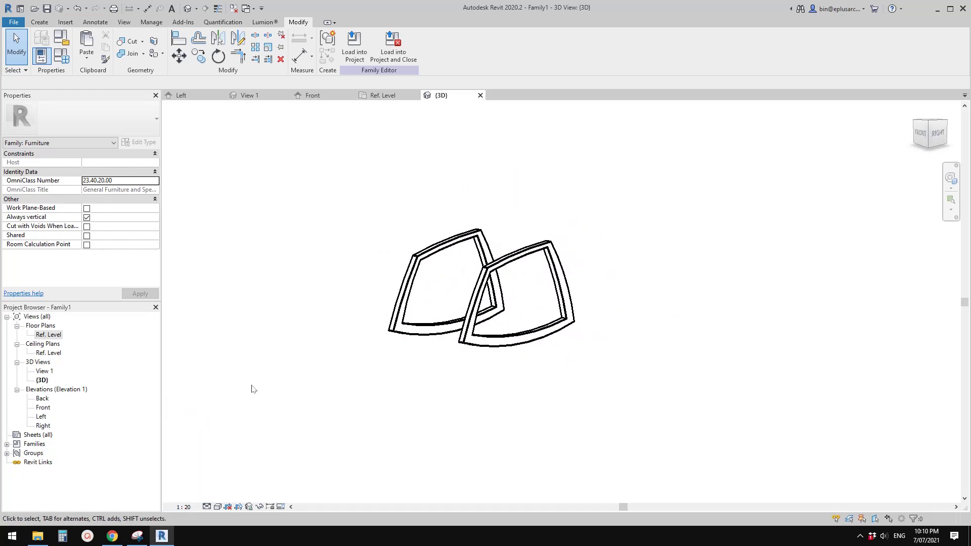
double_click(44, 419)
scroll(573, 274, up, 2)
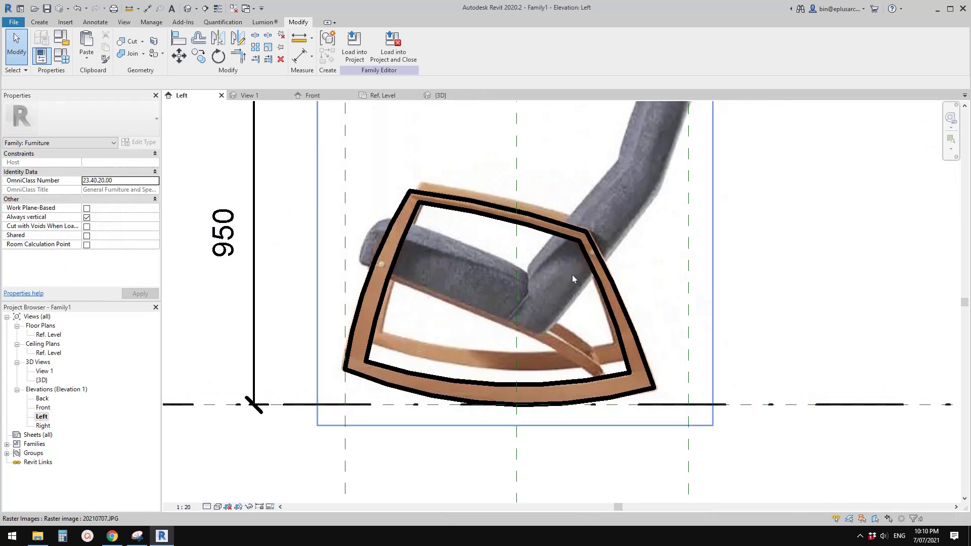
Compare the chair's curved seat support in the Left elevation with the front photo on the Chrome product page
middle_drag(583, 240, 631, 228)
scroll(632, 225, down, 1)
scroll(607, 270, up, 1)
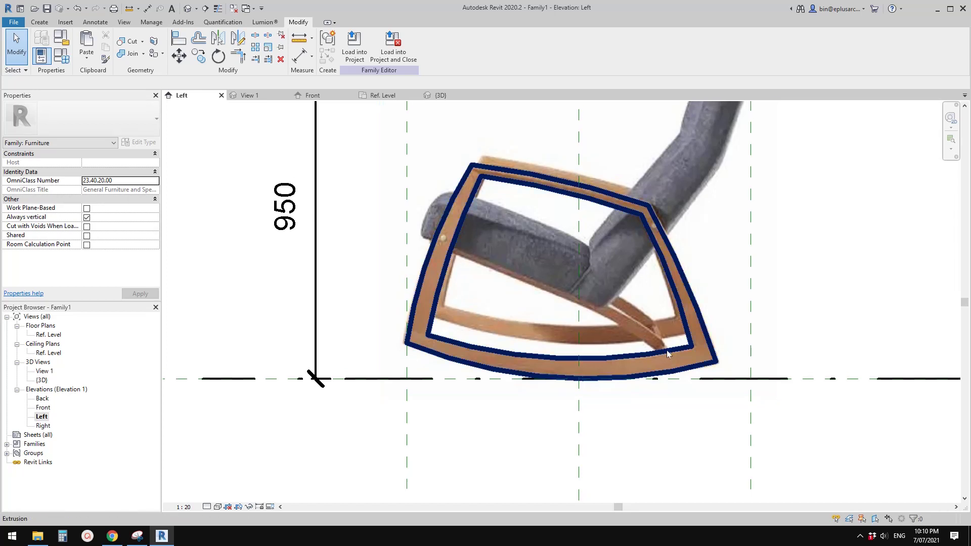
middle_drag(654, 341, 657, 347)
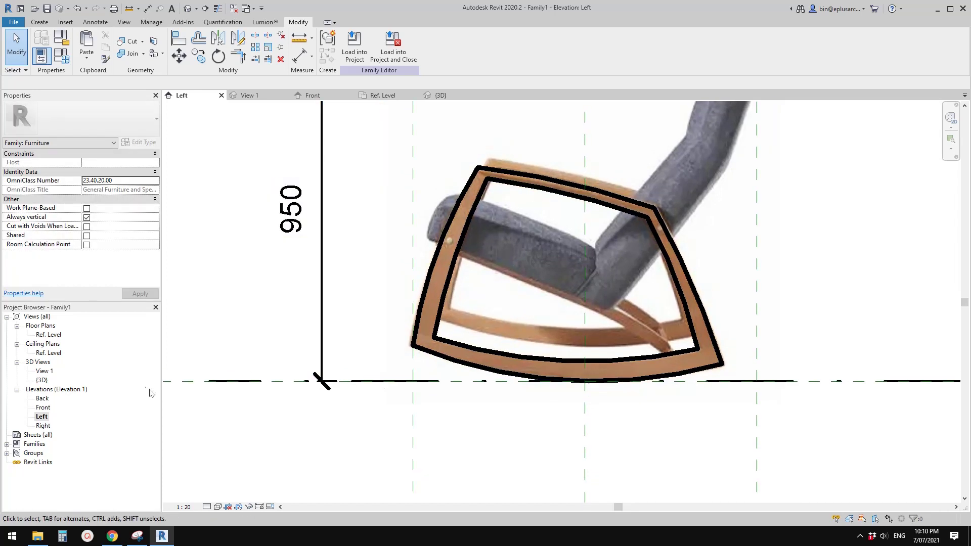
click(113, 536)
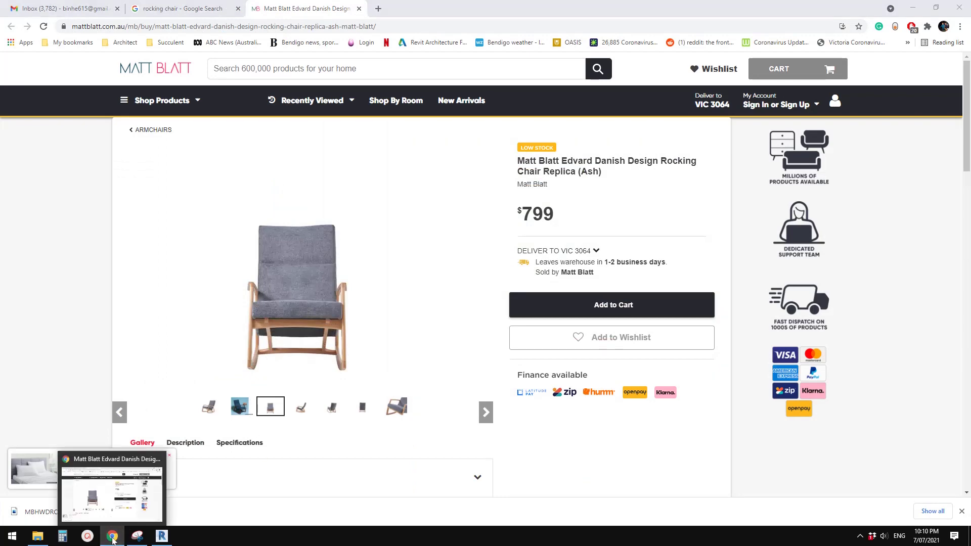
click(162, 536)
scroll(463, 304, up, 1)
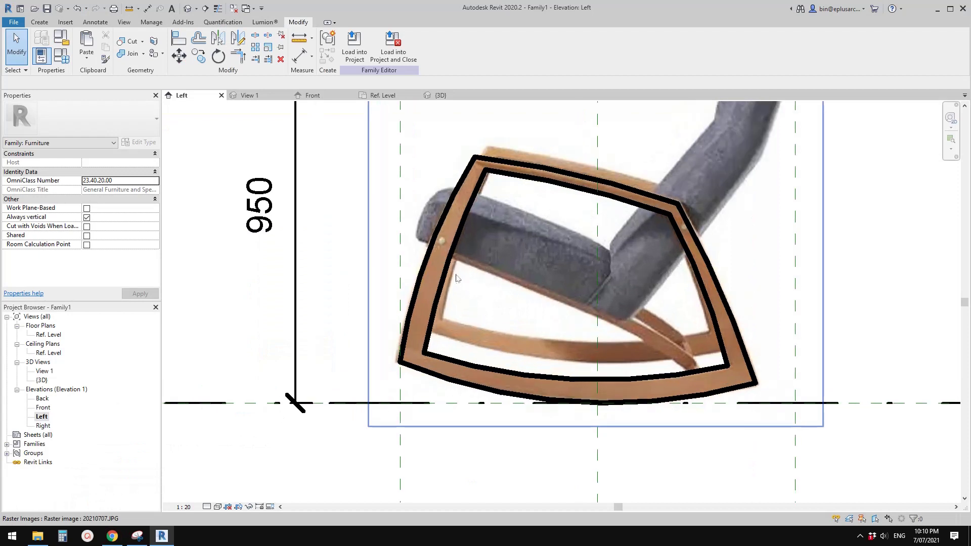
scroll(454, 303, down, 2)
middle_drag(457, 303, 452, 318)
scroll(452, 319, up, 1)
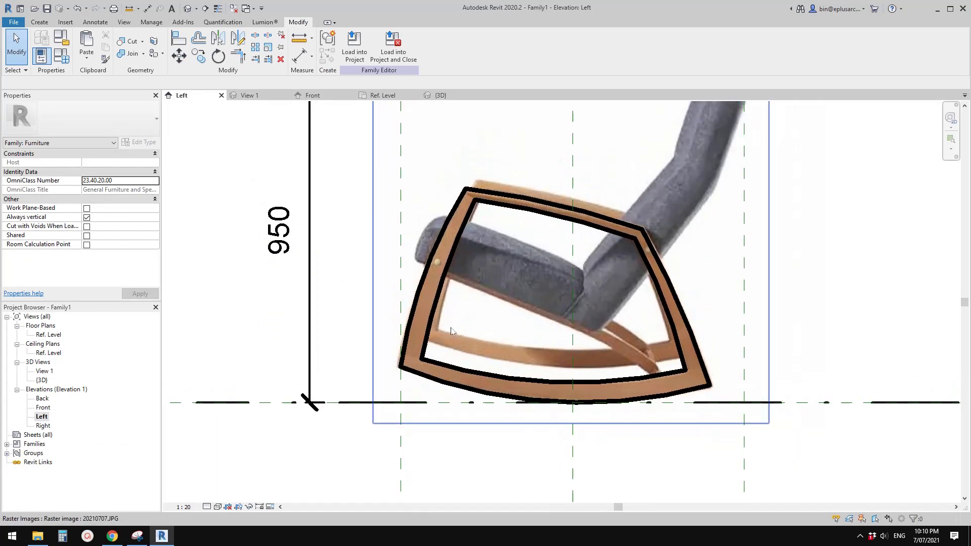
Start a new extrusion, check the angled product photo in Chrome, and draw the seat support's upper arc from the rear of the rocker to the front leg
click(40, 23)
click(84, 45)
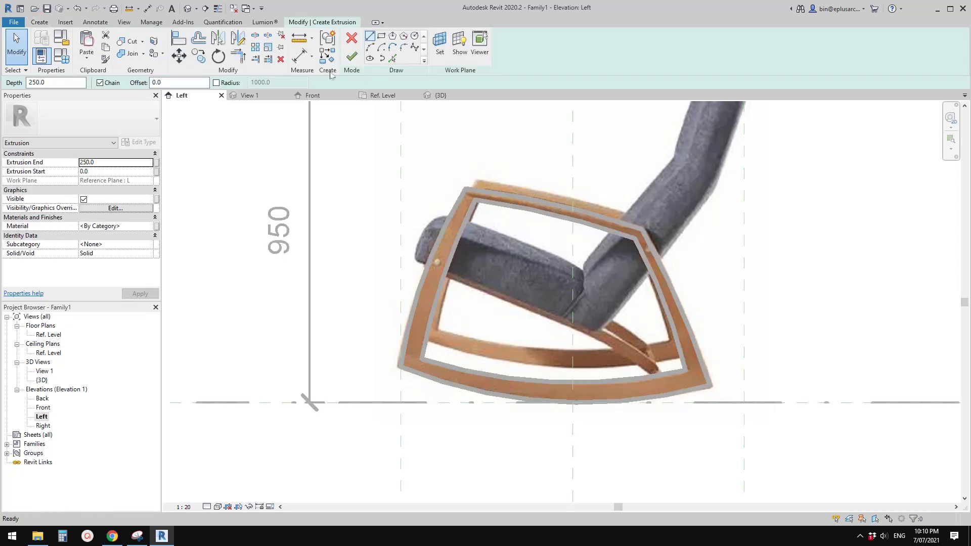
click(371, 48)
scroll(505, 330, up, 3)
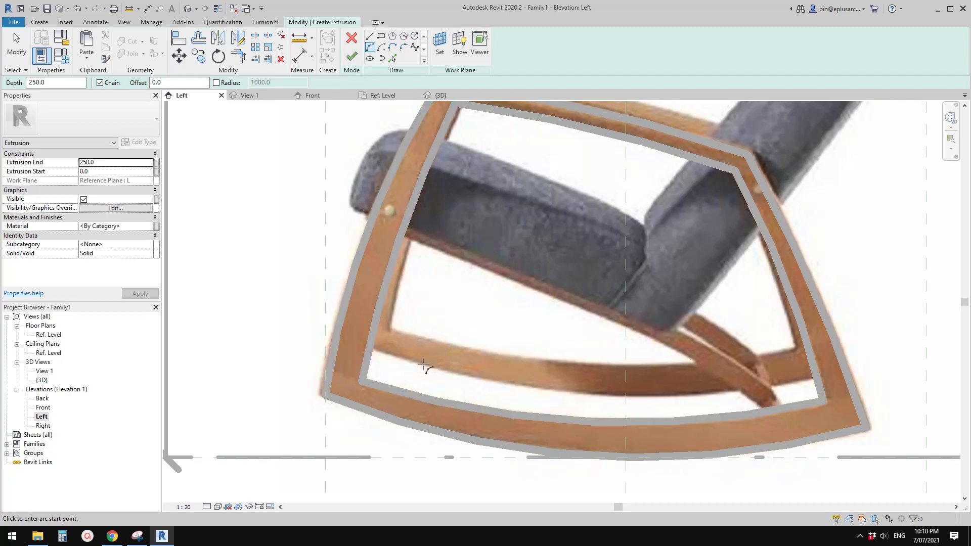
click(112, 537)
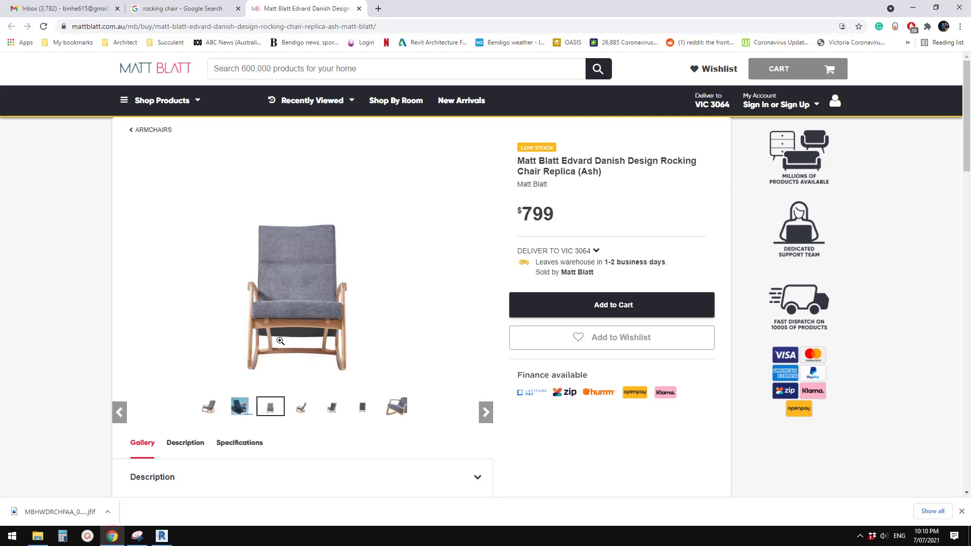
click(215, 410)
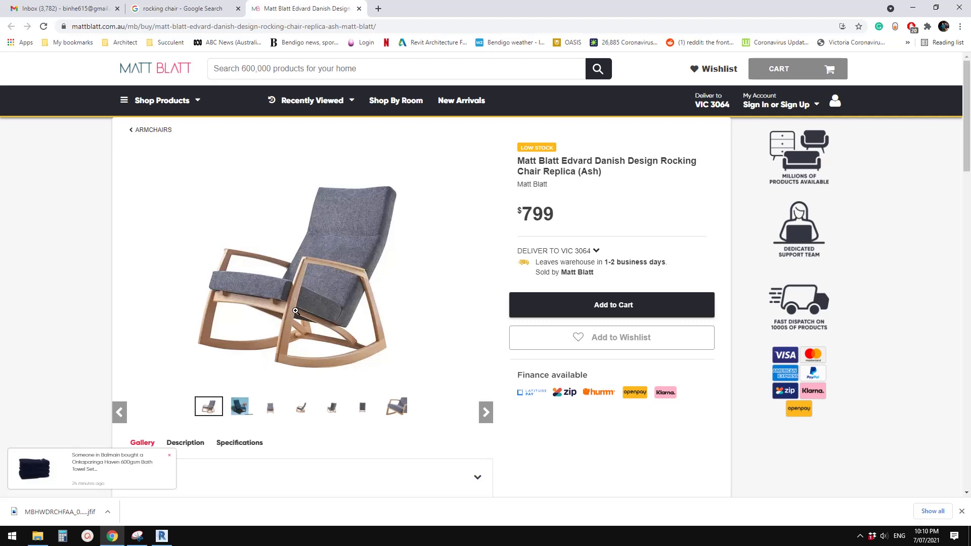
click(162, 537)
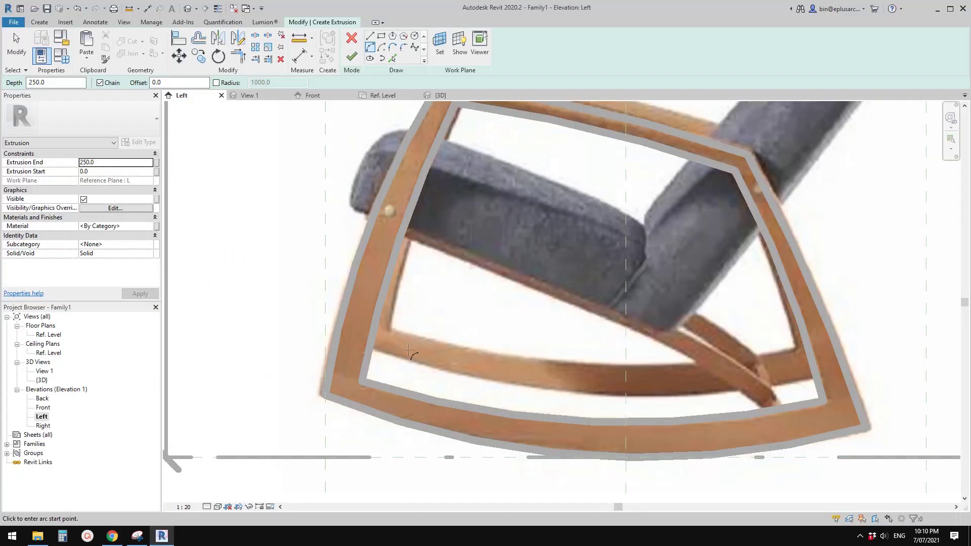
click(785, 408)
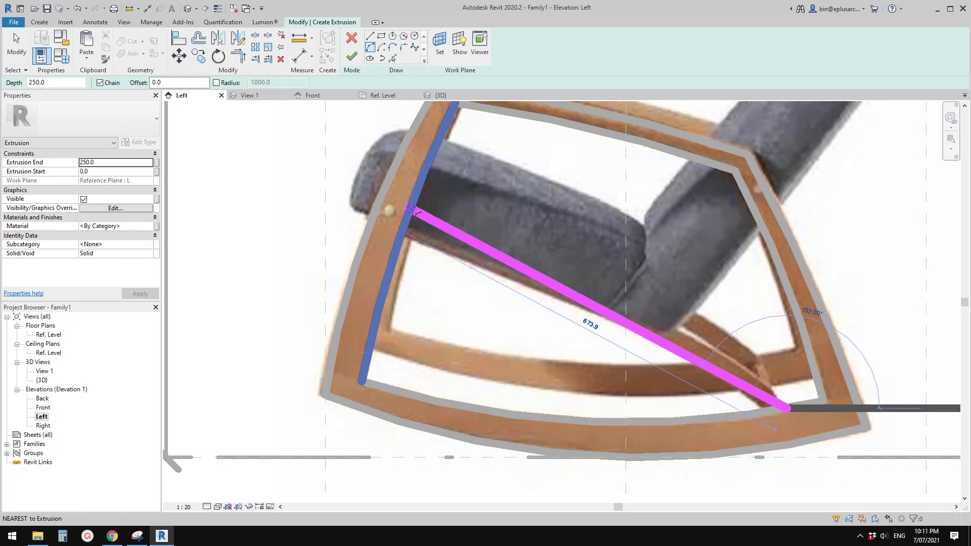
click(397, 203)
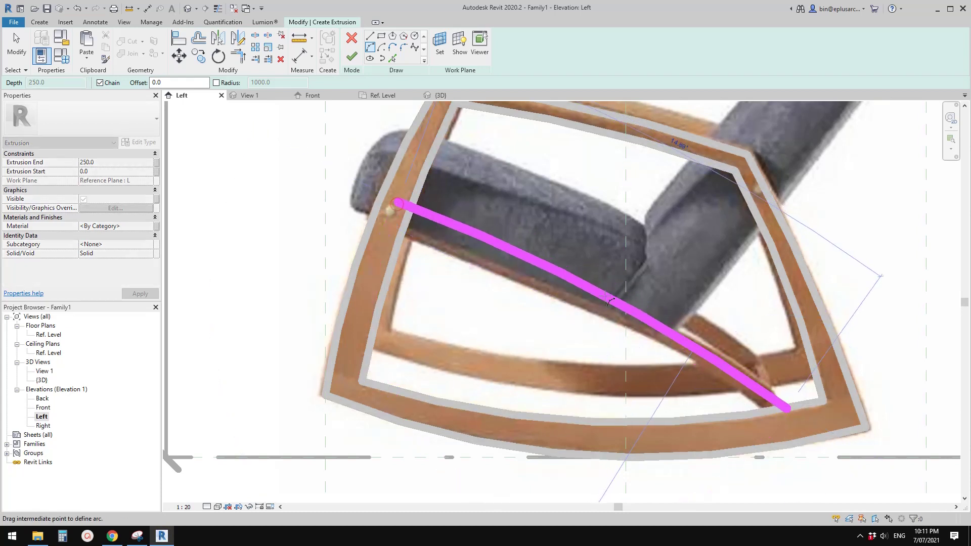
click(628, 301)
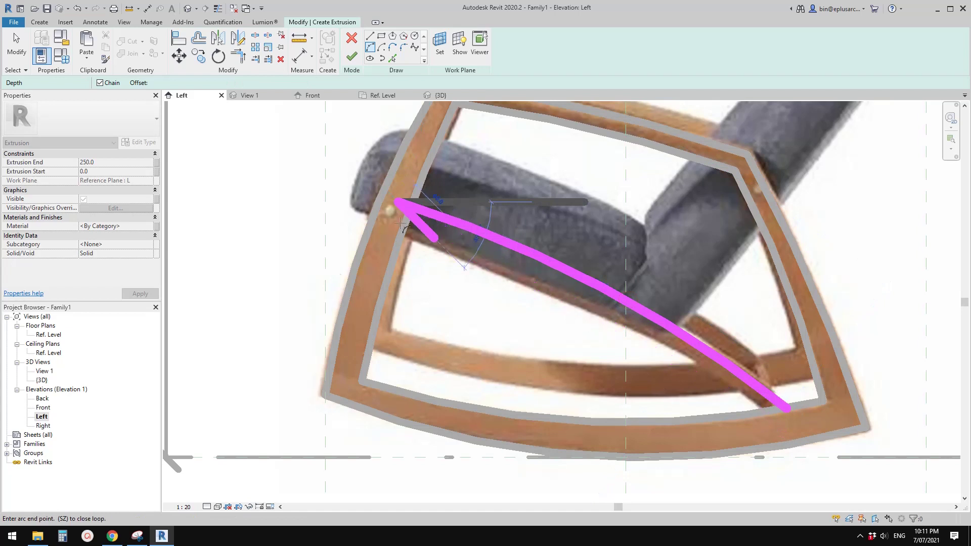
key(Escape)
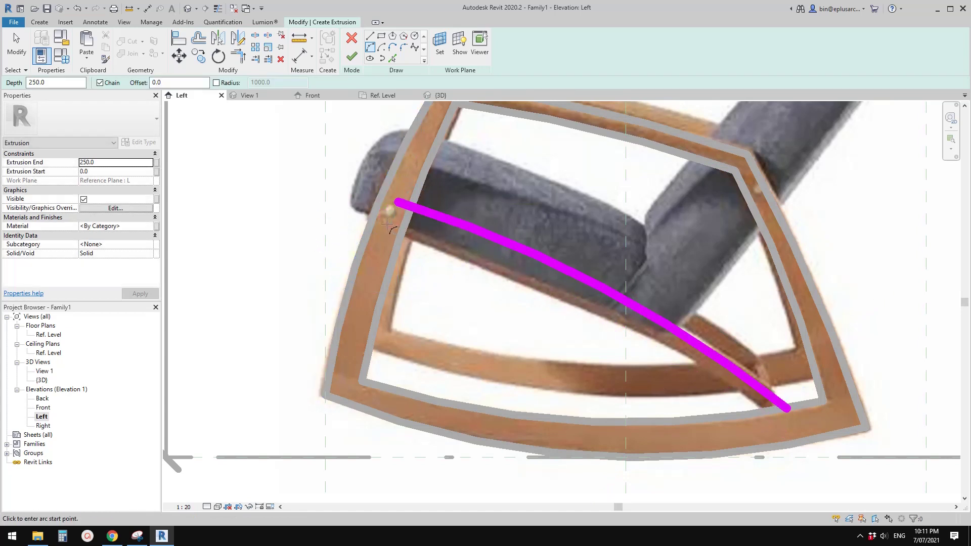
Draw the seat support's lower arc just below the upper one, from the front leg down to the rear of the rocker
click(388, 224)
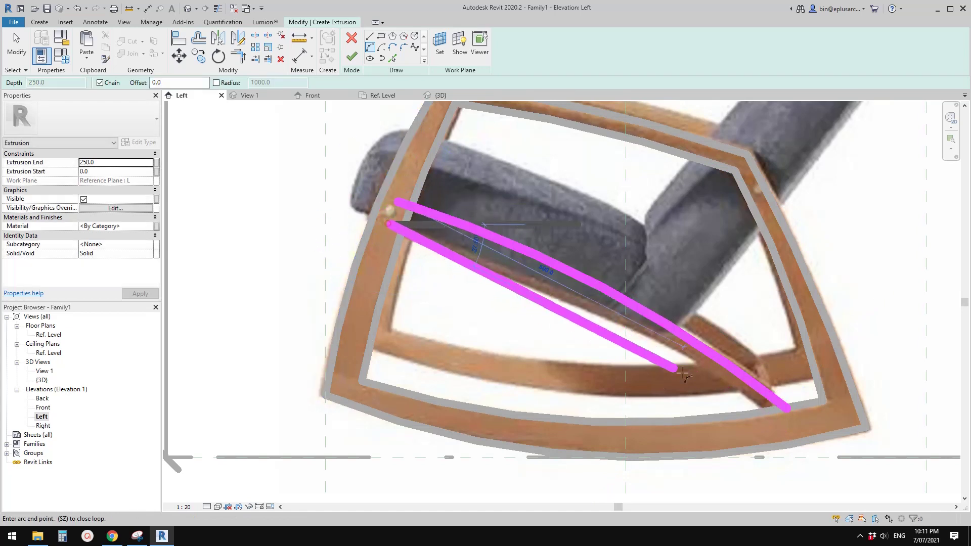
scroll(777, 424, up, 1)
click(773, 423)
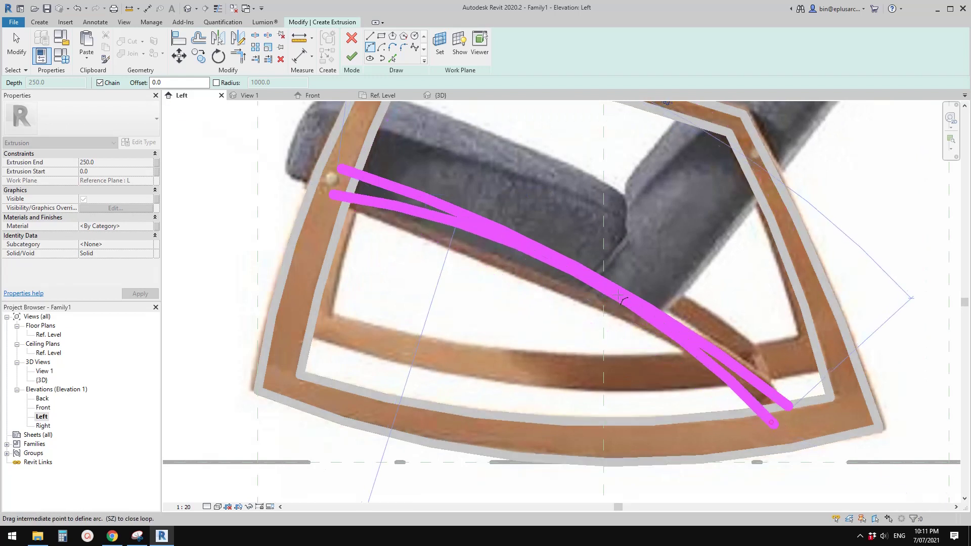
click(605, 316)
Close the seat support profile with straight lines joining the two arcs at the front and rear ends
key(l)
key(i)
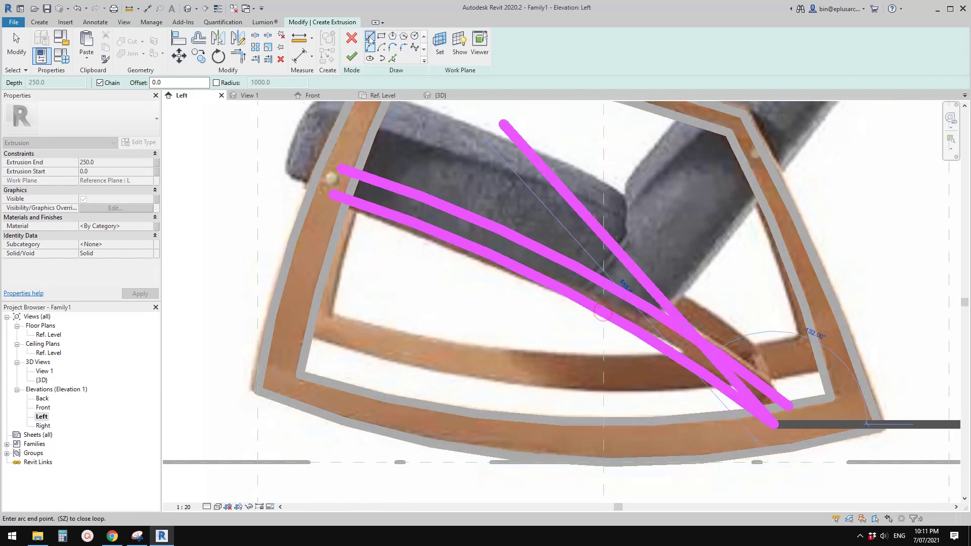
key(Escape)
click(342, 169)
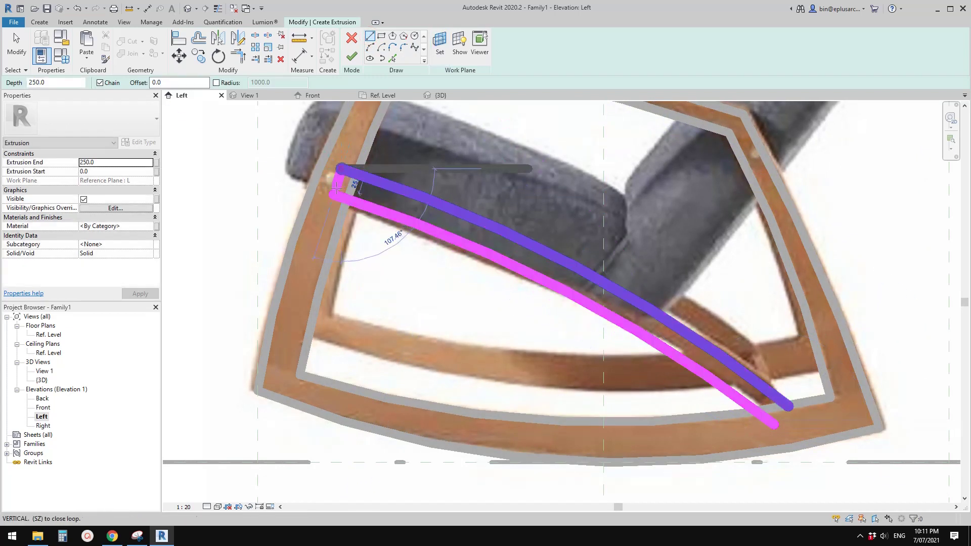
click(331, 193)
key(Escape)
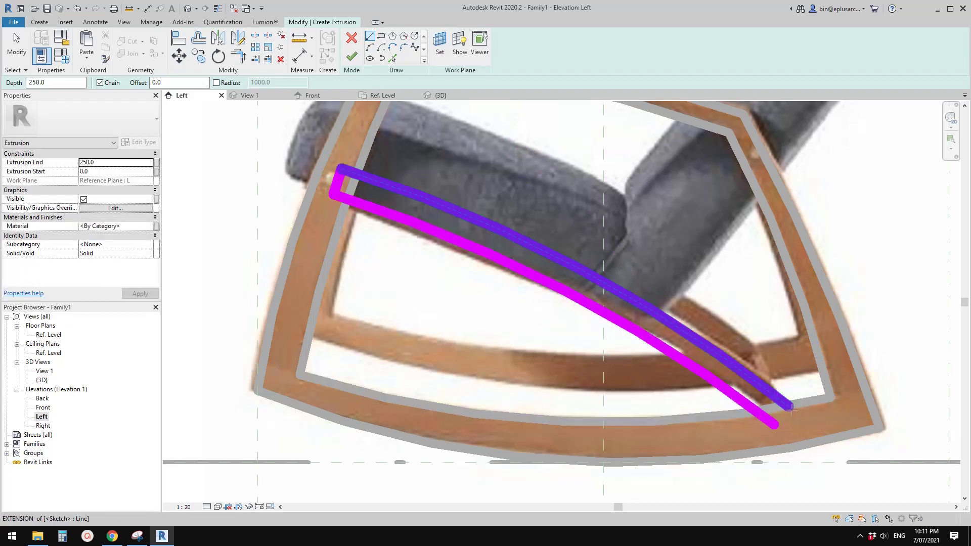
click(788, 406)
click(774, 425)
key(Escape)
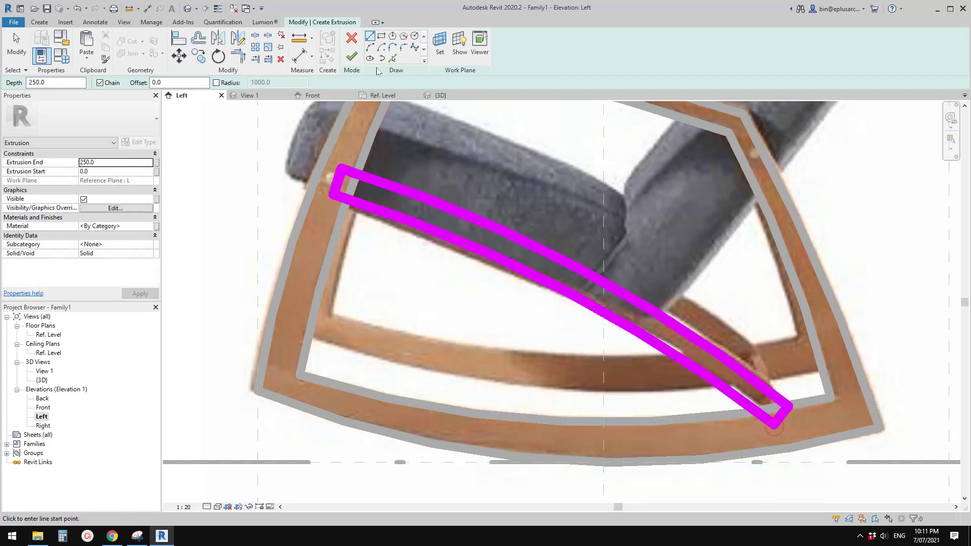
Set the seat support's Extrusion End to 40 and finish the extrusion
click(116, 166)
text(40)
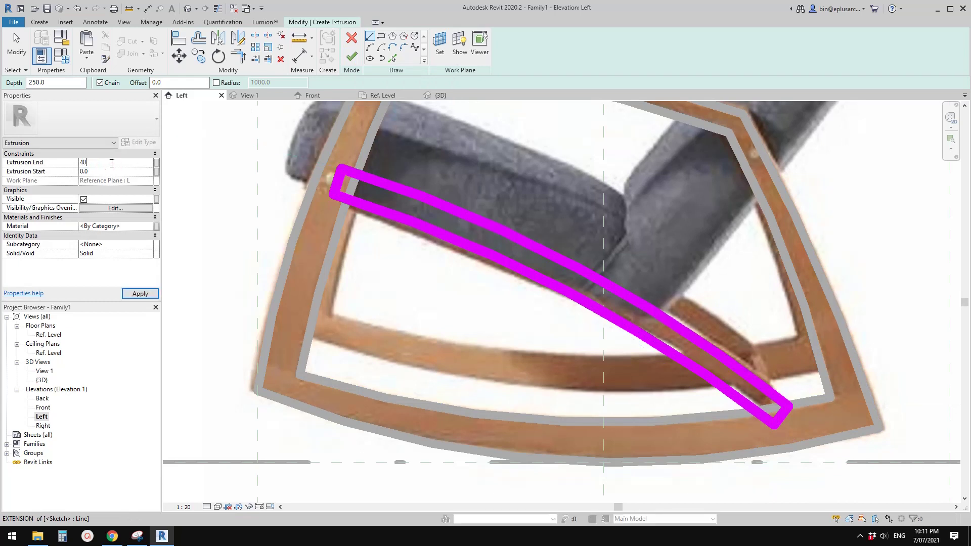
click(352, 56)
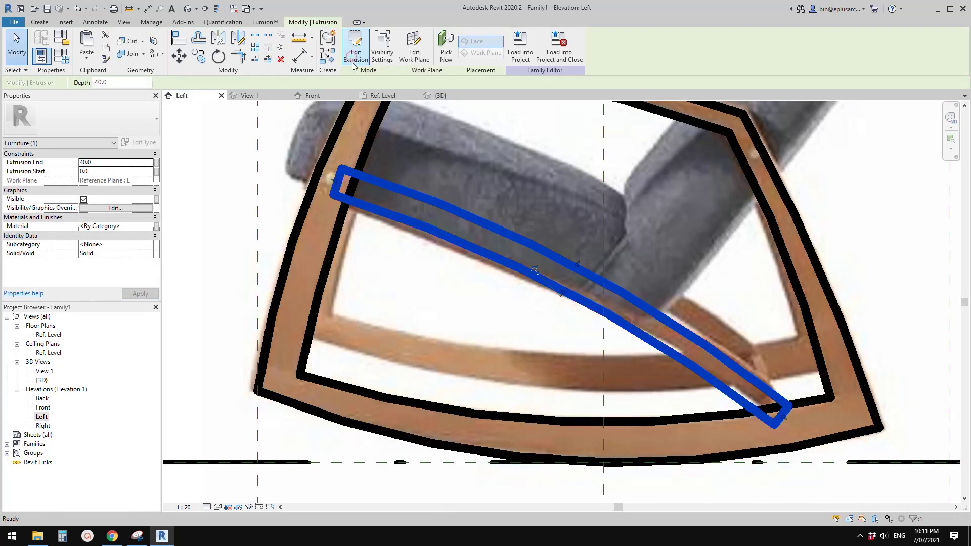
Check the seat support against reference plane L in the Front elevation and set its Extrusion End to -80
double_click(43, 407)
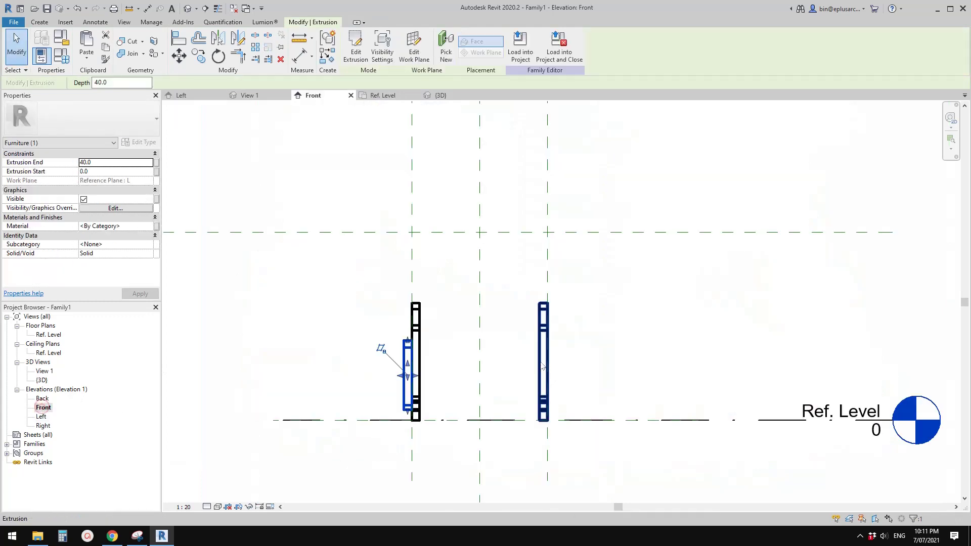
click(435, 319)
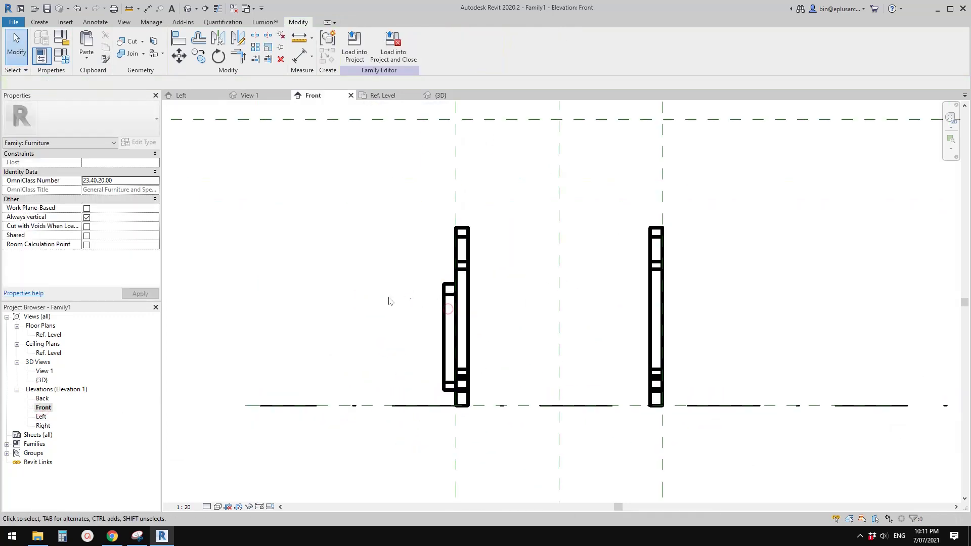
click(457, 181)
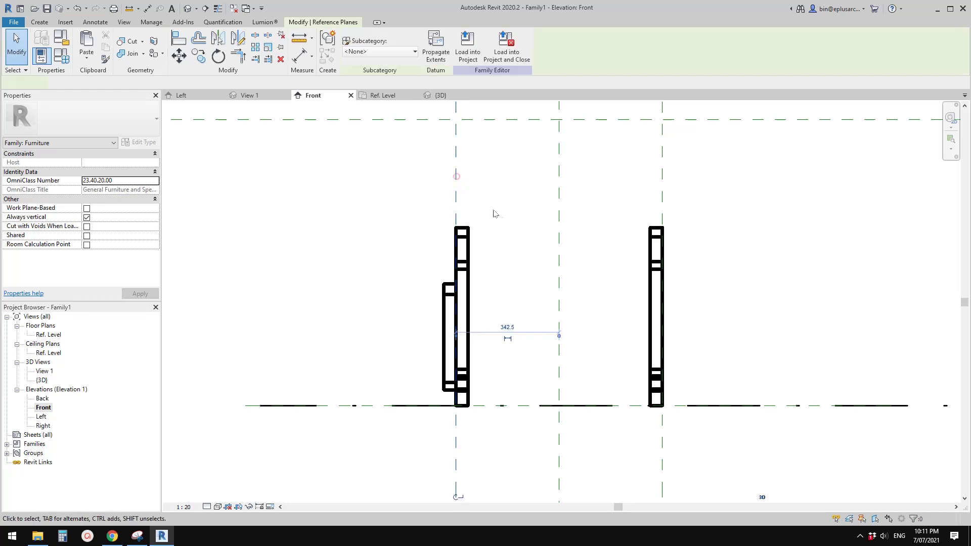
click(526, 332)
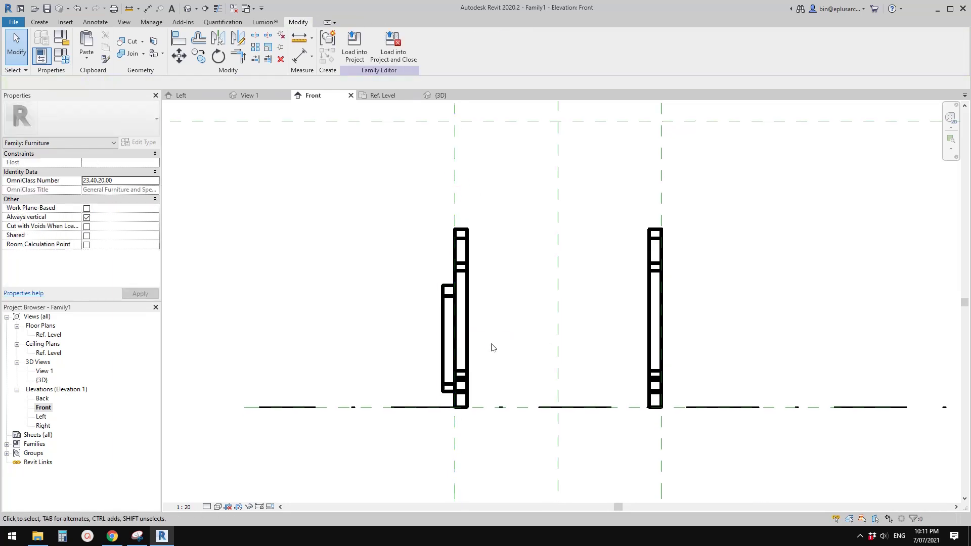
click(446, 302)
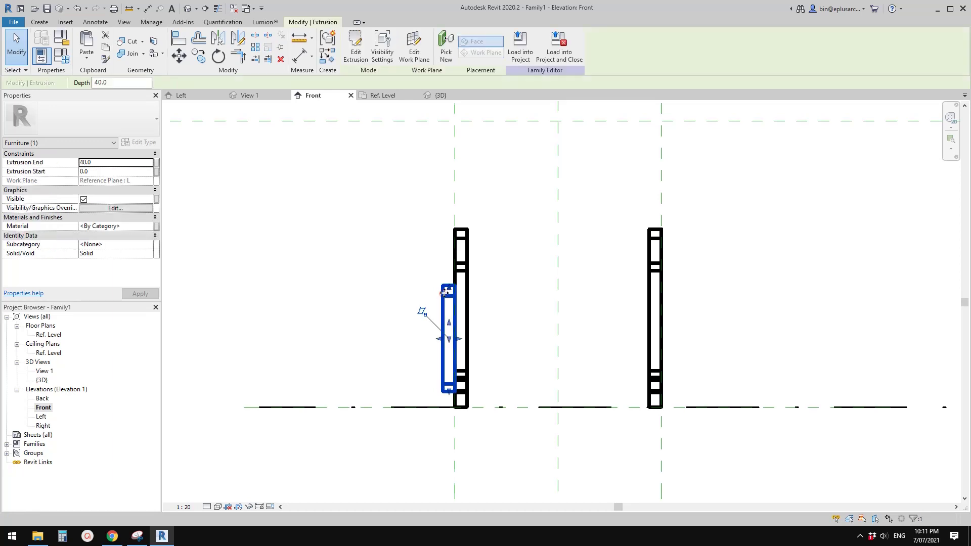
click(130, 163)
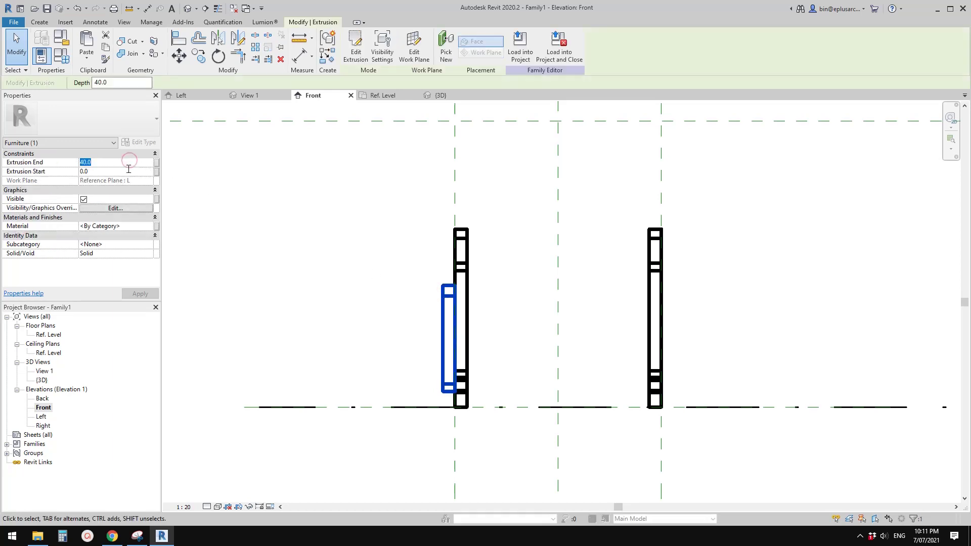
text(-80)
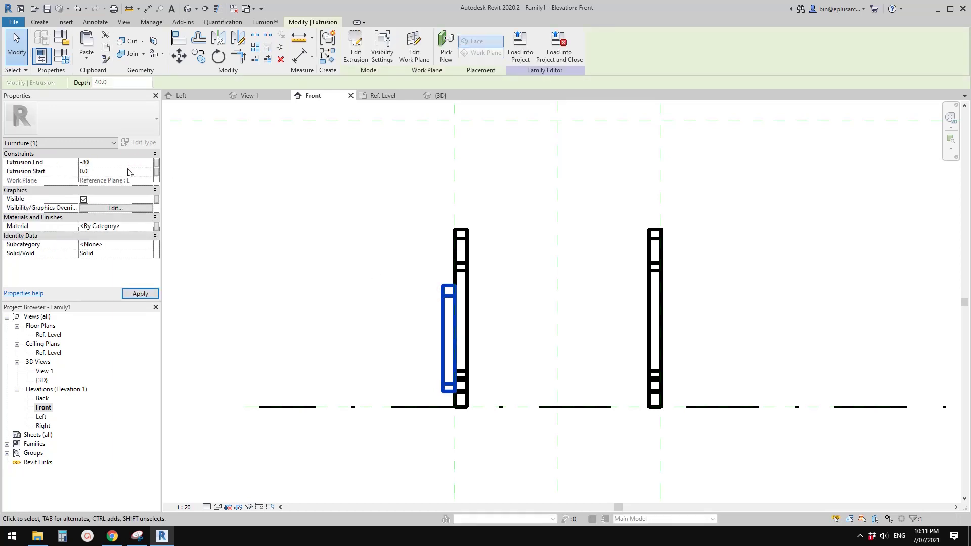
key(Return)
Set the seat support's Extrusion Start to -120 so it stands clear inside the side frame
click(109, 173)
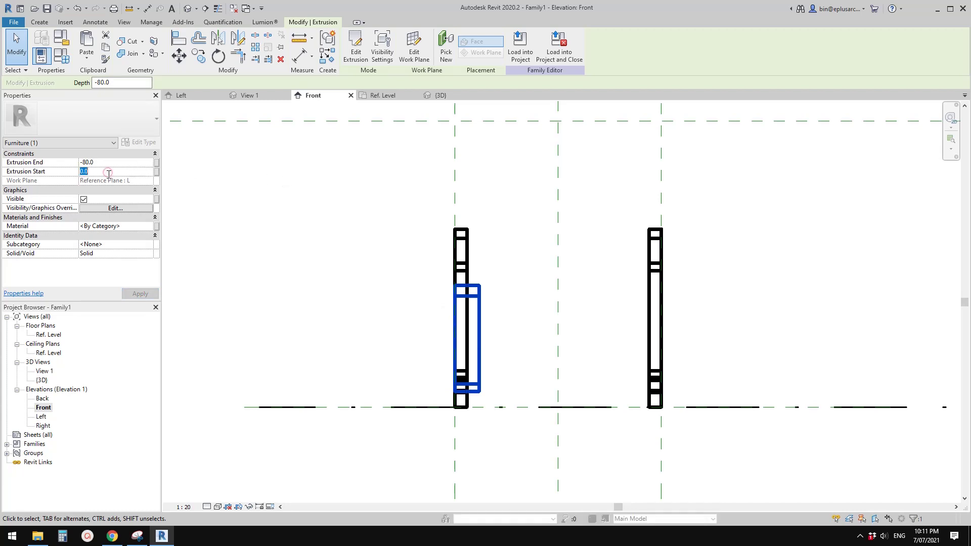
text(-)
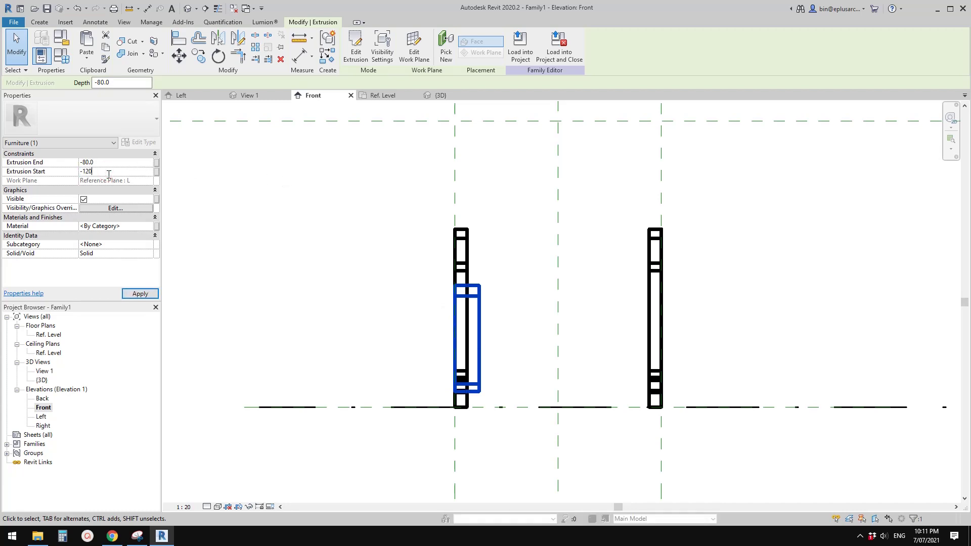
text(120)
key(Return)
scroll(449, 210, down, 1)
click(602, 225)
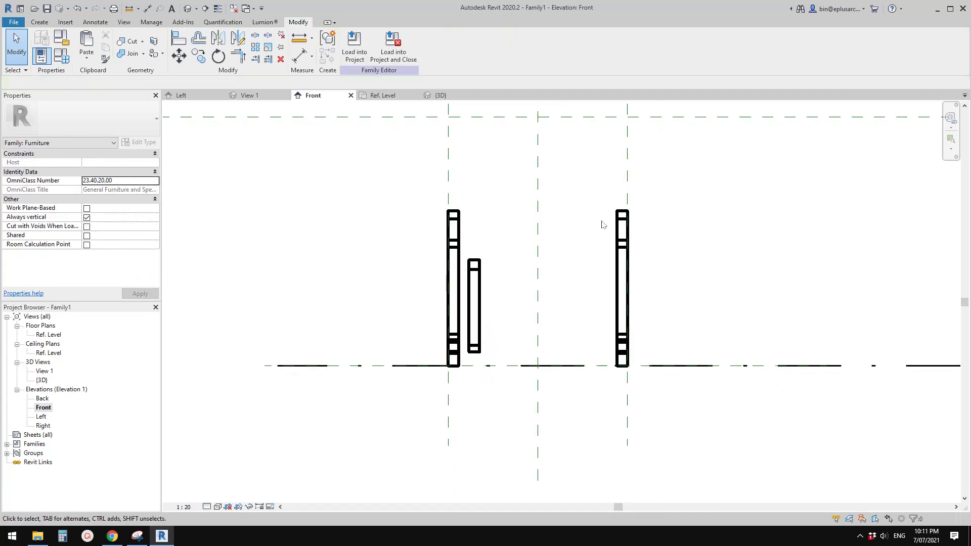
Switch to Chrome, view the rocking chair's front photo on the product page, and return to Revit
click(112, 537)
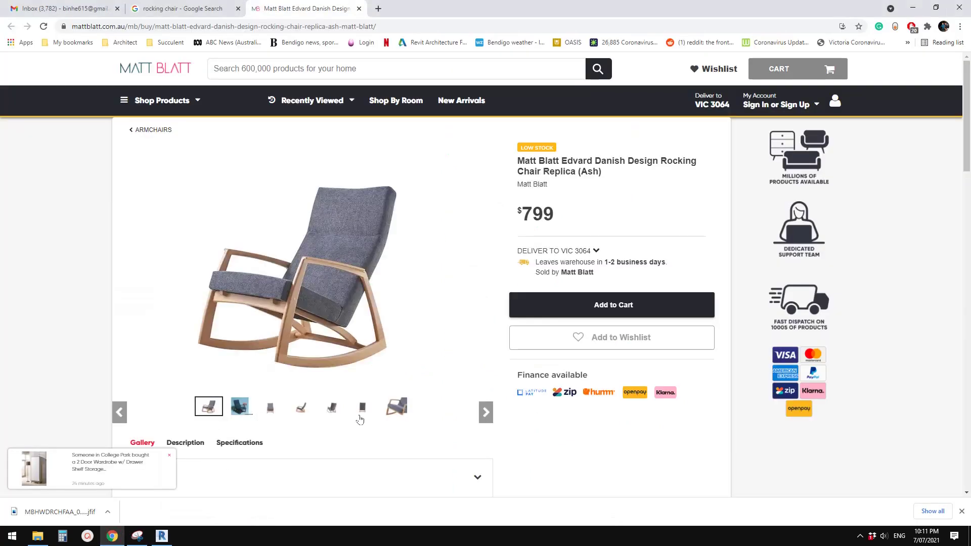
click(270, 411)
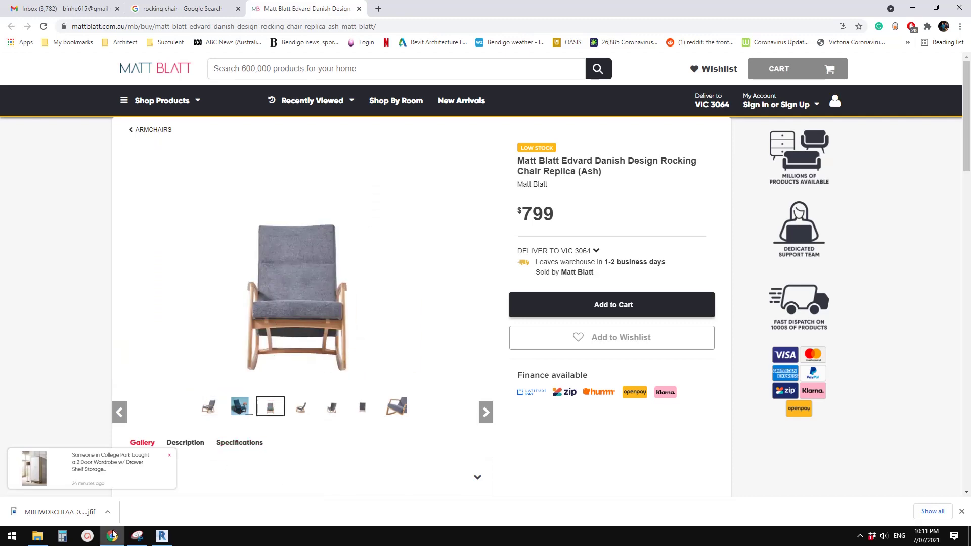
click(162, 536)
Set the seat support's Extrusion End to -100 and its Extrusion Start to -130
click(473, 296)
scroll(476, 283, up, 2)
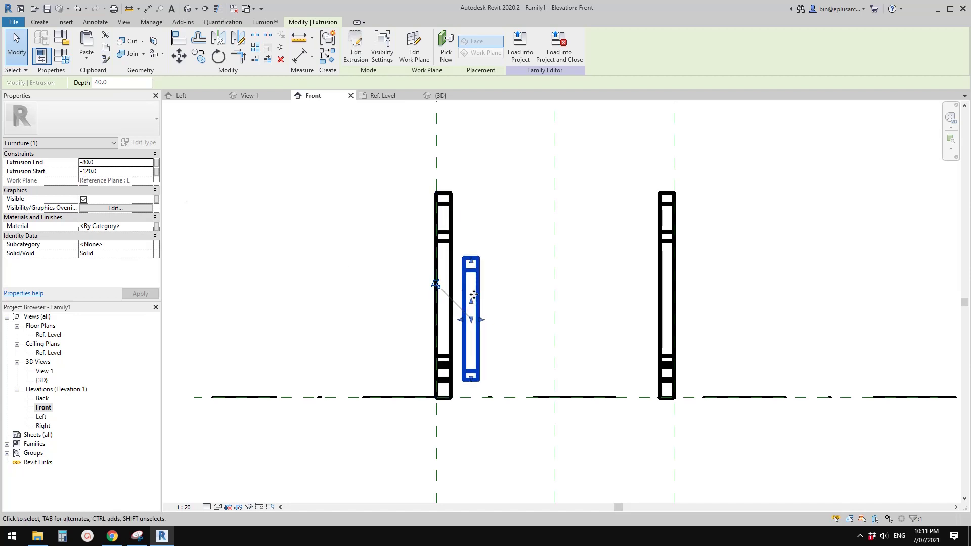
click(109, 165)
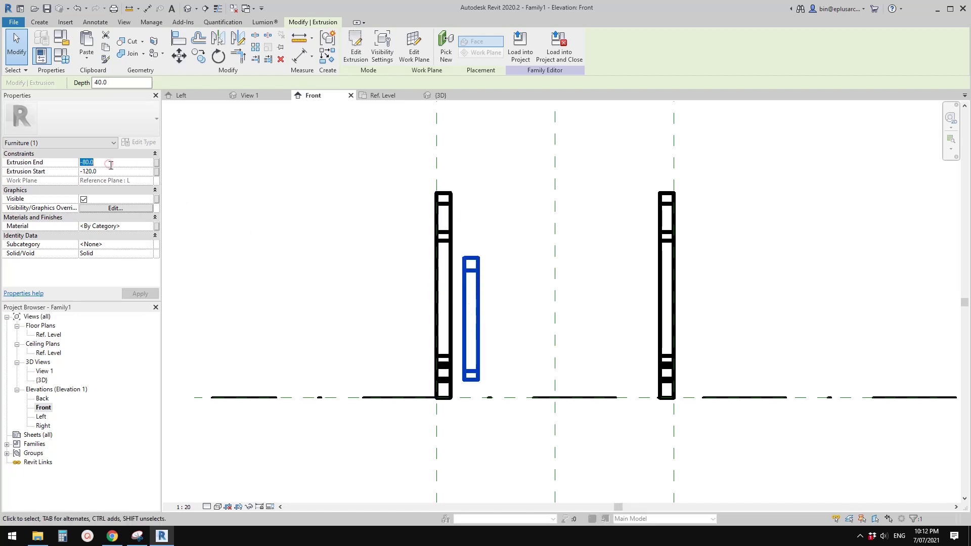
text(-100)
double_click(114, 172)
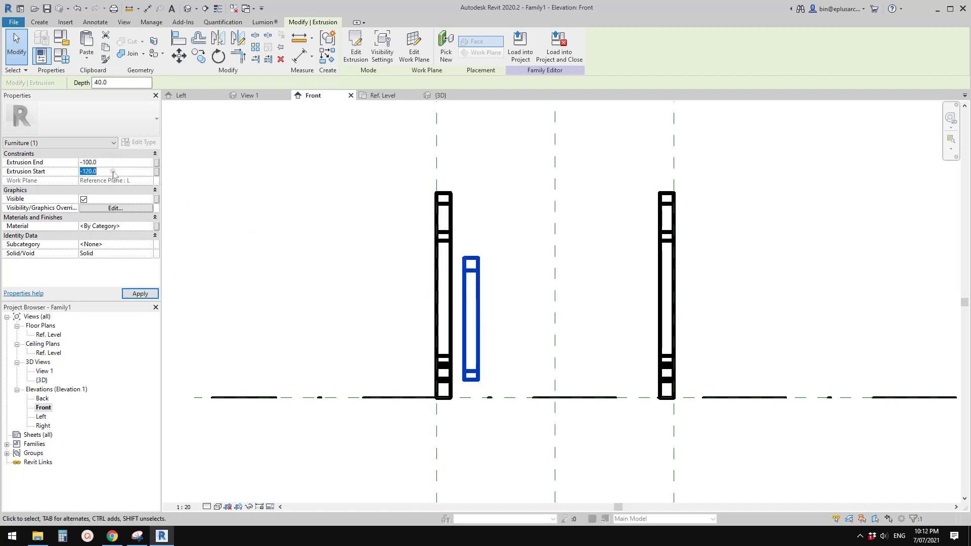
text(-130)
click(578, 196)
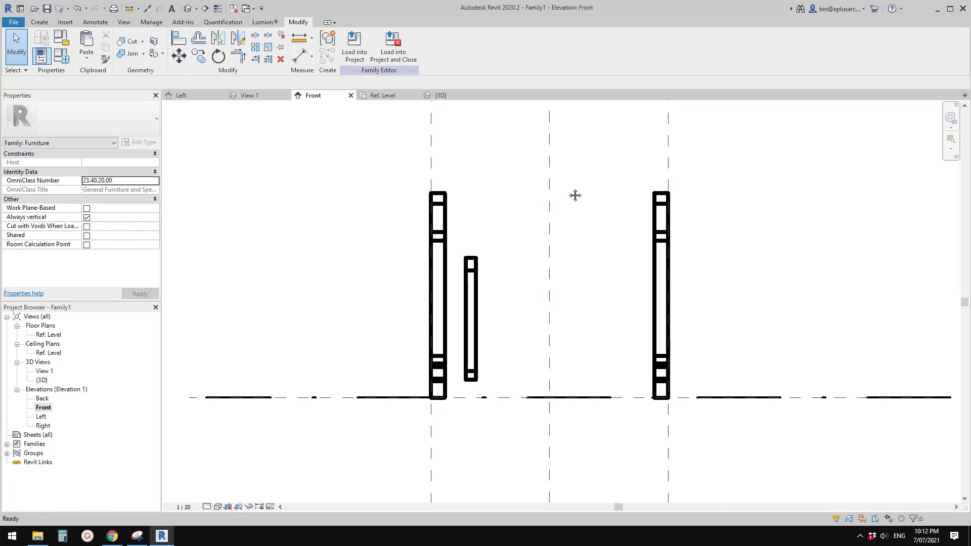
Copy the seat support from reference plane L to reference plane R in the Front elevation
scroll(544, 271, down, 2)
middle_drag(544, 271, 511, 276)
click(459, 295)
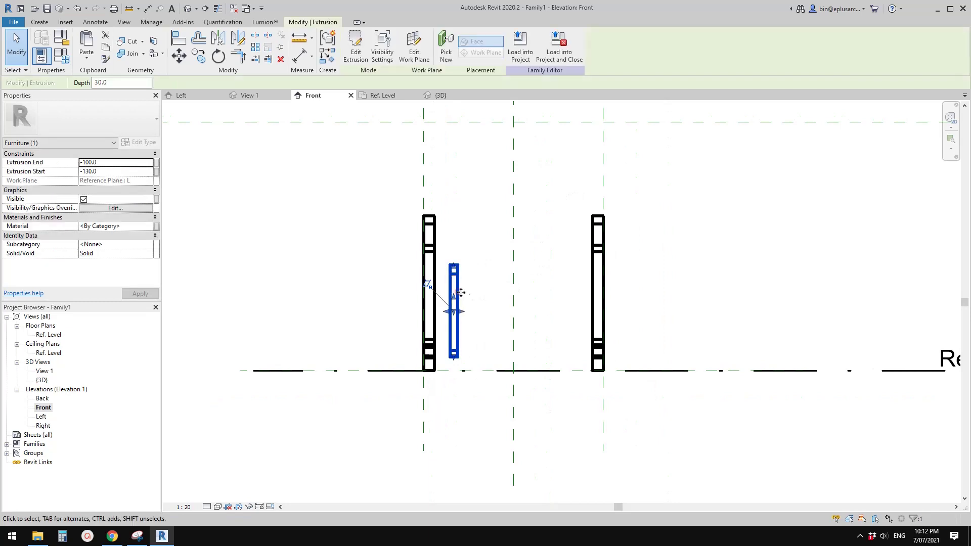
middle_drag(482, 258, 481, 293)
key(c)
key(o)
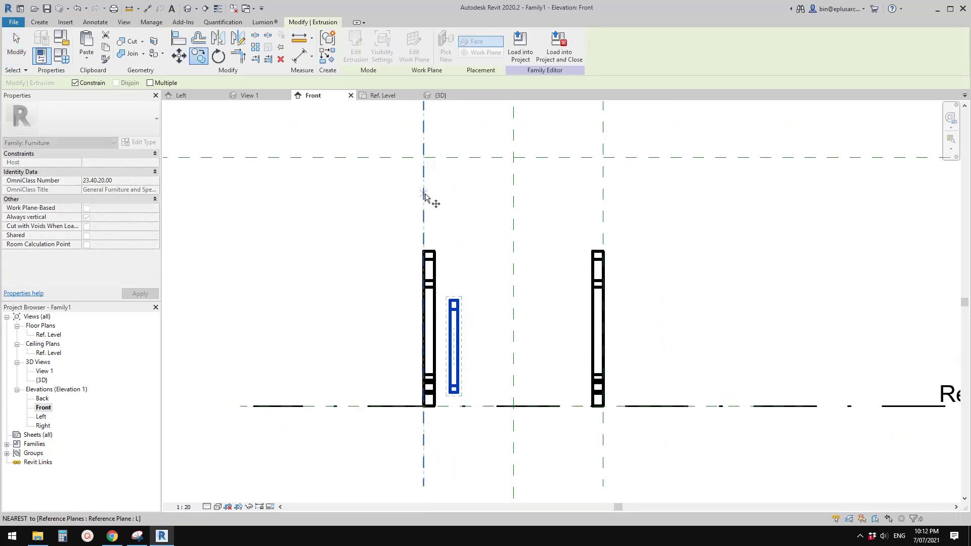
click(423, 194)
click(603, 193)
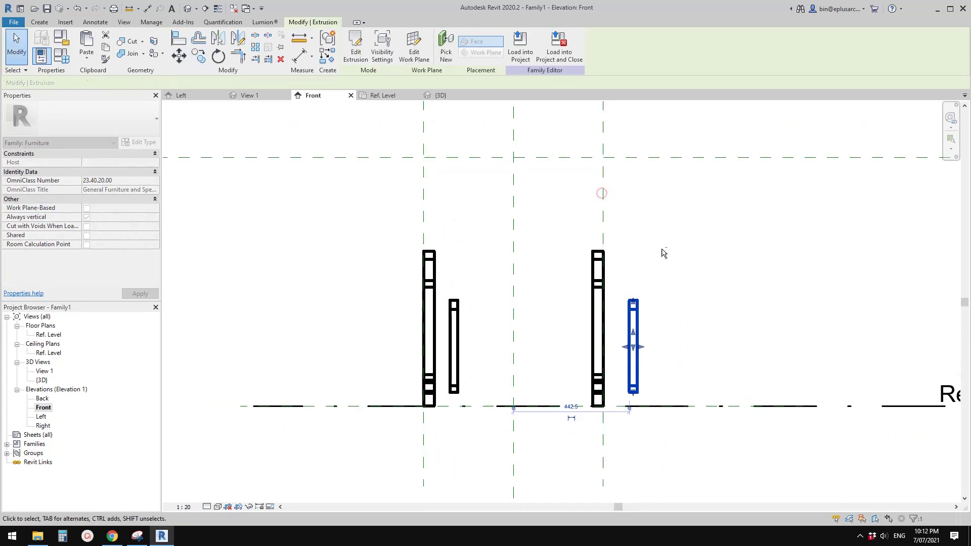
click(603, 191)
Assign the copied seat support's work plane to reference plane R by picking the plane
click(636, 311)
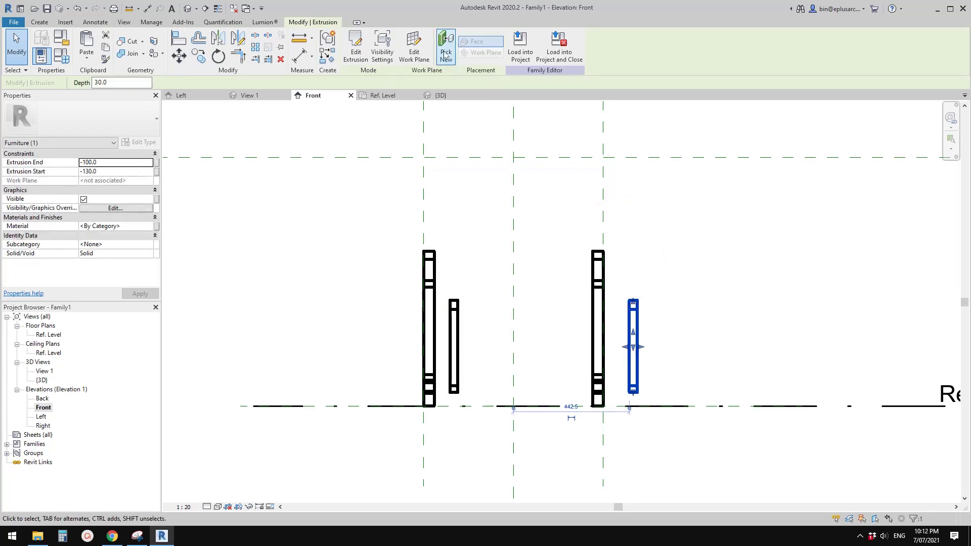
click(414, 46)
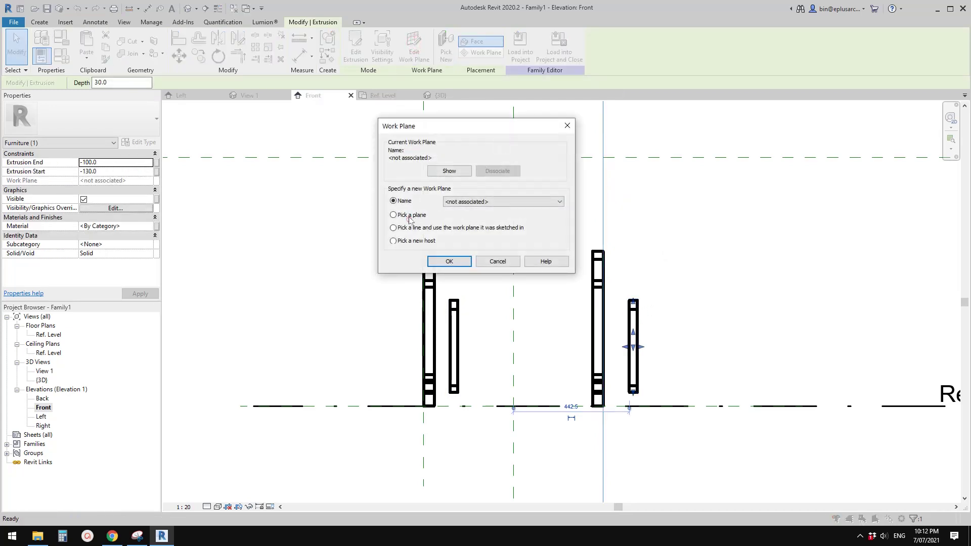
click(449, 262)
click(603, 198)
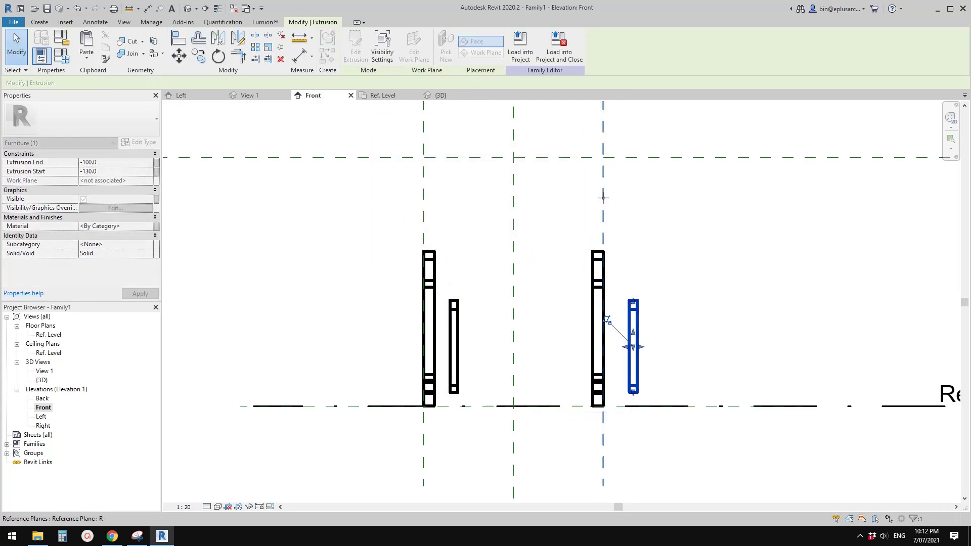
click(641, 233)
click(638, 312)
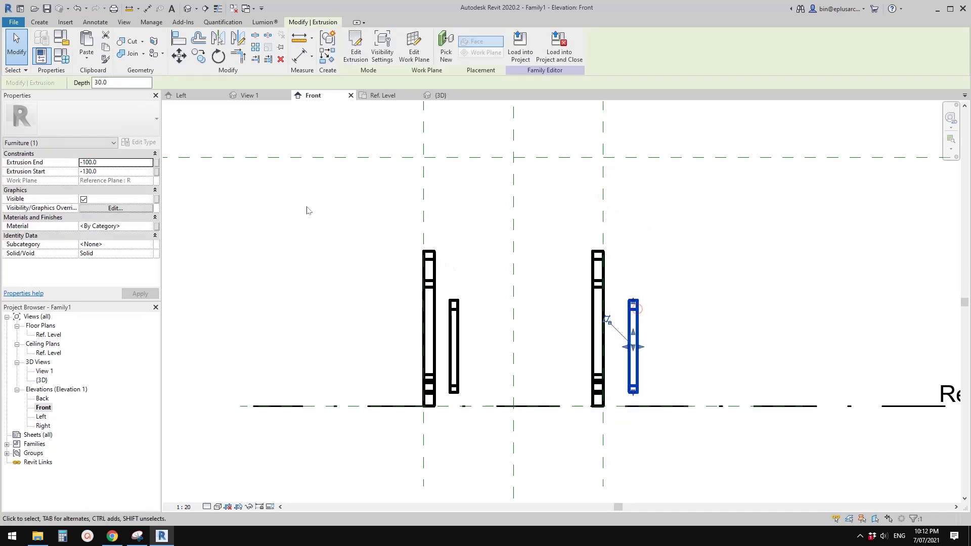
Set the copied seat support's Extrusion End to 100 and Extrusion Start to 130
click(88, 163)
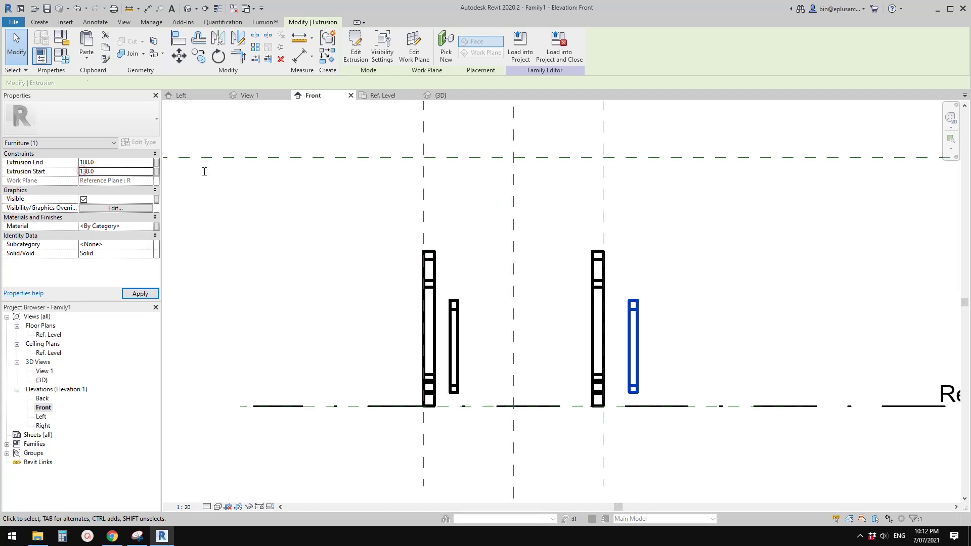
click(489, 349)
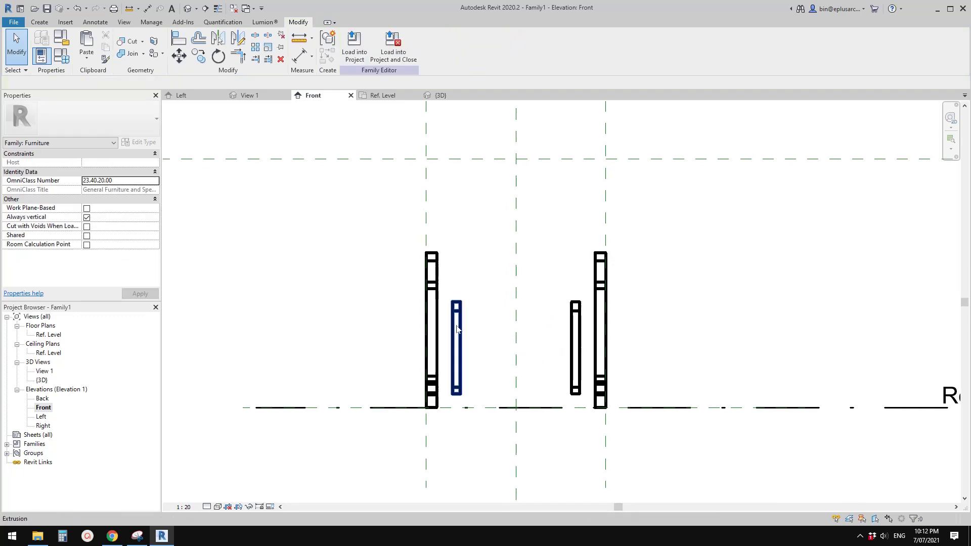
Inspect both seat supports in the Front elevation and switch to Chrome to compare them with the chair's front photo
scroll(522, 328, up, 2)
middle_drag(580, 341, 553, 258)
scroll(609, 306, down, 2)
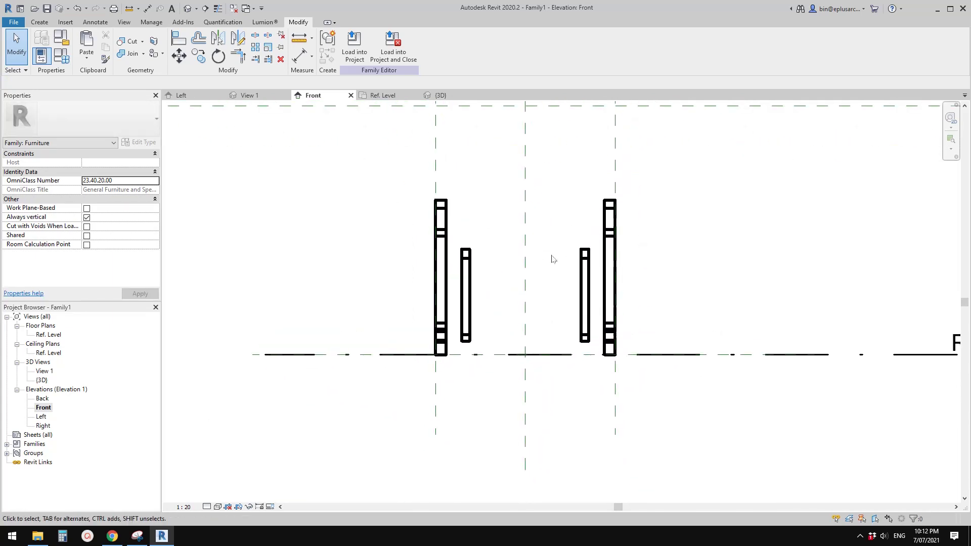
click(112, 536)
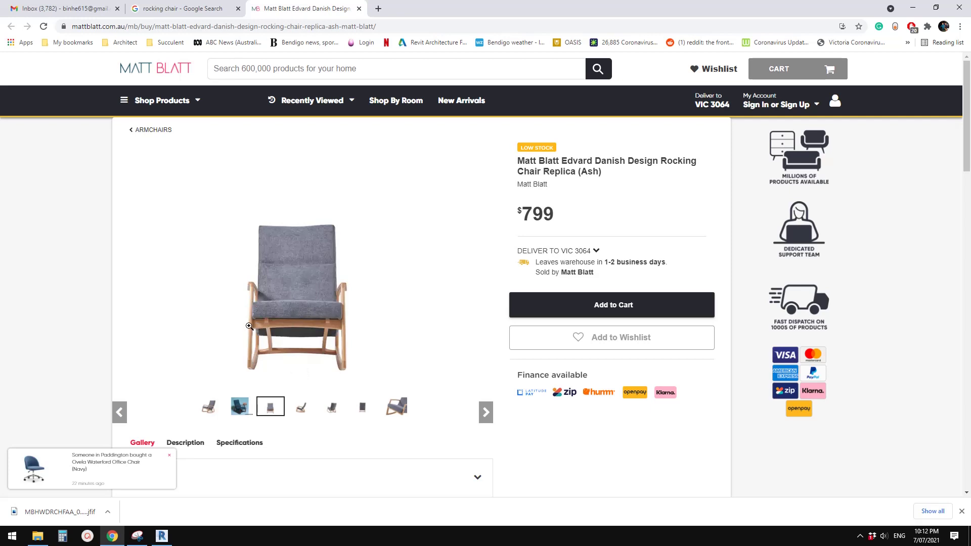
Switch back to Revit and open the Left elevation, framing the side frame and curved seat support over the photo
click(162, 536)
scroll(512, 330, down, 3)
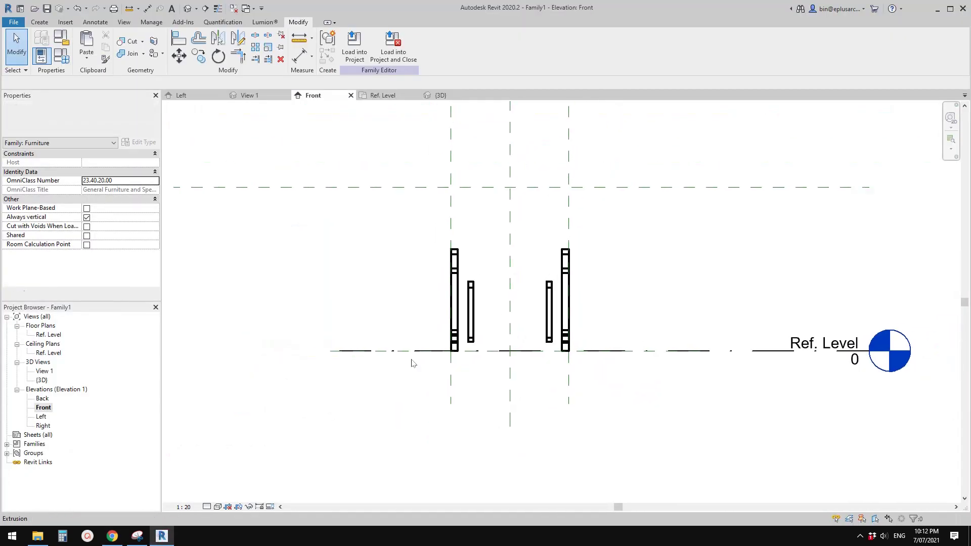
double_click(43, 418)
scroll(479, 319, down, 5)
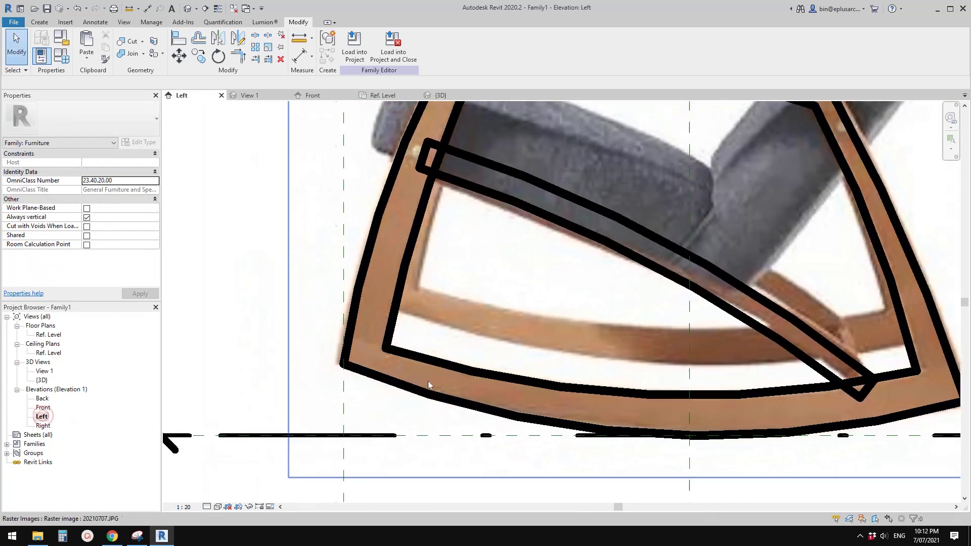
middle_drag(464, 327, 478, 320)
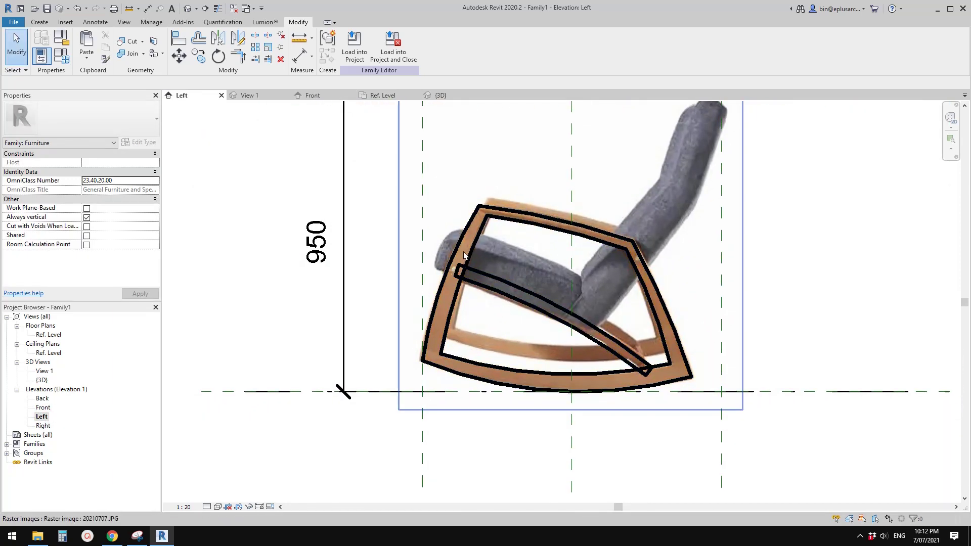
scroll(457, 260, up, 3)
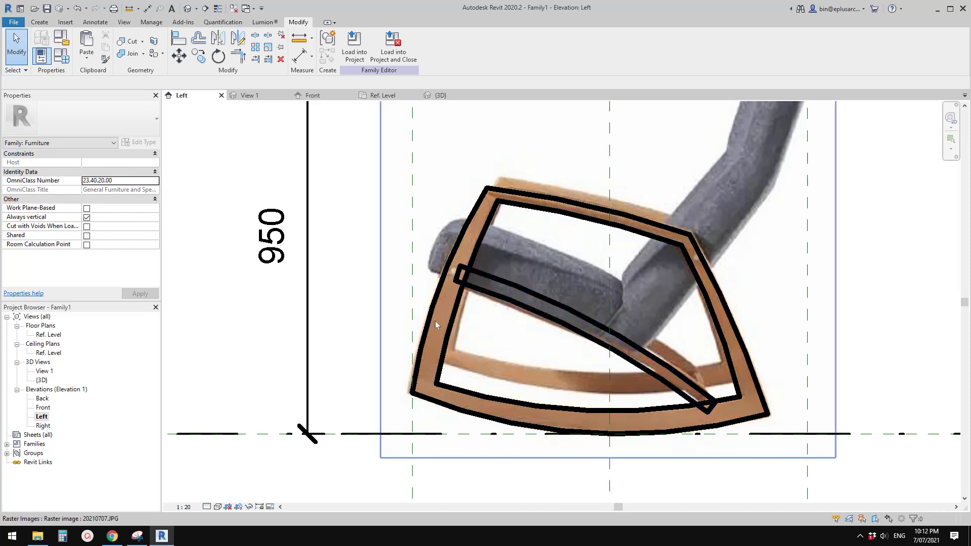
scroll(491, 275, down, 3)
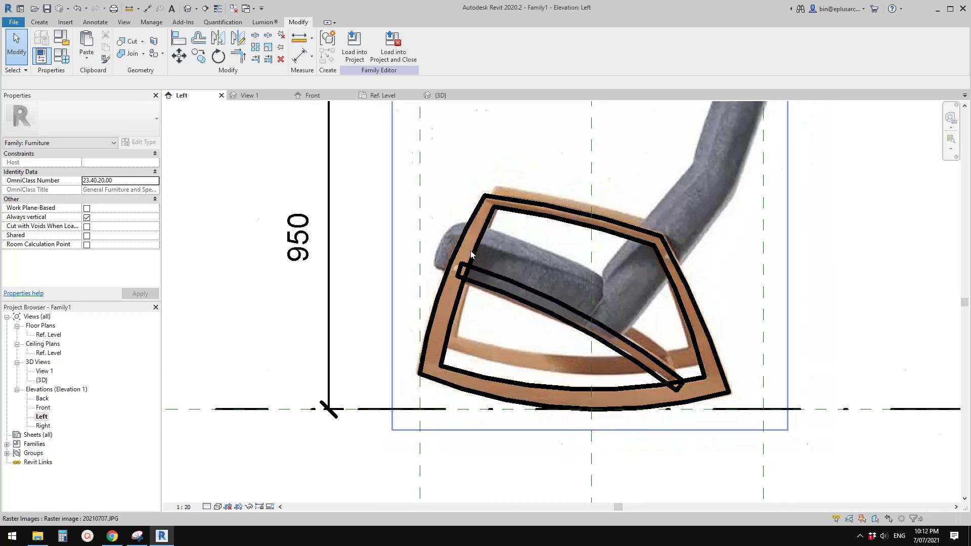
Draw a sloping reference plane along the side frame's front leg, from its upper front corner to just past its lower front corner
key(p)
scroll(484, 291, up, 2)
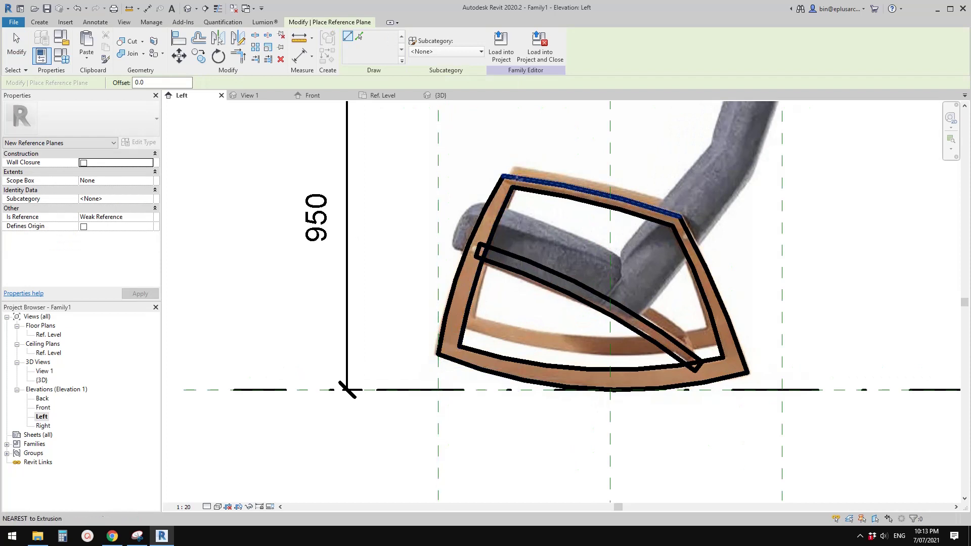
click(504, 177)
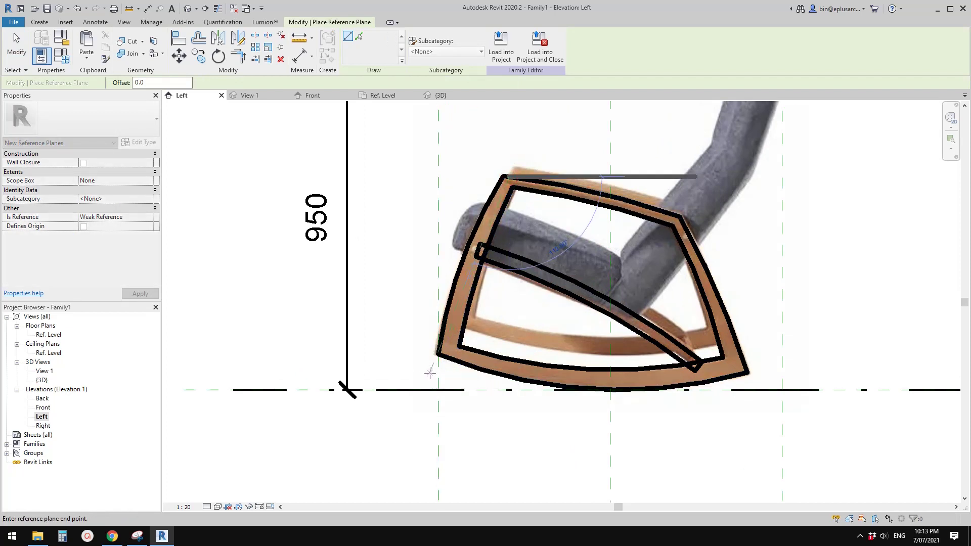
click(430, 373)
key(Escape)
key(Escape)
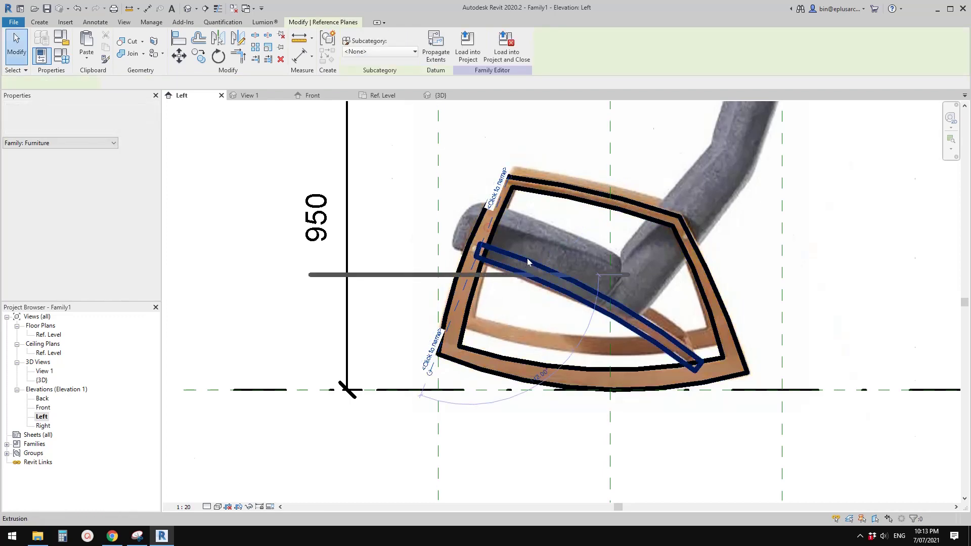
Extend the upper end of the sloping reference plane beyond the top of the side frame
scroll(528, 263, up, 6)
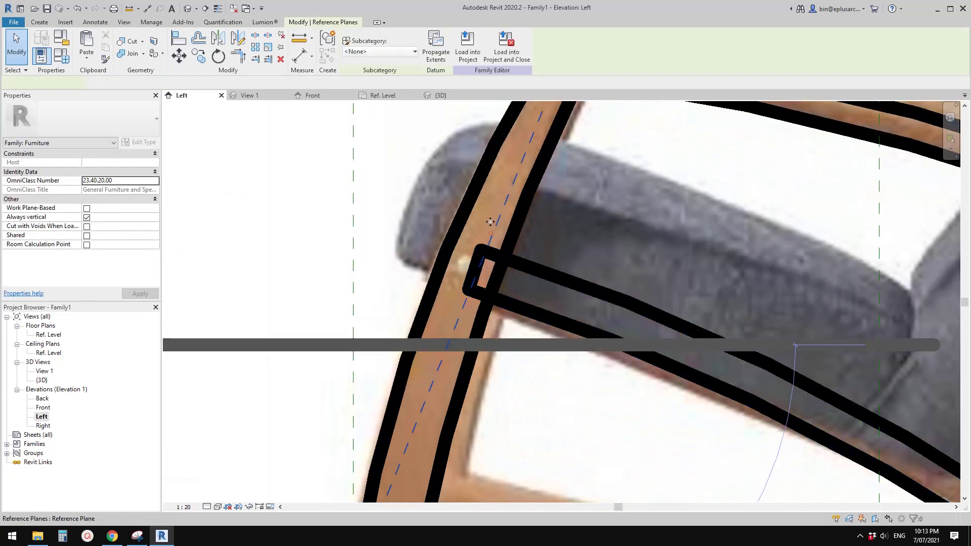
click(490, 221)
scroll(528, 249, down, 6)
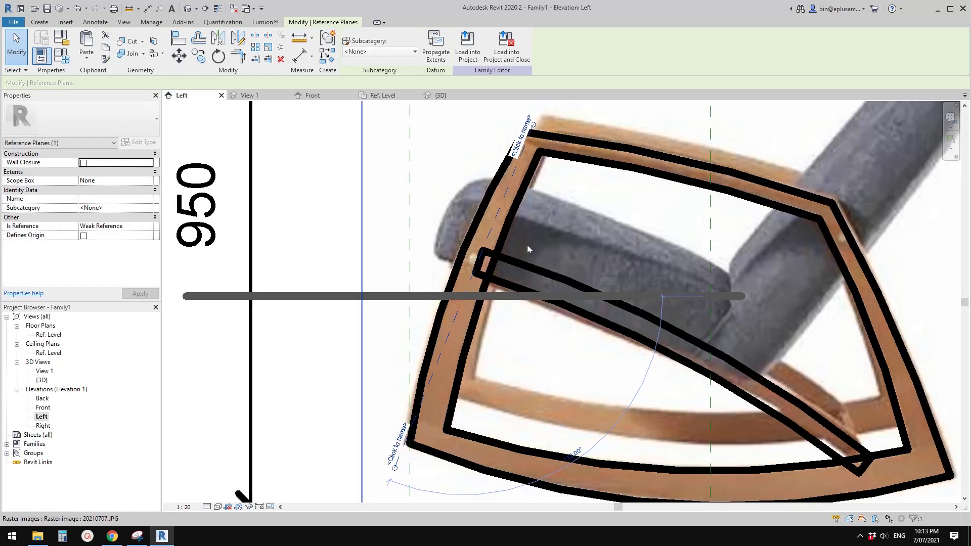
scroll(493, 260, down, 2)
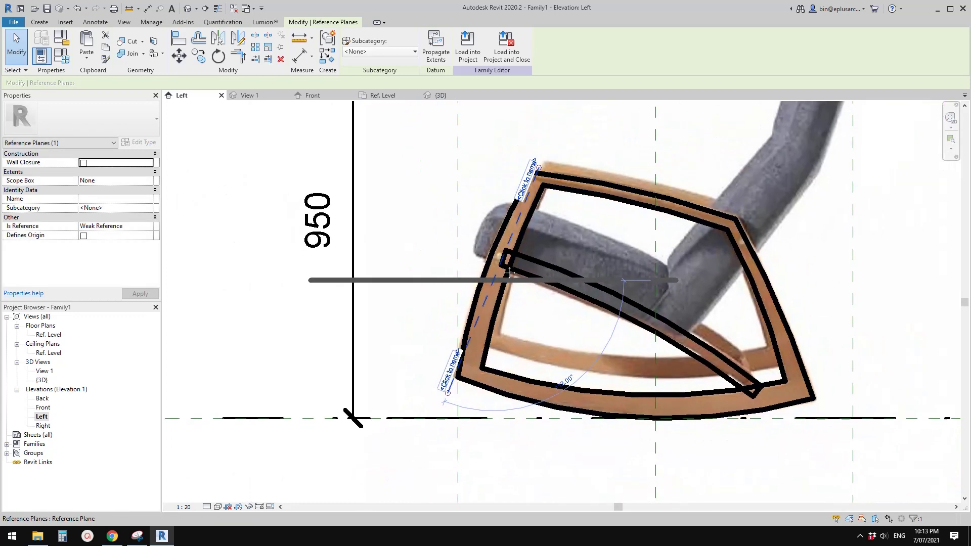
scroll(516, 253, up, 1)
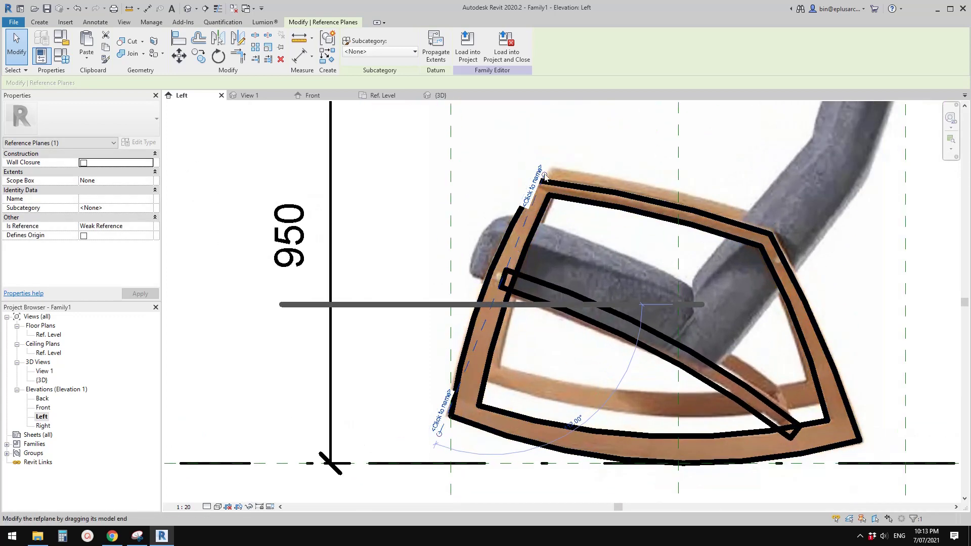
drag(546, 176, 559, 133)
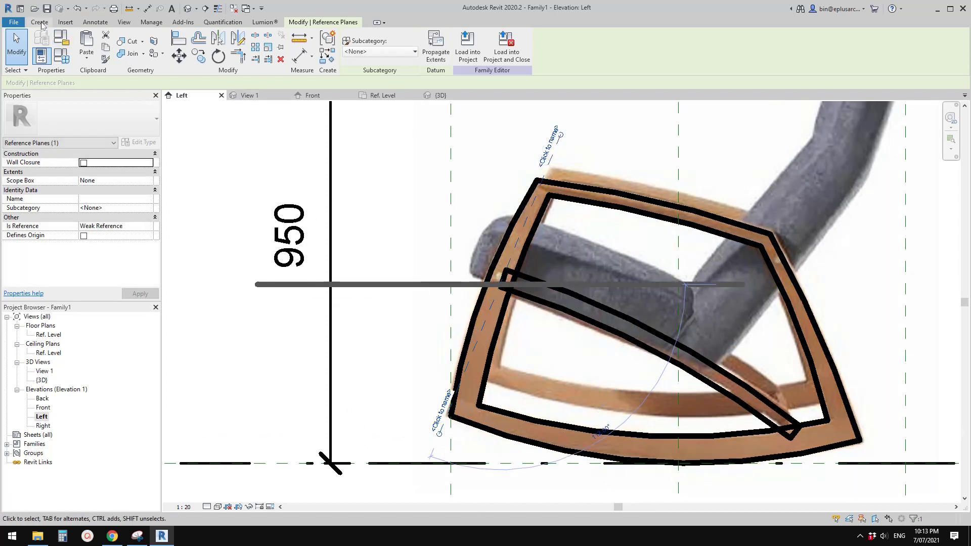
Start a new extrusion on the sloping reference plane, picking it as the work plane, and open the Front elevation for sketching
click(40, 22)
click(88, 48)
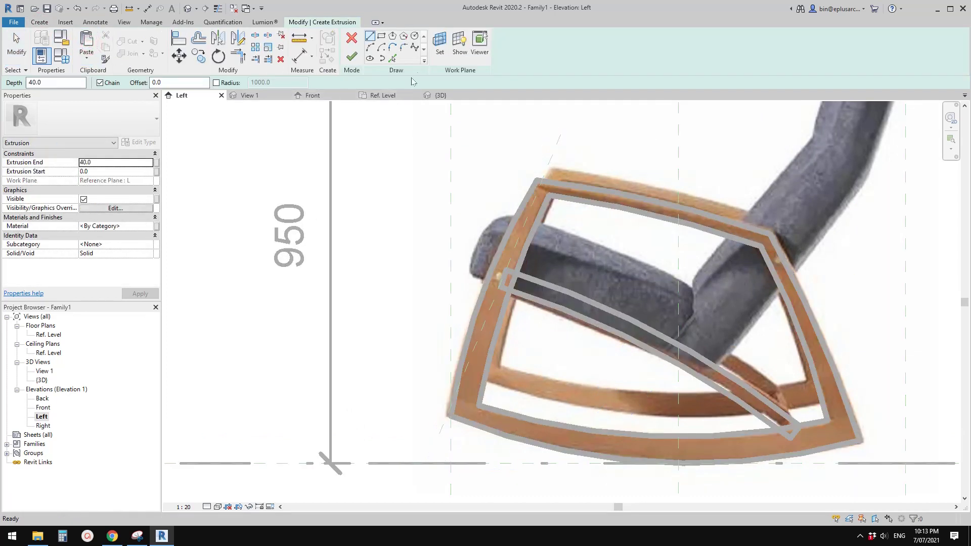
click(439, 49)
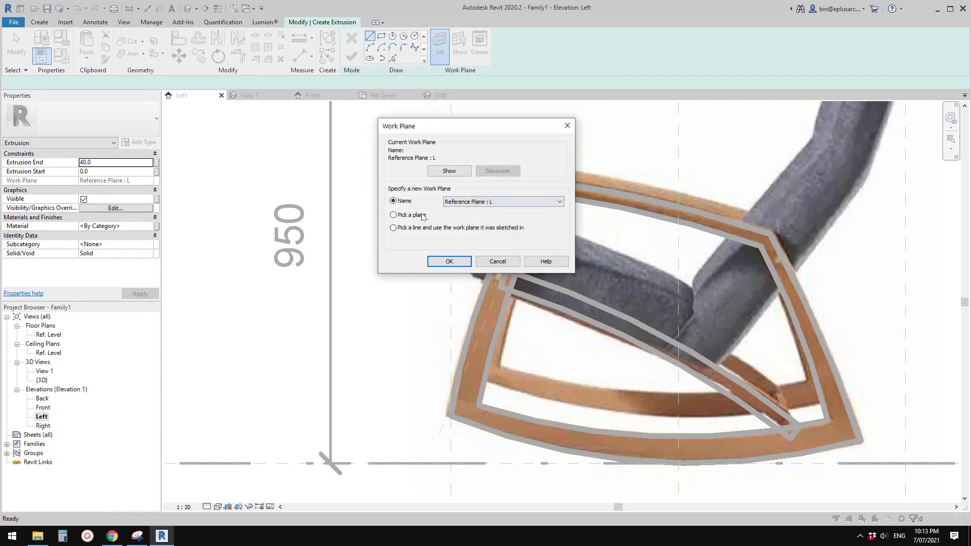
click(444, 261)
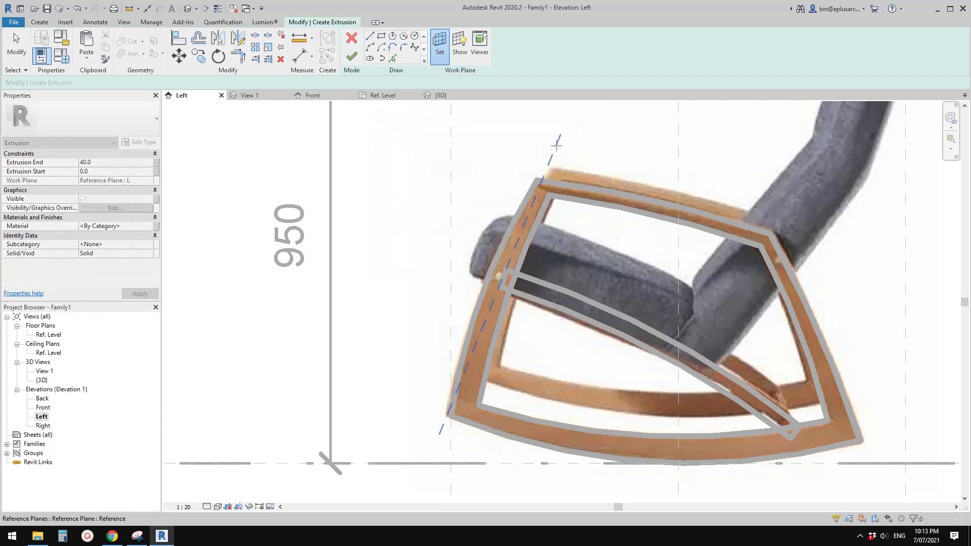
click(549, 161)
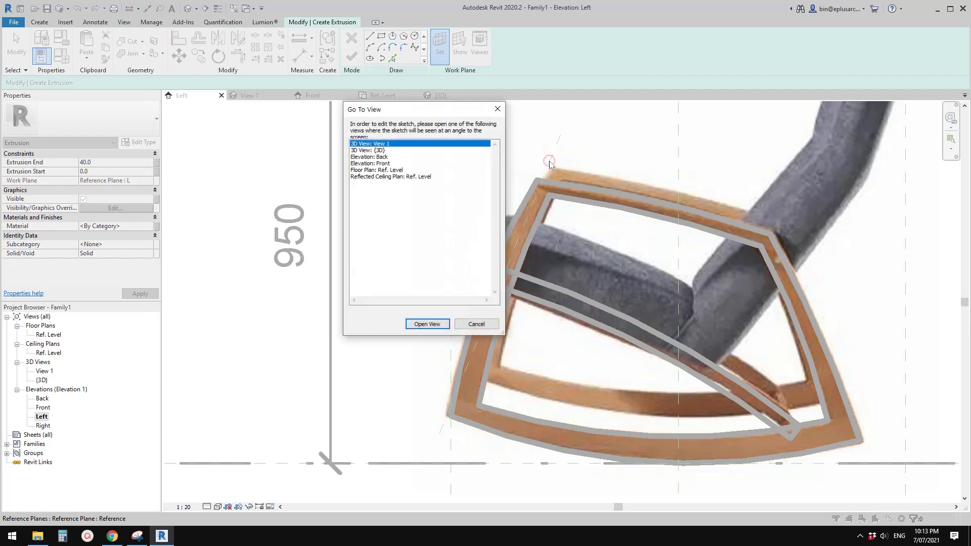
click(375, 163)
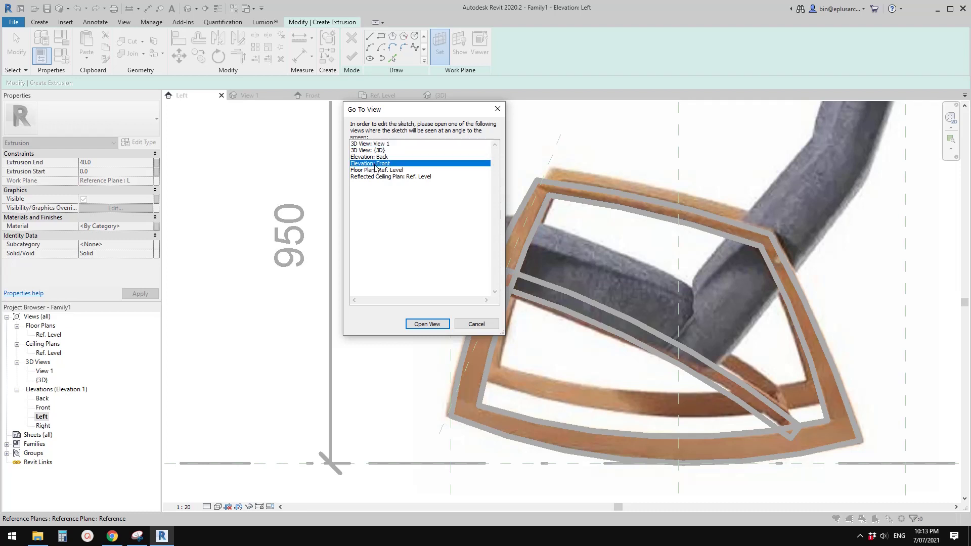
click(428, 325)
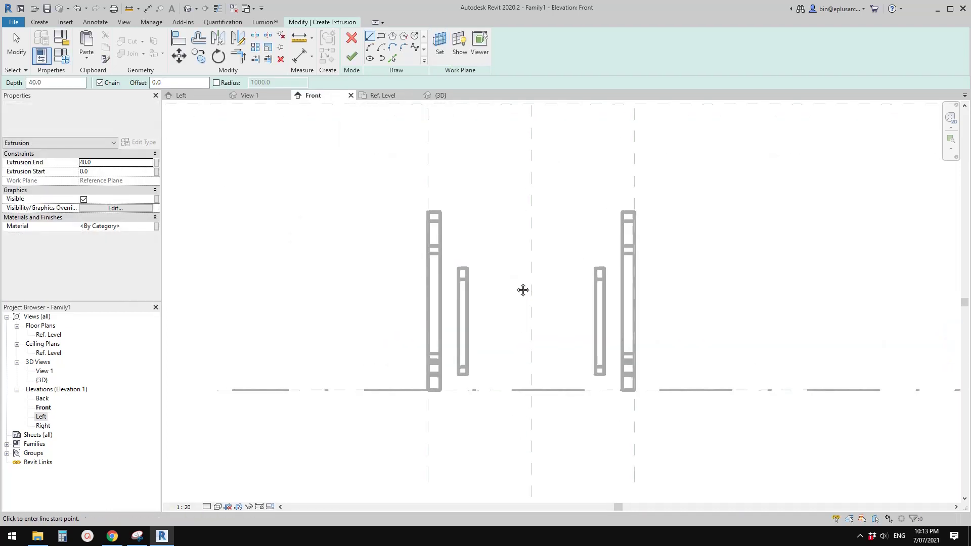
Compare the front crossbar in the chair's Chrome photo with the Front elevation in Revit
click(112, 537)
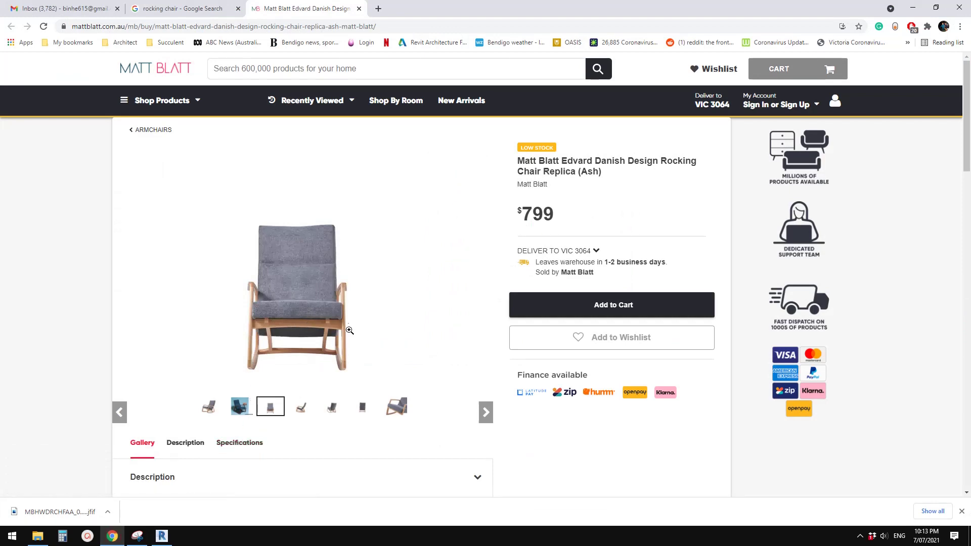
click(169, 540)
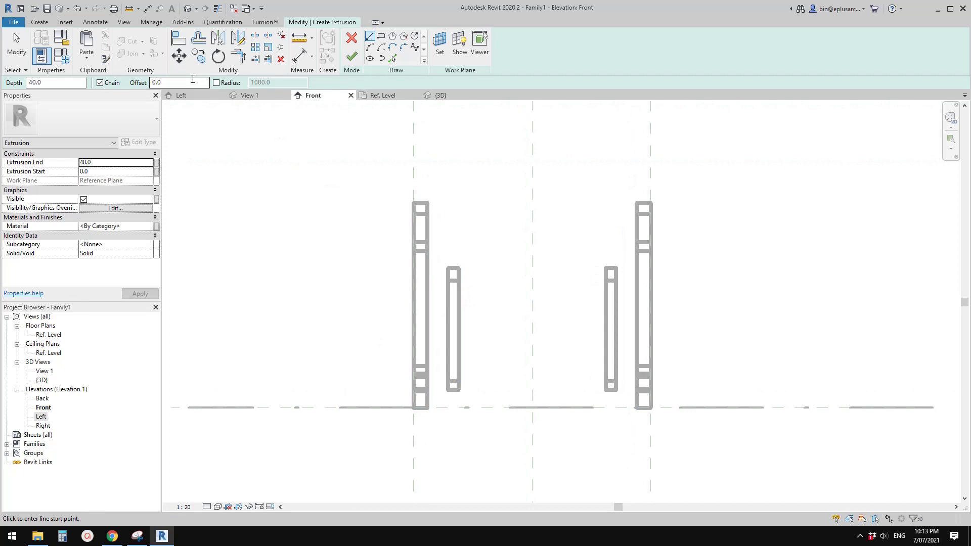
click(113, 537)
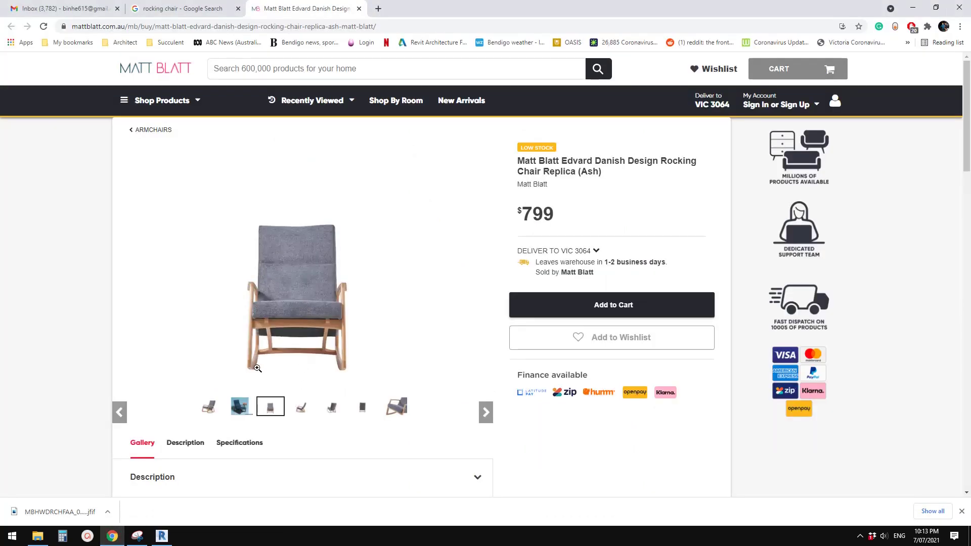
click(161, 539)
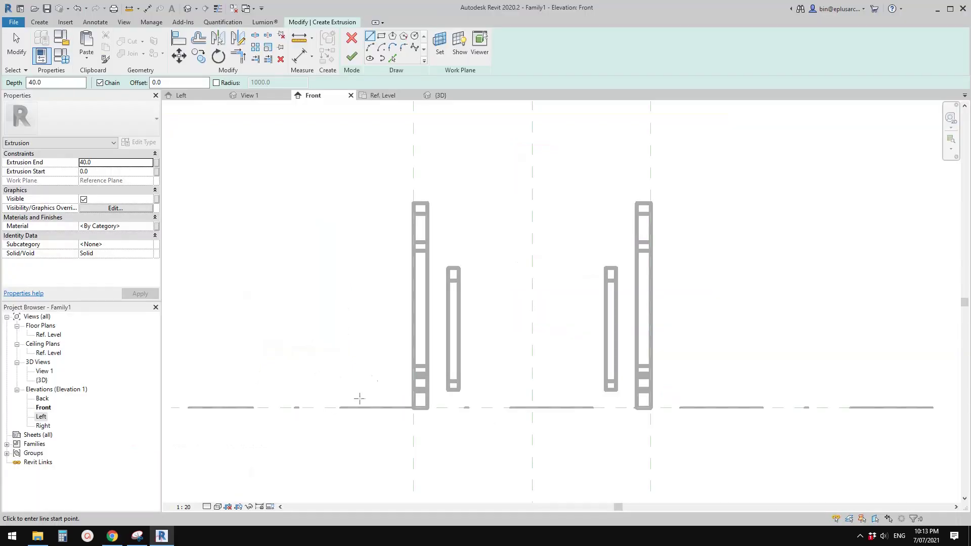
scroll(547, 309, down, 3)
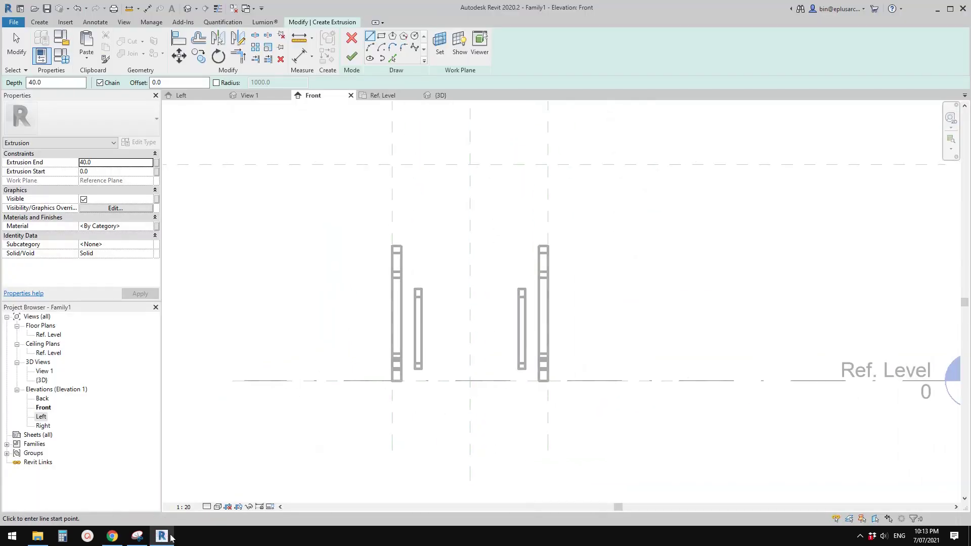
click(113, 539)
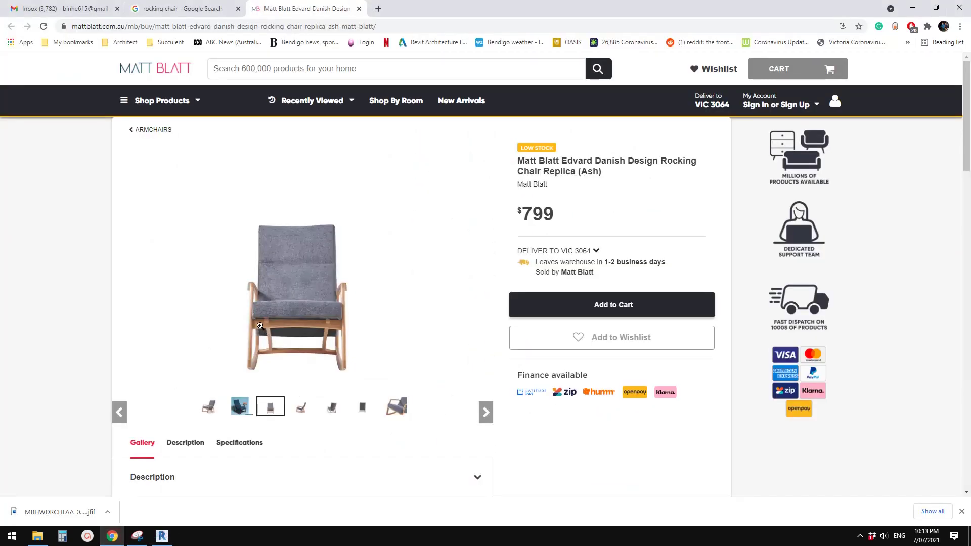
click(162, 536)
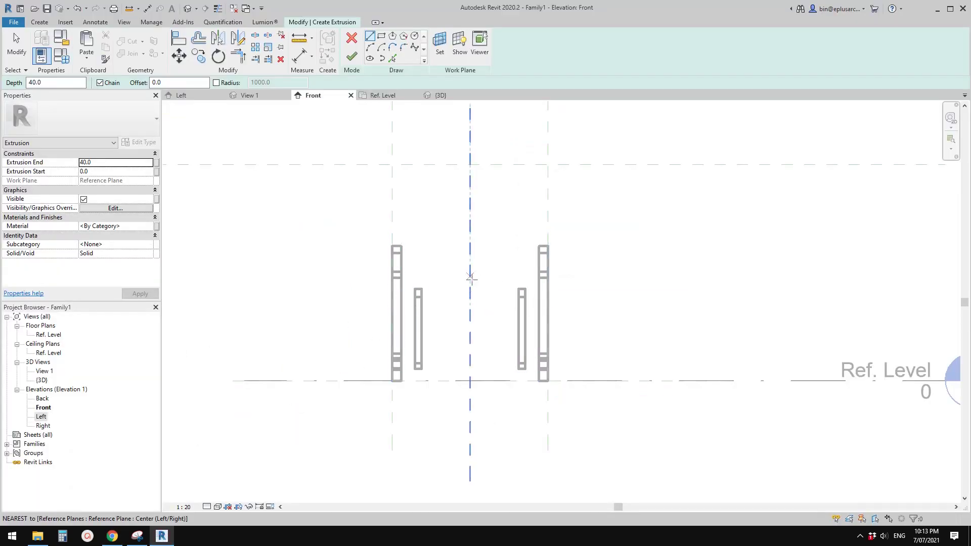
Sketch a shallow upward-curving three-point arc about 642 mm wide between the two side frames as the crossbar's lower edge
scroll(470, 283, up, 1)
click(373, 49)
scroll(438, 343, up, 2)
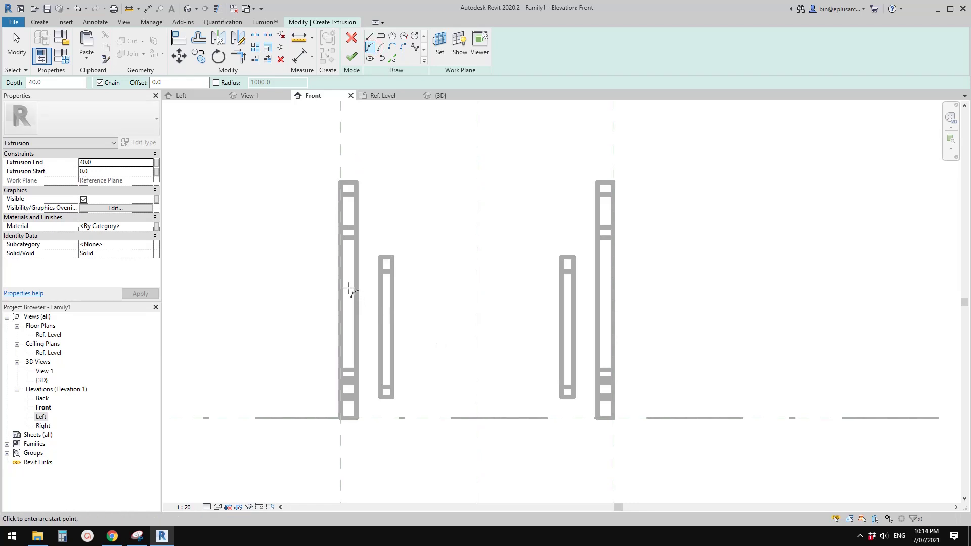
click(349, 281)
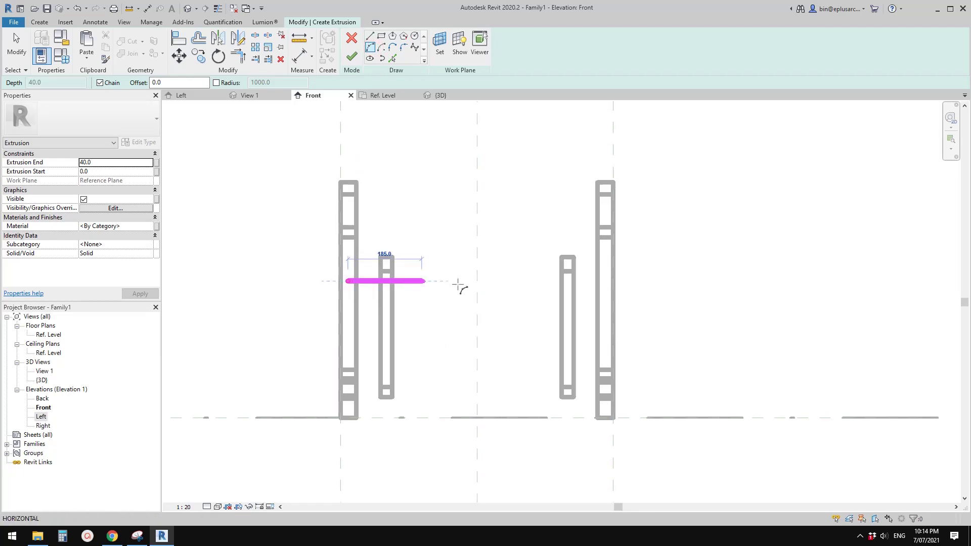
click(607, 281)
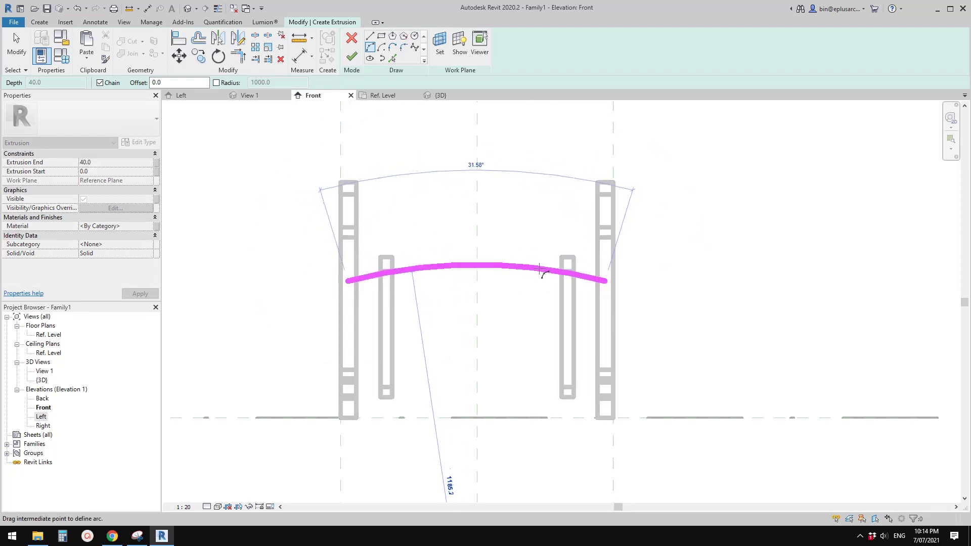
click(541, 274)
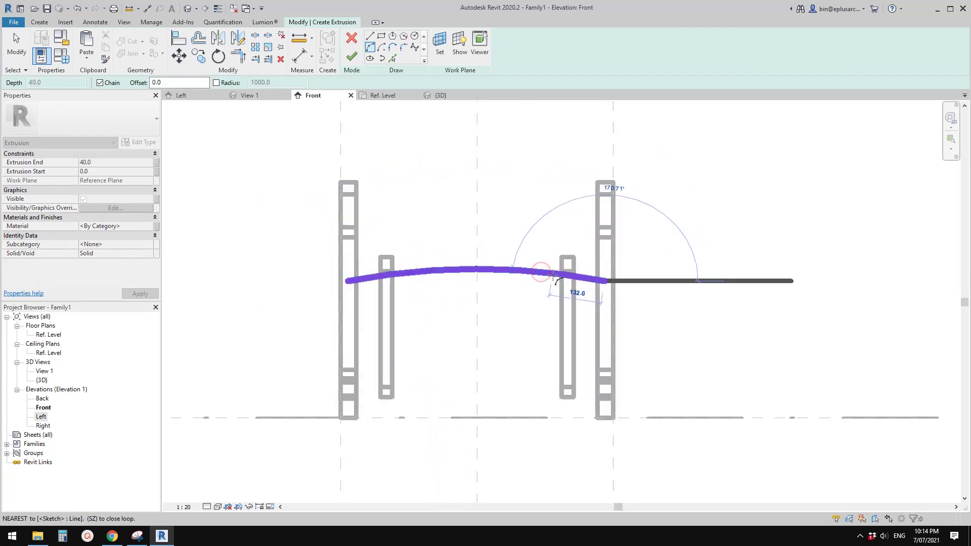
Sketch a vertical line about 55 mm long upward from the arc's right end
click(369, 37)
scroll(602, 259, up, 2)
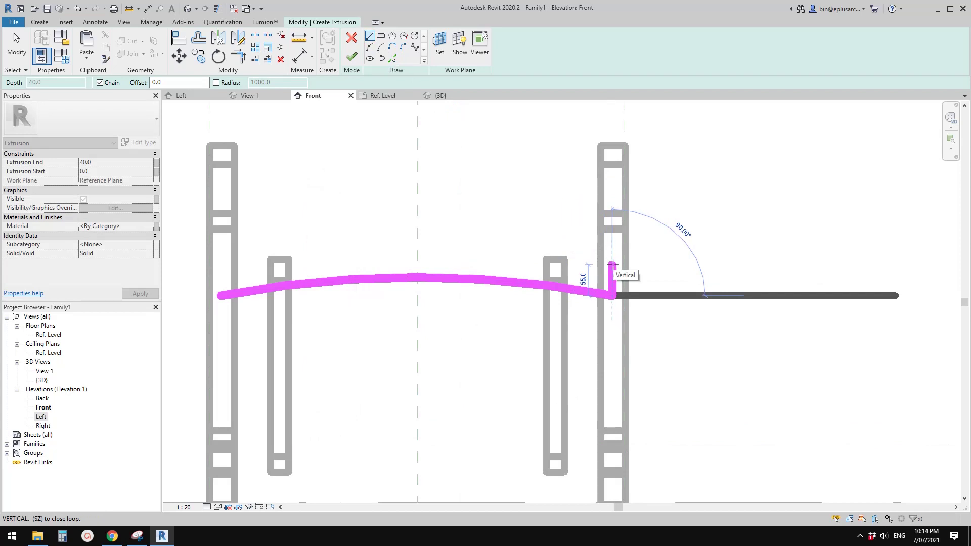
click(613, 263)
key(Escape)
key(Escape)
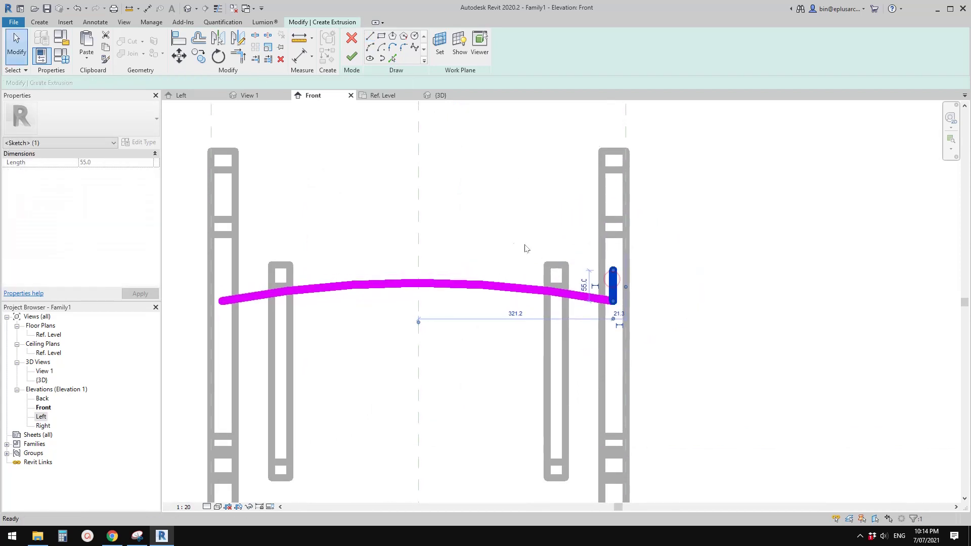
Mirror the short vertical line about the Center (Left/Right) reference plane to form the crossbar's other end
key(m)
key(m)
click(419, 217)
key(Escape)
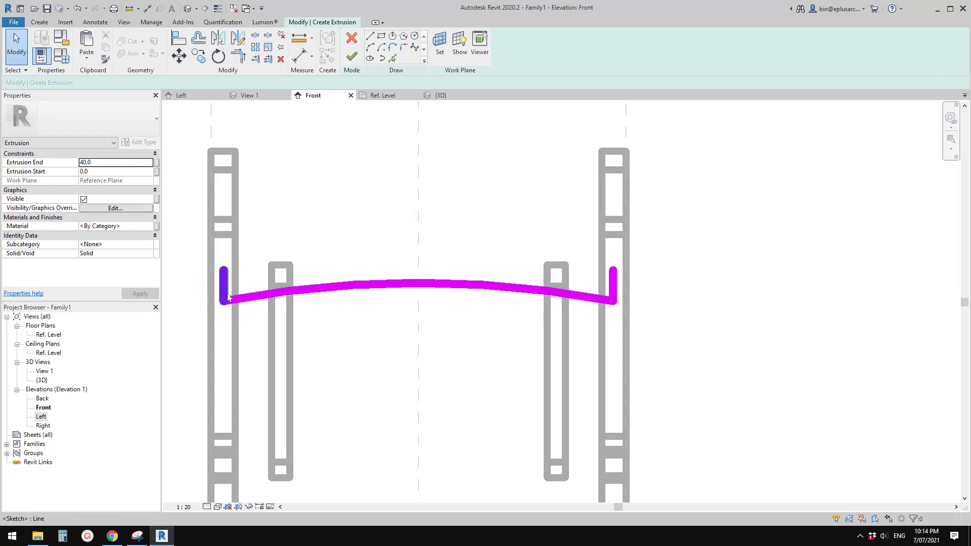
Sketch a shallow three-point arc of about 3690 mm radius between the vertical lines' upper ends to close the crossbar profile
click(371, 48)
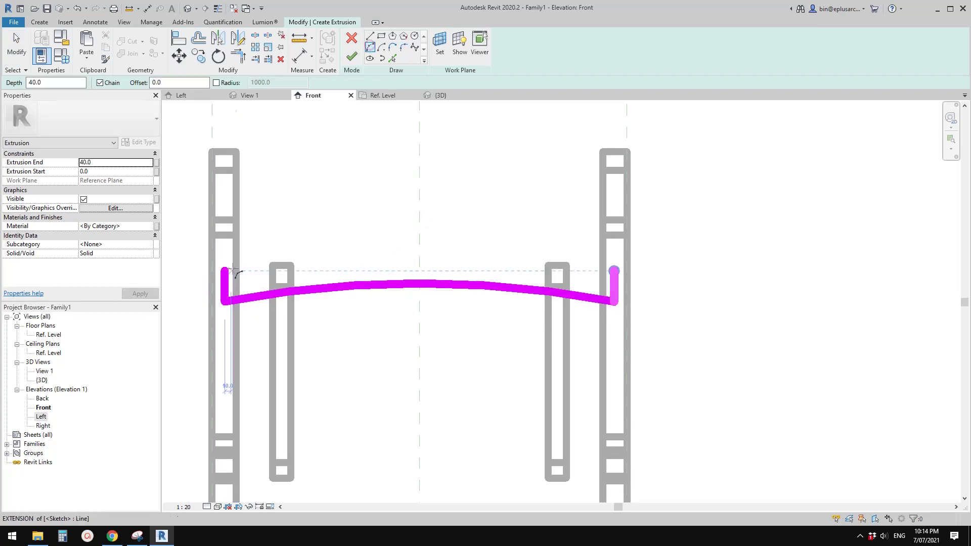
click(224, 270)
scroll(613, 271, up, 2)
click(614, 270)
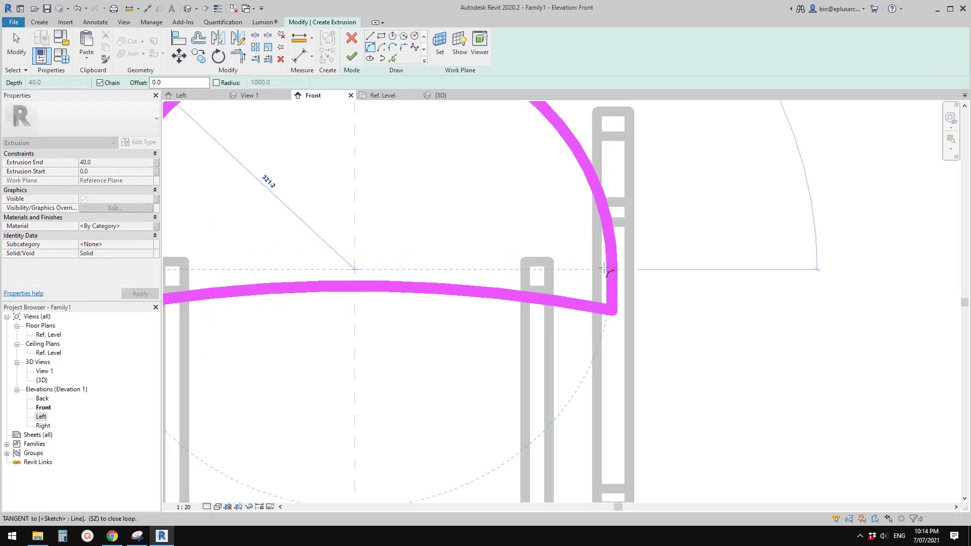
click(427, 260)
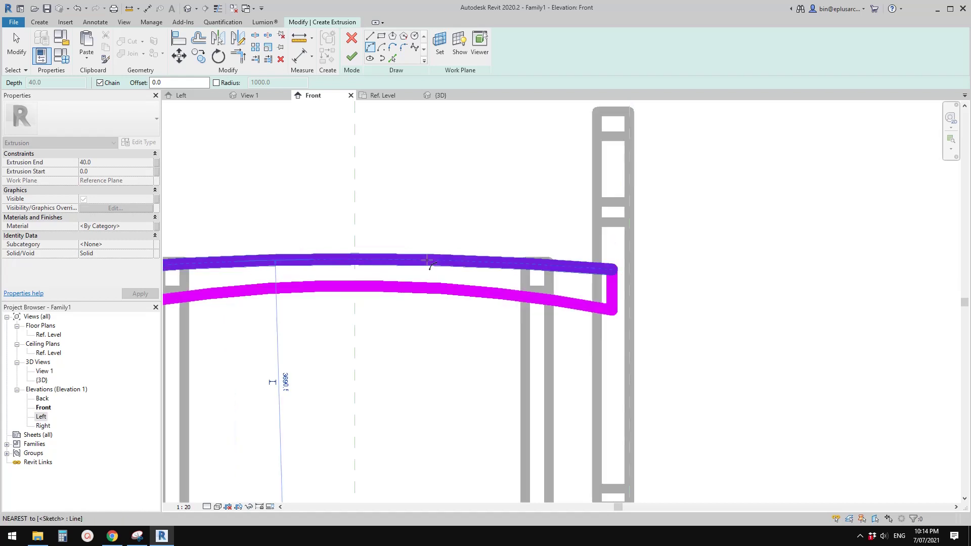
scroll(579, 294, down, 2)
middle_drag(580, 294, 609, 280)
key(Escape)
key(Escape)
Check the crossbar in the chair's Chrome photo and move the sketch's upper arc slightly upward in Revit
click(112, 537)
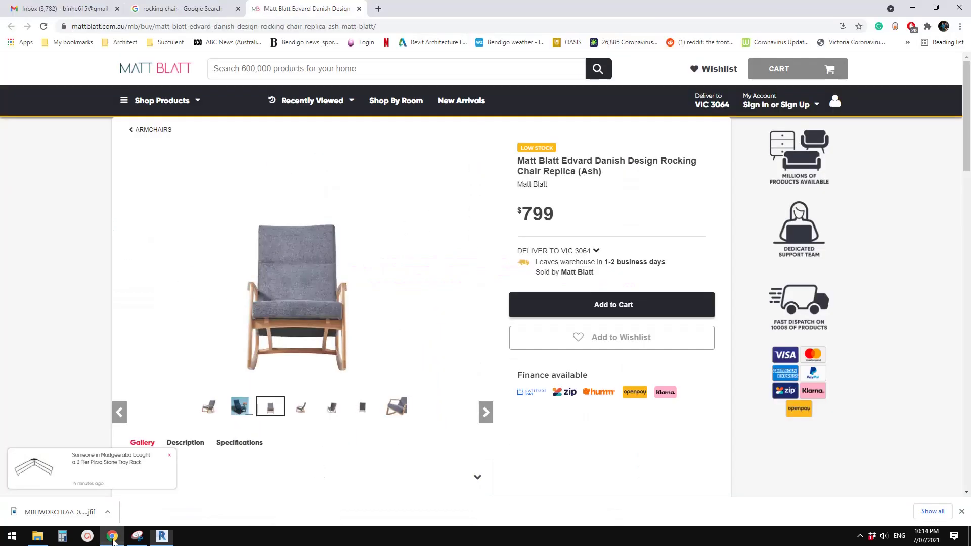
click(162, 536)
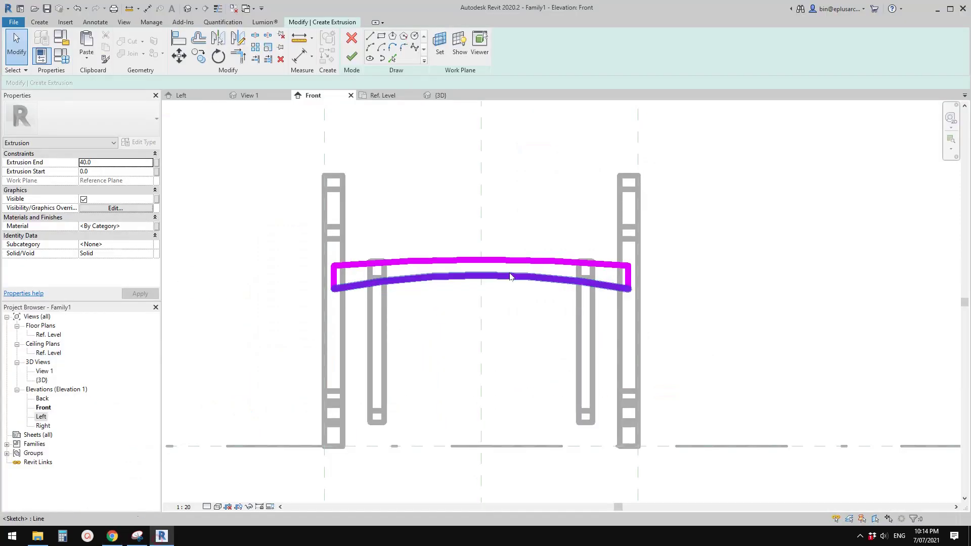
click(513, 263)
drag(514, 263, 512, 254)
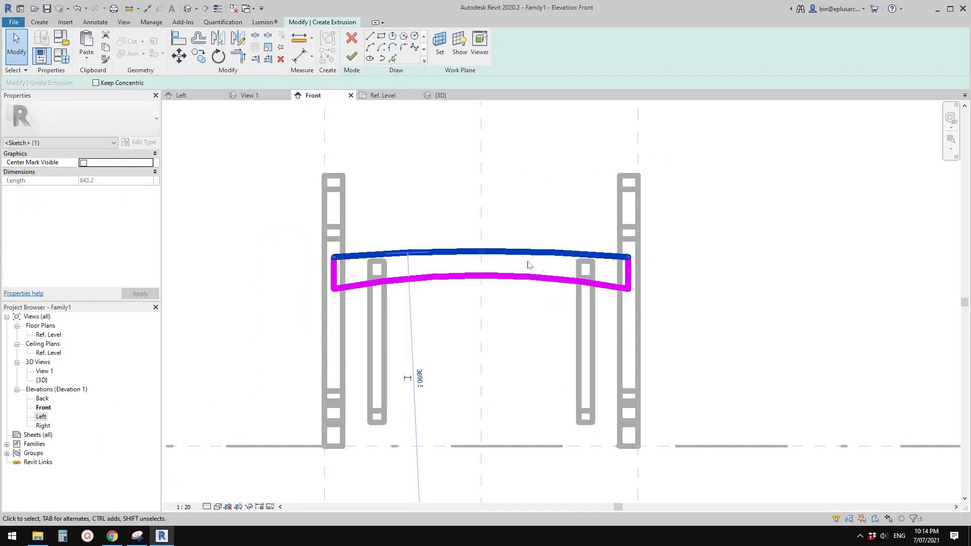
middle_drag(597, 299, 596, 298)
click(565, 279)
key(Escape)
Finish the crossbar extrusion and show it between the side frames in the 3D view
click(351, 56)
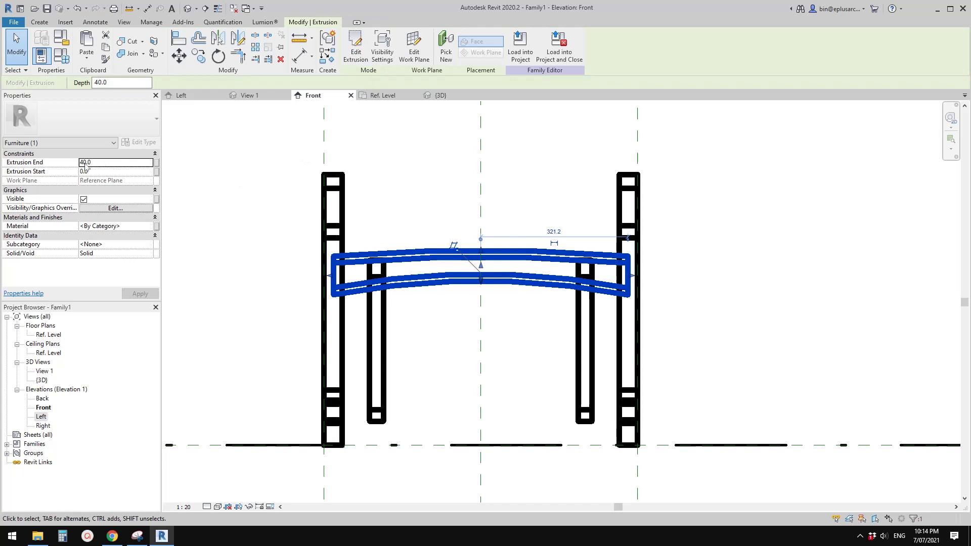
click(257, 112)
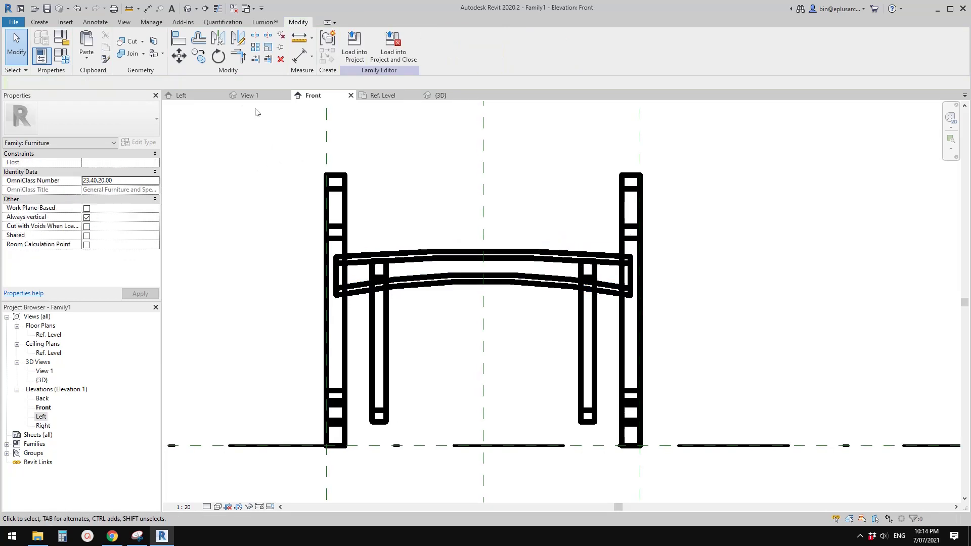
click(190, 12)
middle_drag(511, 304, 366, 251)
scroll(365, 251, up, 2)
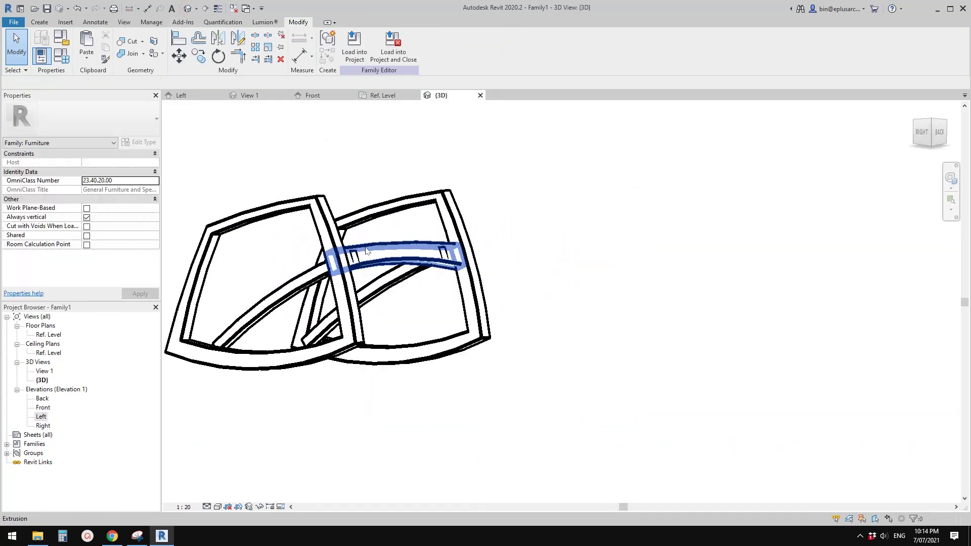
scroll(366, 251, up, 2)
Set the crossbar's extrusion end to 20 and extrusion start to -20 so it is centred on its reference plane
click(401, 264)
middle_drag(386, 306, 460, 303)
shift+middle_drag(461, 303, 503, 273)
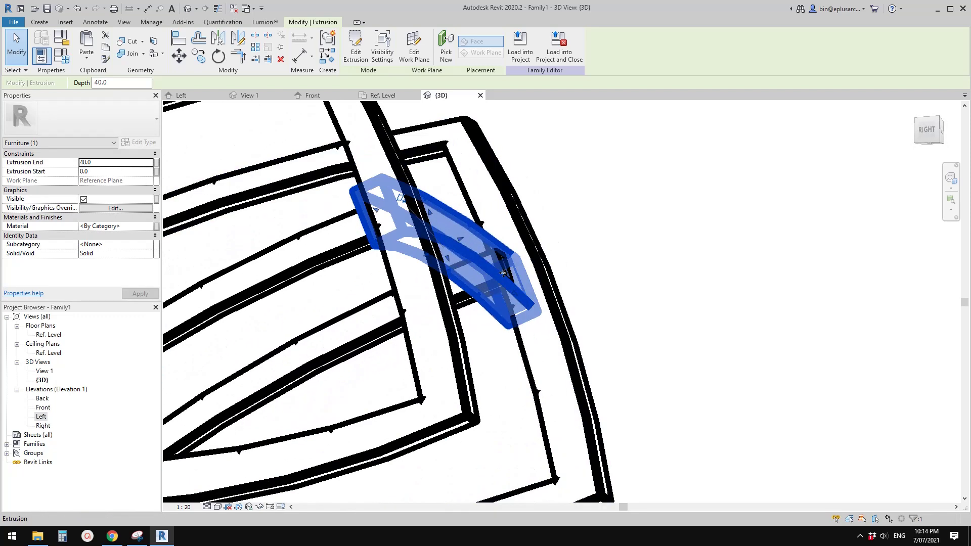
click(105, 163)
text(2)
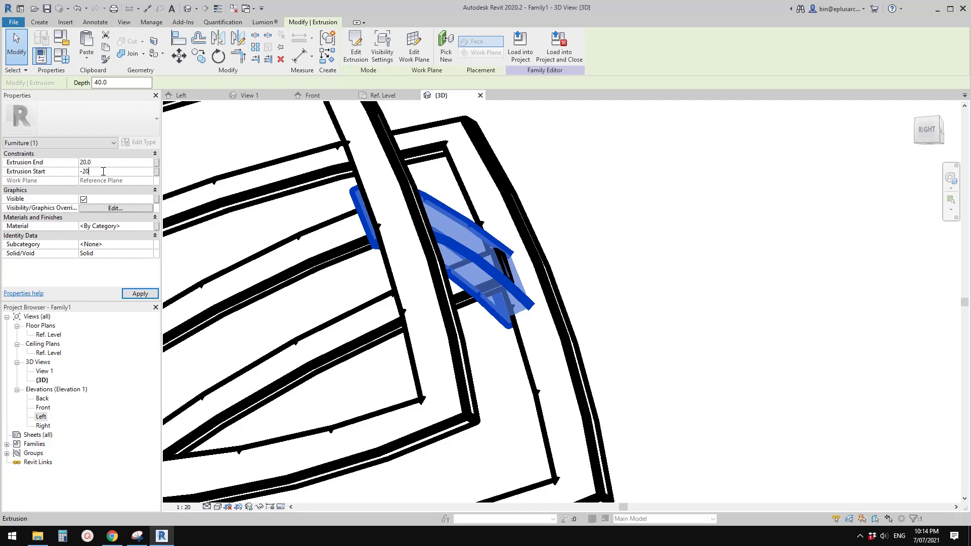
scroll(600, 245, down, 1)
click(581, 256)
mouse_move(581, 256)
shift+middle_down()
mouse_move(583, 232)
mouse_move(577, 241)
shift+middle_up()
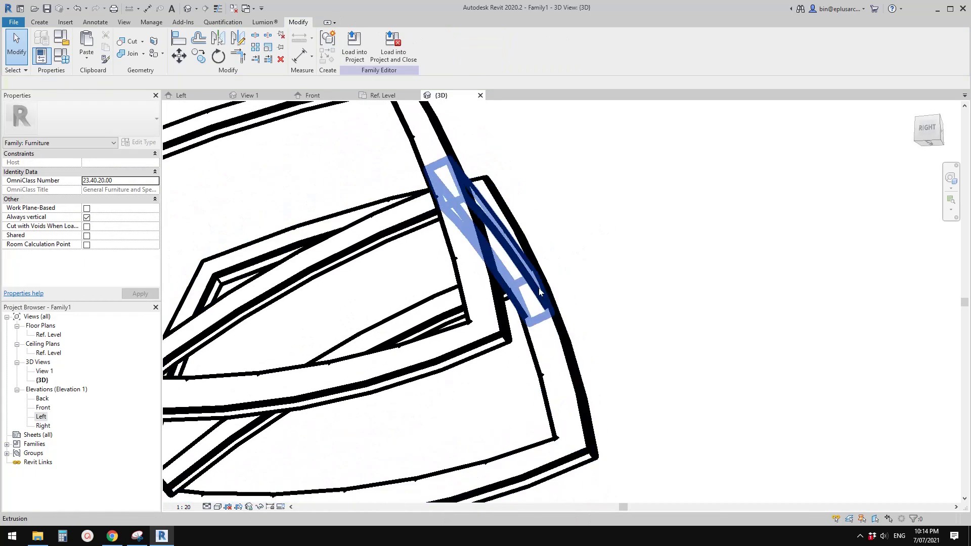
Join the front crossbar's geometry with both side frames
shift+middle_drag(540, 292, 386, 285)
click(128, 54)
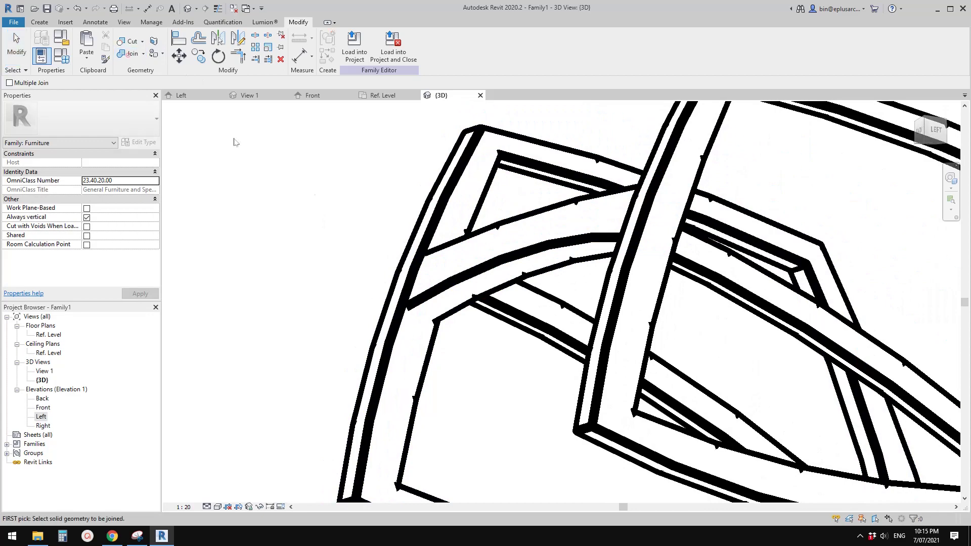
click(445, 195)
click(506, 243)
middle_drag(531, 253, 696, 310)
click(731, 220)
click(754, 275)
key(Escape)
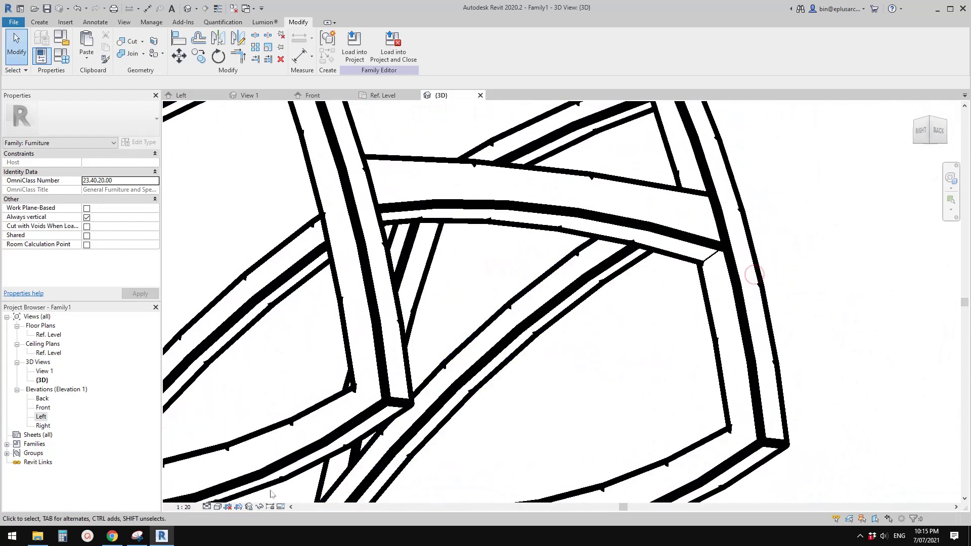
Set the 3D view's scale to 1:10
click(183, 507)
click(197, 396)
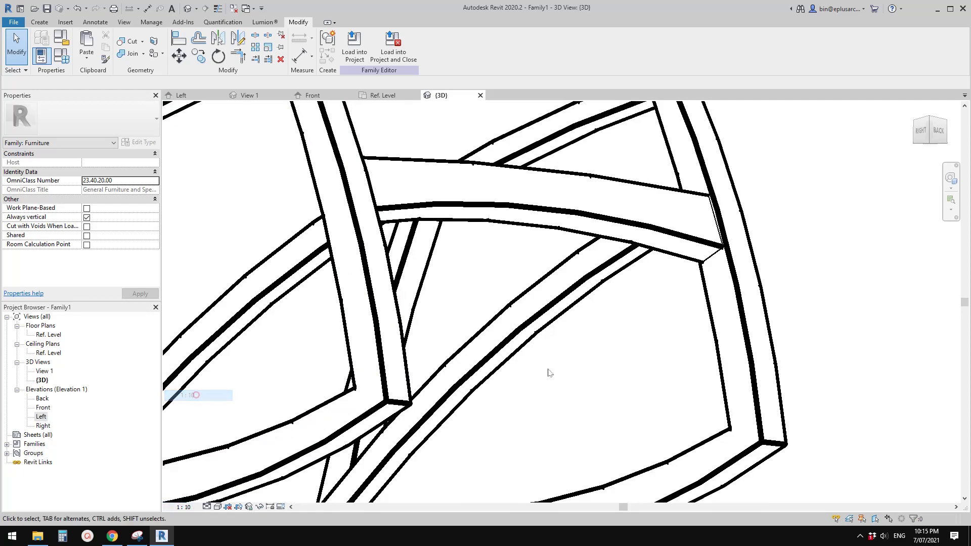
shift+middle_drag(550, 373, 561, 302)
Join the two curved seat rails' geometry with the front crossbar
click(132, 55)
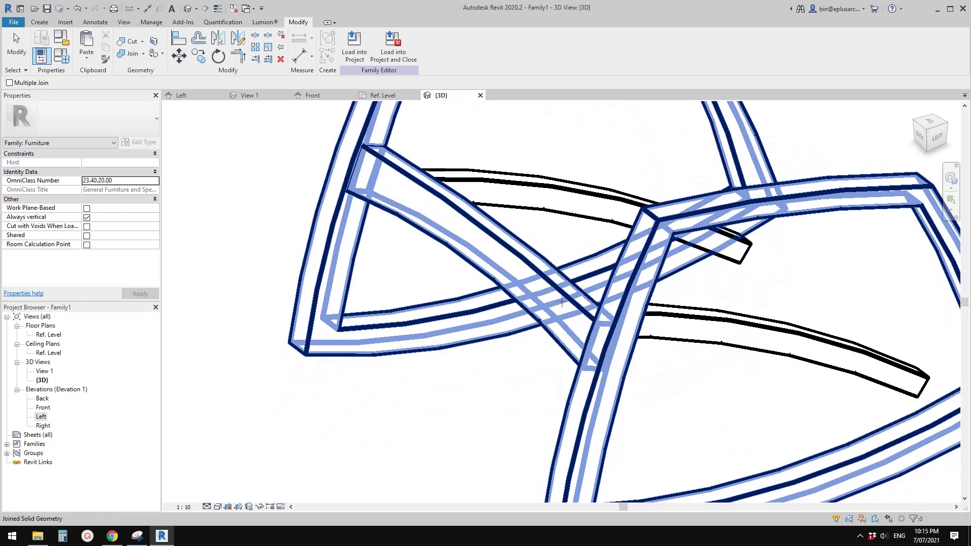
shift+middle_drag(676, 325, 760, 335)
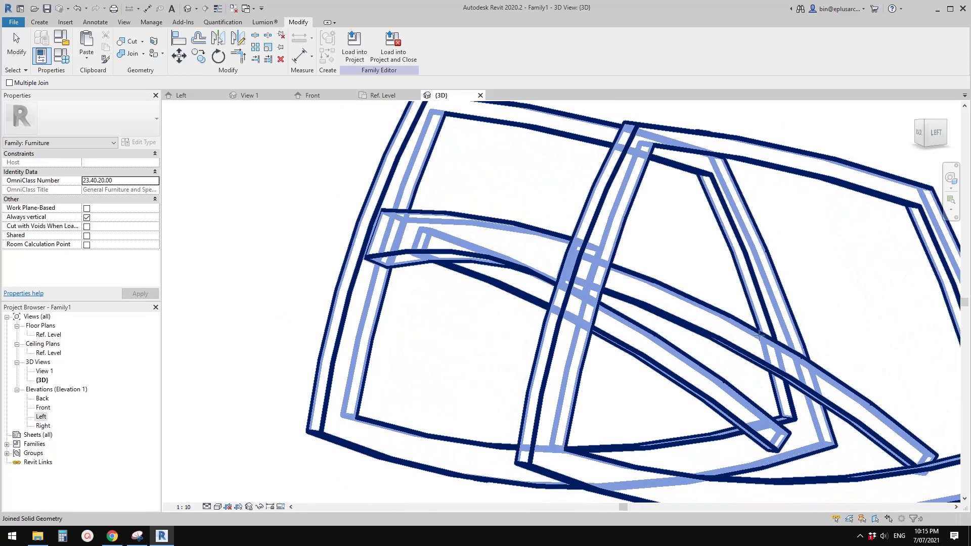
click(759, 335)
key(Escape)
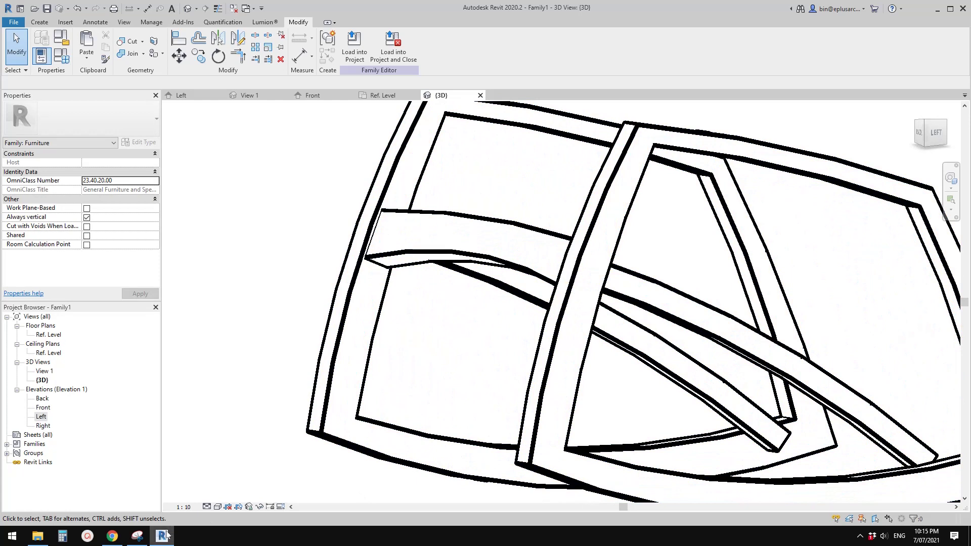
Compare the lower frame in the chair's Chrome photo with the rail and crossbar connection in Revit's 3D view
click(112, 536)
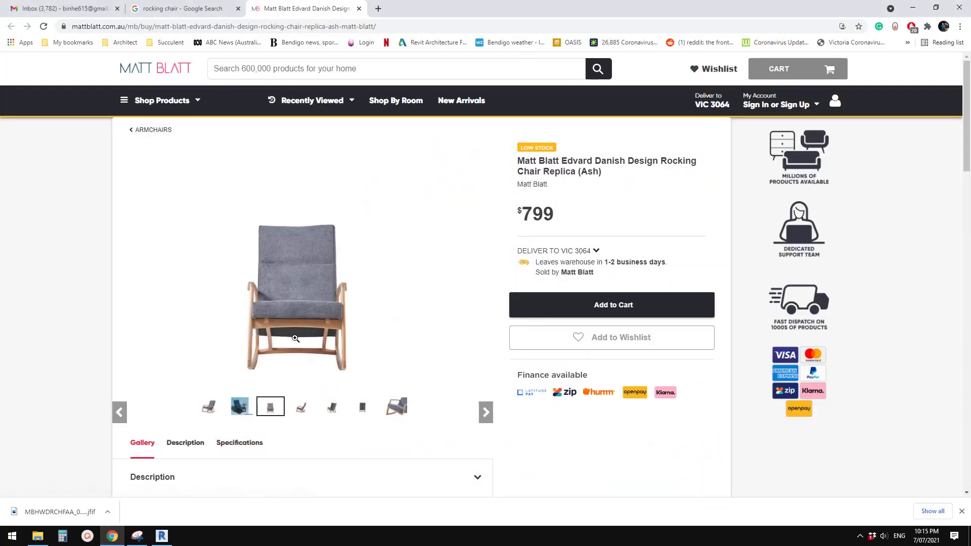
click(162, 536)
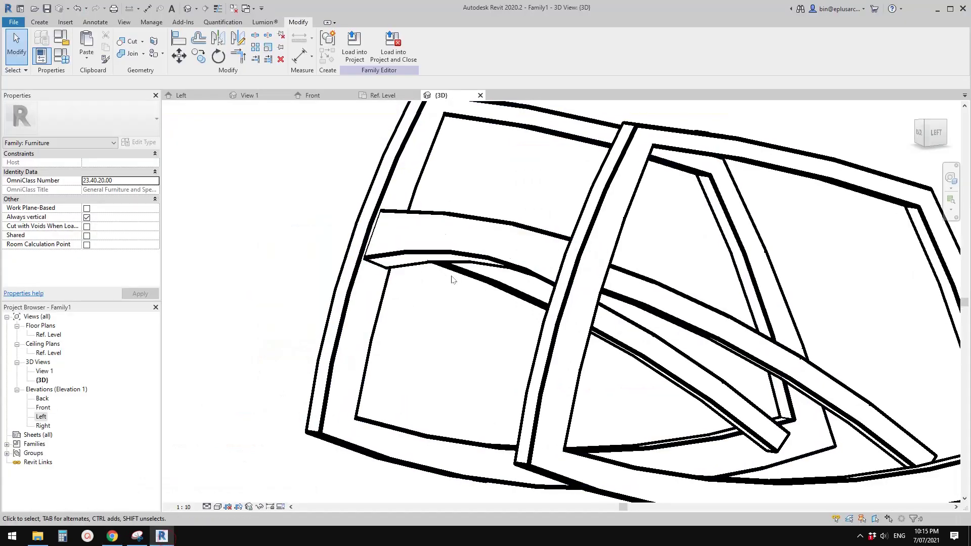
click(453, 253)
drag(401, 226, 386, 217)
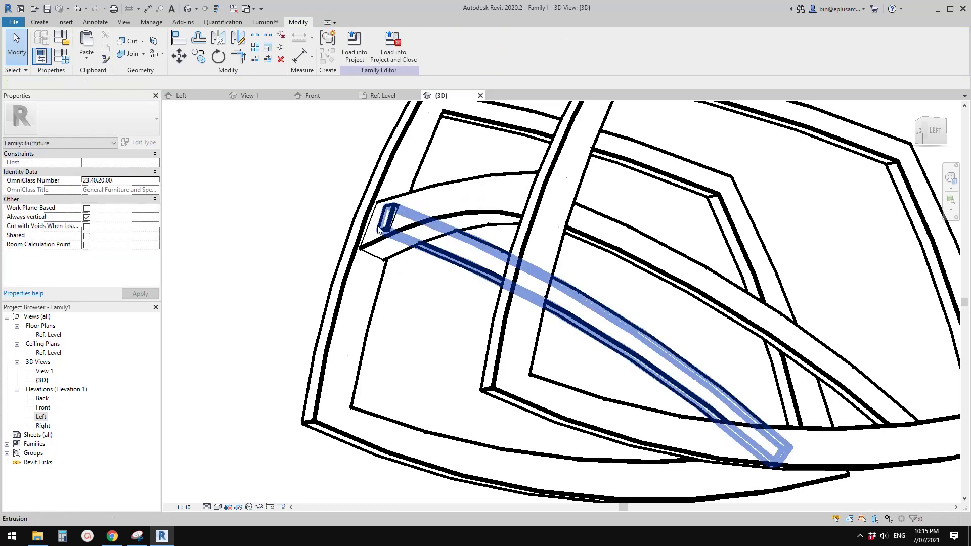
Try to align the curved seat rail with the front crossbar
key(a)
middle_drag(526, 205, 526, 211)
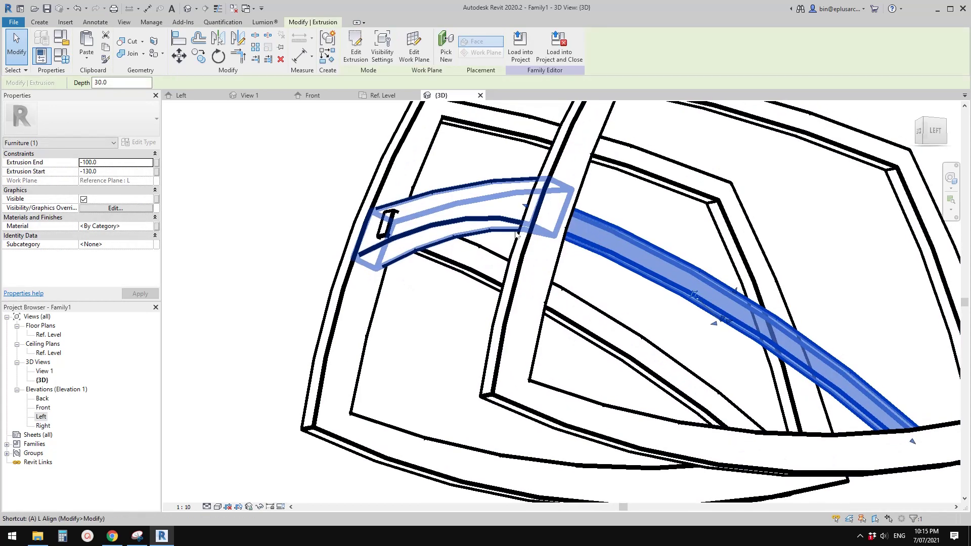
key(l)
click(594, 241)
mouse_move(527, 205)
mouse_down()
mouse_move(506, 203)
mouse_move(516, 206)
mouse_up()
key(Escape)
shift+middle_drag(498, 213, 605, 263)
Open the Left elevation to work on the seat rails' rear ends over the chair image
scroll(633, 275, down, 3)
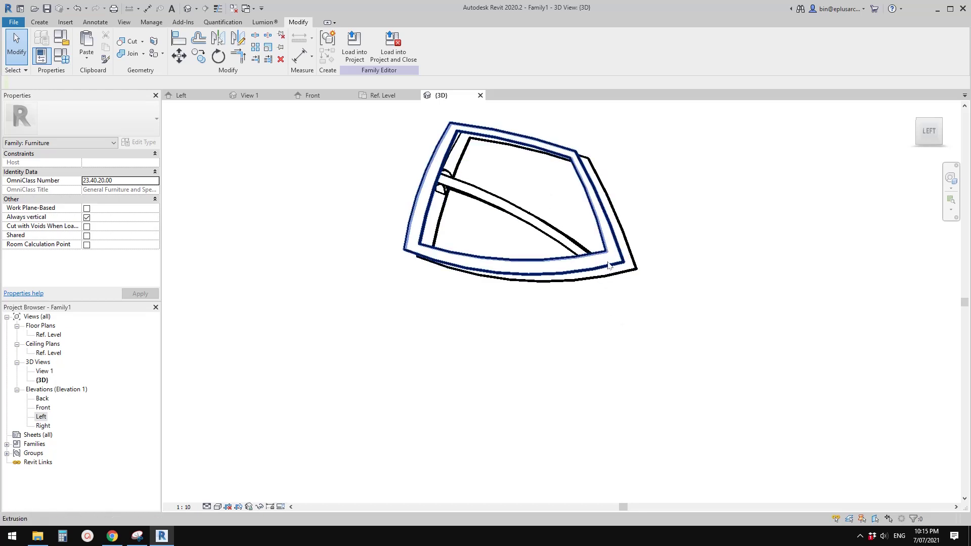
scroll(652, 231, down, 1)
middle_drag(652, 231, 644, 238)
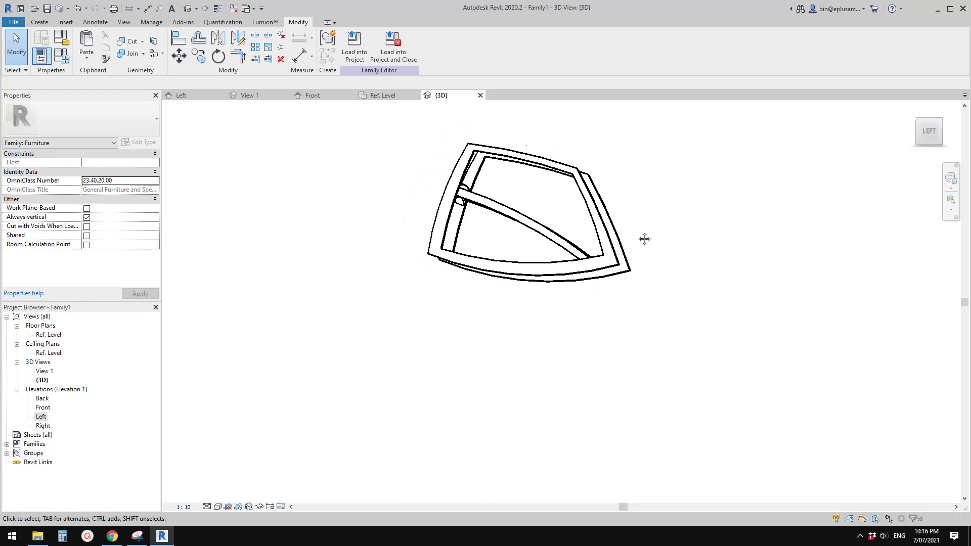
scroll(645, 228, up, 2)
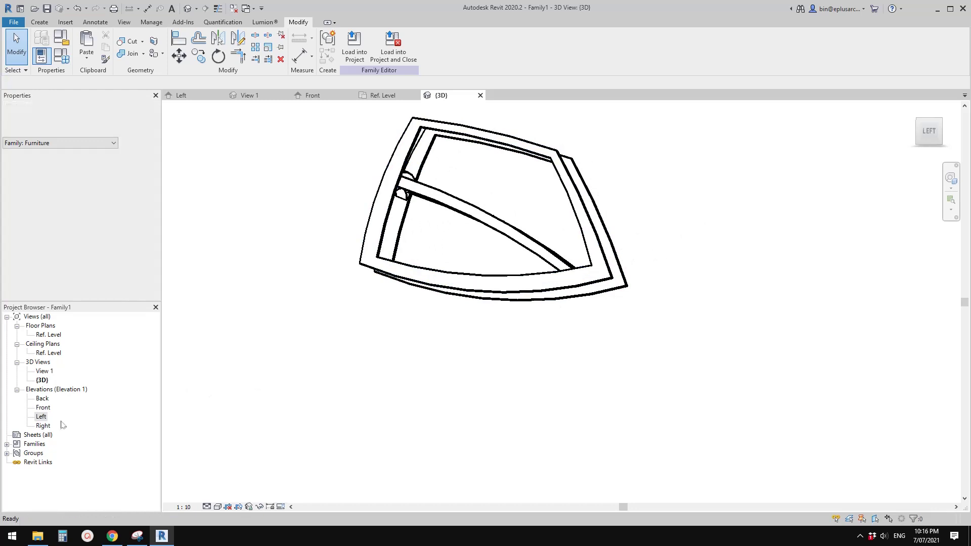
double_click(42, 417)
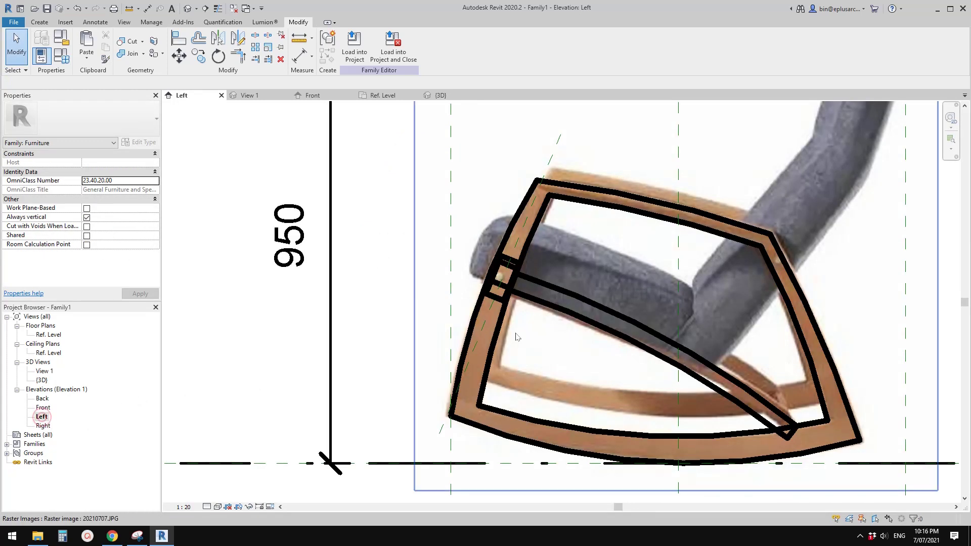
scroll(607, 349, down, 2)
scroll(607, 349, up, 1)
middle_drag(614, 344, 573, 320)
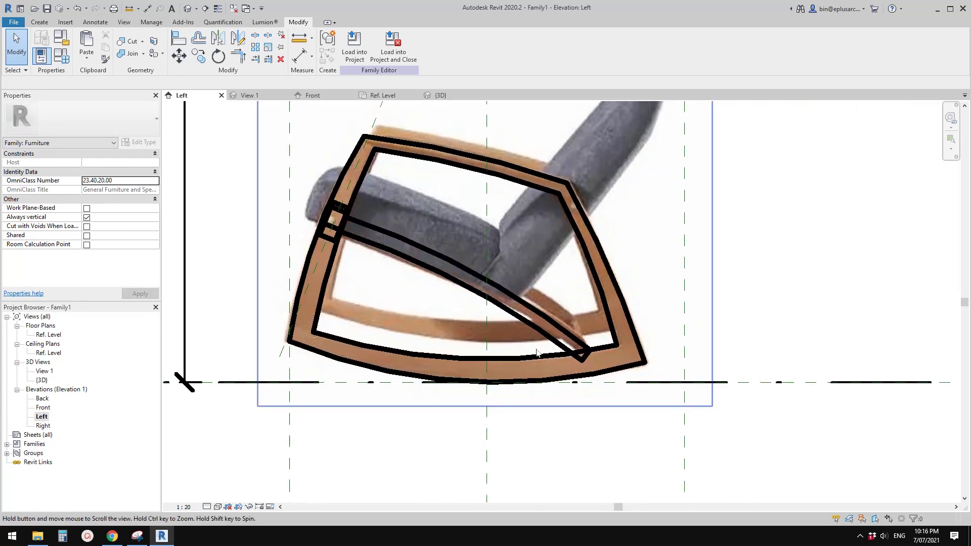
middle_drag(614, 329, 610, 331)
Draw a sloping reference plane through the rear ends of the seat rails, roughly perpendicular to them
key(r)
key(p)
scroll(610, 331, up, 2)
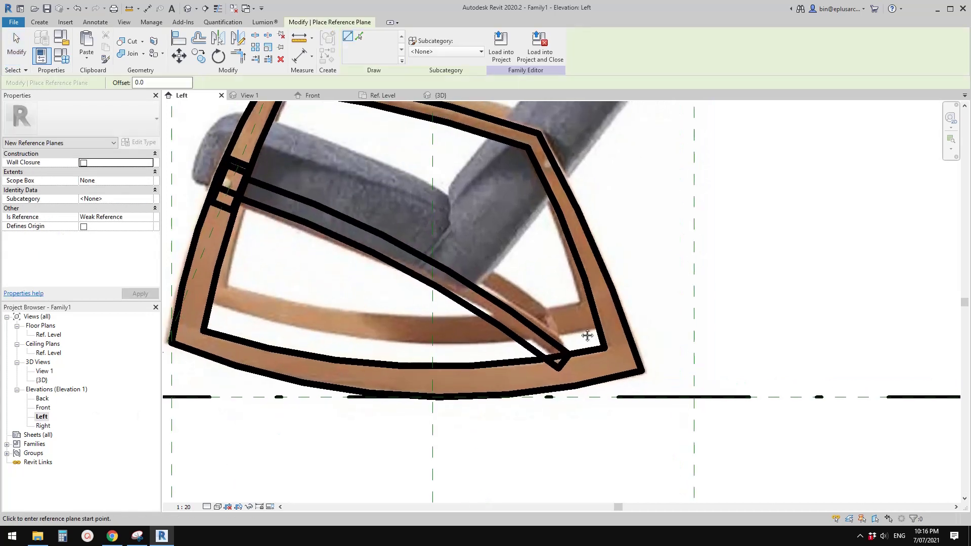
click(530, 277)
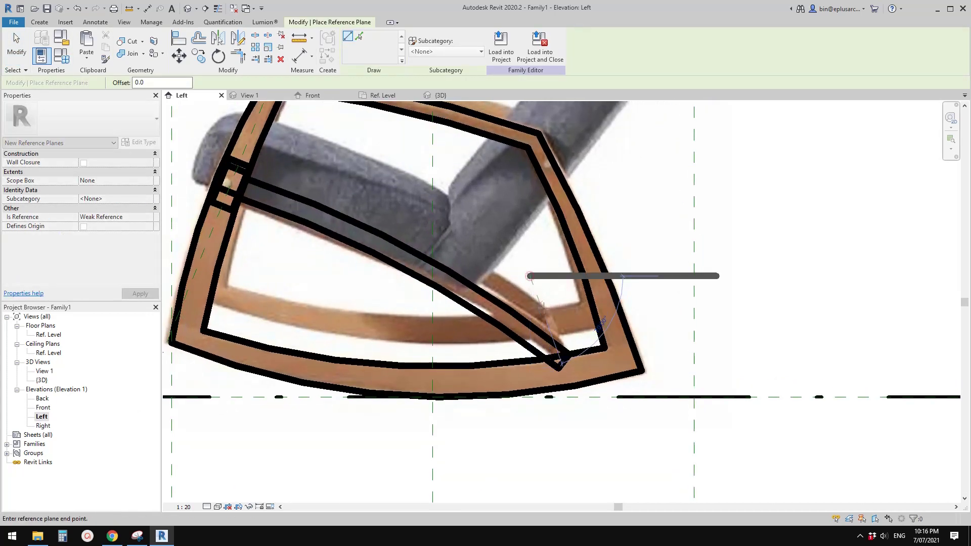
click(585, 434)
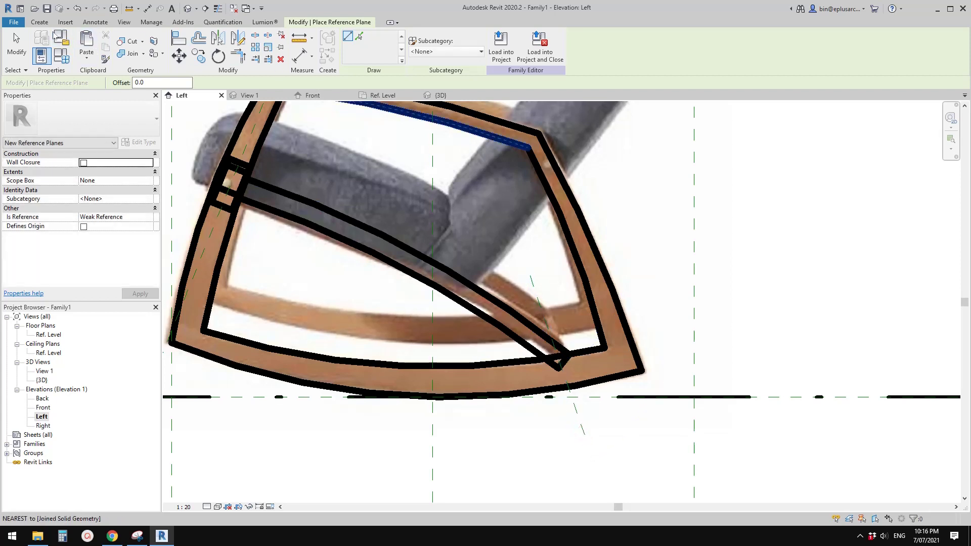
Start an extrusion with the sloping reference plane at the rails' rear ends as its work plane, and open the Back elevation for sketching
click(40, 23)
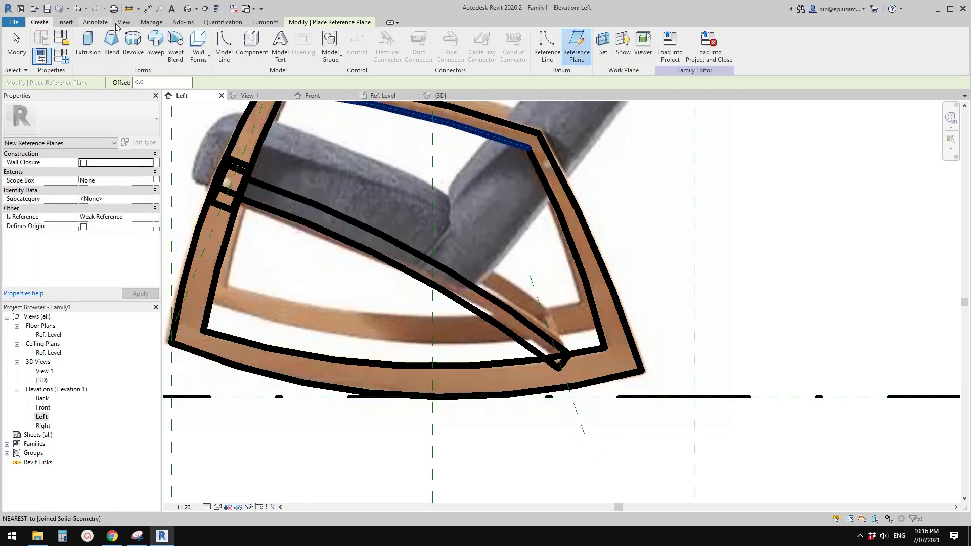
click(83, 45)
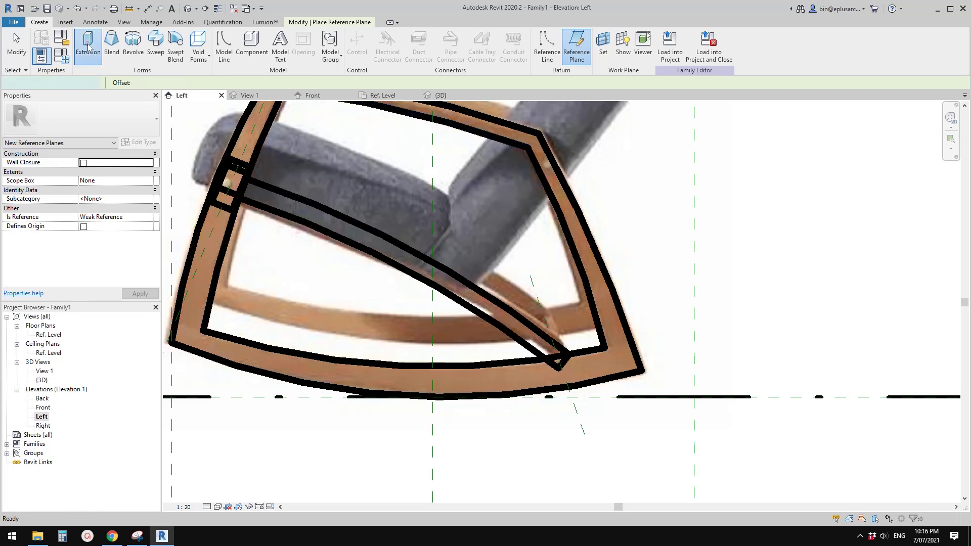
click(440, 44)
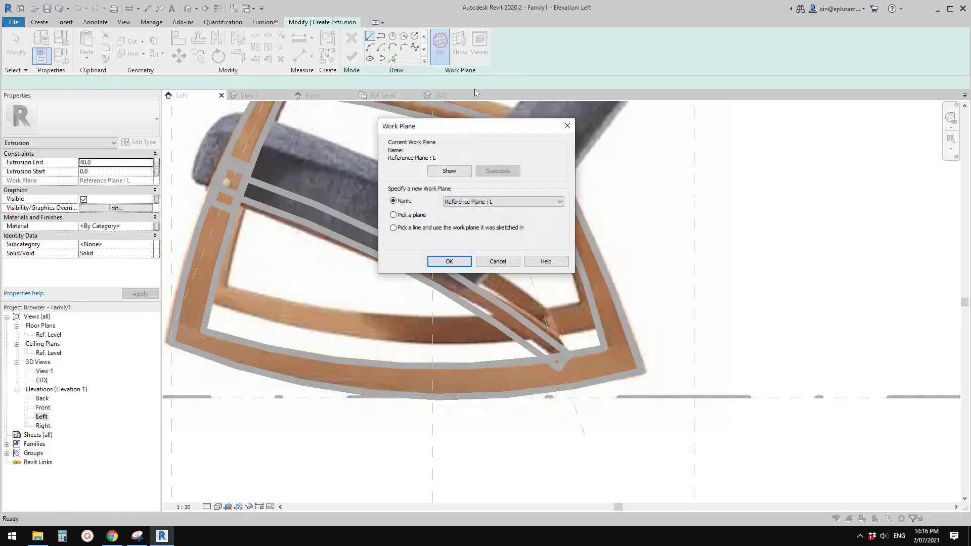
click(444, 261)
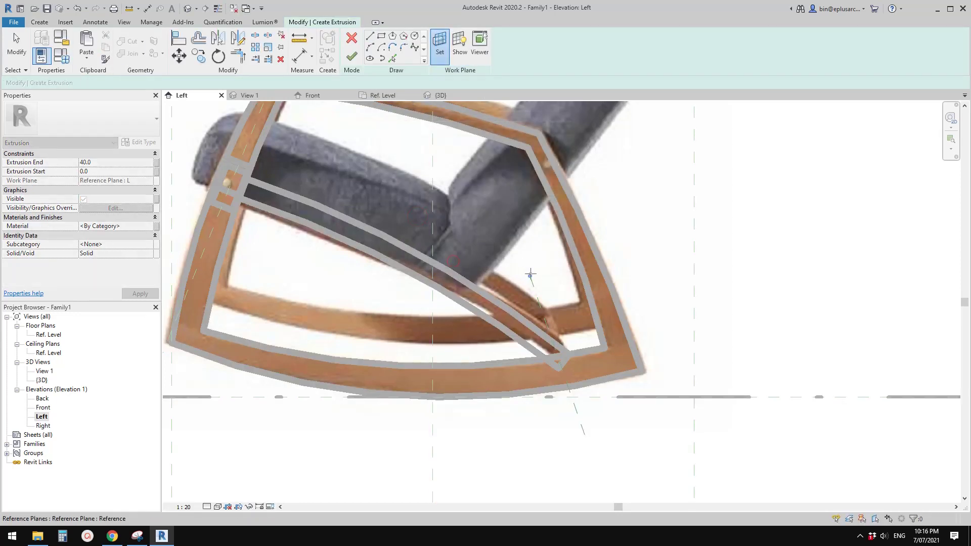
click(535, 291)
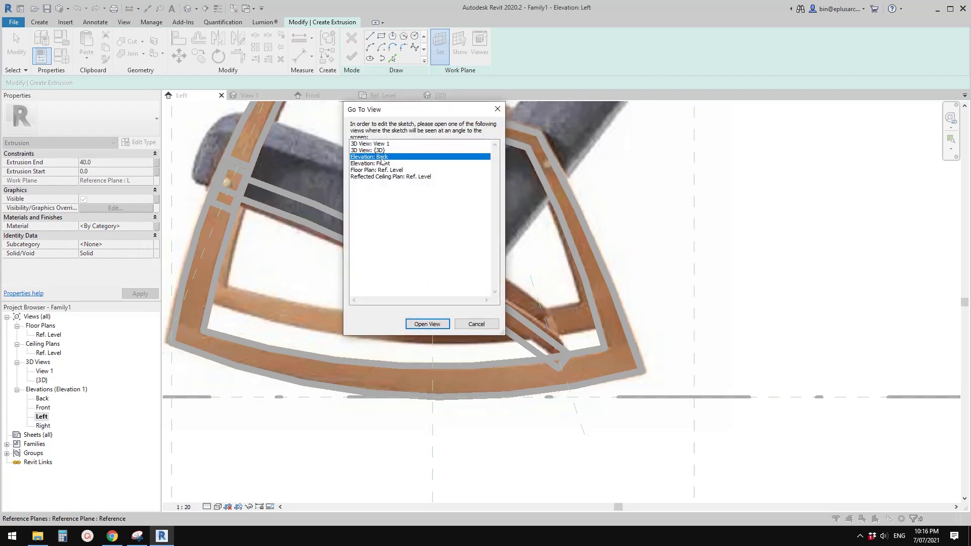
click(427, 324)
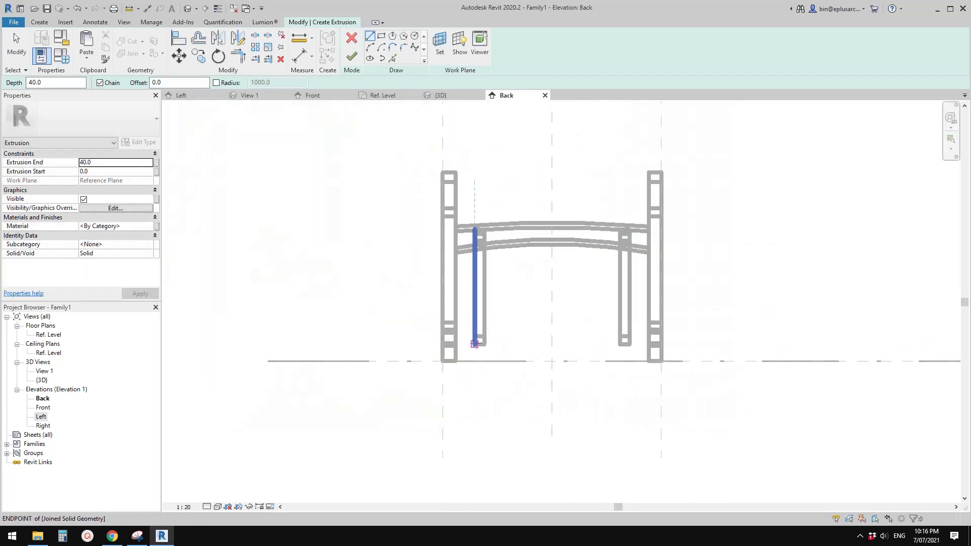
Check the chair's rear-view photo in Chrome and, back in Revit, sketch a shallow upward arc about 649 mm wide between the two side frames
scroll(474, 344, up, 2)
click(113, 537)
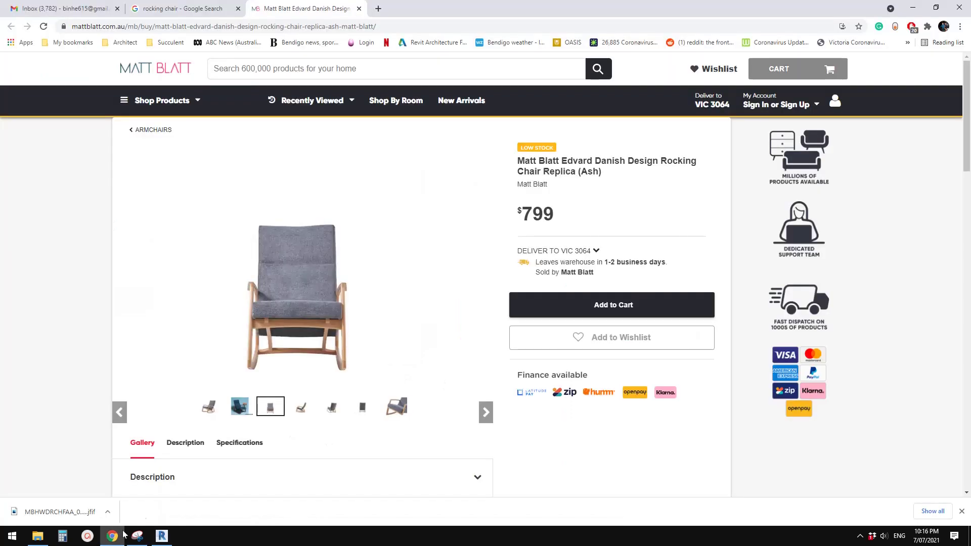
click(362, 411)
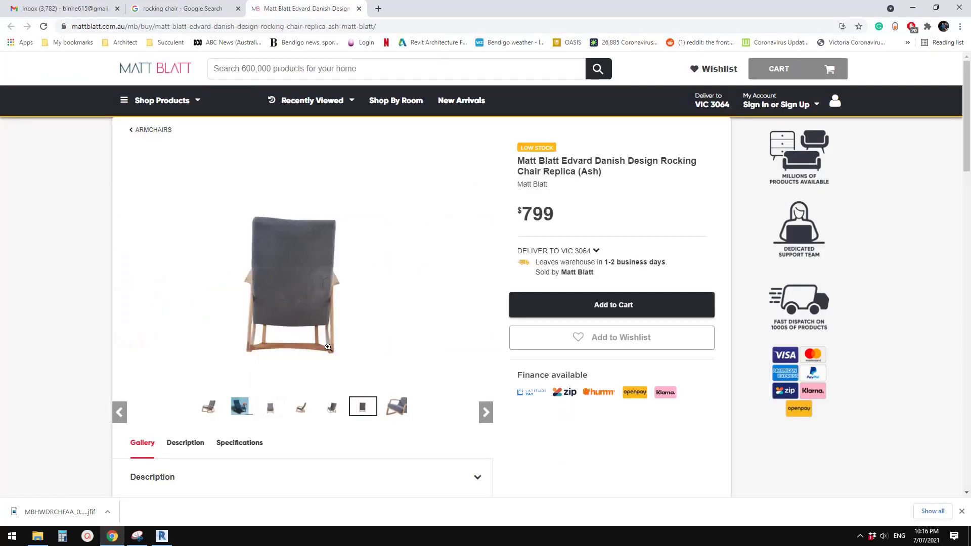
click(162, 536)
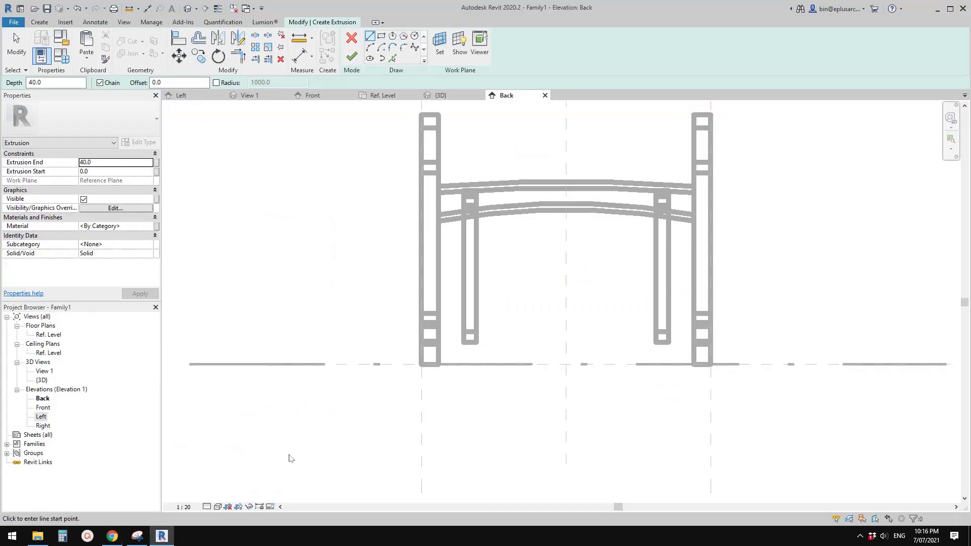
scroll(453, 269, up, 2)
click(370, 47)
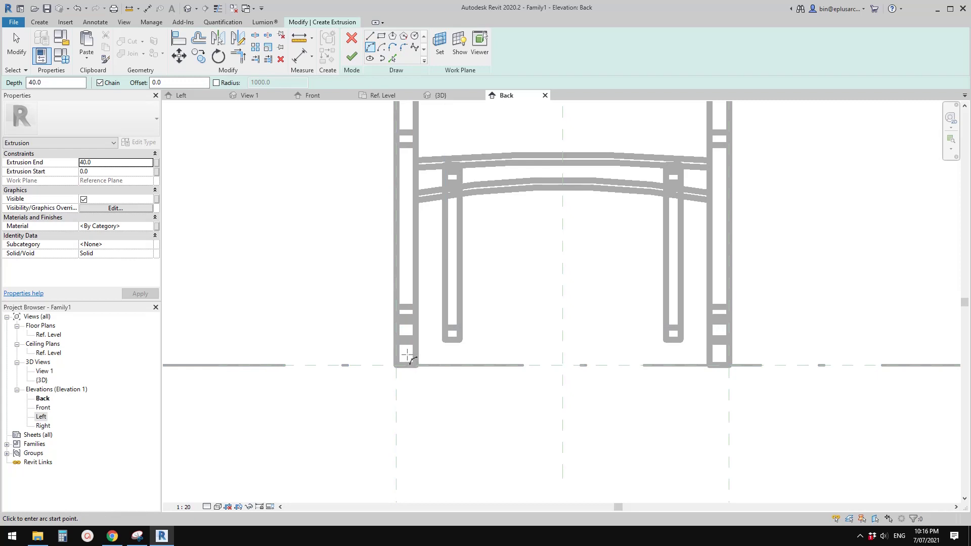
click(721, 354)
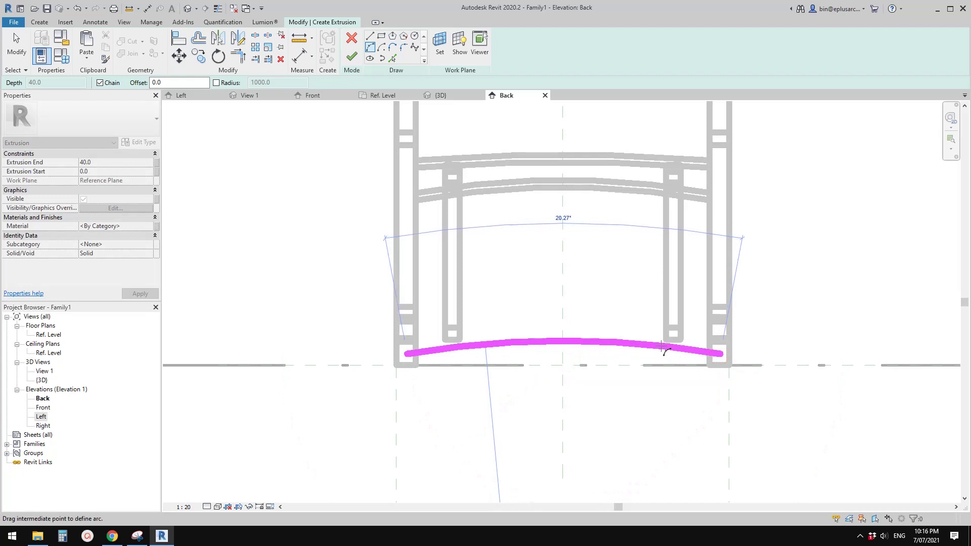
click(662, 346)
Draw a vertical line about 58 mm long up from one end of the arc and mirror it about the centre reference plane
click(370, 36)
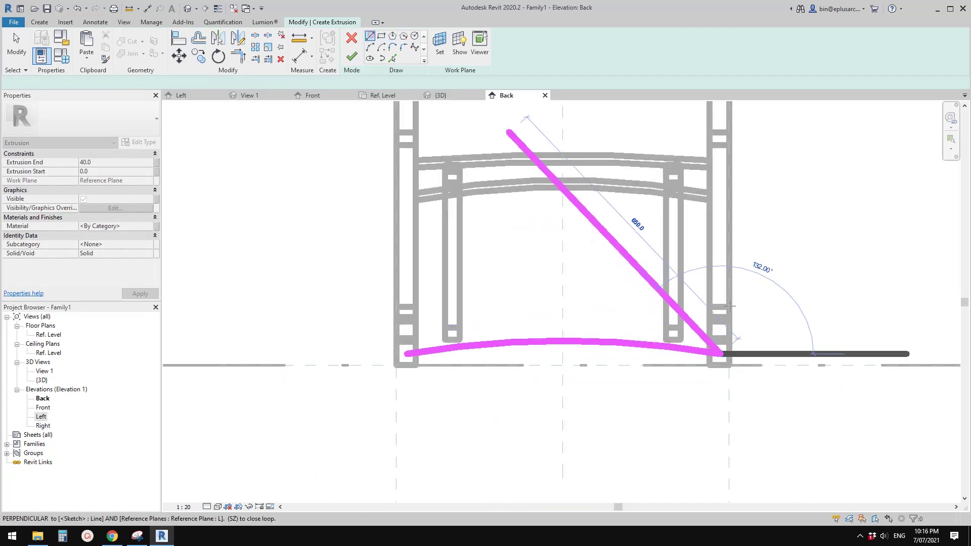
click(723, 328)
key(Escape)
key(Escape)
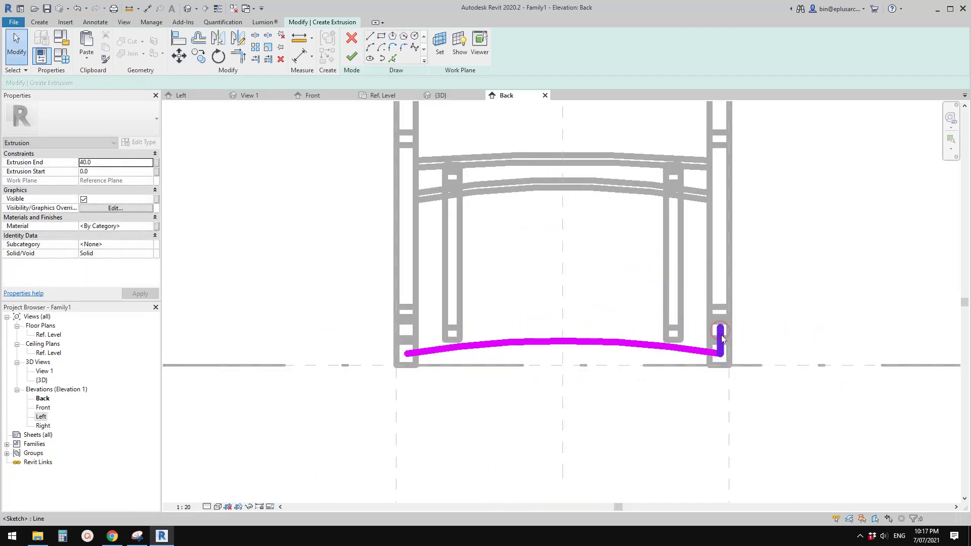
click(723, 339)
key(m)
key(m)
click(564, 297)
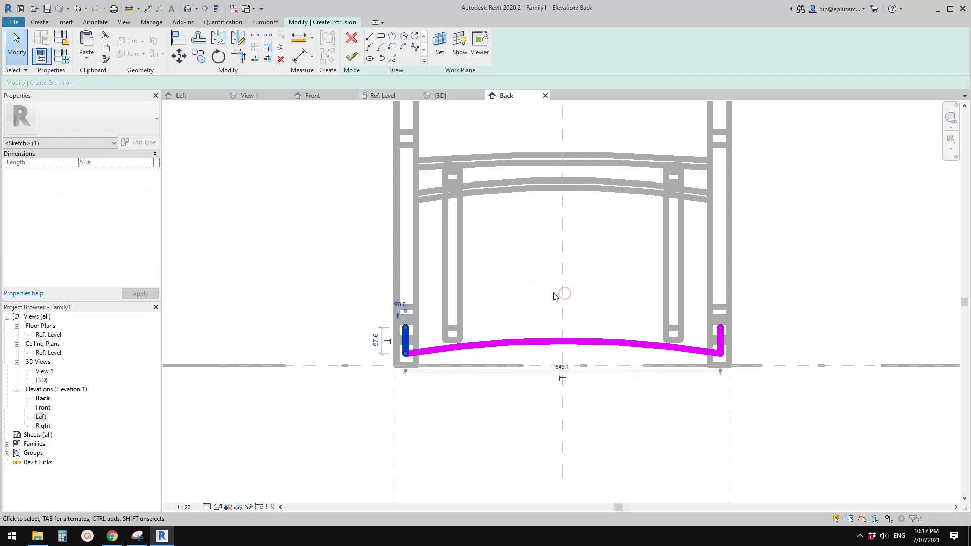
click(377, 355)
Recheck the rear photo in Chrome, then in Revit sketch a line sloping up from the mirrored end line and a 40 mm horizontal line over the rail
click(112, 537)
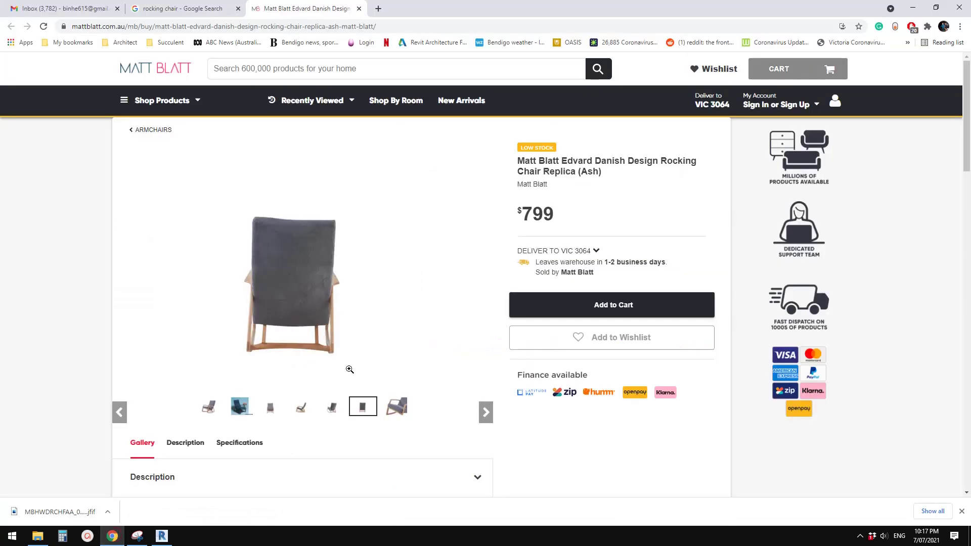
click(162, 537)
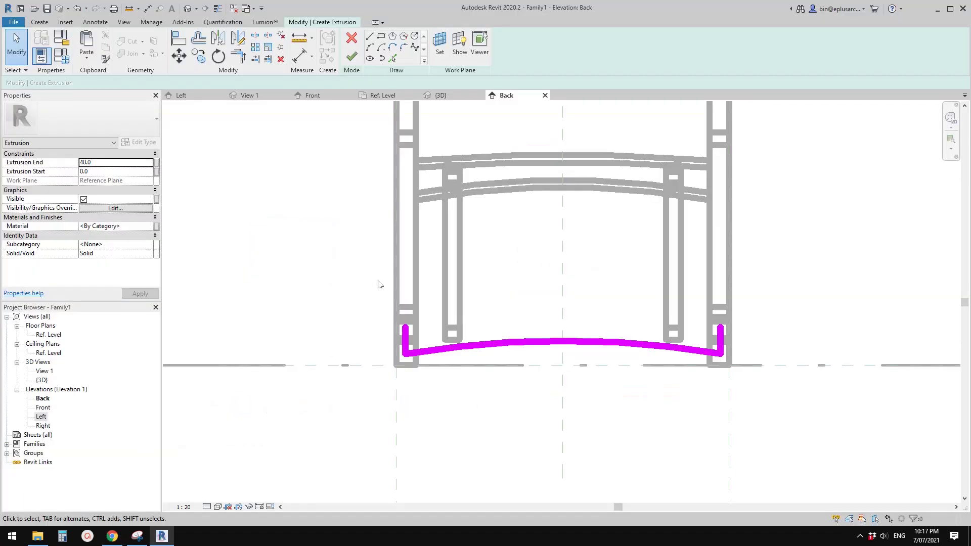
scroll(410, 327, up, 2)
click(369, 35)
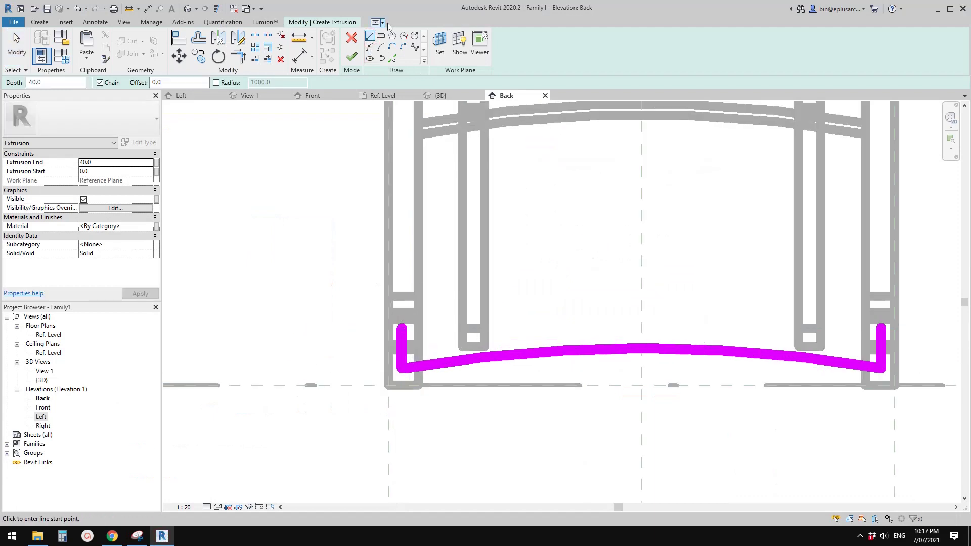
click(407, 344)
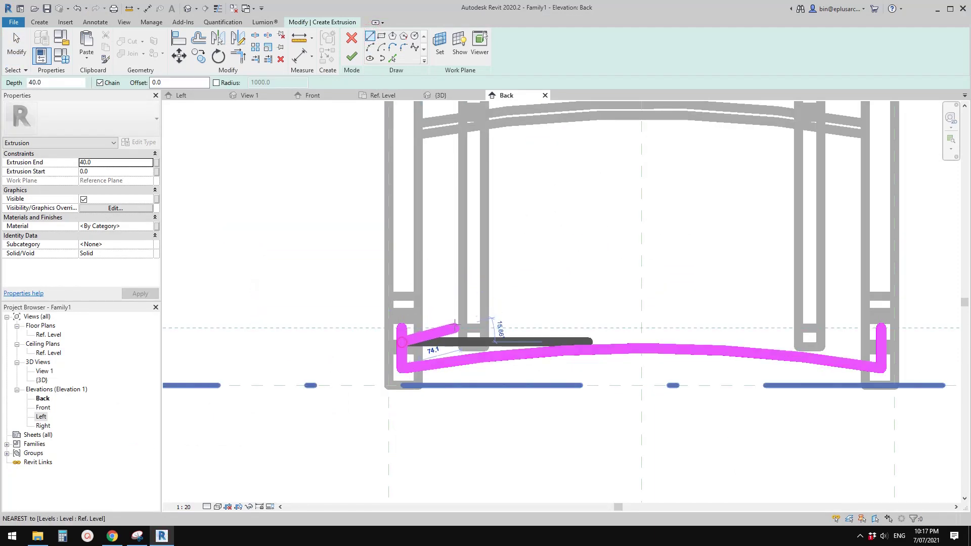
click(461, 322)
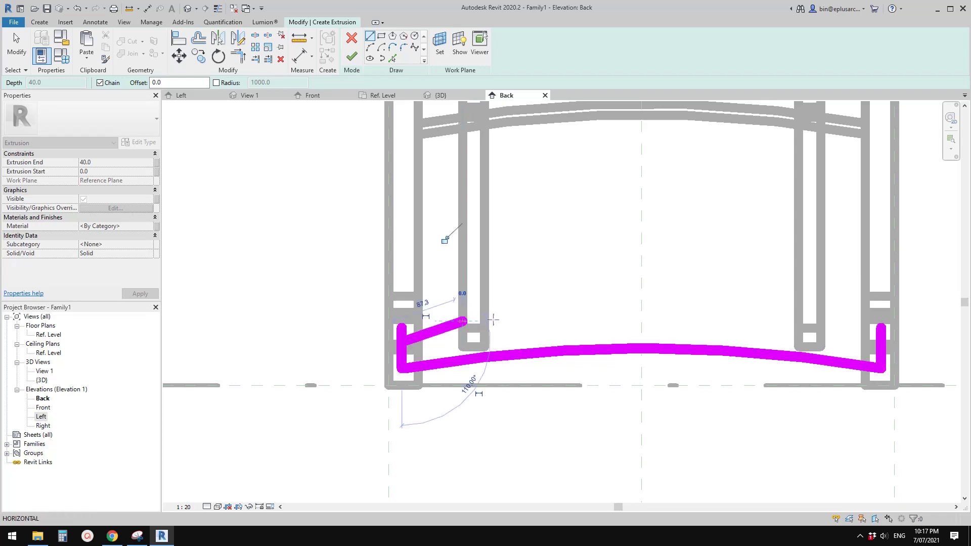
click(494, 320)
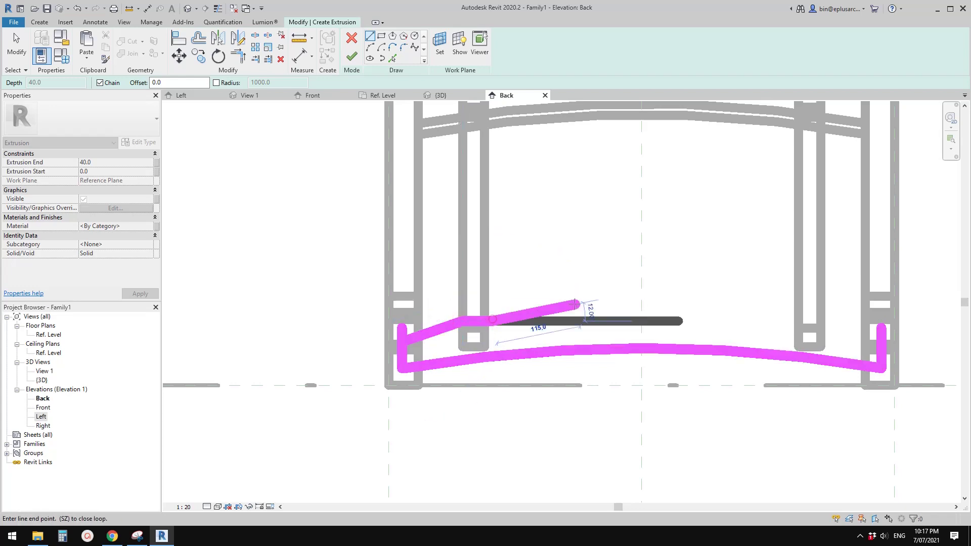
key(Escape)
key(Escape)
Mirror the sloping line and the short horizontal line about the centre reference plane
click(478, 324)
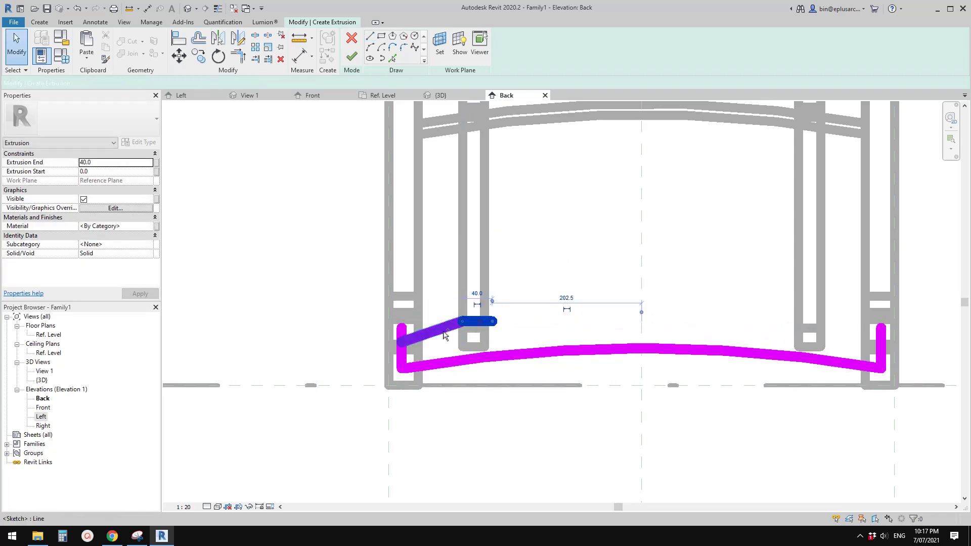
ctrl+click(443, 332)
scroll(612, 318, down, 1)
key(m)
key(m)
click(611, 263)
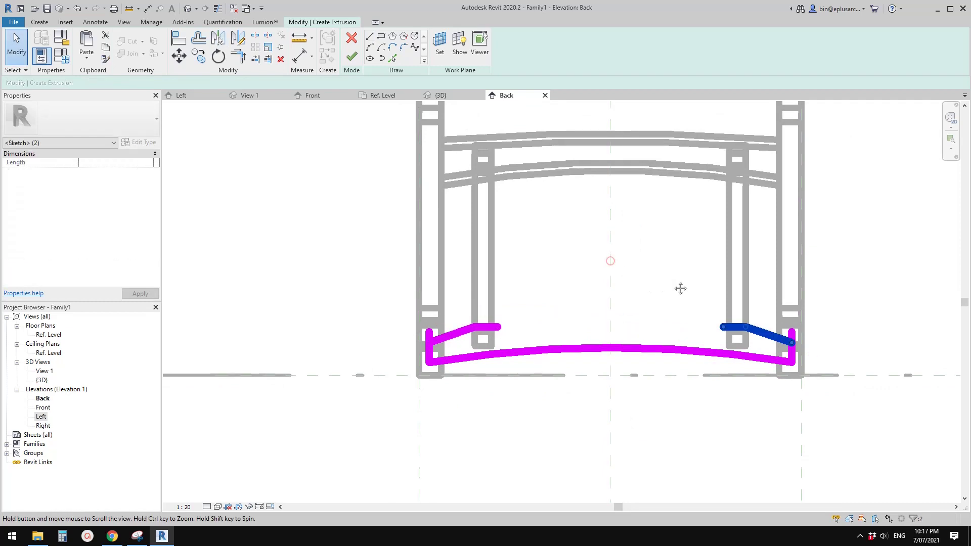
Glance at the Chrome photo, then in Revit join the upper lines into one straight top edge and trim the sloping ends to the vertical lines
click(120, 536)
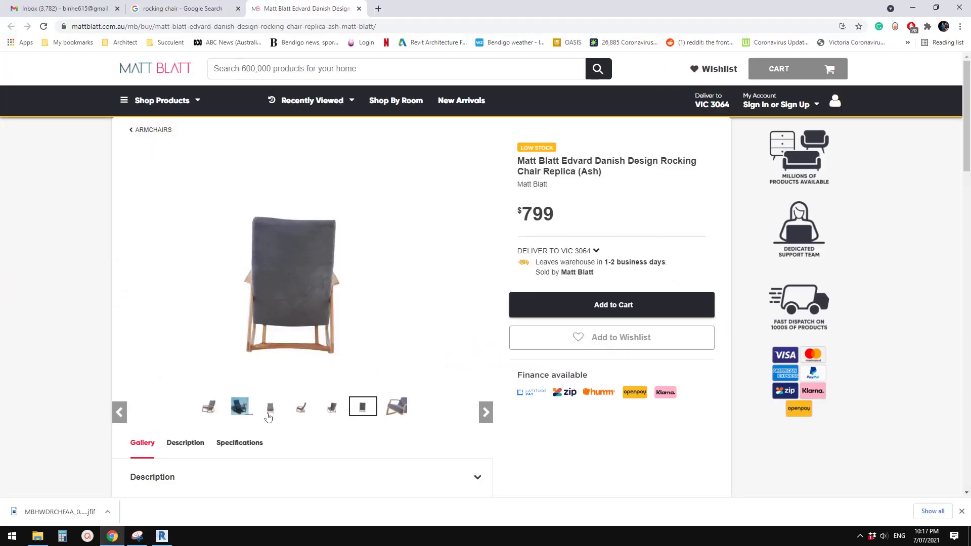
click(162, 536)
click(501, 335)
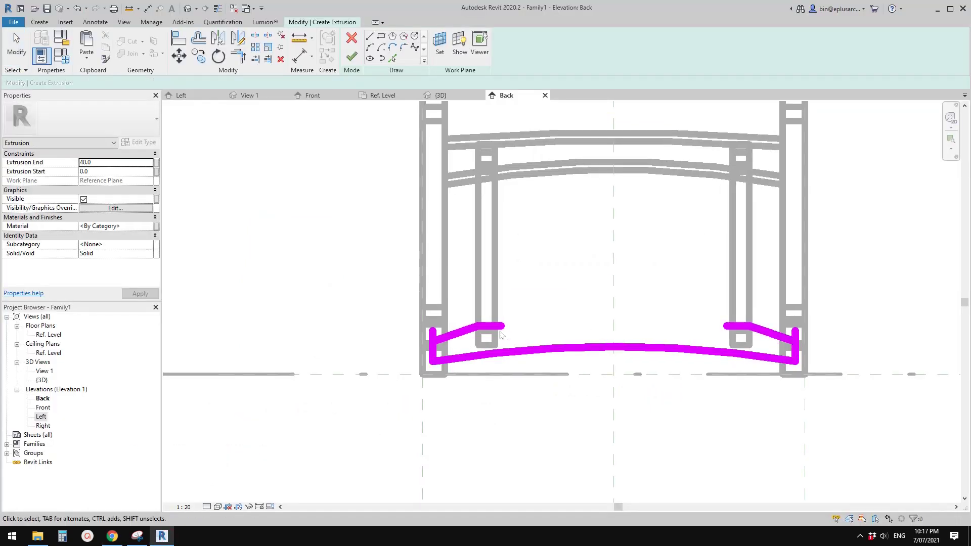
key(r)
click(475, 335)
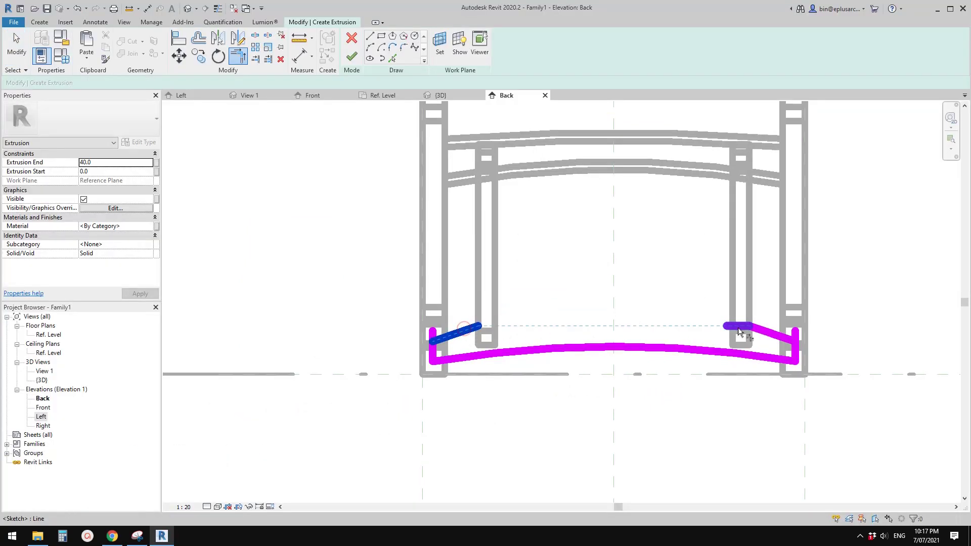
click(738, 331)
click(783, 329)
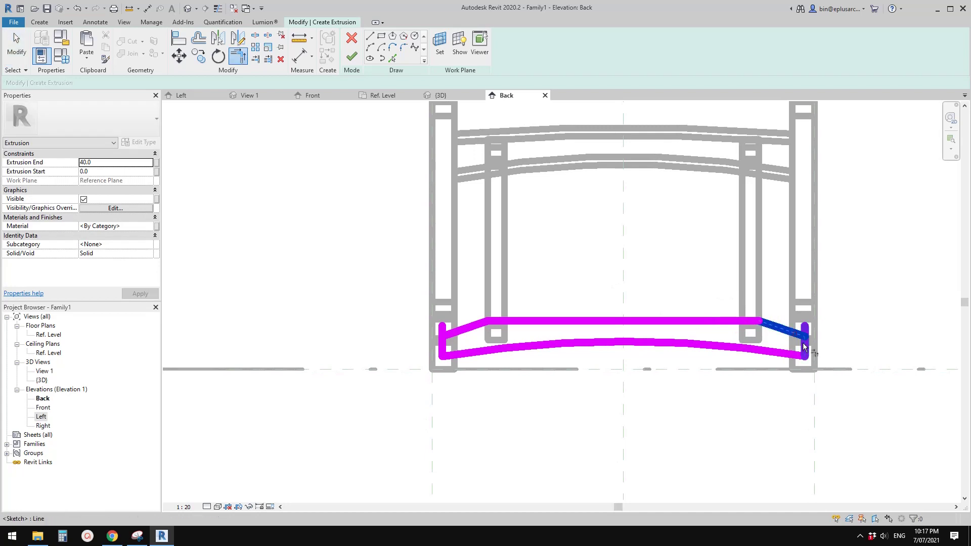
click(443, 349)
scroll(536, 227, down, 1)
key(Escape)
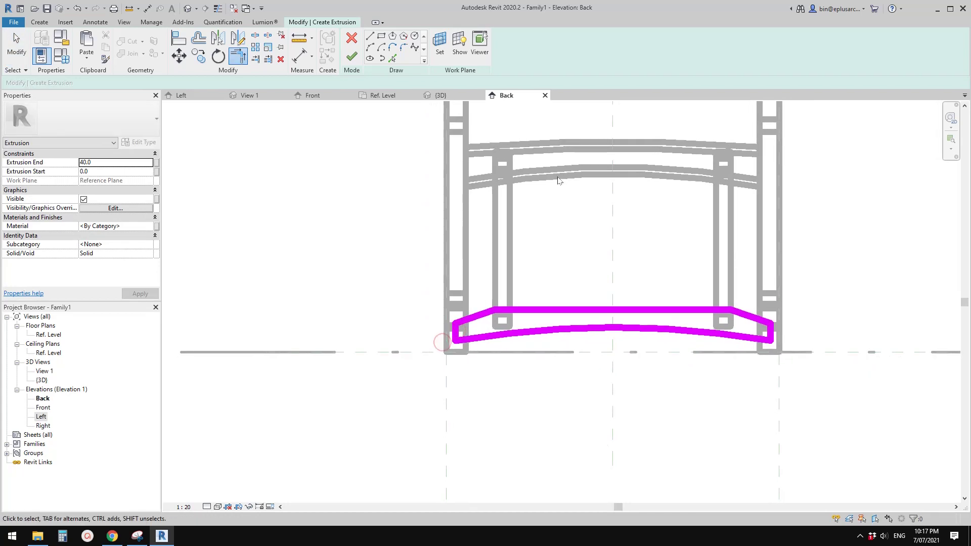
Try to finish the crossbar sketch, then trim the bottom arc and the vertical end lines to each other at both lower corners
click(352, 55)
key(Return)
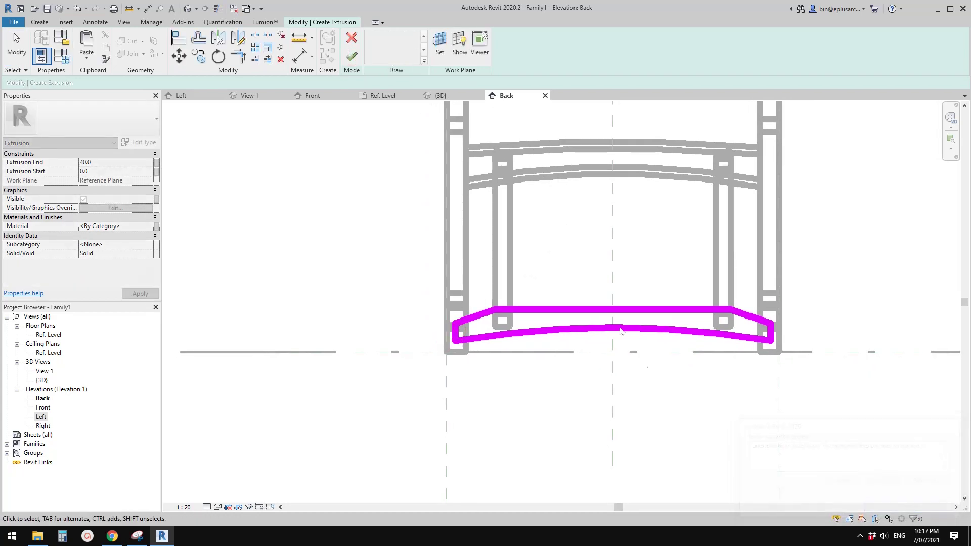
scroll(466, 367, up, 2)
drag(408, 319, 494, 372)
key(t)
key(r)
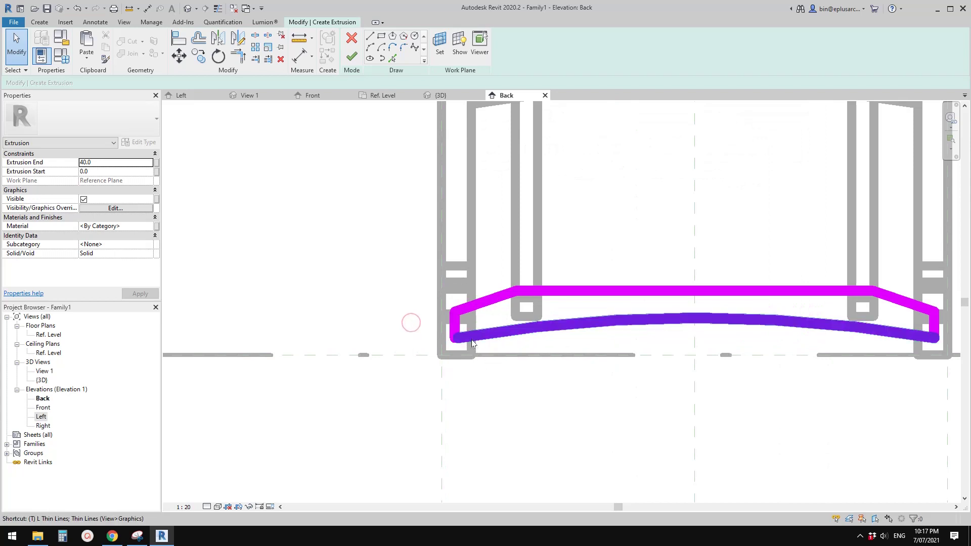
click(468, 338)
middle_drag(580, 333, 549, 330)
click(887, 333)
click(905, 328)
key(Escape)
Finish the rear crossbar sketch as a solid extrusion 40 mm deep
scroll(480, 196, down, 1)
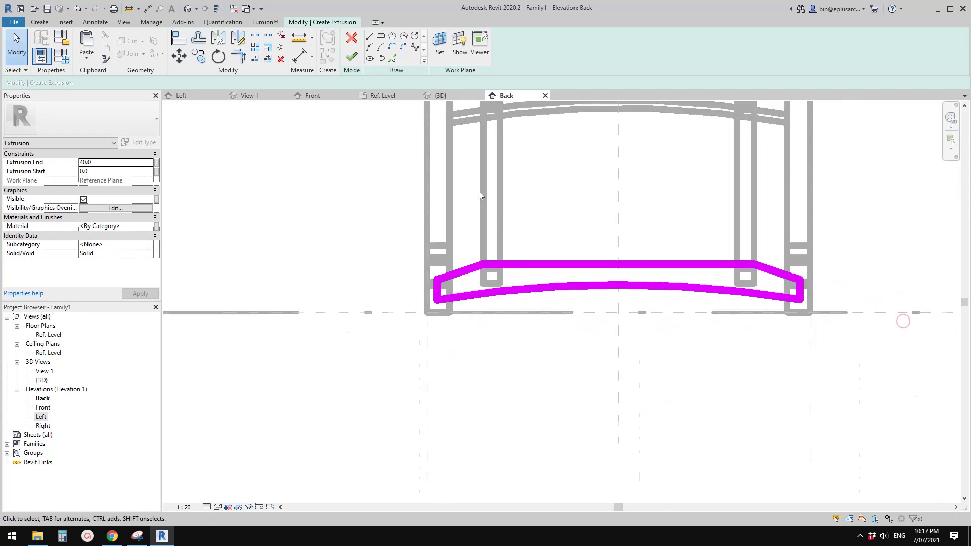
middle_drag(459, 318, 457, 341)
click(352, 57)
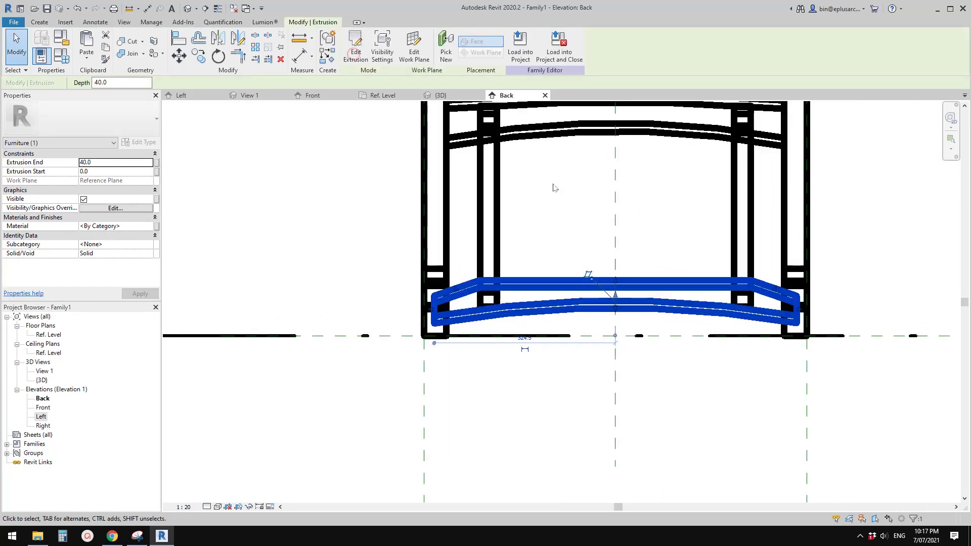
click(551, 186)
Inspect the rear crossbar's connection to the rails and side frames in the 3D view and the Left elevation
click(187, 8)
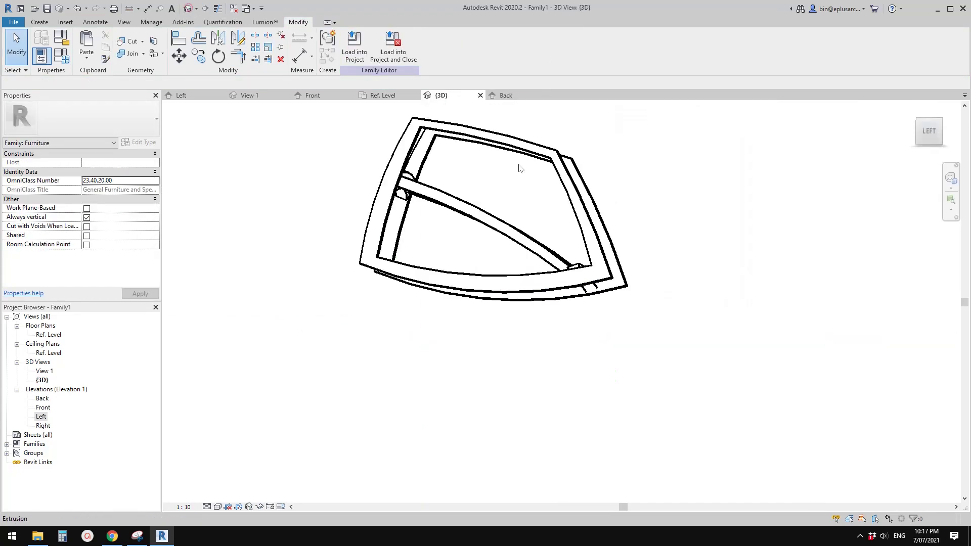
shift+middle_drag(523, 163, 583, 275)
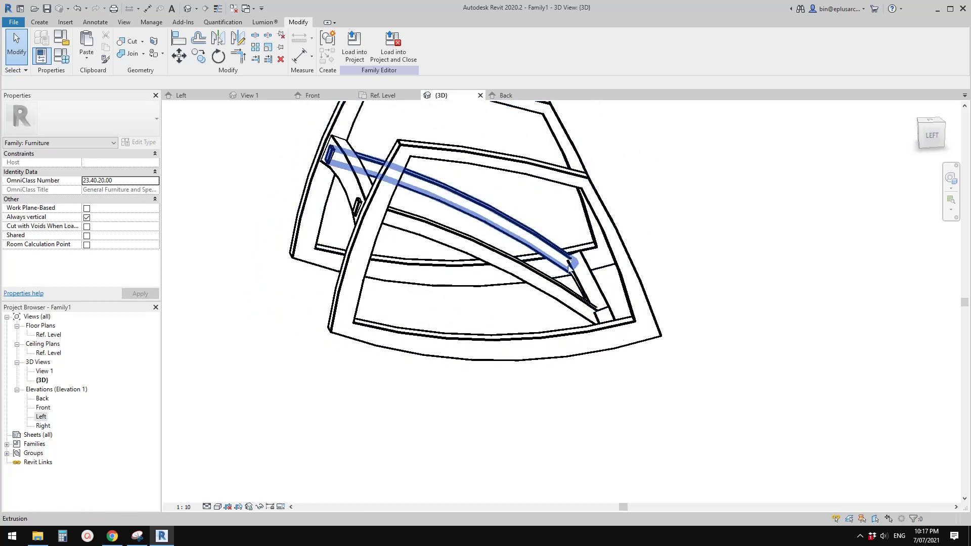
shift+middle_drag(556, 262, 547, 262)
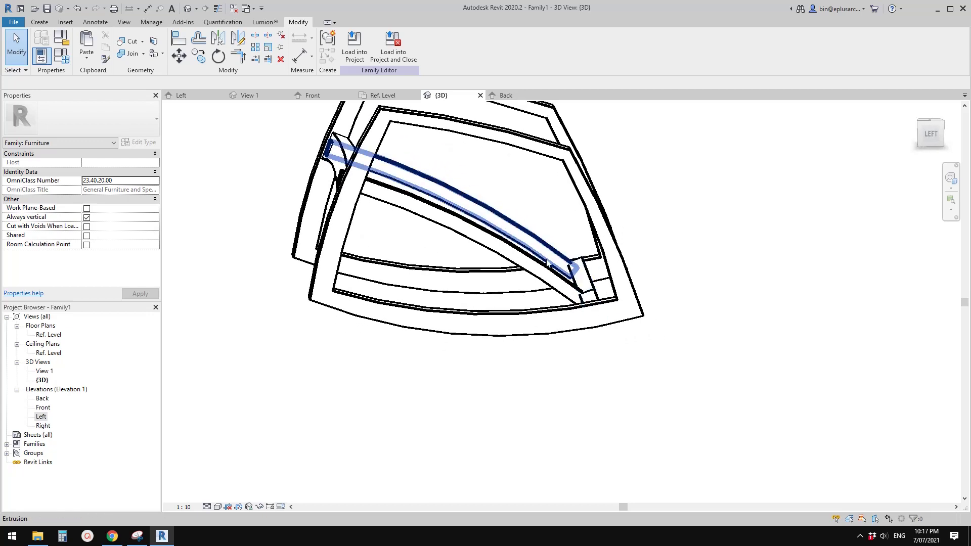
double_click(41, 417)
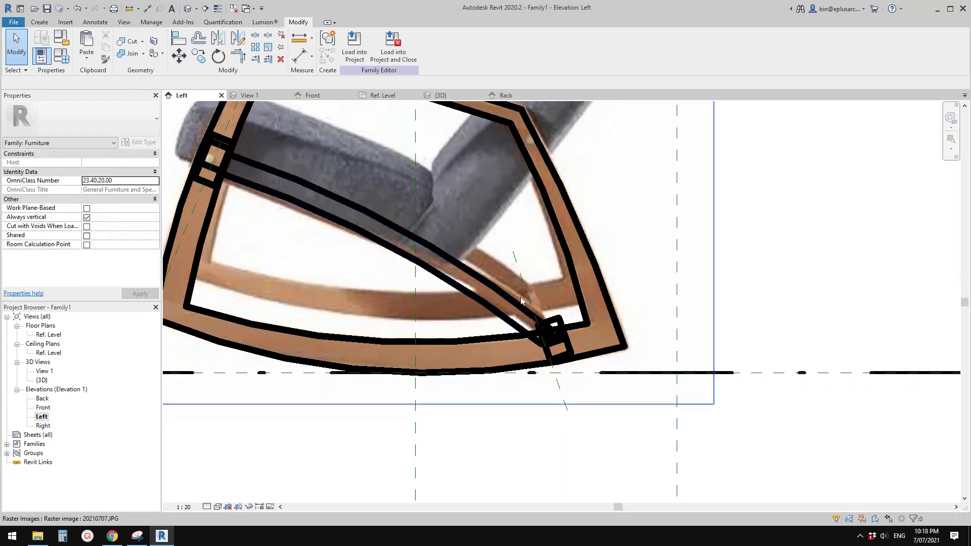
Rotate the sloping reference plane of the rear crossbar to about 62° from horizontal in the Left elevation
click(525, 290)
middle_drag(560, 329, 549, 309)
key(r)
key(o)
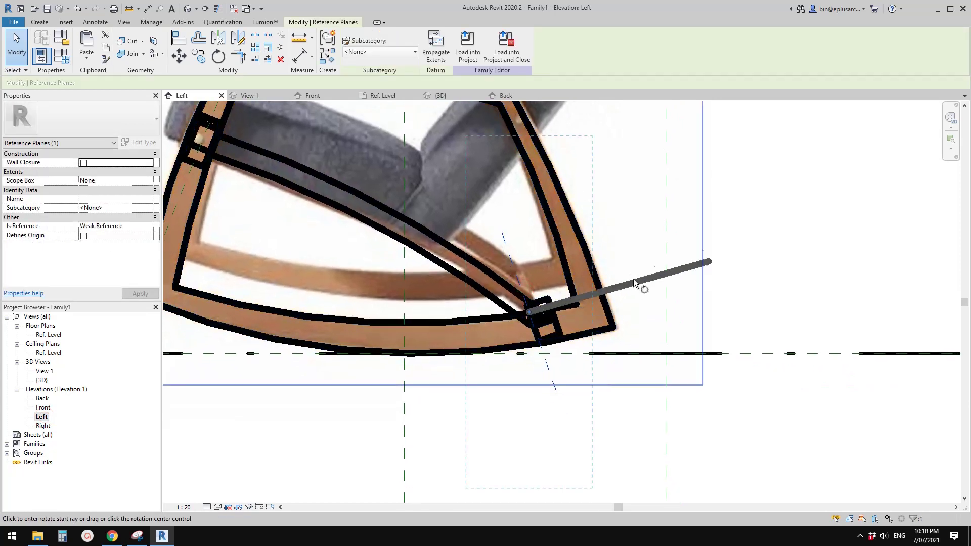
click(688, 240)
click(686, 219)
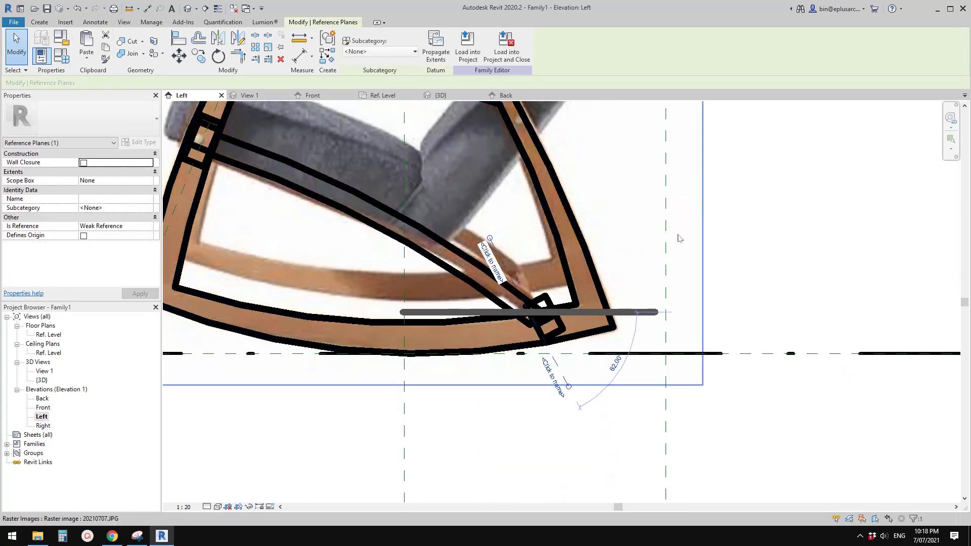
Rotate the rear crossbar's reference plane further, to about 55° from horizontal, closer to the slope of the seat rail
key(r)
key(o)
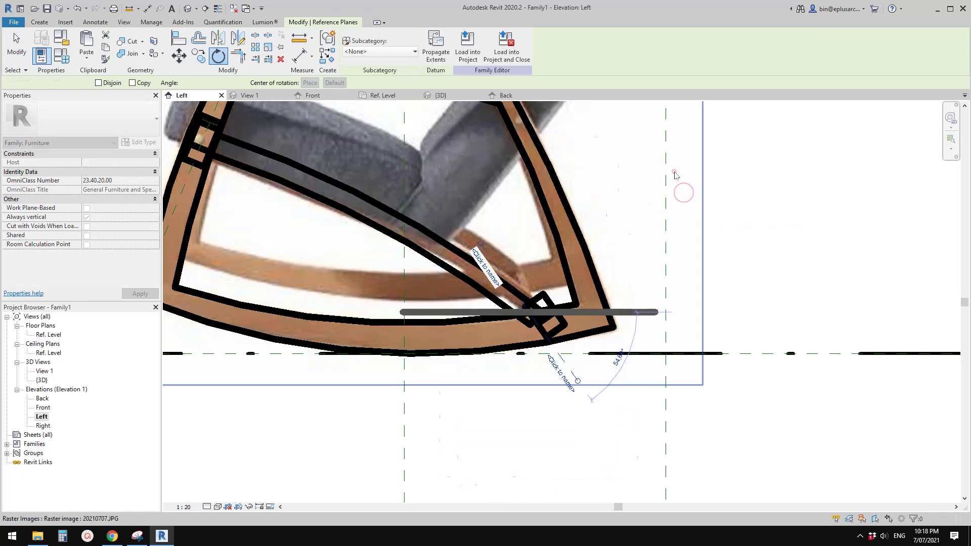
click(676, 174)
scroll(520, 290, up, 3)
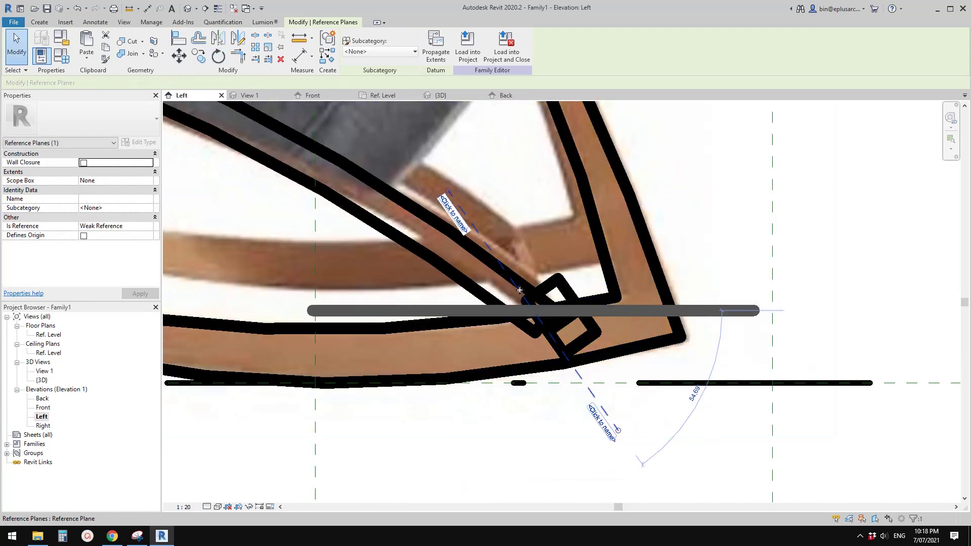
drag(517, 291, 518, 293)
key(Escape)
middle_drag(579, 304, 596, 237)
click(600, 316)
key(Escape)
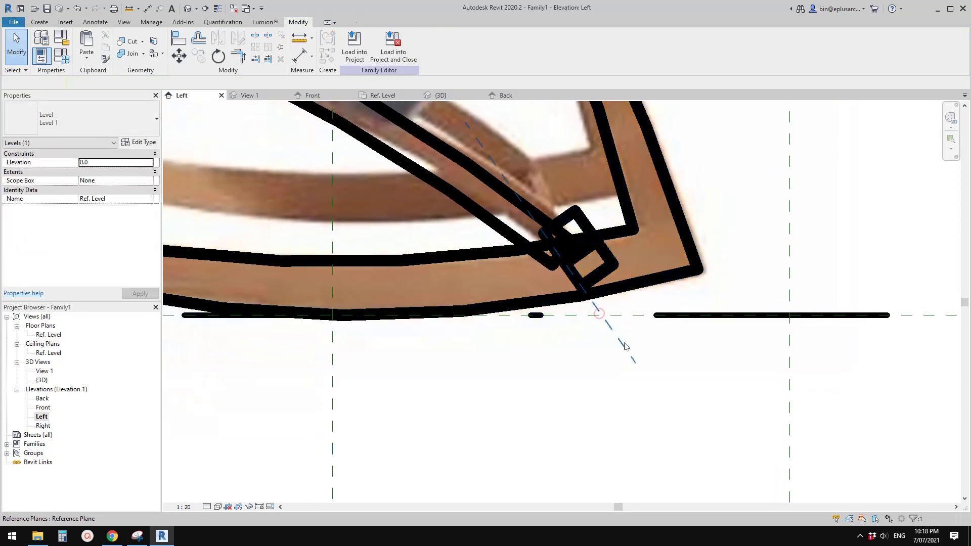
Rotate the rear crossbar's reference plane a few more degrees towards the rail's slope
click(621, 343)
middle_drag(626, 344, 614, 367)
key(r)
key(o)
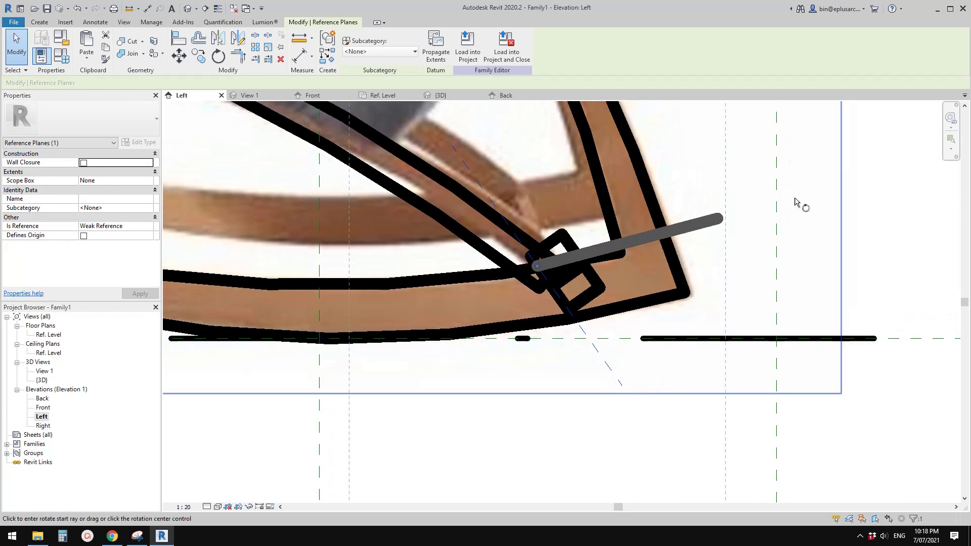
click(795, 198)
click(793, 184)
click(791, 182)
middle_drag(654, 279, 662, 317)
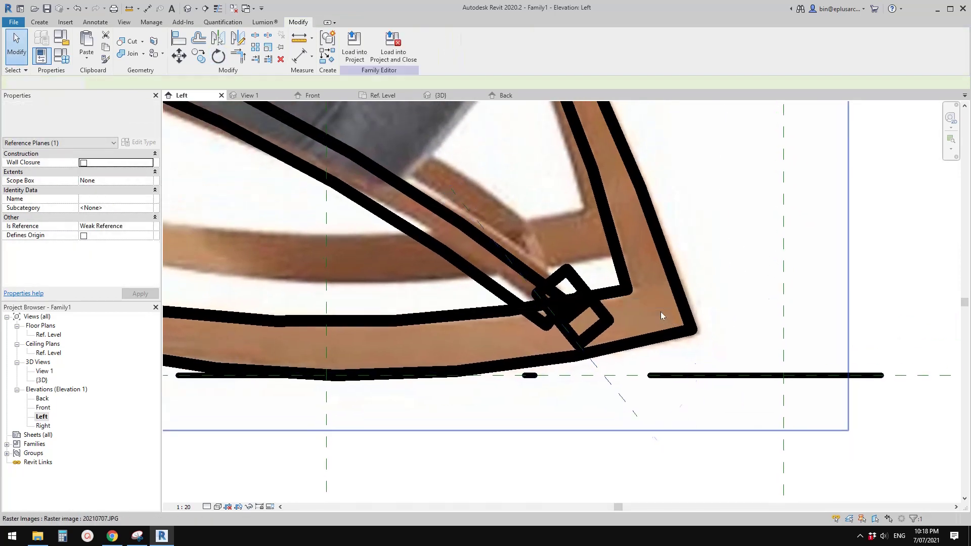
Set the rear crossbar's Extrusion End to 20 and Extrusion Start to -20, centring it on its reference plane
click(583, 287)
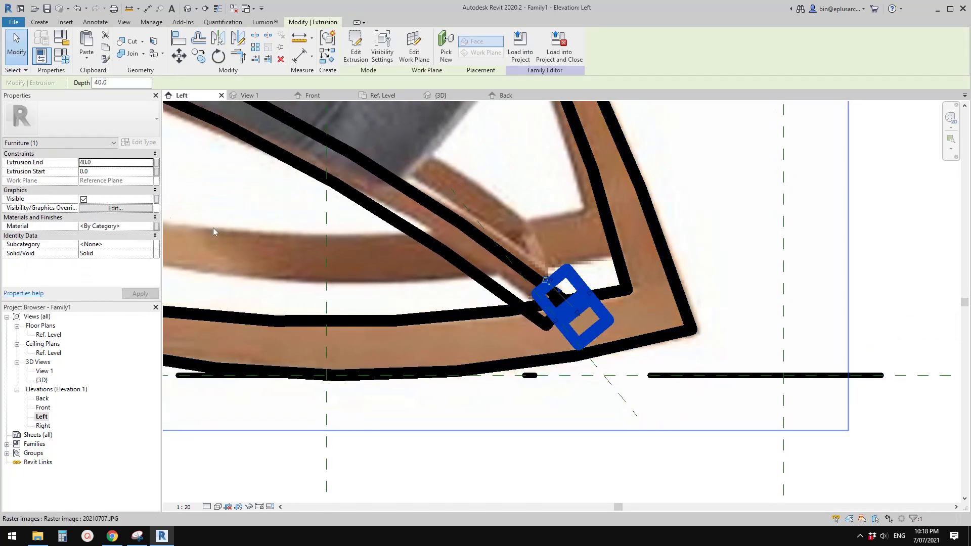
click(103, 163)
text(2)
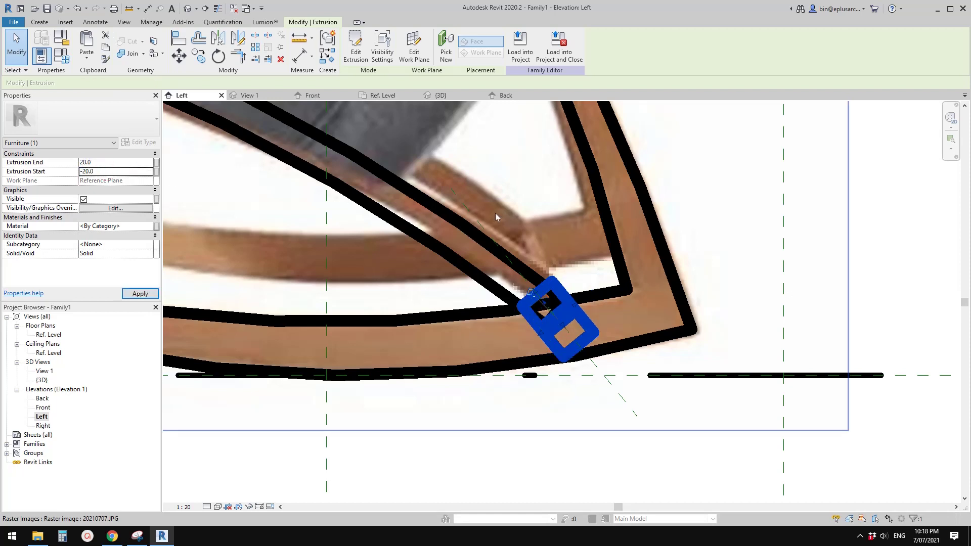
key(Escape)
middle_drag(572, 328, 572, 328)
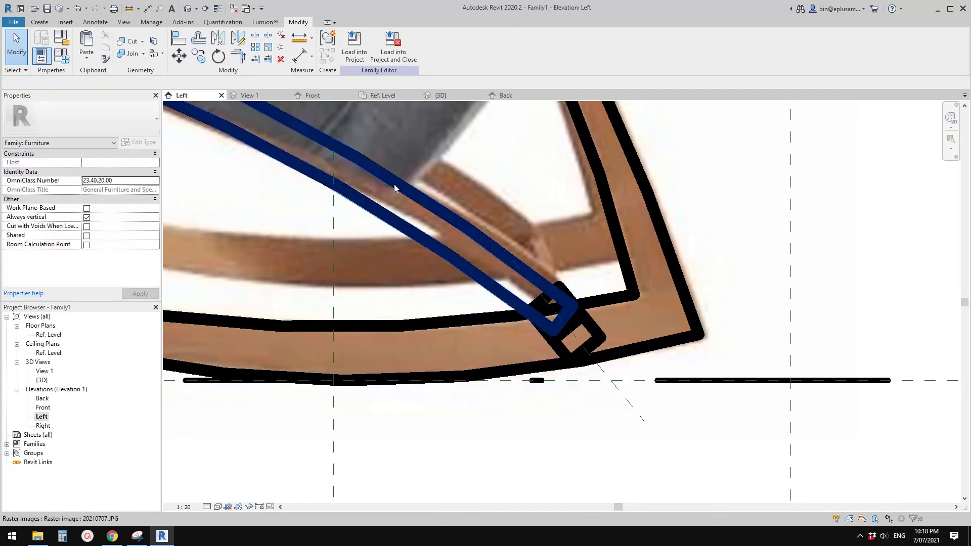
Join the rear crossbar's geometry with the rails and side frames in the 3D view
click(188, 9)
shift+middle_drag(467, 186, 536, 167)
click(132, 54)
scroll(359, 317, up, 4)
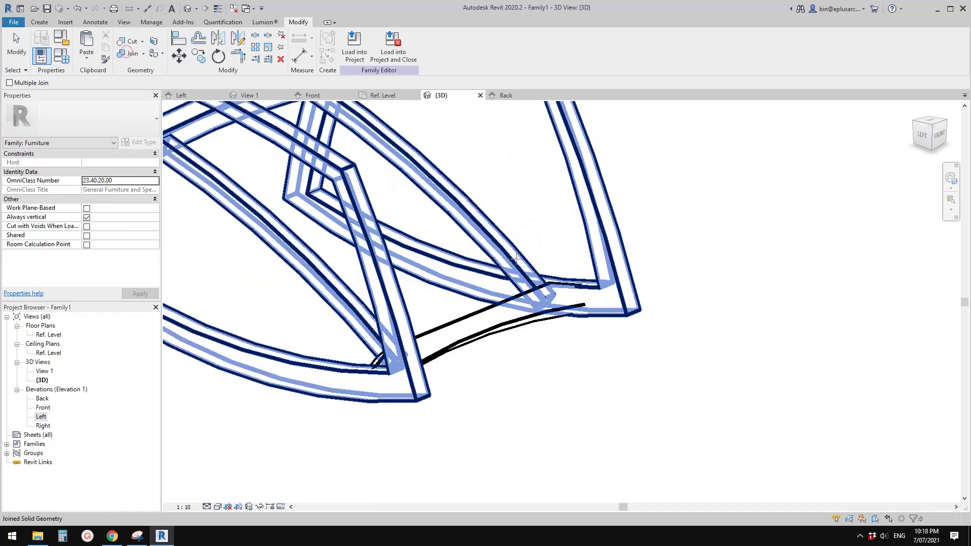
click(360, 318)
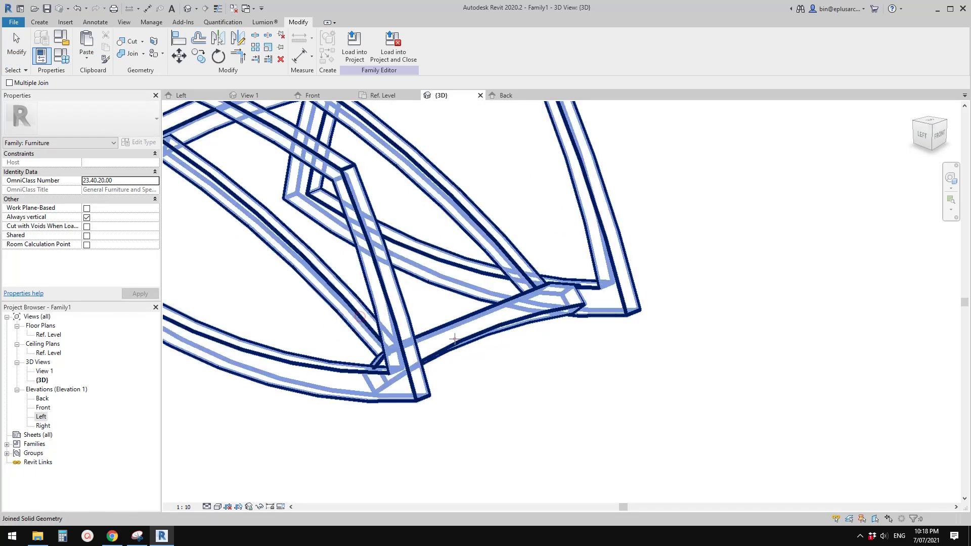
shift+middle_drag(360, 317, 615, 341)
key(Escape)
Compare the angled and side photos of the chair in Chrome with the model in Revit's Left elevation
click(112, 537)
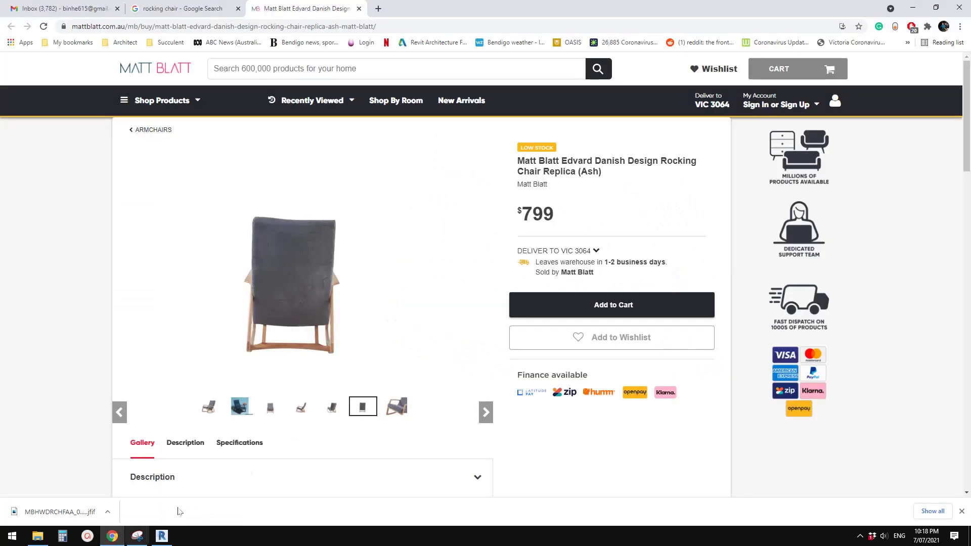
click(209, 413)
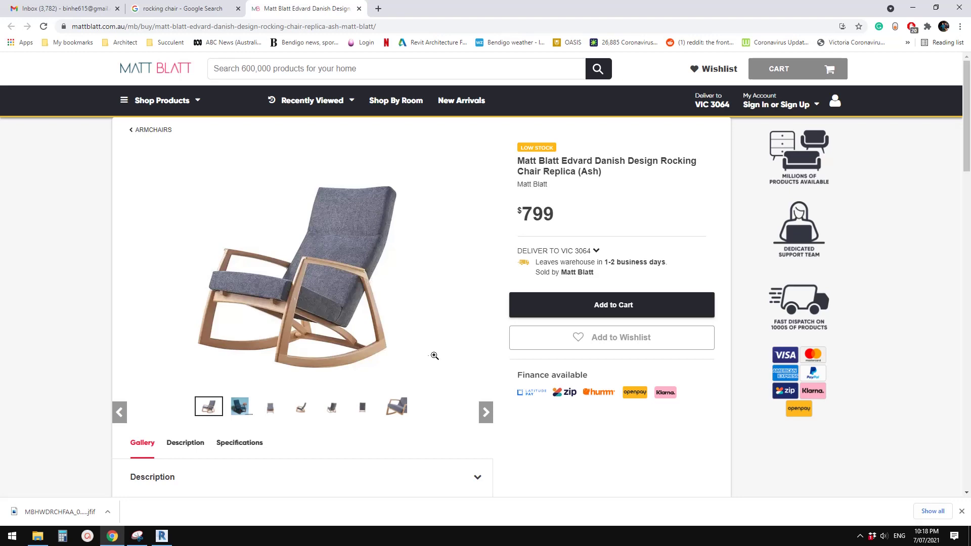
click(302, 413)
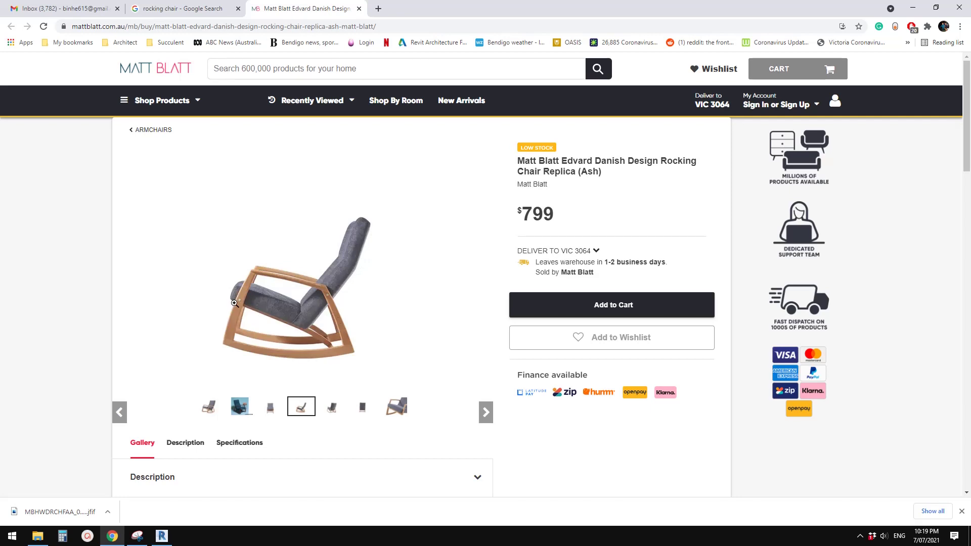
click(162, 536)
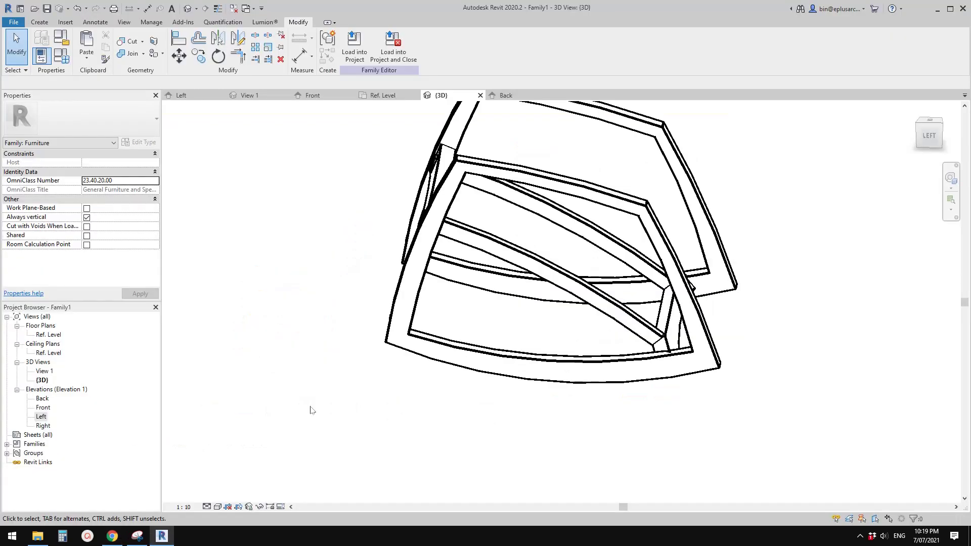
double_click(50, 416)
scroll(446, 356, down, 3)
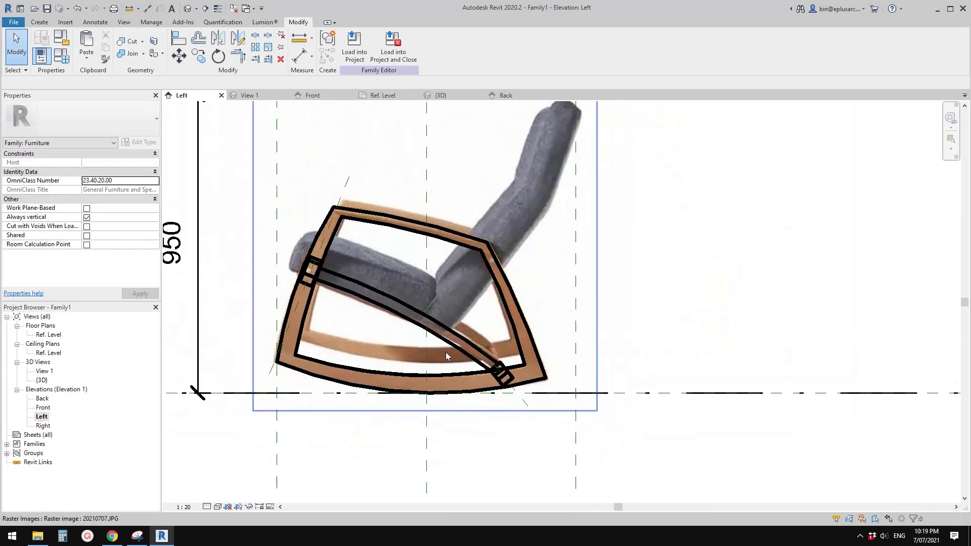
middle_drag(431, 341, 462, 351)
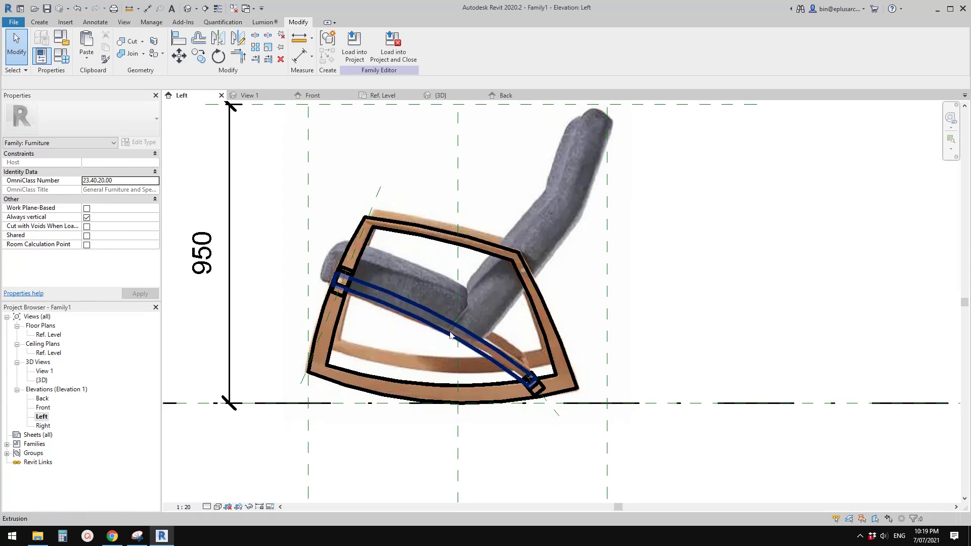
click(112, 537)
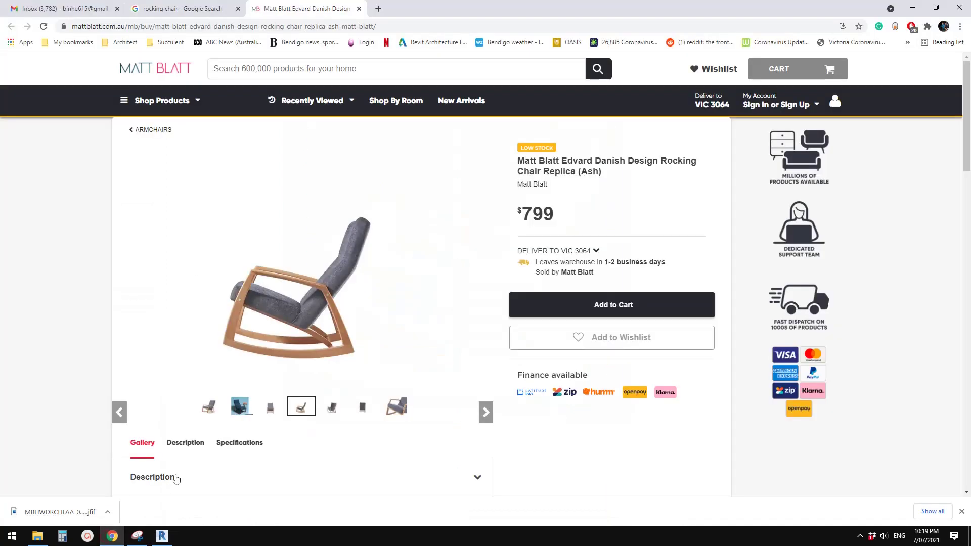
click(209, 409)
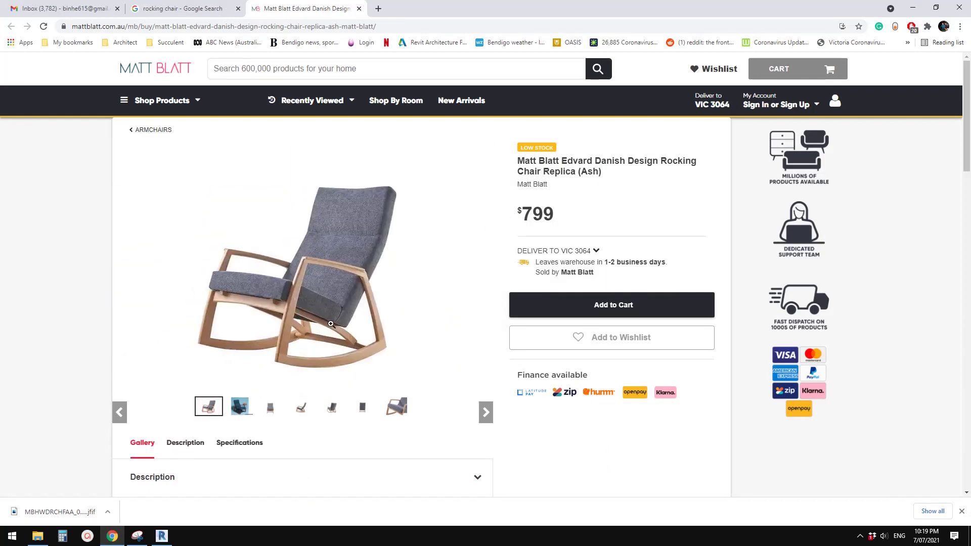
click(303, 410)
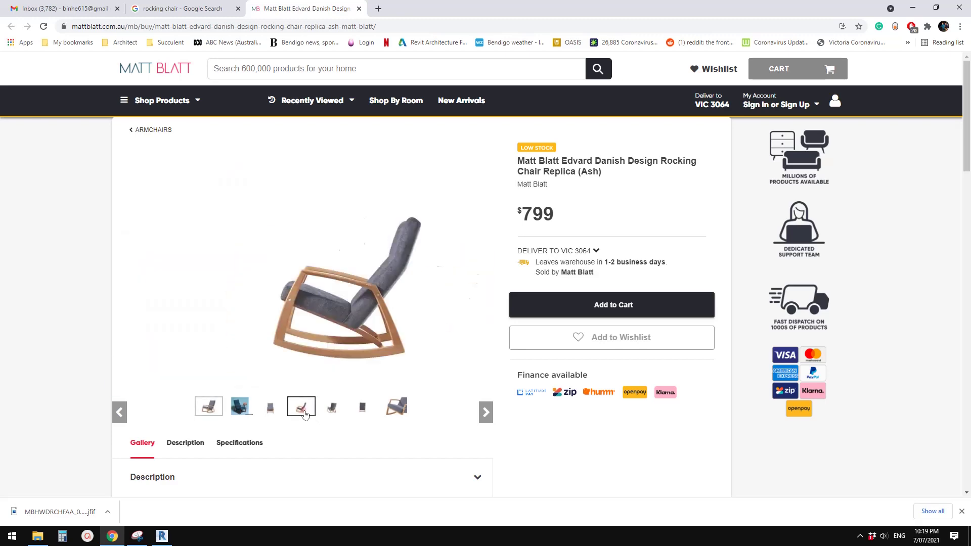
click(161, 537)
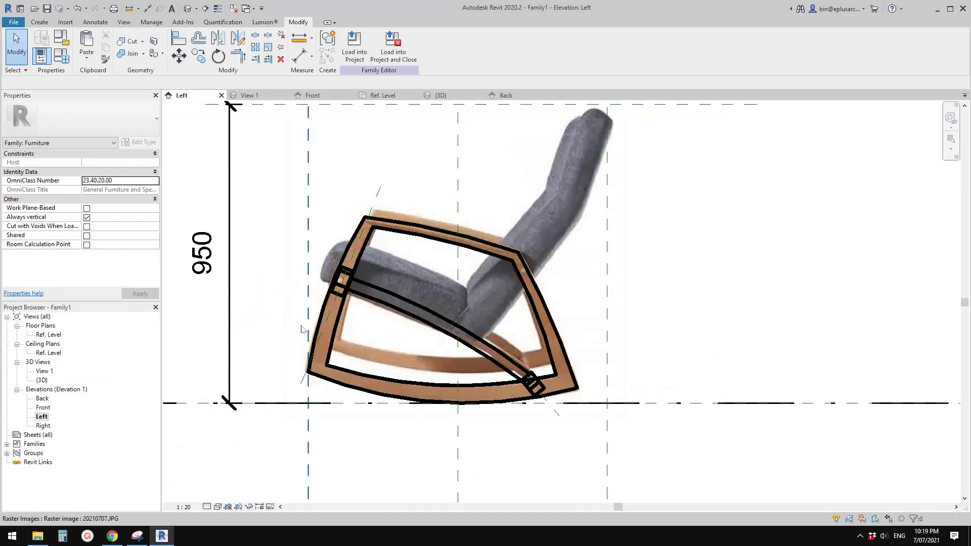
Start an extrusion for the cushion on Reference Plane : L and pick the seat rail's upper curved edge as a sketch line
scroll(343, 277, up, 4)
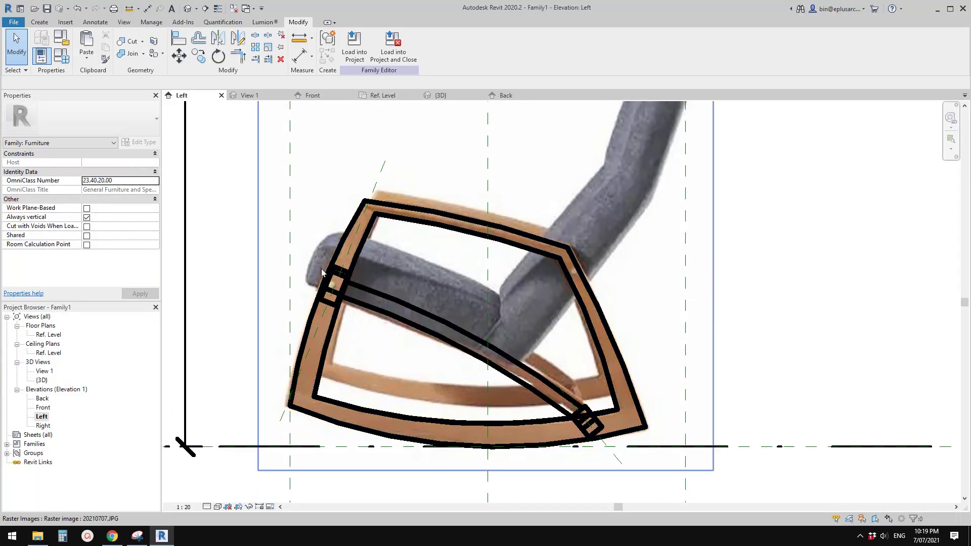
click(39, 22)
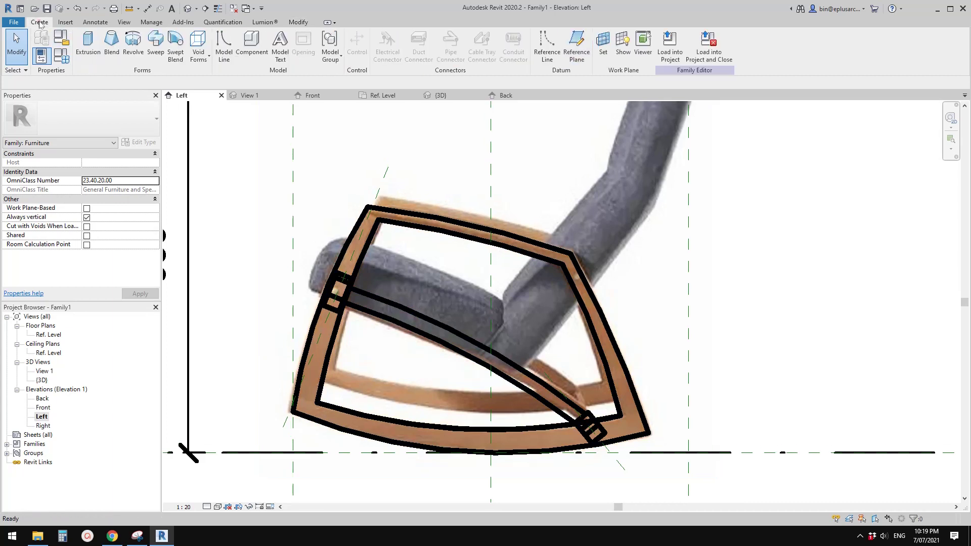
click(87, 49)
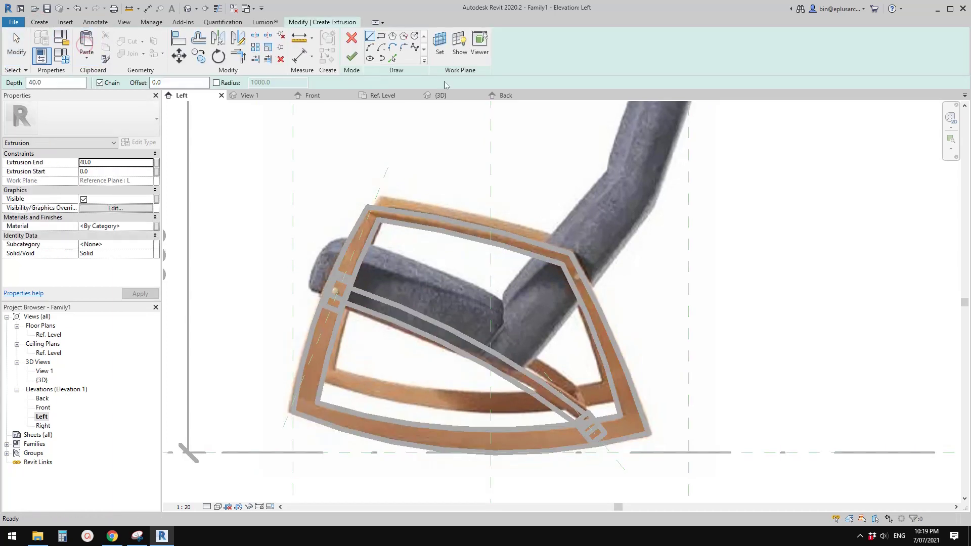
click(439, 45)
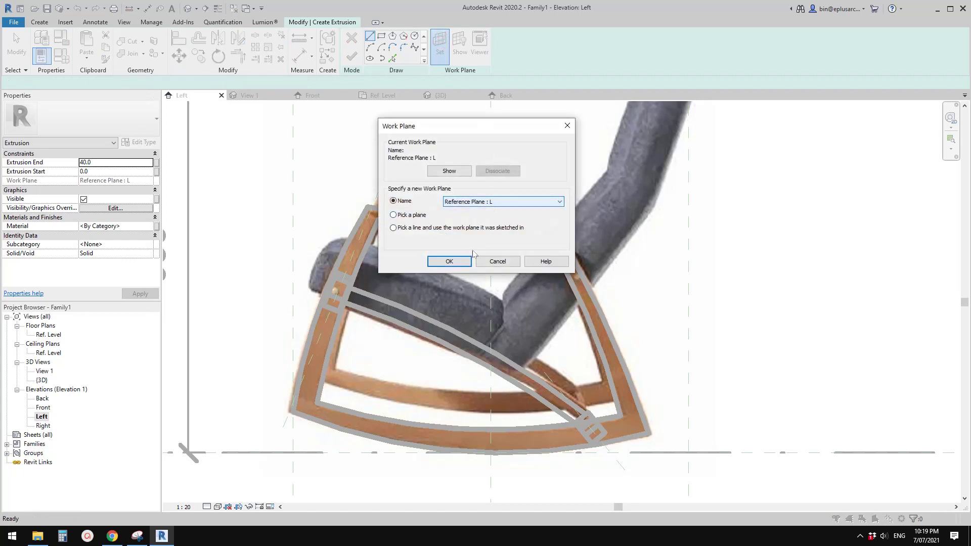
click(450, 261)
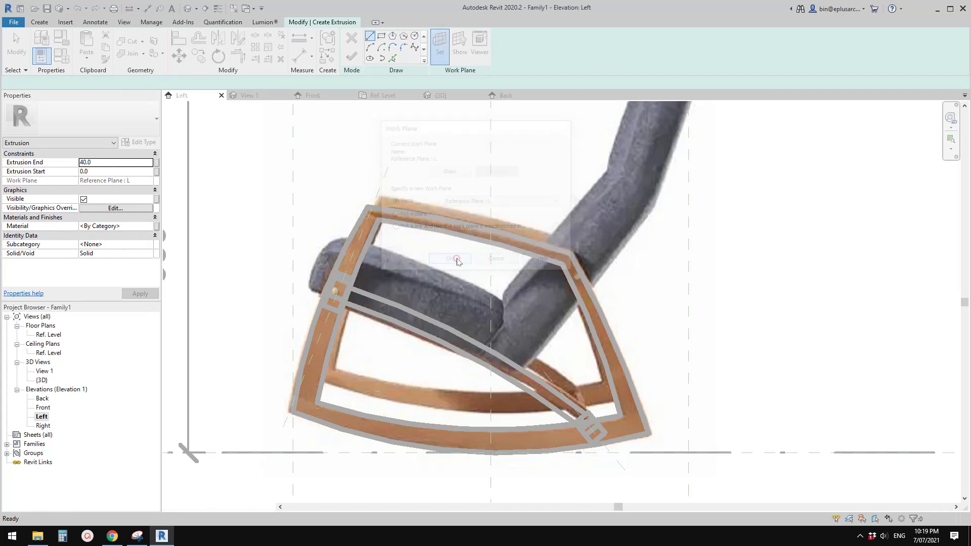
click(393, 59)
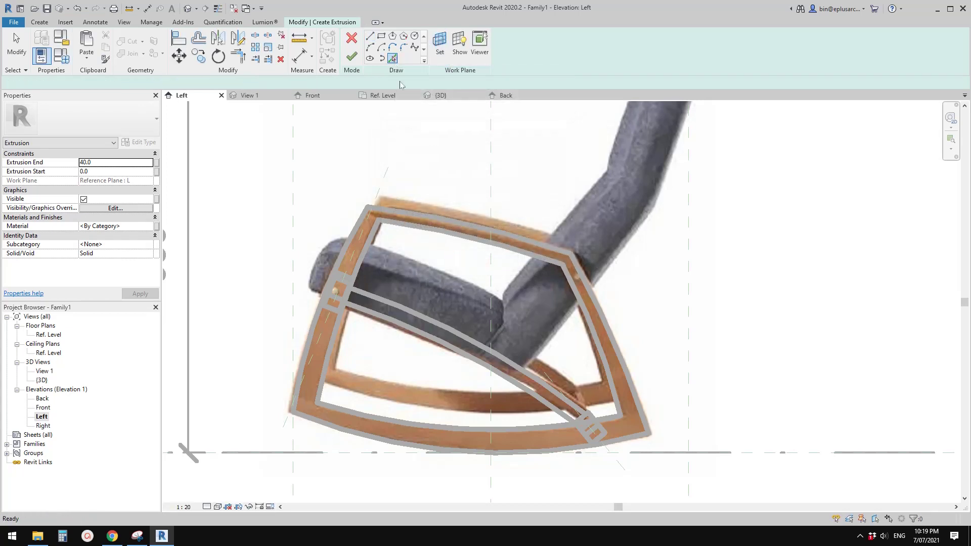
click(406, 308)
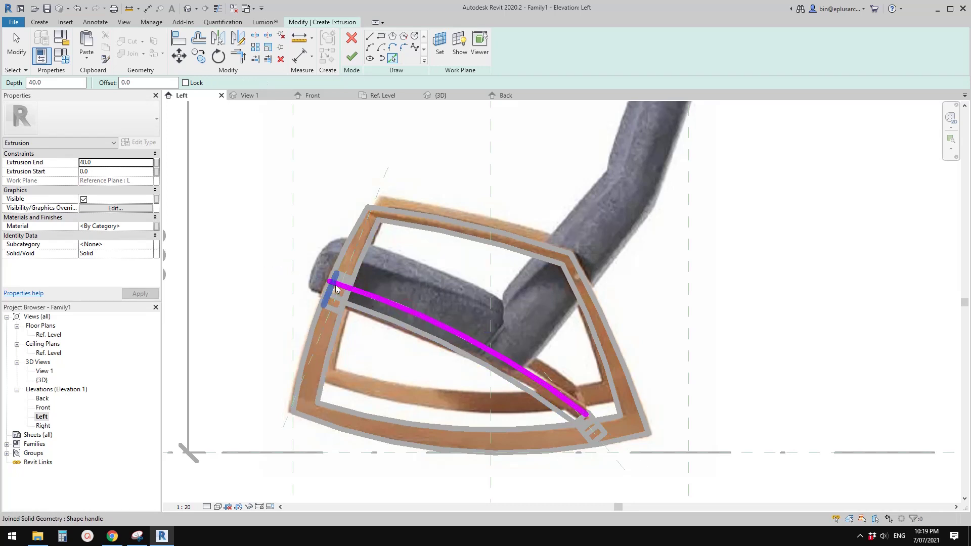
Sketch the seat cushion's short front edge over the photo, parallel to the sloping front reference plane
click(370, 36)
scroll(363, 156, up, 2)
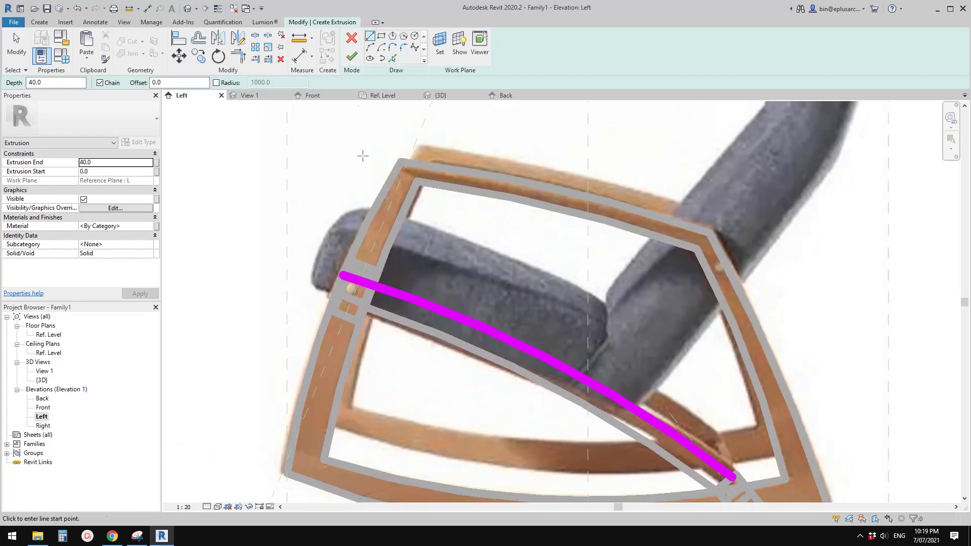
click(316, 267)
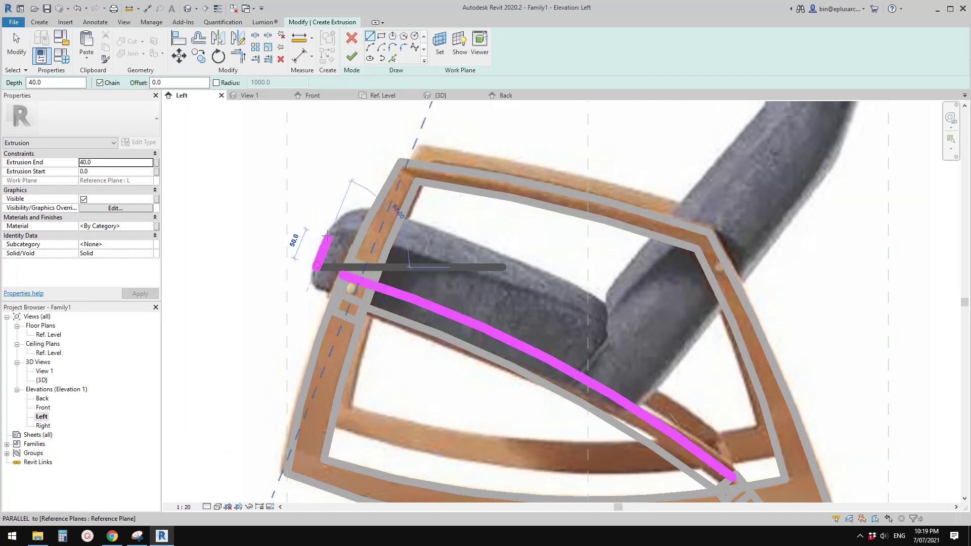
click(335, 217)
scroll(334, 218, down, 2)
scroll(329, 192, up, 3)
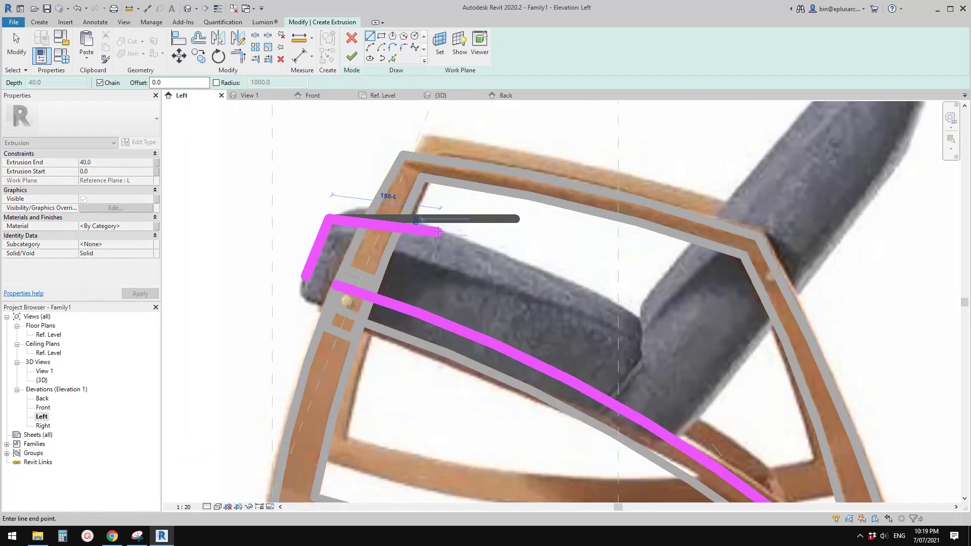
key(Escape)
Trace the seat cushion's top as a line about 290 mm long at 22°, continuing up the lower backrest's front for about 400 mm
click(438, 232)
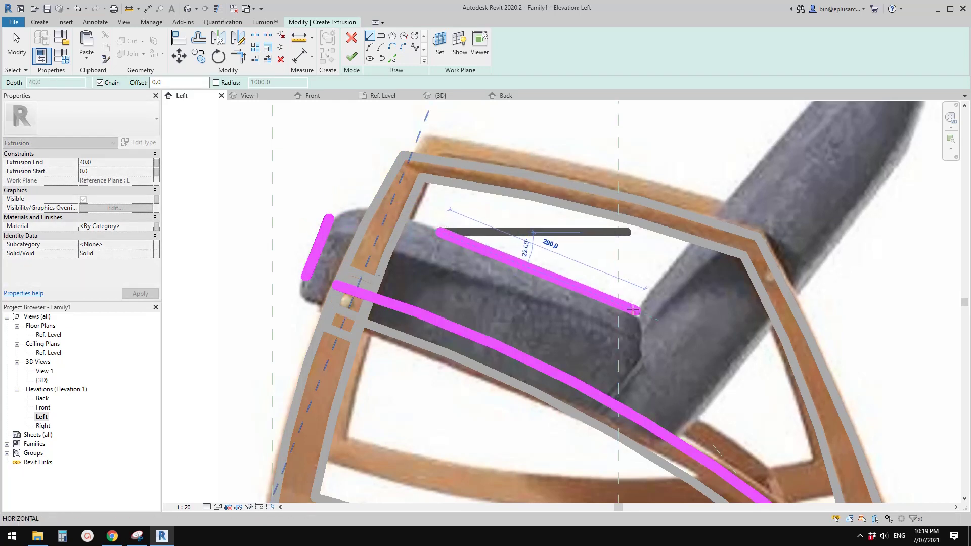
scroll(634, 310, down, 2)
click(566, 340)
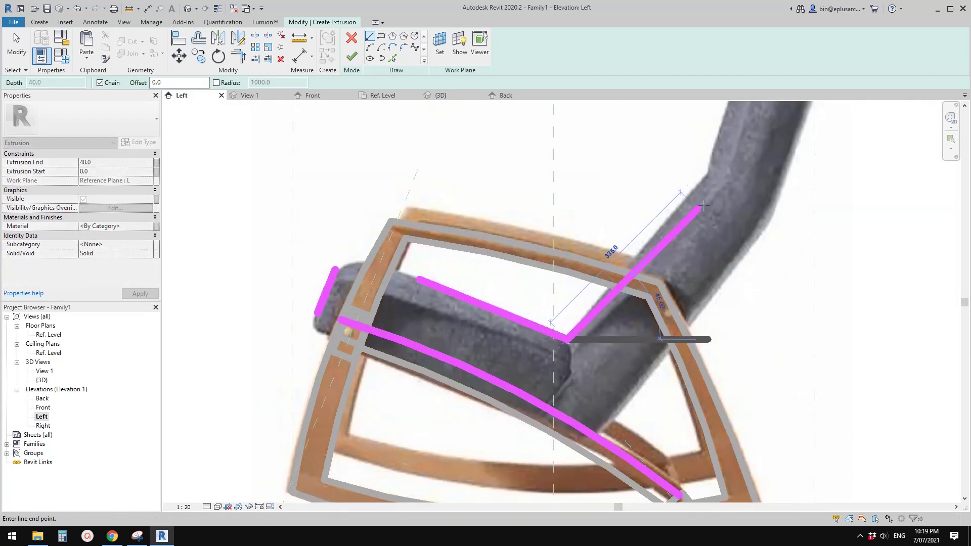
scroll(707, 174, down, 2)
click(704, 174)
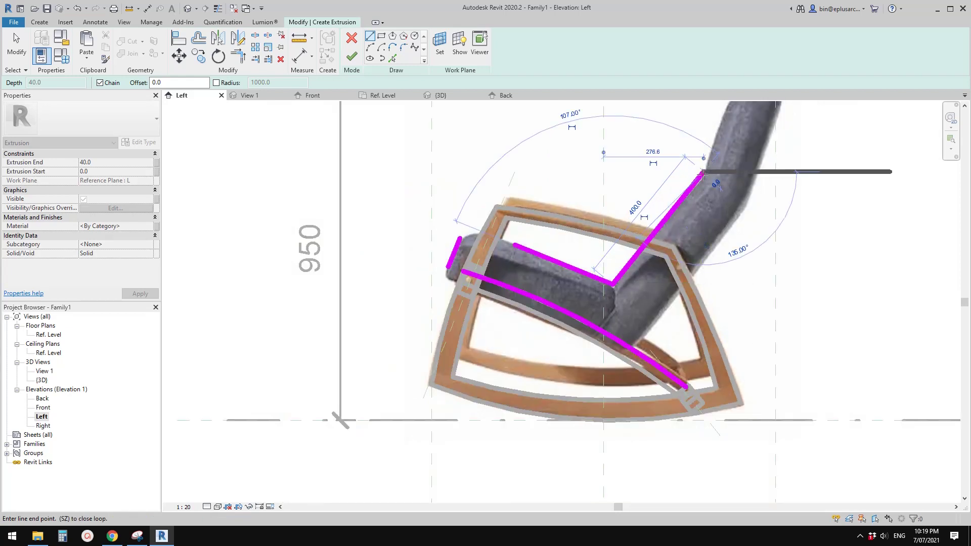
middle_drag(717, 167, 613, 305)
scroll(632, 232, up, 1)
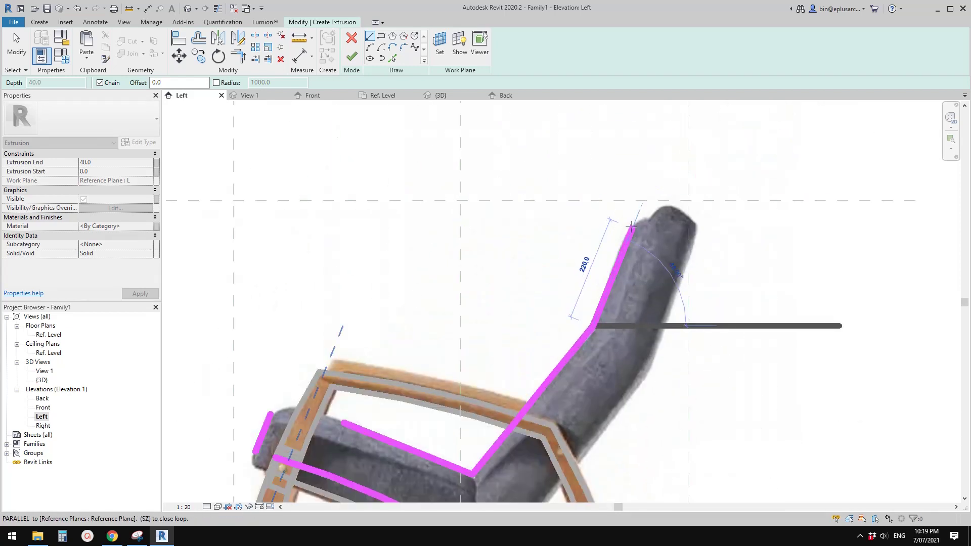
scroll(627, 237, down, 1)
key(Escape)
key(Escape)
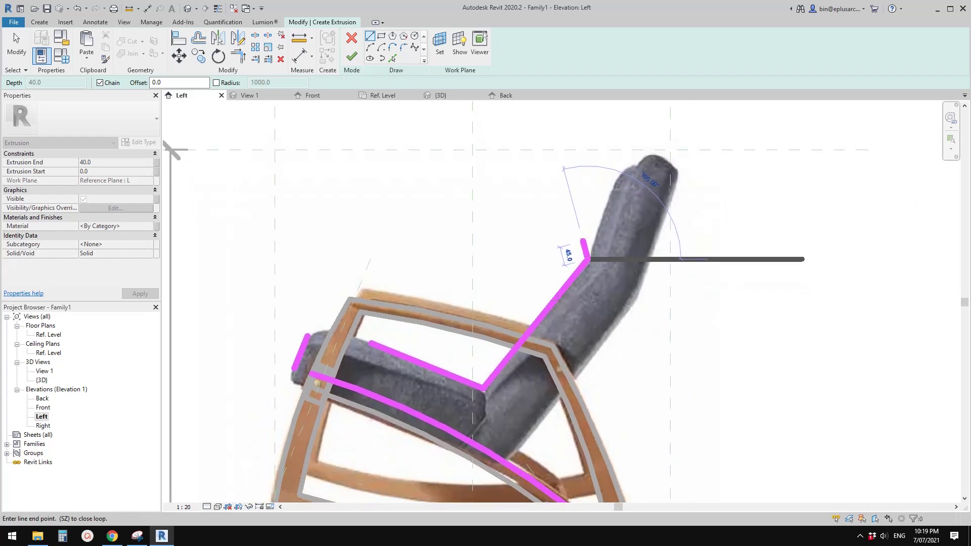
click(544, 316)
drag(547, 318, 548, 322)
key(Escape)
scroll(603, 270, up, 1)
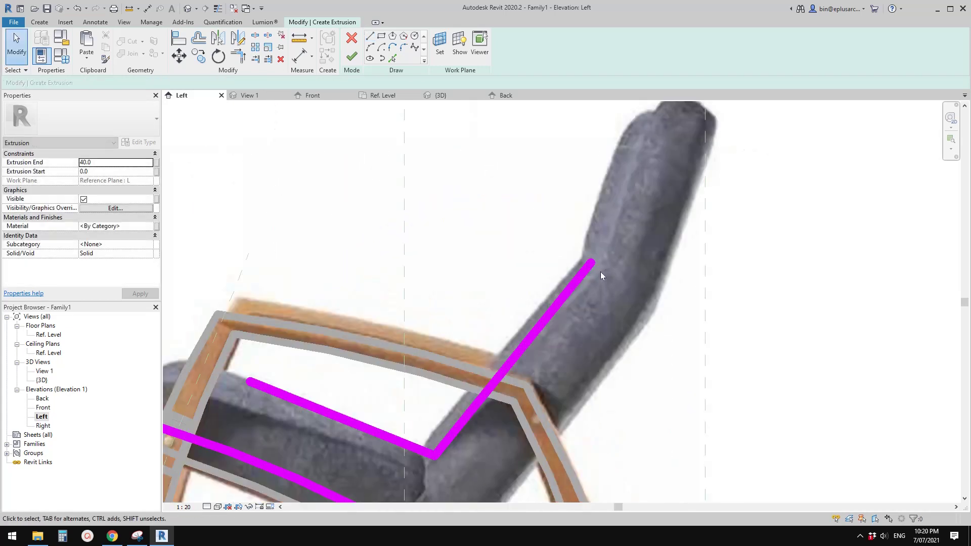
Sketch the front of the upper backrest over the photo as a sloping line about 245 mm long
key(c)
click(370, 36)
click(597, 267)
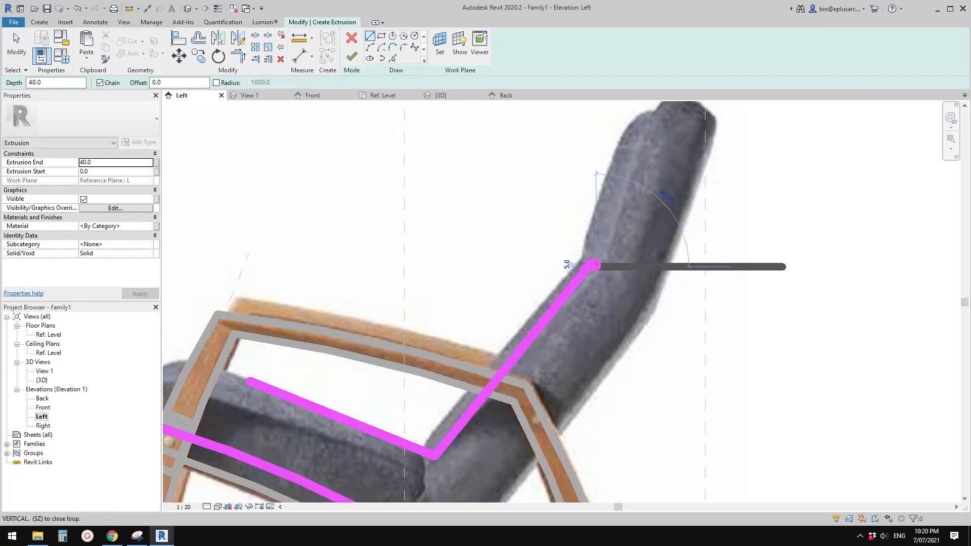
middle_drag(658, 145, 629, 187)
click(623, 163)
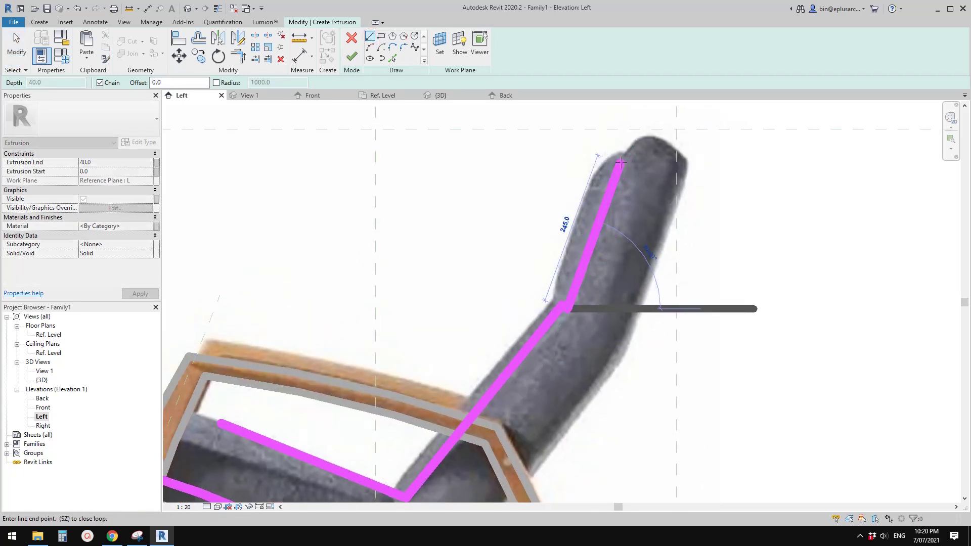
key(Escape)
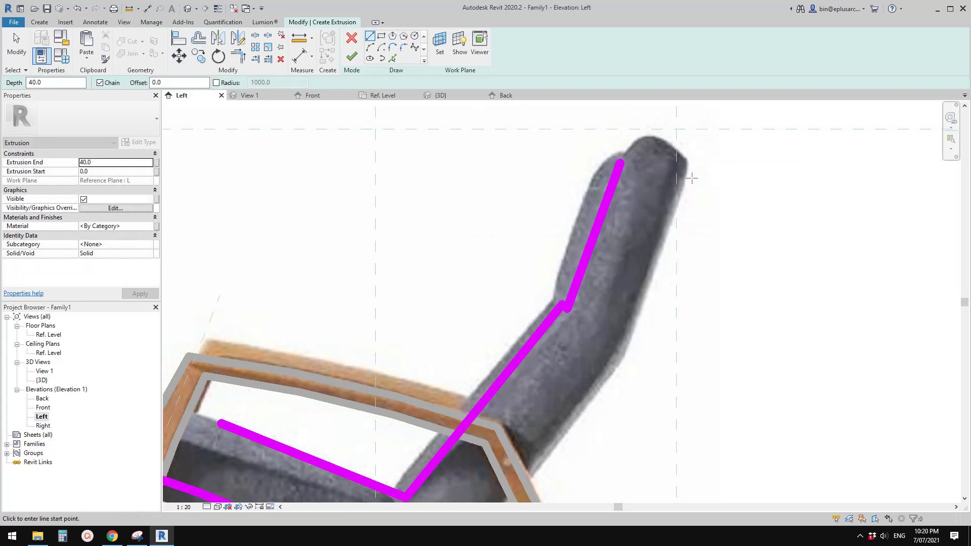
Sketch a short 45° line about 30 mm long across the headrest's upper rear corner
click(670, 146)
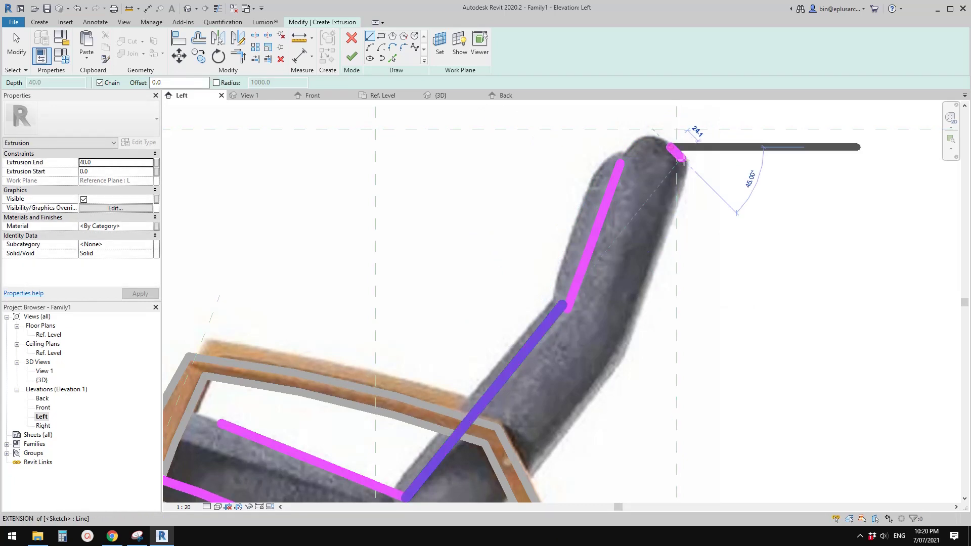
click(685, 159)
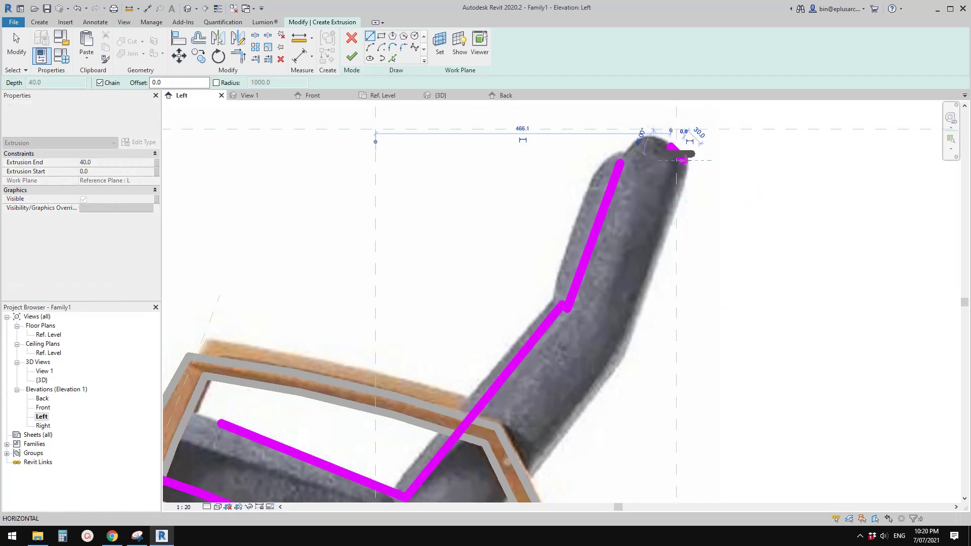
key(Escape)
Trace the backrest's rear as an upper line parallel to the sloping reference plane and a separate lower line reaching down toward the seat rail
scroll(640, 275, down, 1)
middle_drag(640, 275, 662, 167)
click(653, 208)
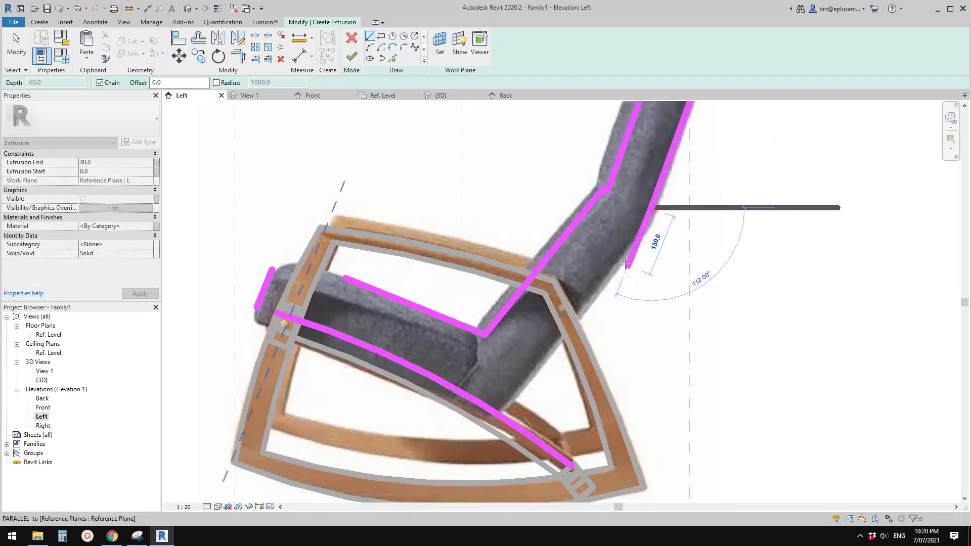
key(Escape)
click(628, 251)
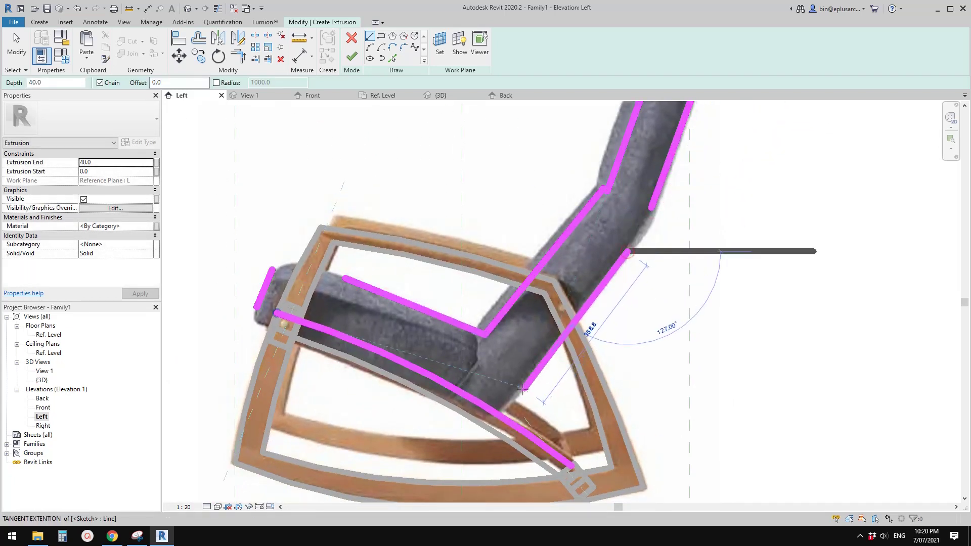
scroll(606, 328, down, 1)
middle_drag(605, 328, 596, 354)
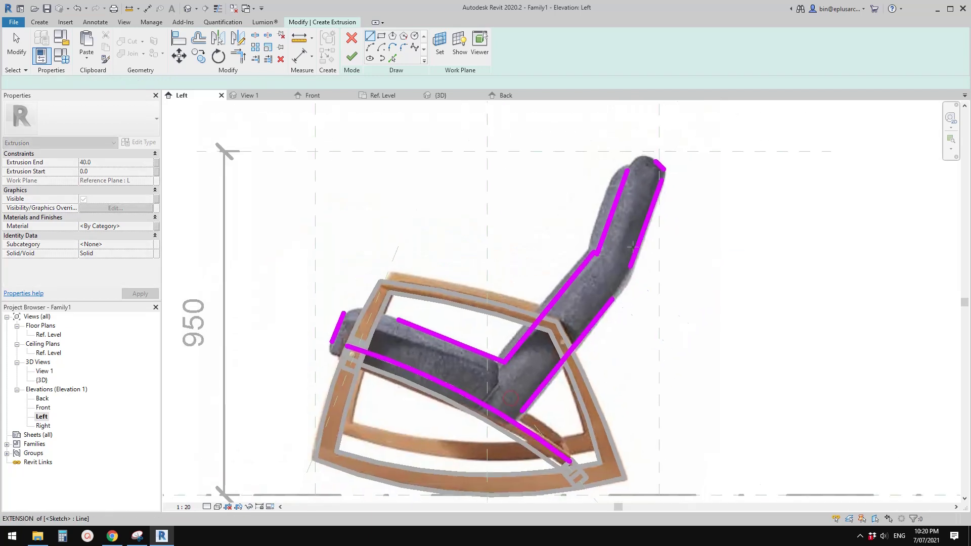
scroll(639, 230, up, 1)
key(Escape)
key(Escape)
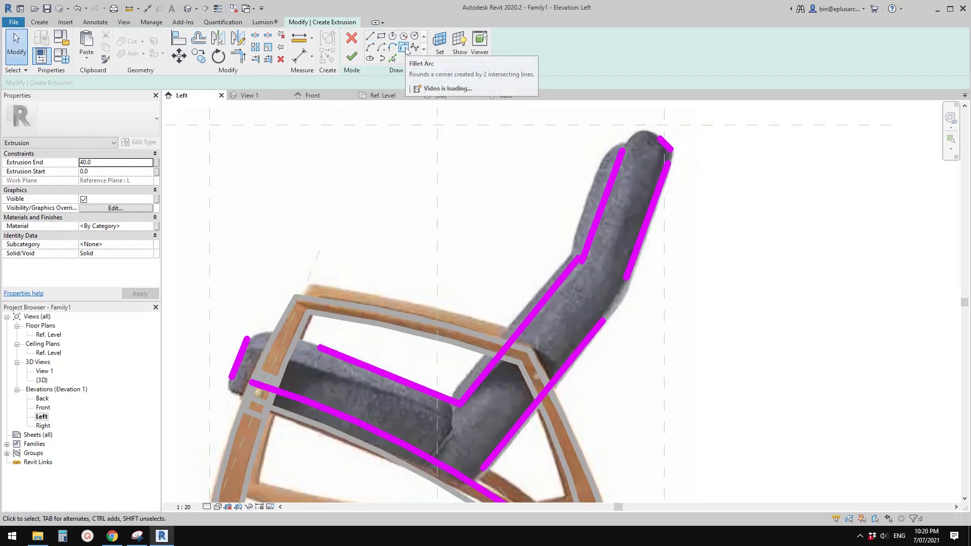
Round the headrest with fillet arcs joining the short slanted line to the front line, radius about 60 mm, and to the rear line
click(404, 47)
scroll(599, 156, up, 2)
scroll(599, 156, up, 2)
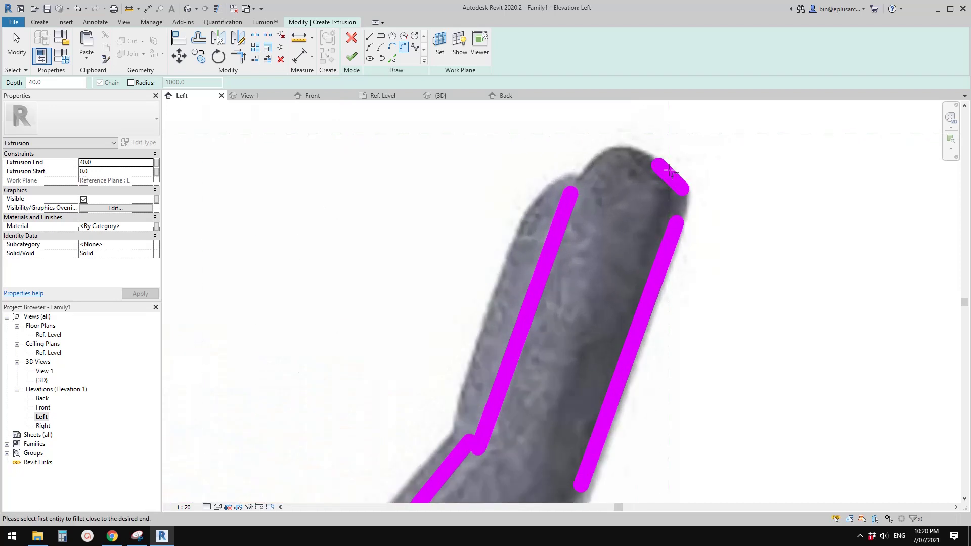
click(567, 206)
scroll(609, 162, up, 2)
click(612, 167)
middle_drag(612, 167, 565, 104)
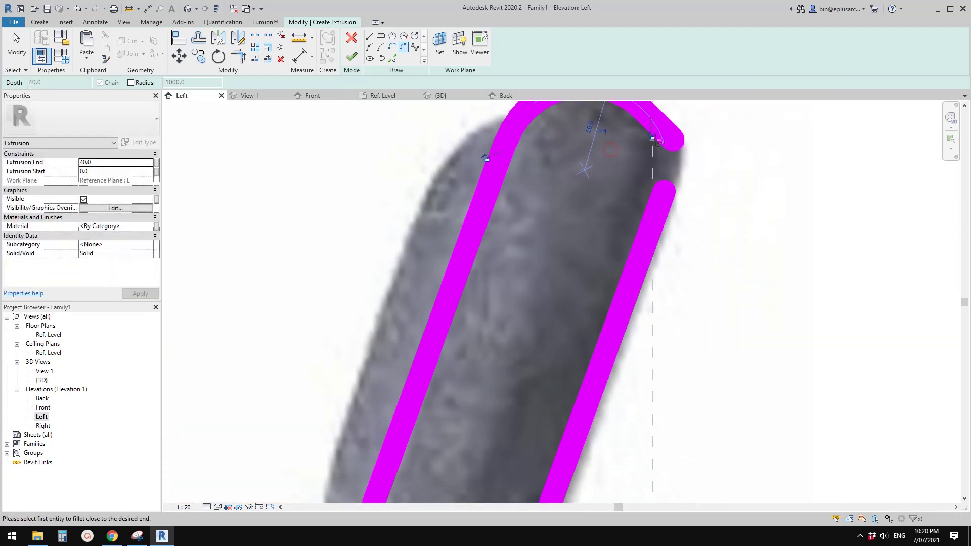
click(664, 132)
click(665, 197)
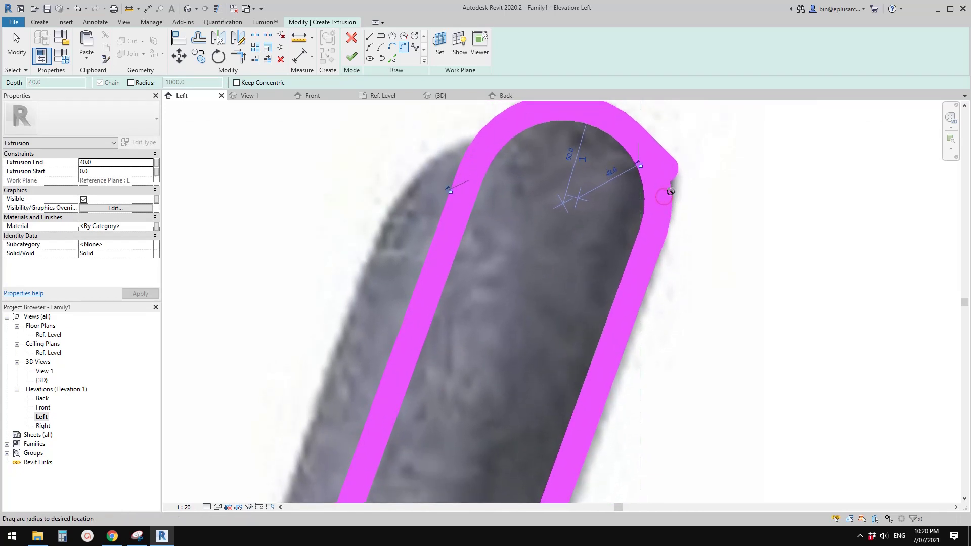
scroll(667, 188, up, 2)
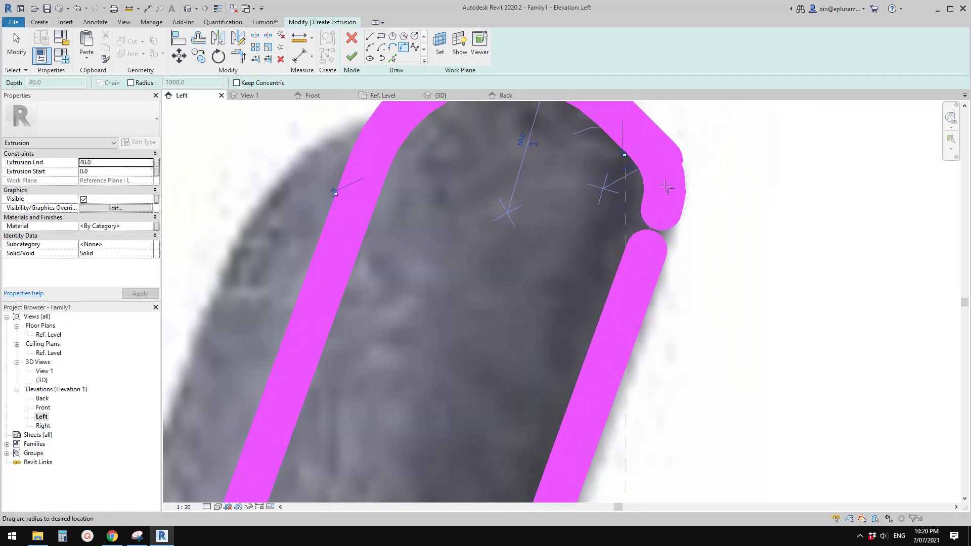
click(667, 188)
Join the upper and lower rear backrest lines with a fillet arc of about 385 mm radius following the photo
scroll(670, 189, down, 6)
scroll(638, 218, up, 4)
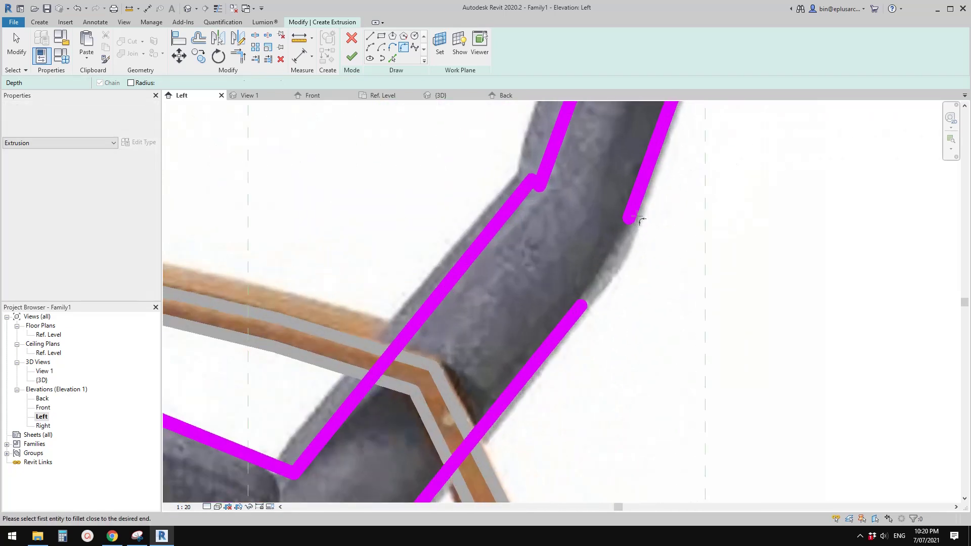
click(637, 204)
click(571, 317)
scroll(628, 248, up, 2)
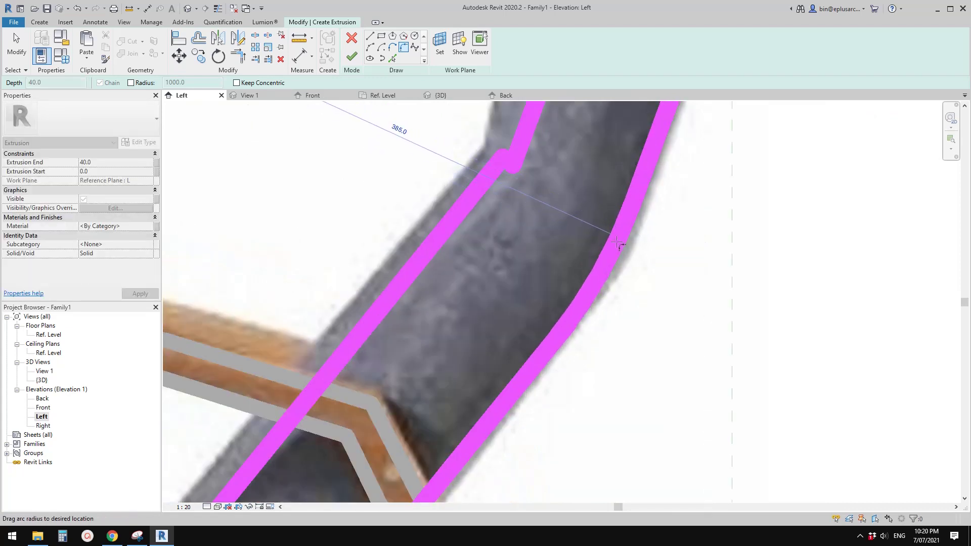
click(617, 244)
Join the upper and lower front backrest lines with a fillet arc of about 340 mm radius
scroll(618, 244, down, 3)
scroll(590, 168, up, 3)
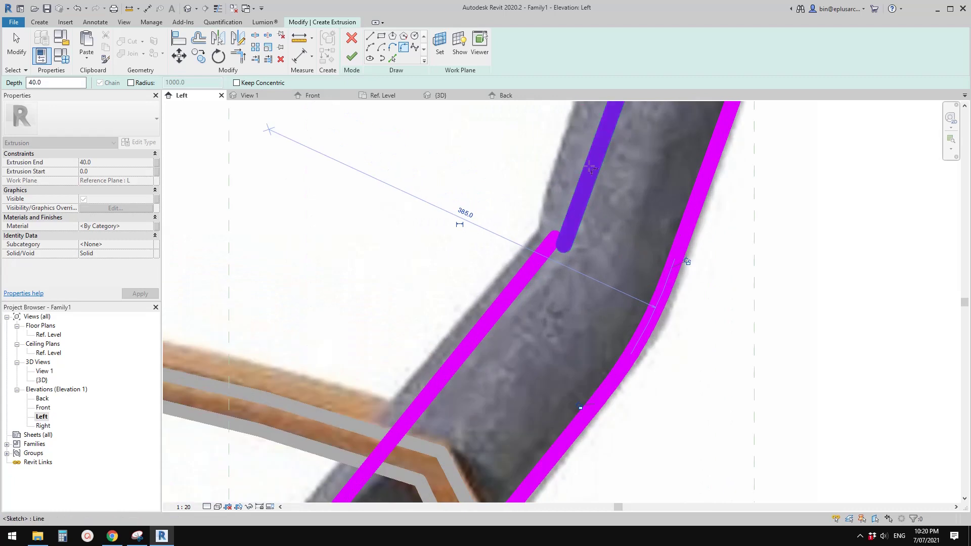
click(590, 168)
click(556, 237)
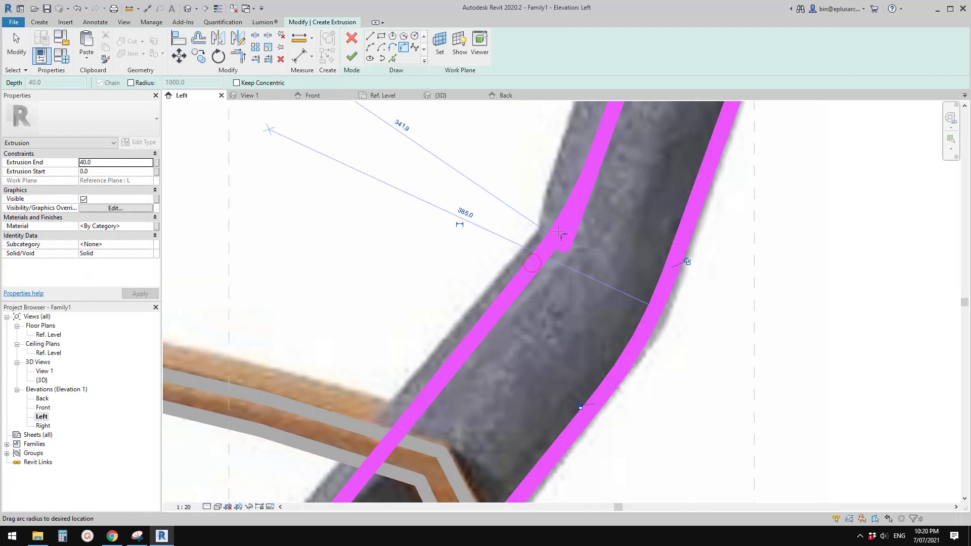
click(559, 234)
Round the crease between the seat's top line and the backrest's front line with a fillet arc of about 40 mm radius
scroll(559, 233, down, 5)
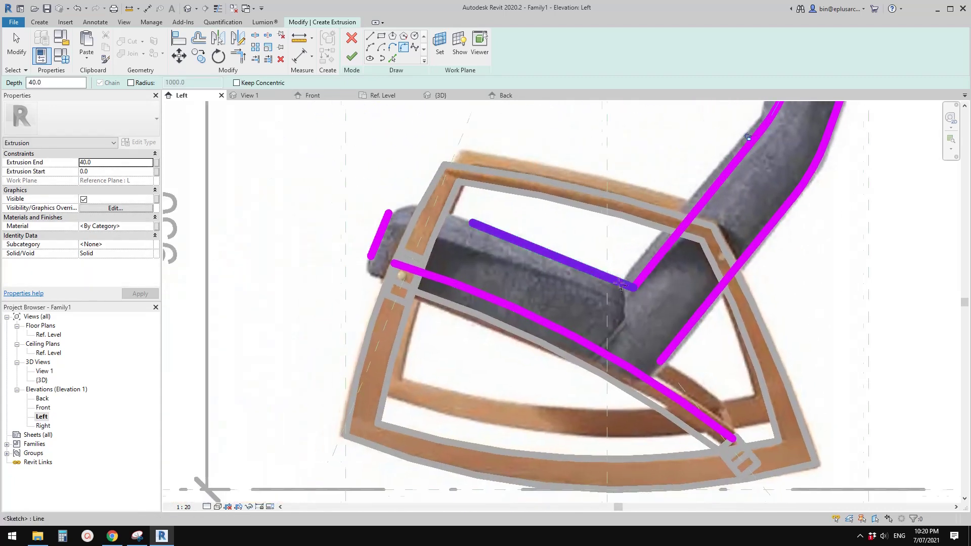
scroll(637, 288, up, 1)
click(662, 264)
click(622, 281)
scroll(620, 280, up, 2)
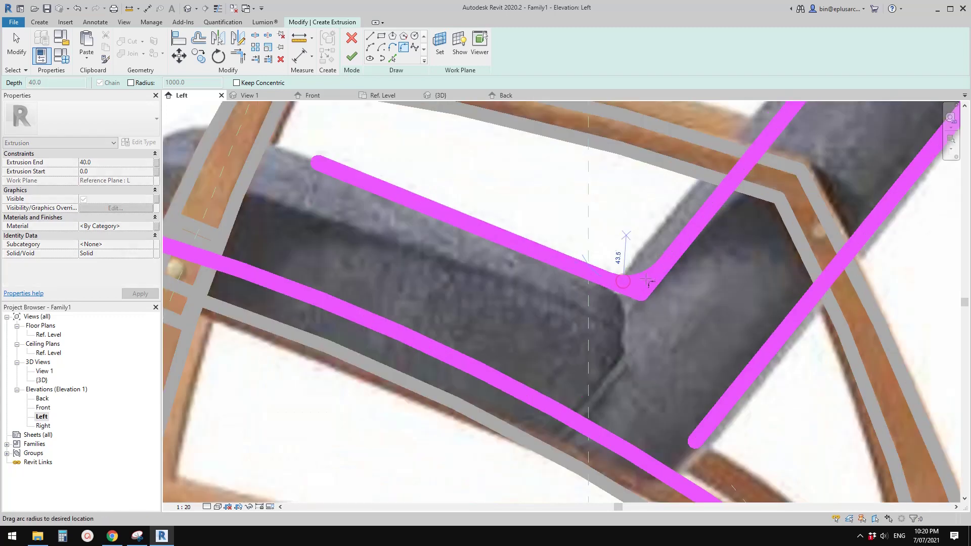
click(647, 282)
Join the lower rear backrest line to the curved seat rail line with a fillet arc, trimming the curve beyond the corner
scroll(632, 303, down, 3)
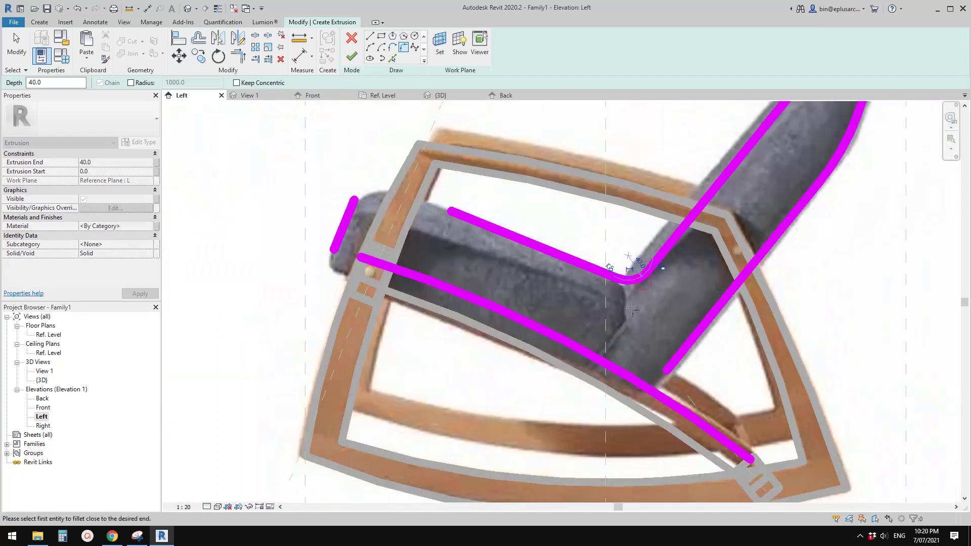
scroll(630, 309, down, 1)
middle_drag(667, 392, 658, 313)
scroll(658, 313, up, 4)
click(656, 253)
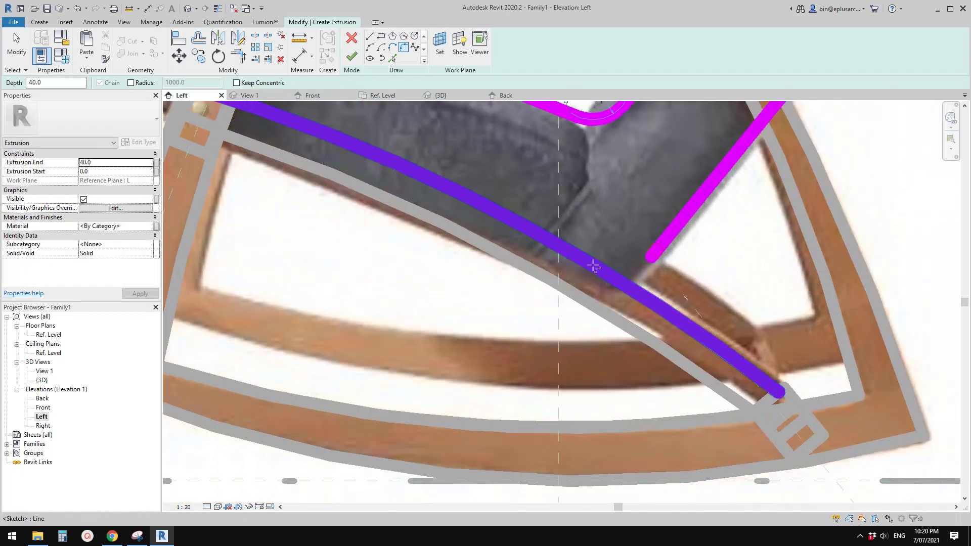
click(594, 267)
click(657, 250)
scroll(635, 272, up, 2)
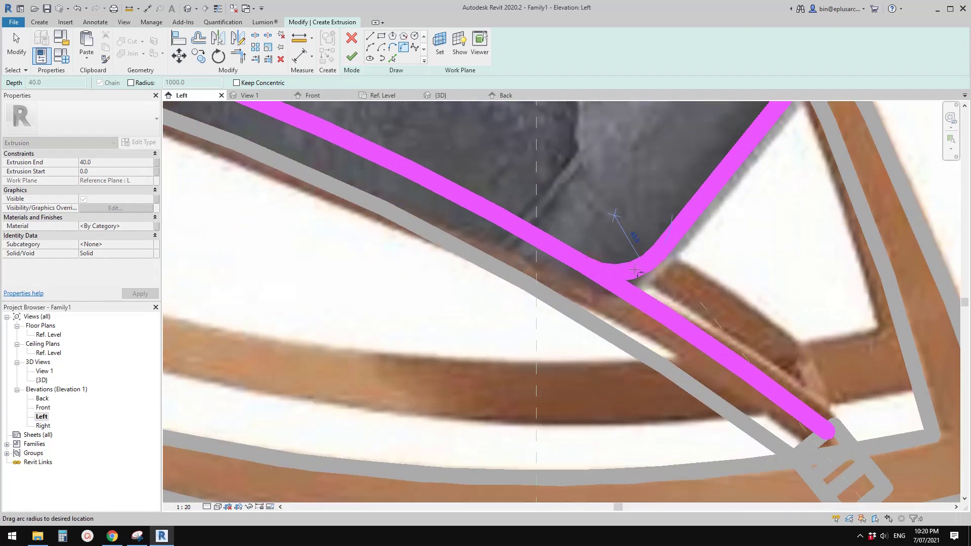
click(635, 272)
scroll(636, 272, down, 3)
scroll(455, 192, up, 2)
key(Escape)
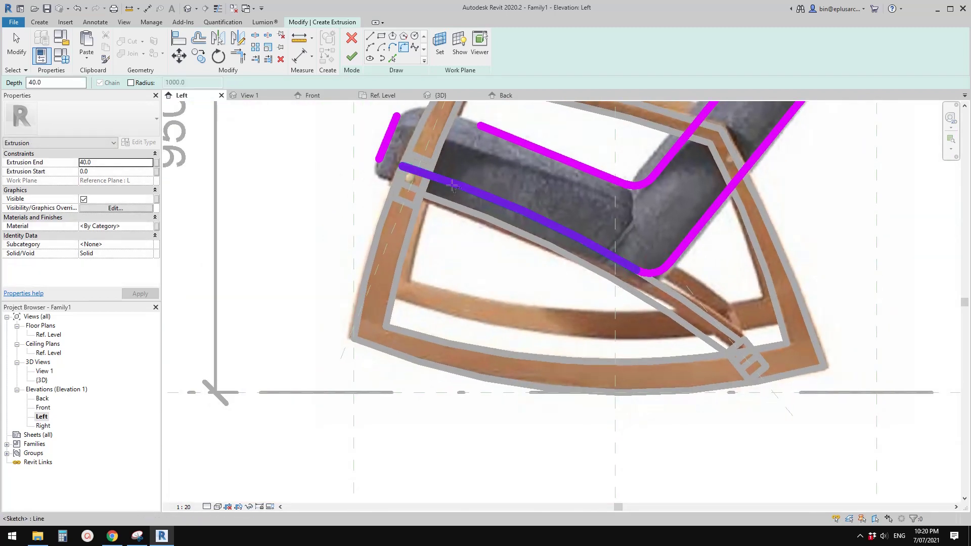
scroll(612, 296, down, 2)
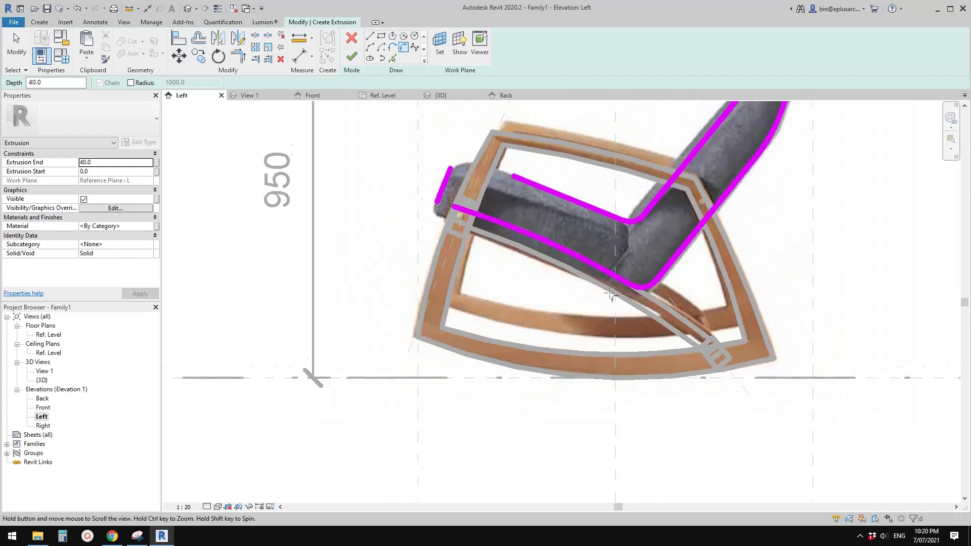
key(Escape)
Offset a copy of the cushion's curved bottom line 10 mm toward the inside of the cushion
scroll(602, 278, up, 2)
click(570, 256)
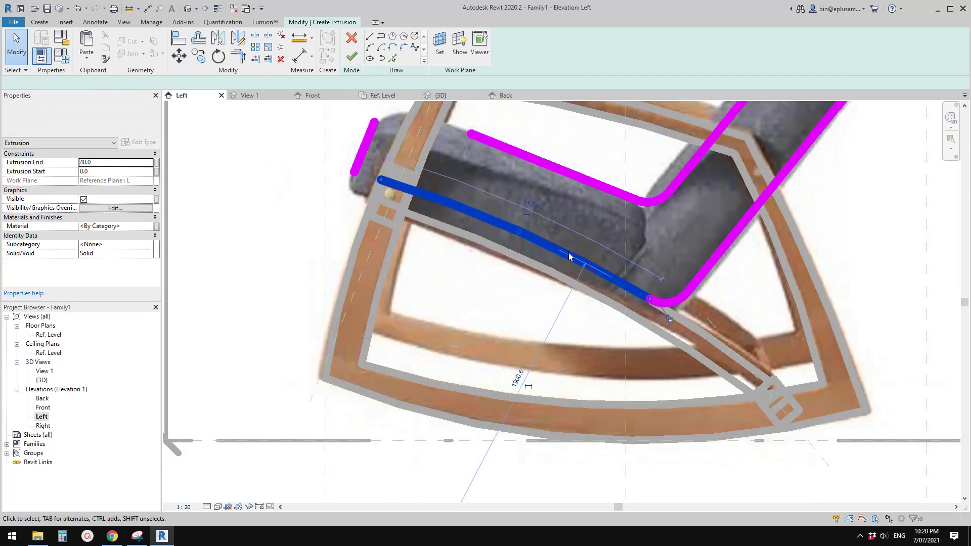
scroll(569, 257, up, 2)
key(Escape)
scroll(625, 302, down, 1)
middle_drag(591, 267, 588, 272)
key(o)
key(f)
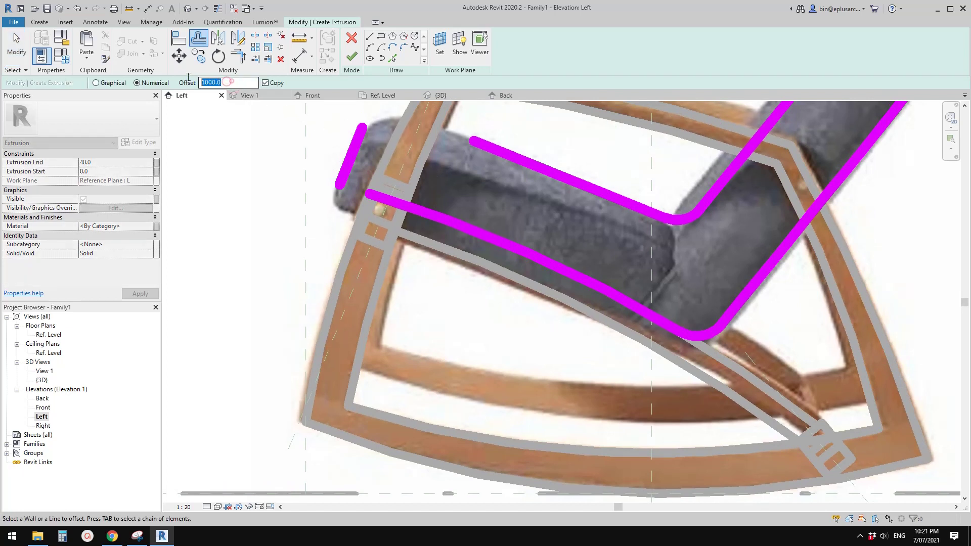
click(542, 258)
key(Escape)
scroll(664, 324, up, 2)
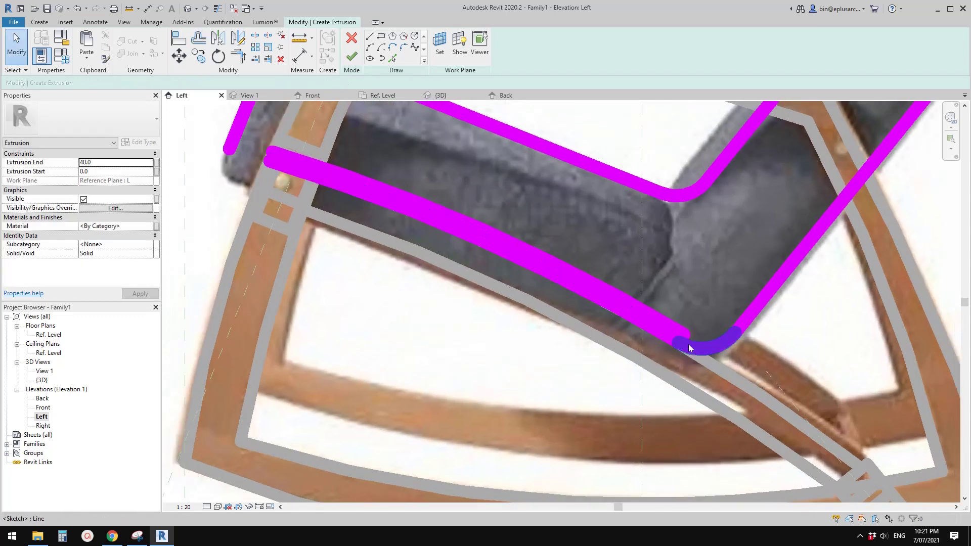
Try deleting the fillet arc at the cushion's lower rear corner
click(700, 351)
key(Delete)
scroll(708, 342, down, 3)
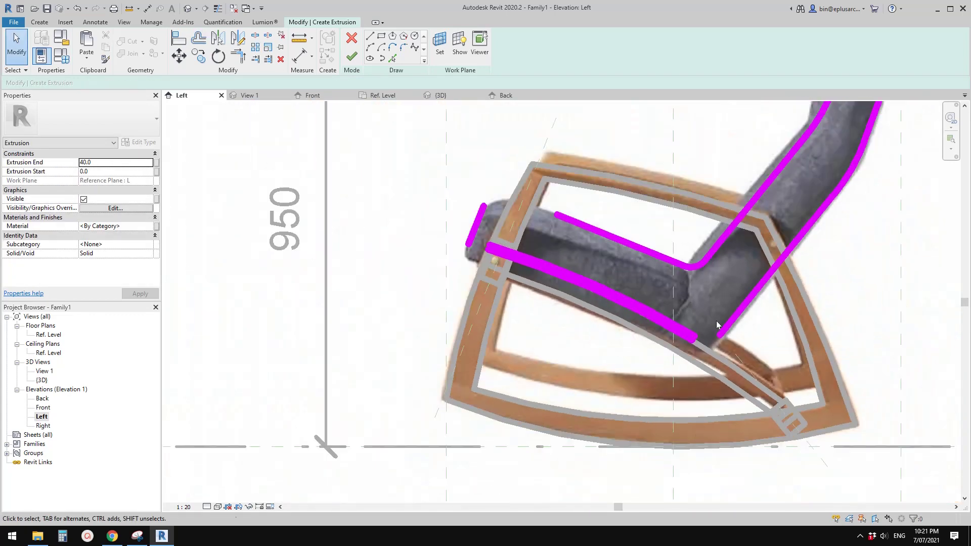
scroll(672, 325, up, 4)
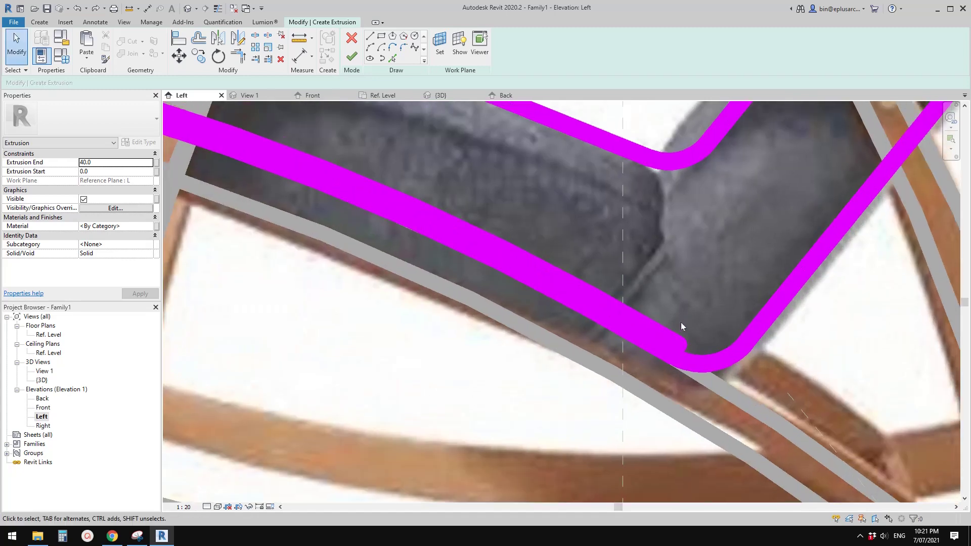
Offset copies of the cushion's lower rear corner arc and its whole rear outline 10 mm toward the inside of the cushion
key(f)
click(718, 358)
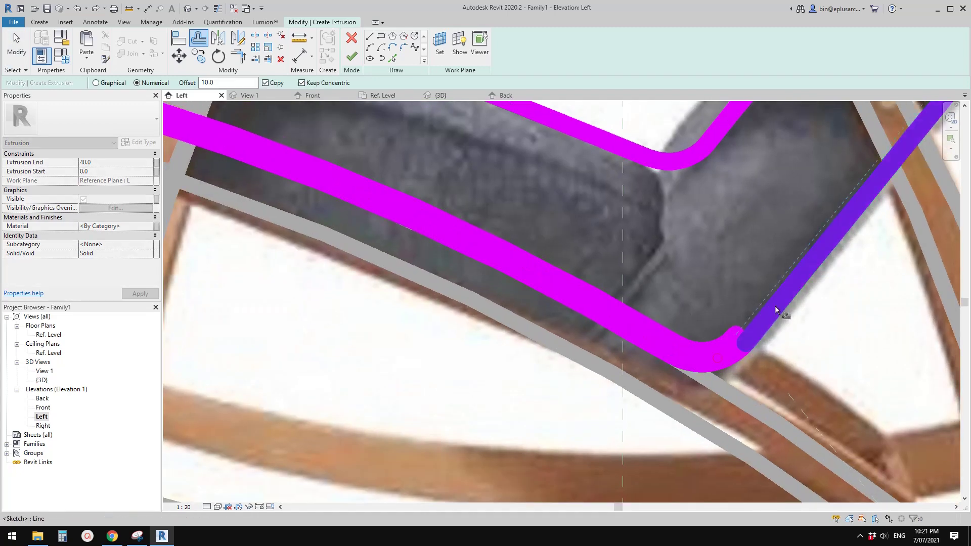
scroll(773, 305, down, 4)
scroll(776, 306, up, 3)
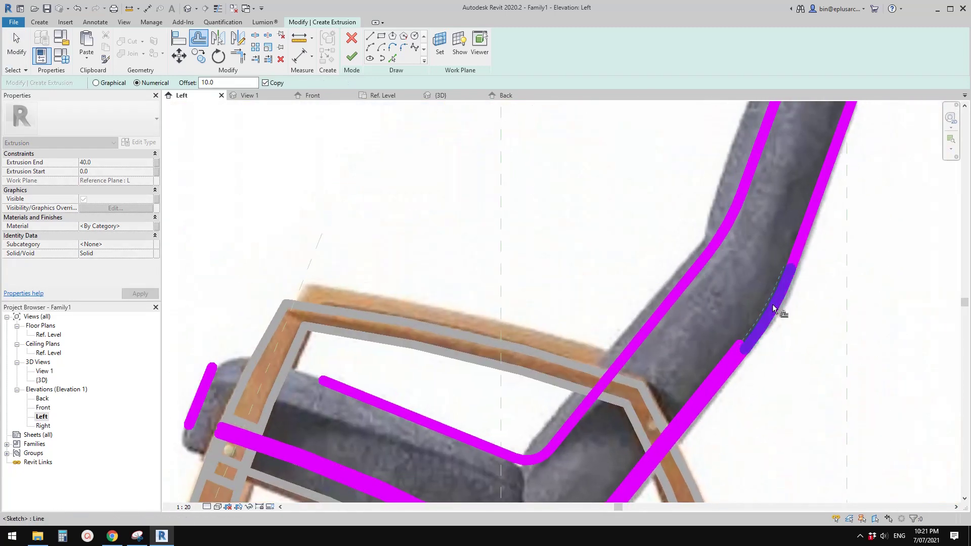
middle_drag(784, 268, 735, 357)
scroll(735, 357, up, 1)
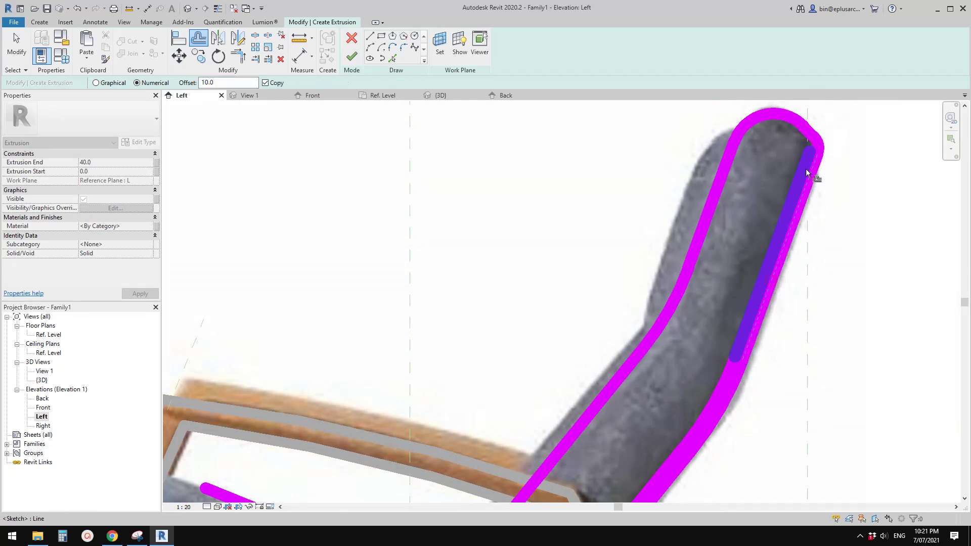
key(Escape)
Set the Left elevation's view scale to 1:10 so the sketch lines display thinner
scroll(813, 153, up, 2)
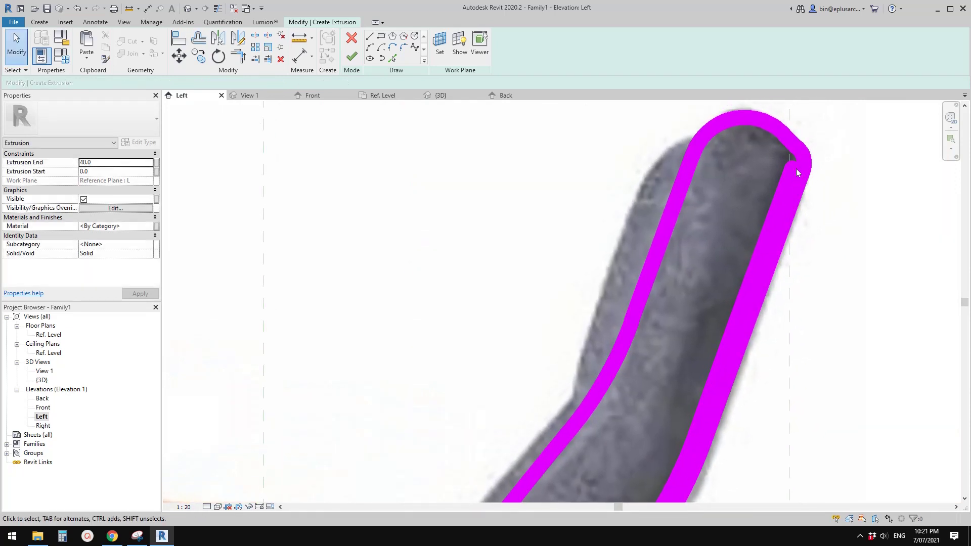
middle_drag(796, 170, 778, 157)
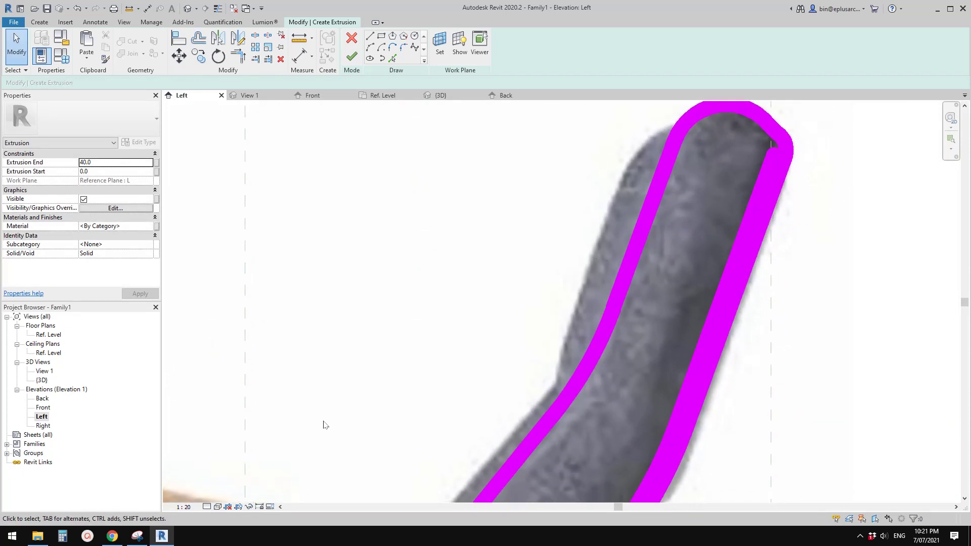
click(185, 507)
click(205, 396)
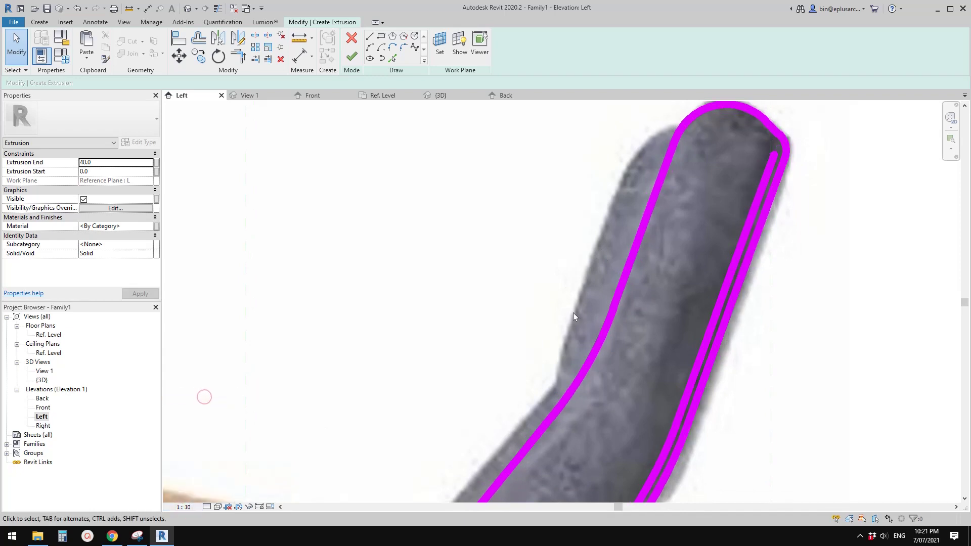
Trim the offset backrest line to the short slanted line at the backrest's top, and delete the leftover upper rear corner arc
scroll(573, 313, down, 2)
scroll(730, 209, up, 4)
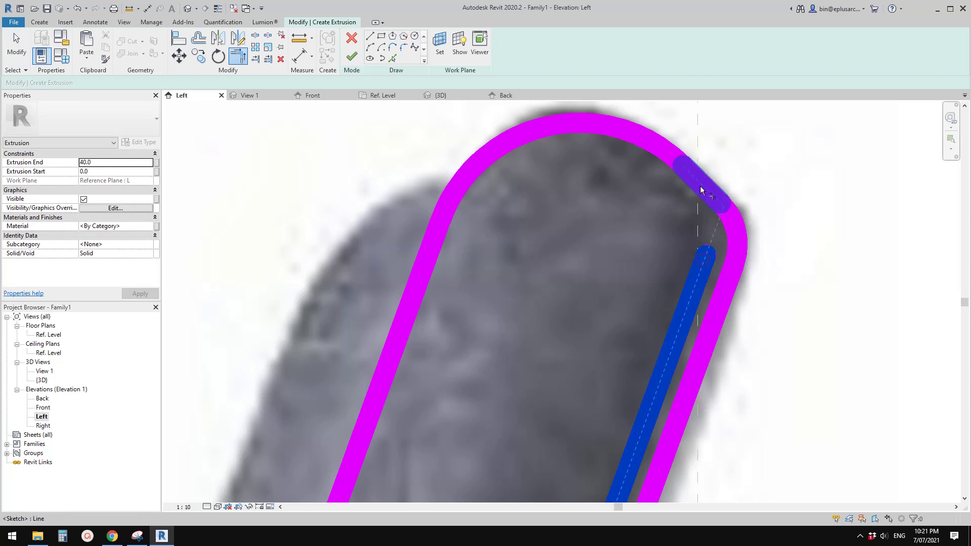
scroll(725, 218, up, 1)
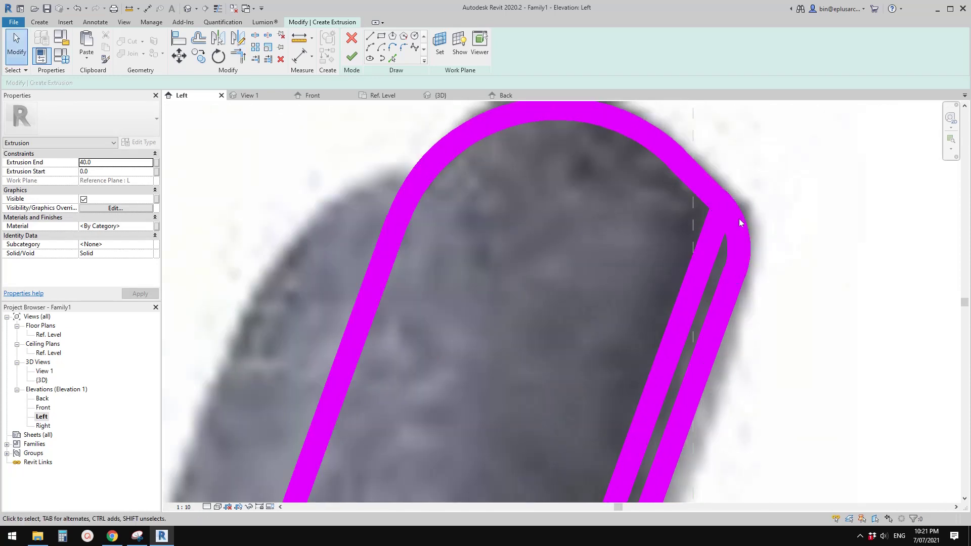
click(737, 230)
key(Delete)
Delete the original outer chain along the cushion's bottom and rear, keeping the offset copy
scroll(741, 238, down, 6)
middle_drag(756, 254, 775, 141)
key(Tab)
click(747, 181)
middle_drag(772, 232, 850, 159)
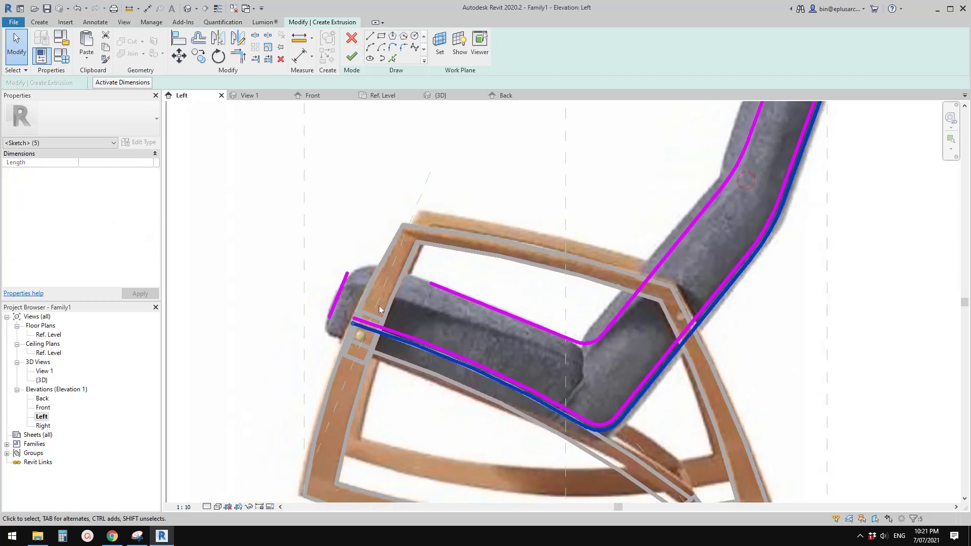
key(Delete)
Join the cushion's bottom curve to its front line with a fillet arc of about 28 mm radius
scroll(358, 302, up, 3)
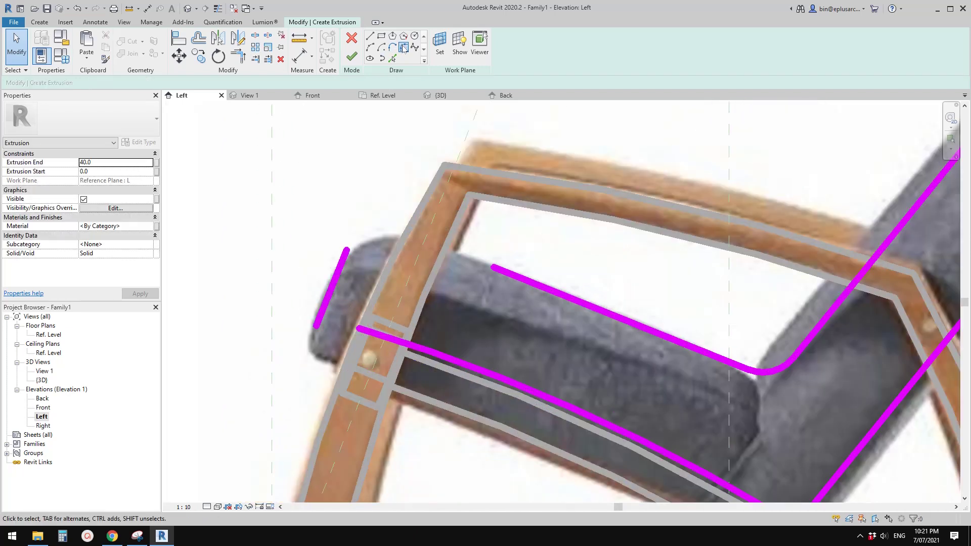
click(404, 47)
click(368, 333)
click(333, 291)
scroll(334, 292, up, 2)
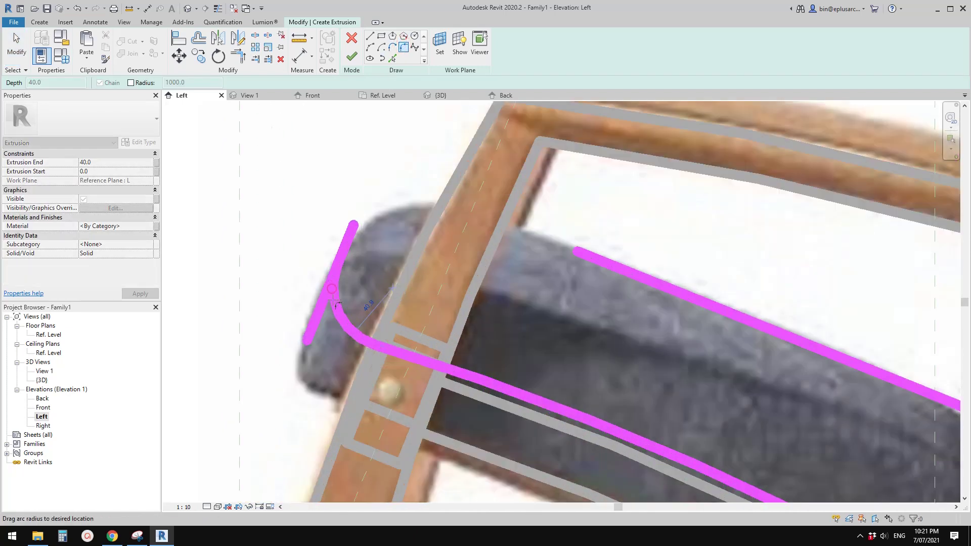
click(330, 317)
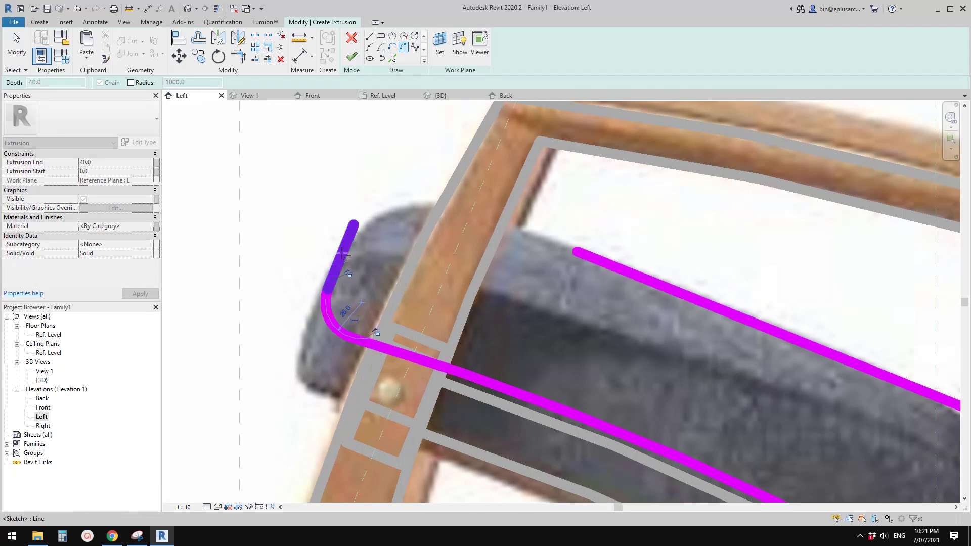
Join the cushion's front line to the seat's top line with a fillet arc of about 76 mm radius
click(582, 262)
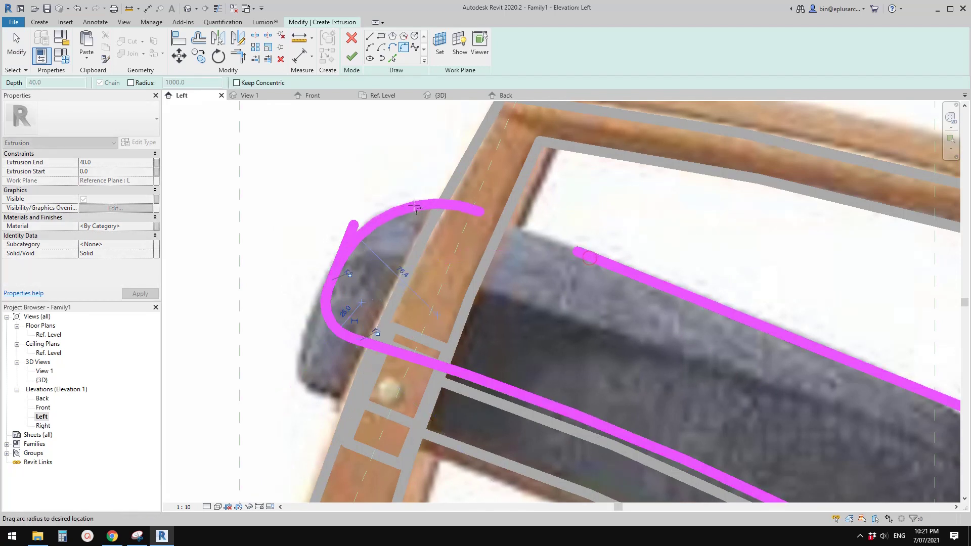
click(415, 205)
scroll(415, 206, down, 3)
key(Escape)
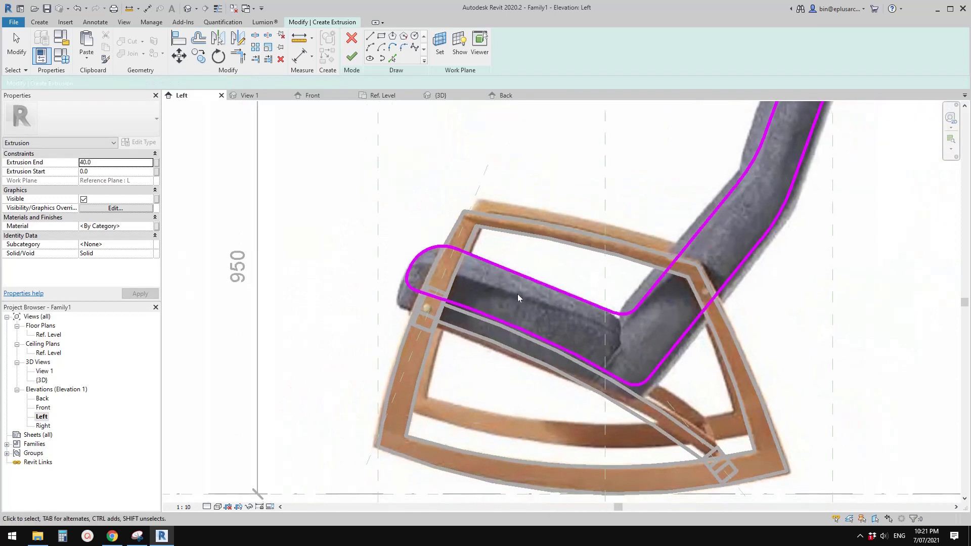
Finish the cushion's extrusion sketch and check the resulting solid in the 3D view
click(353, 57)
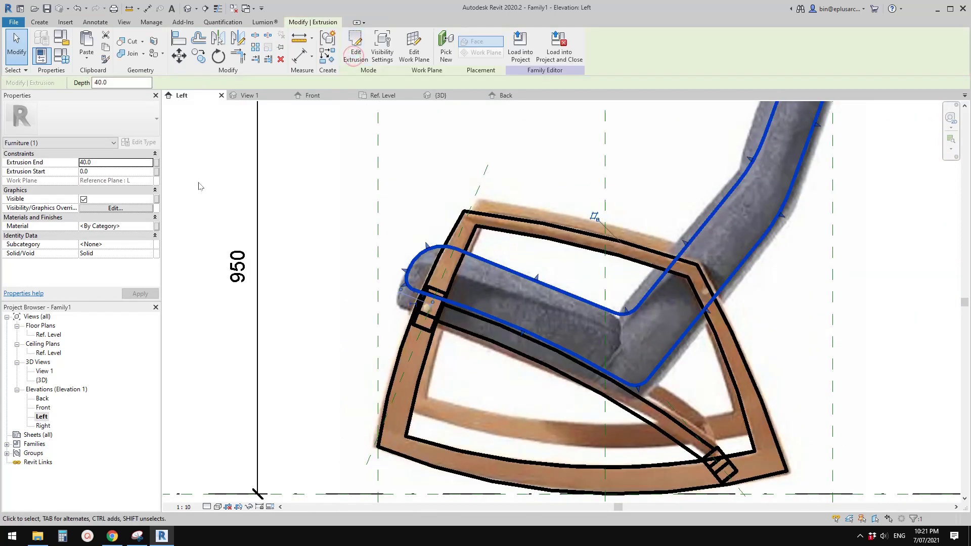
click(187, 10)
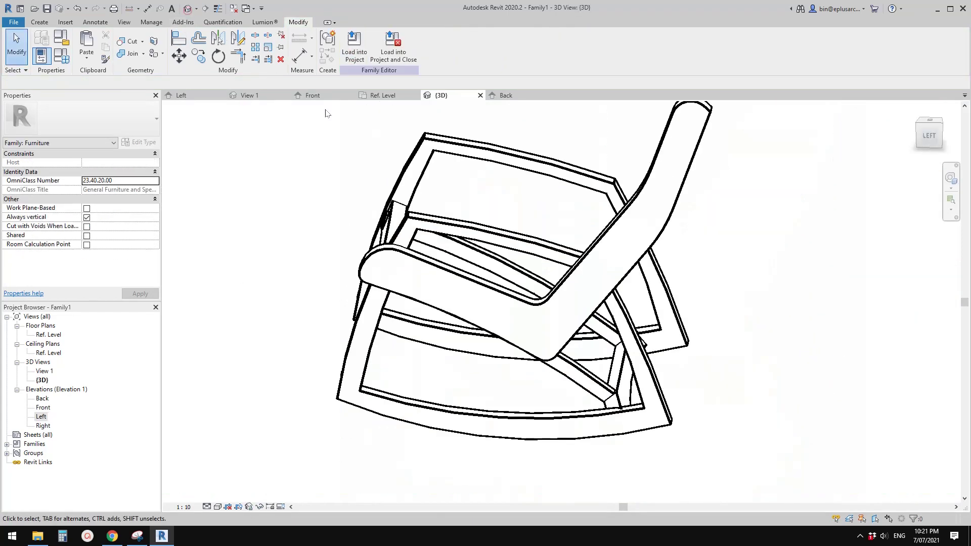
scroll(375, 193, down, 2)
shift+middle_drag(379, 228, 602, 244)
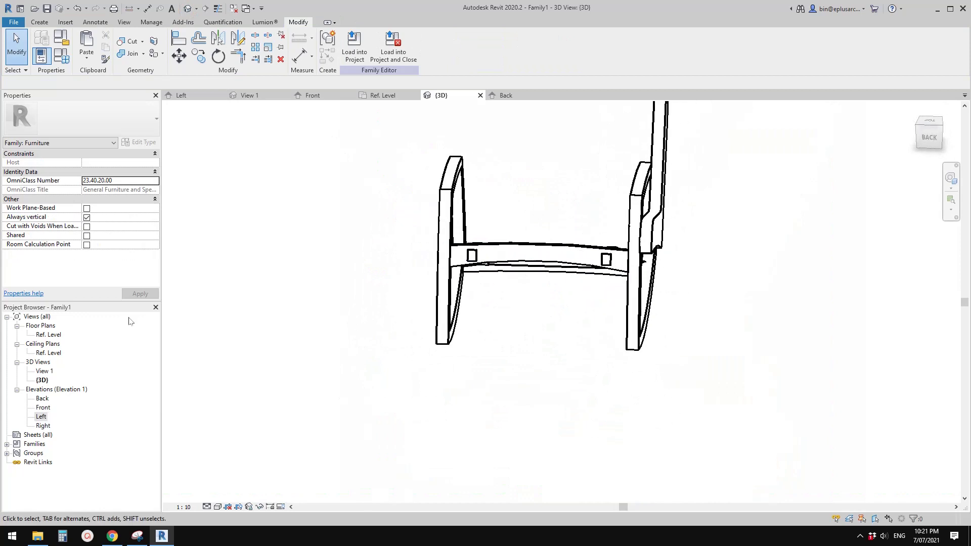
In the Front elevation, stretch the cushion extrusion to about 605 mm wide, spanning between the inner faces of the two side frames
double_click(43, 407)
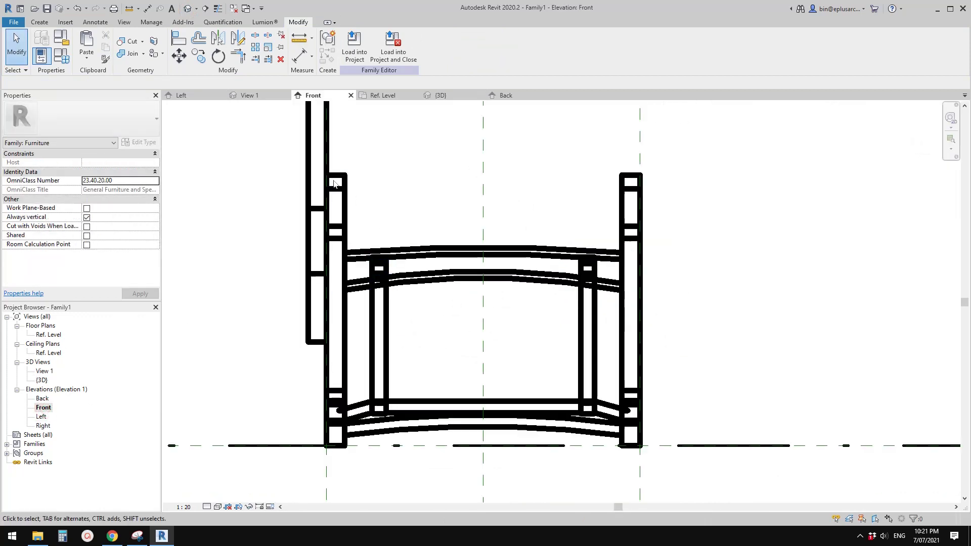
scroll(322, 172, down, 2)
click(326, 241)
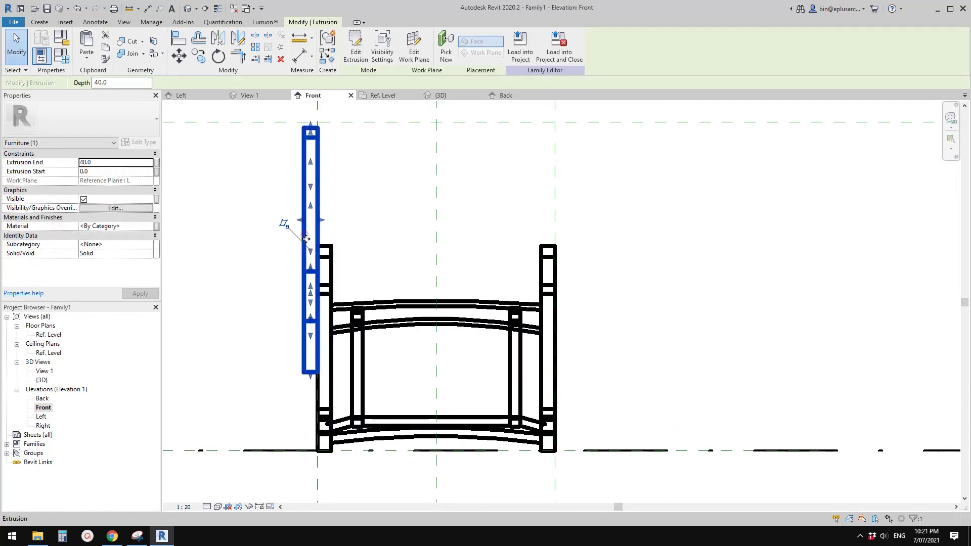
drag(322, 221, 544, 221)
drag(301, 221, 334, 240)
click(391, 169)
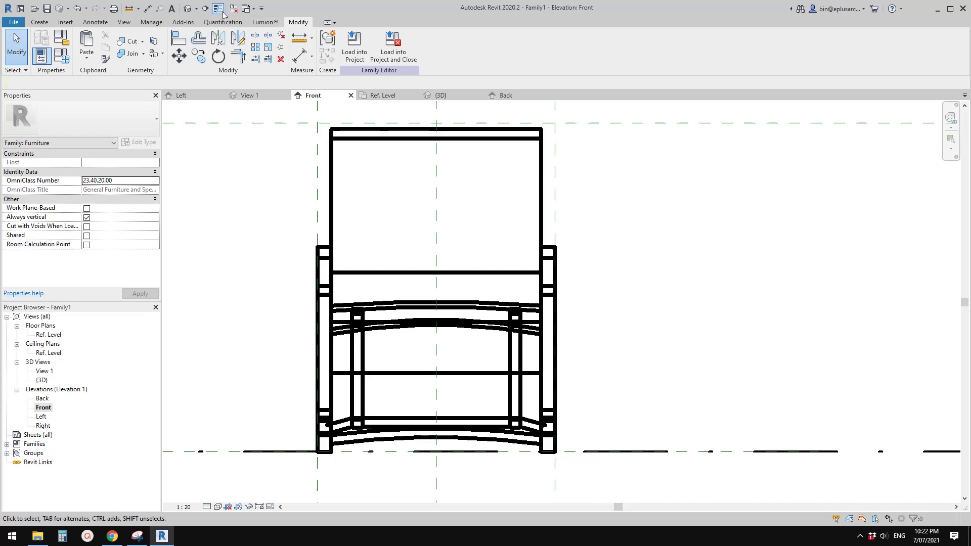
Examine in the 3D view how the widened cushion's rounded front end meets the curved cross rail
click(190, 9)
shift+middle_drag(395, 190, 438, 186)
shift+middle_drag(420, 209, 467, 266)
scroll(463, 265, up, 3)
click(424, 236)
shift+middle_drag(424, 237, 449, 272)
key(Escape)
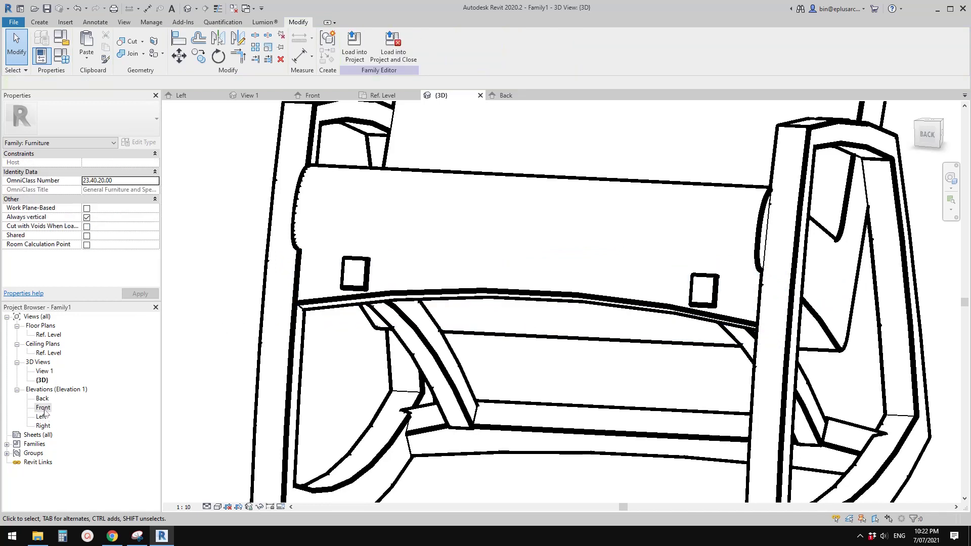
Compare the cushion profile with the frame, seat rail and side photo in the Left elevation
double_click(44, 410)
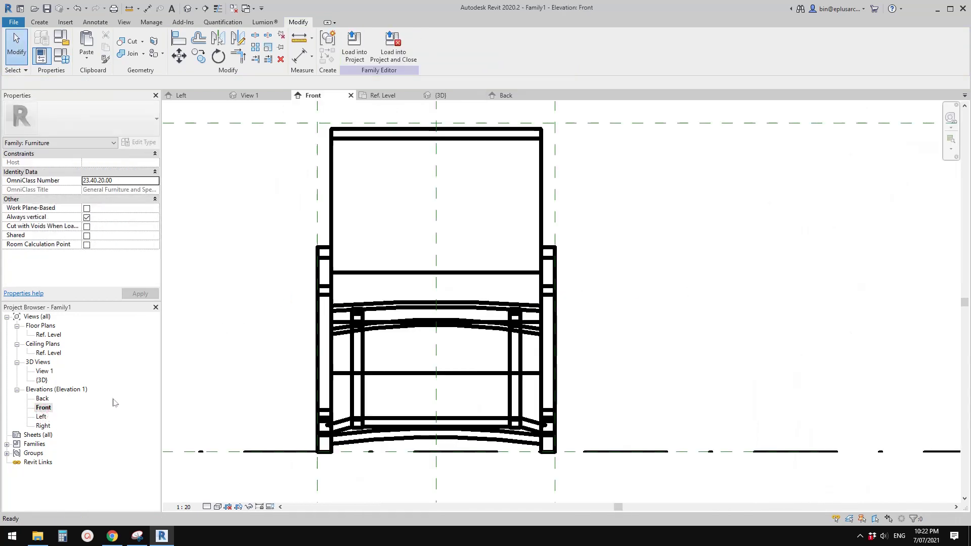
double_click(42, 417)
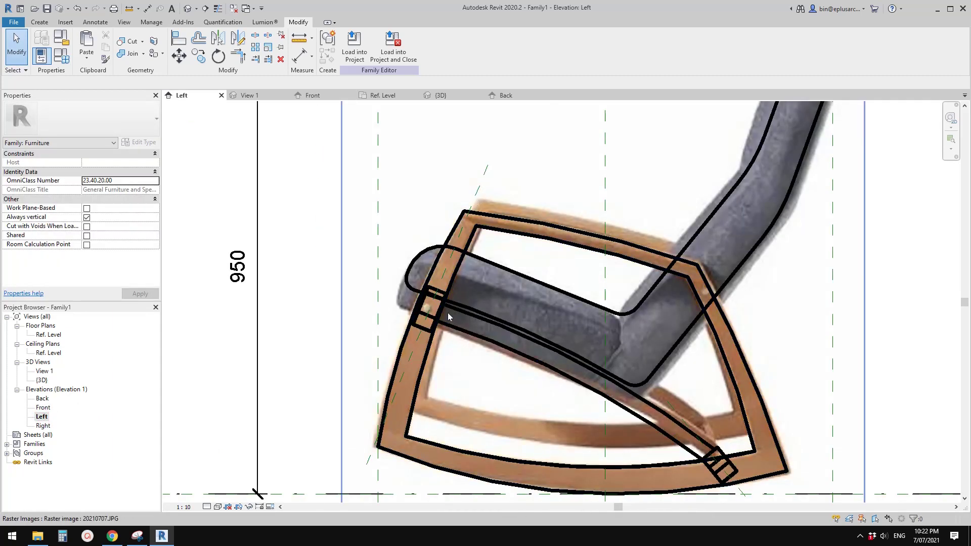
middle_drag(449, 317, 473, 223)
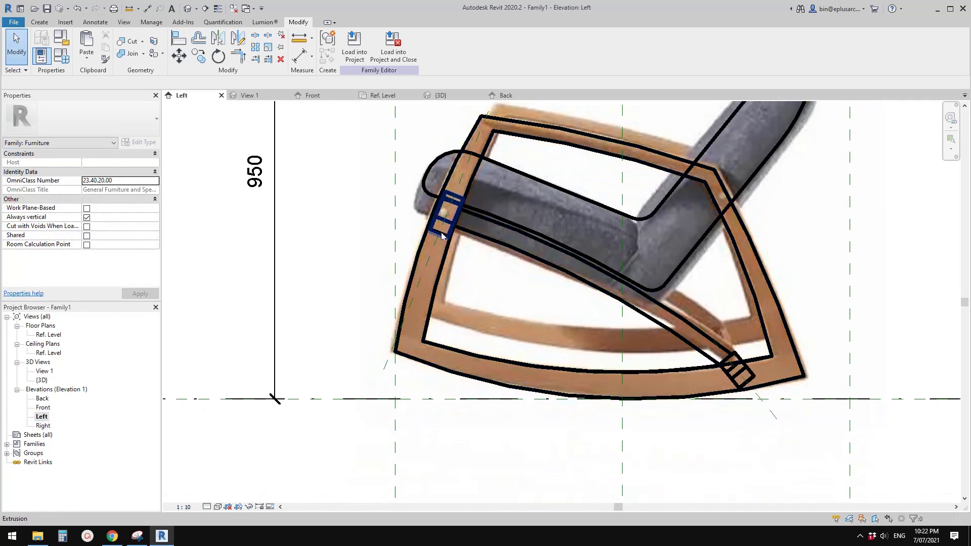
click(432, 253)
scroll(431, 258, up, 5)
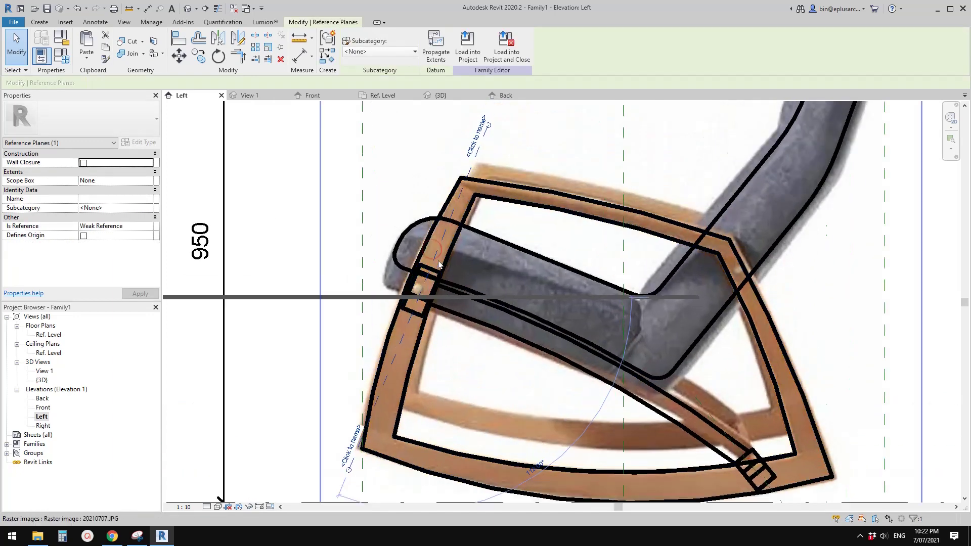
middle_drag(430, 264, 438, 257)
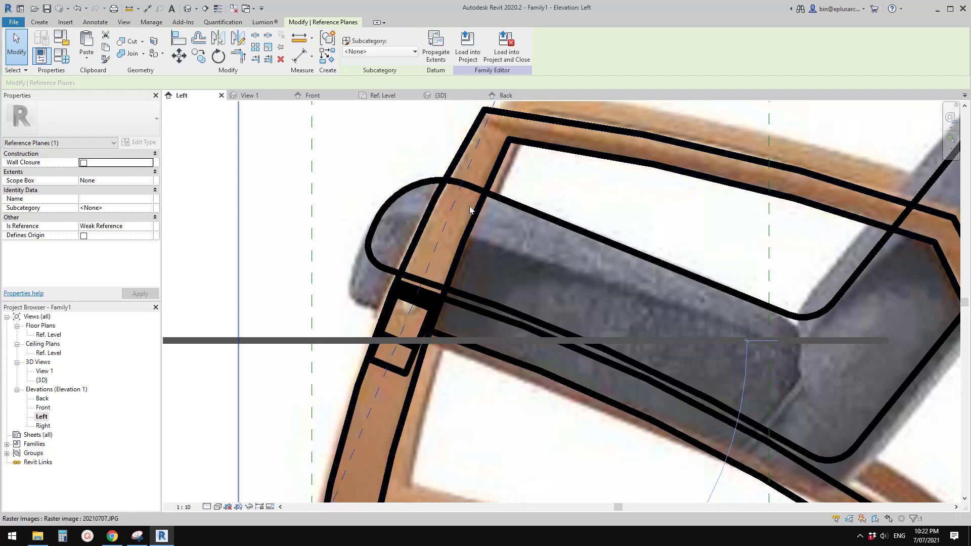
click(376, 221)
scroll(659, 308, down, 2)
middle_drag(650, 302, 583, 284)
middle_drag(673, 290, 628, 296)
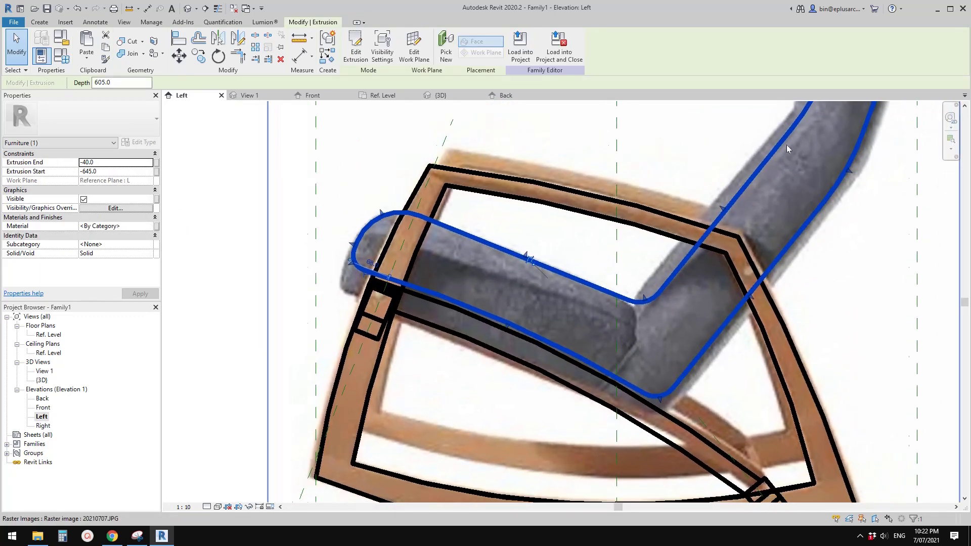
key(Escape)
scroll(626, 249, down, 2)
middle_drag(620, 256, 615, 250)
middle_drag(555, 268, 548, 257)
scroll(573, 298, up, 2)
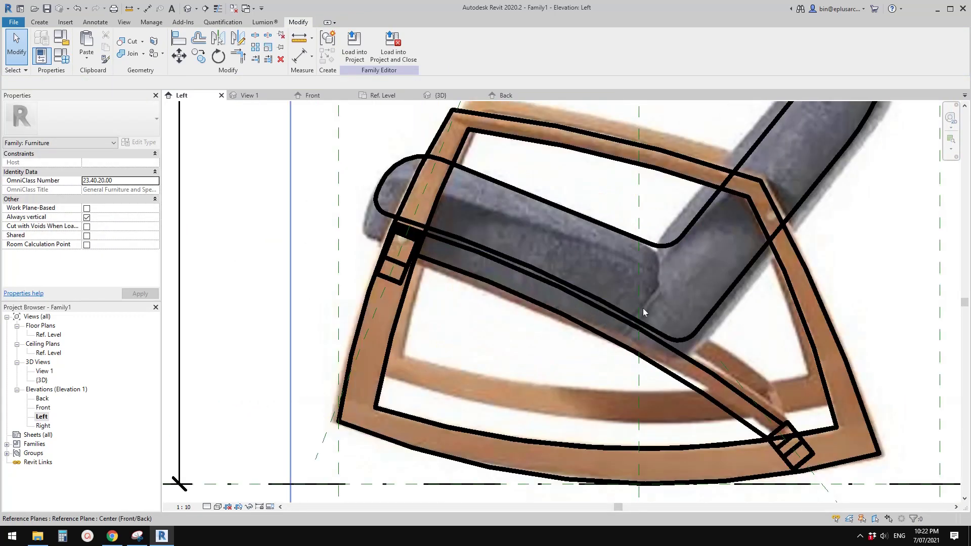
scroll(691, 340, down, 1)
Copy the cushion extrusion and paste it aligned to the same place
click(703, 332)
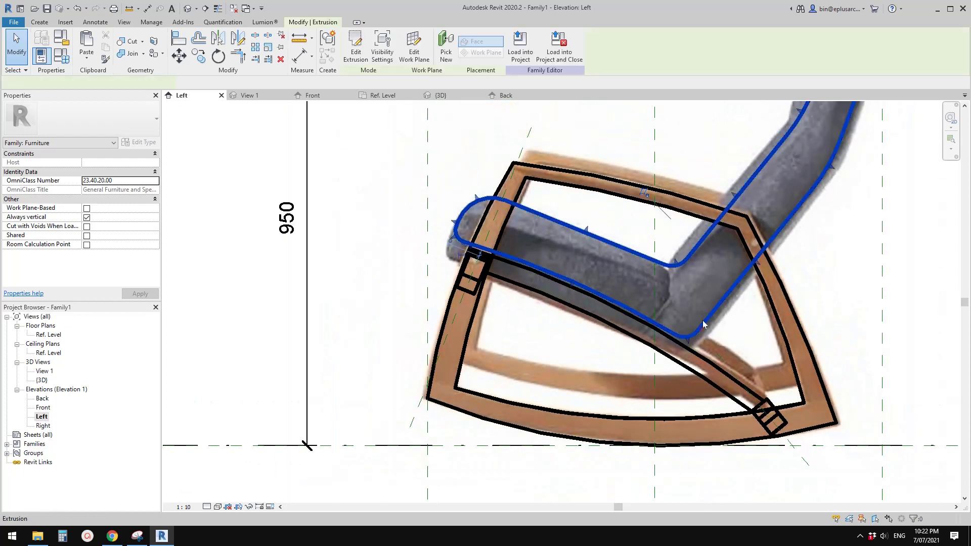
middle_drag(673, 243, 671, 255)
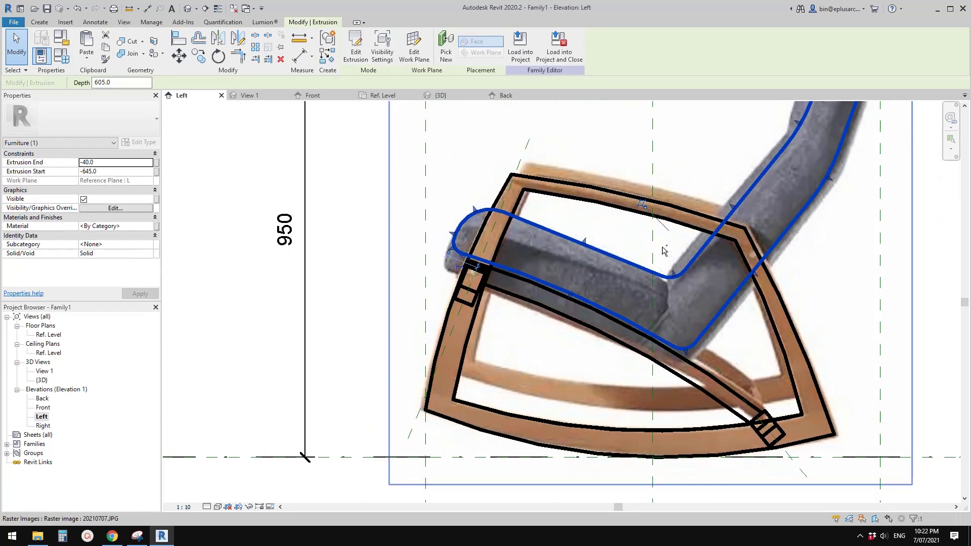
click(86, 58)
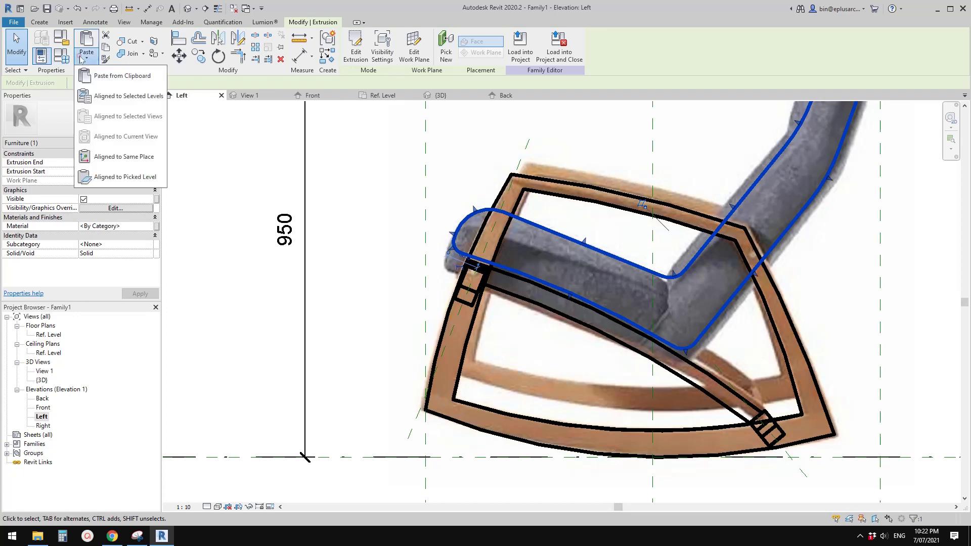
click(136, 155)
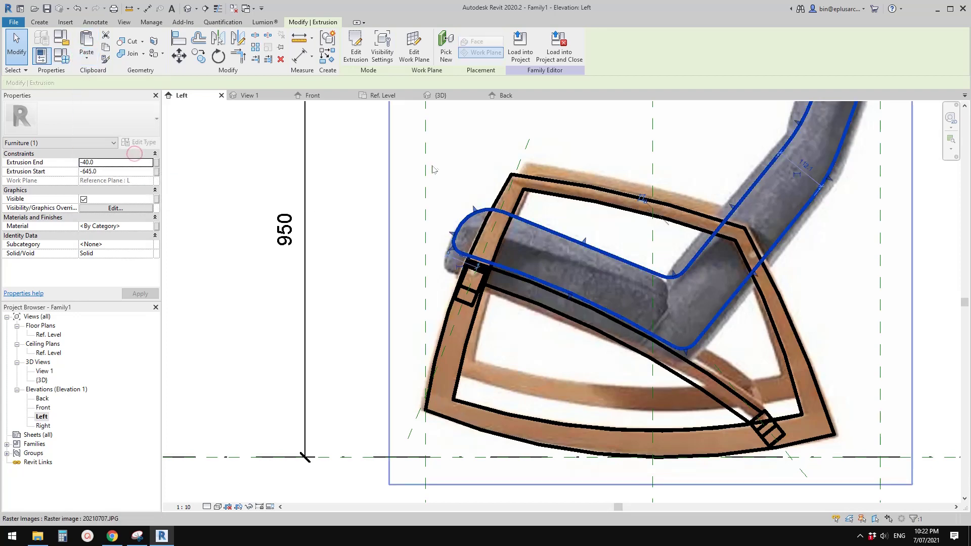
middle_drag(434, 169, 379, 160)
Edit the pasted cushion extrusion's sketch and offset a copy of its whole profile 10 mm outward
click(356, 46)
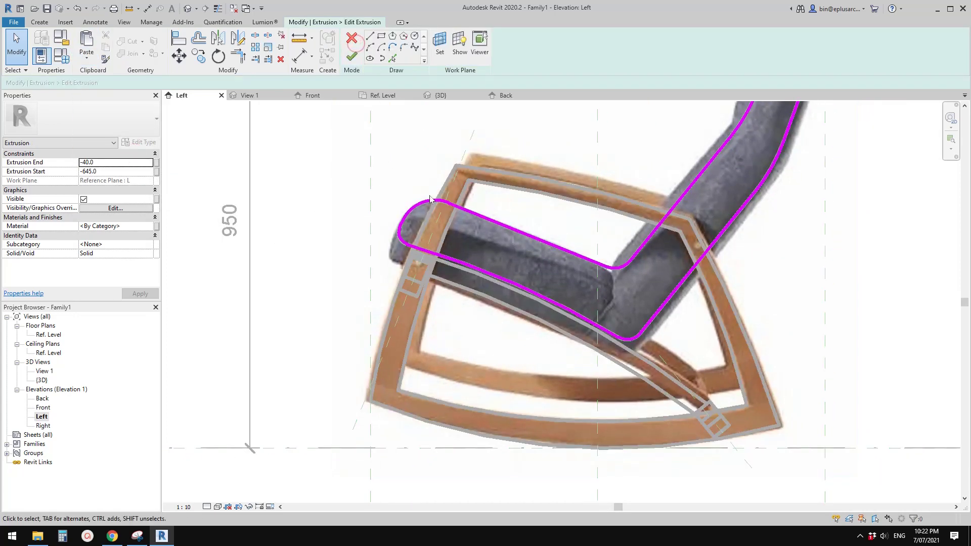
scroll(531, 226, up, 2)
key(f)
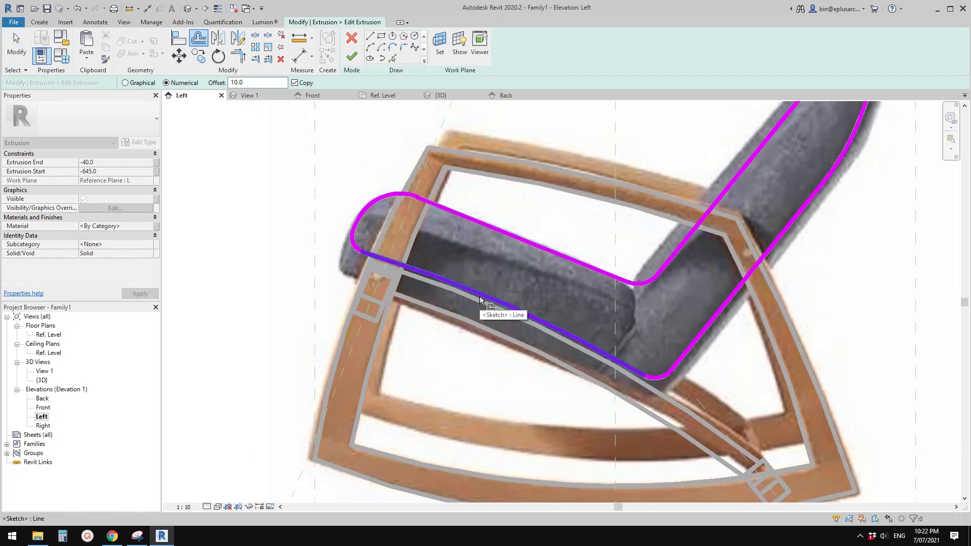
key(Tab)
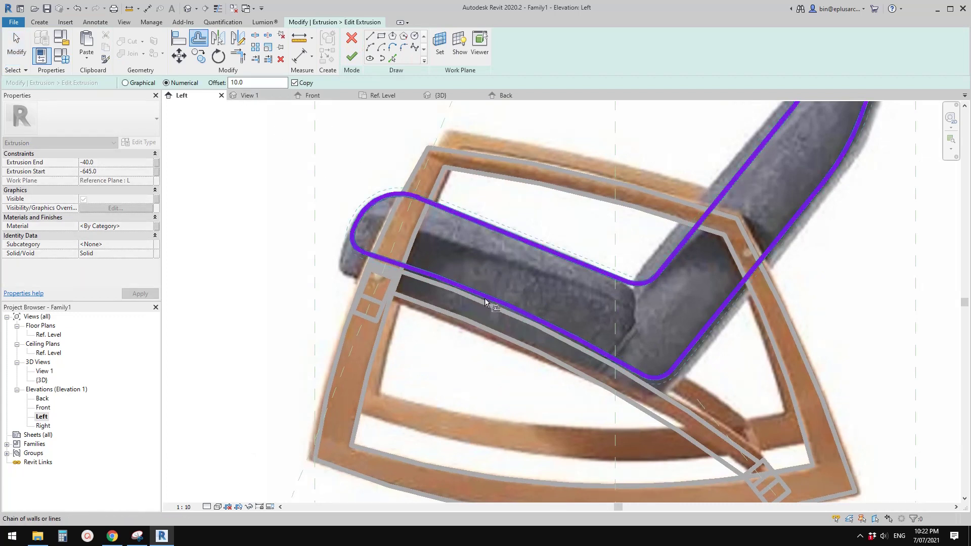
click(461, 282)
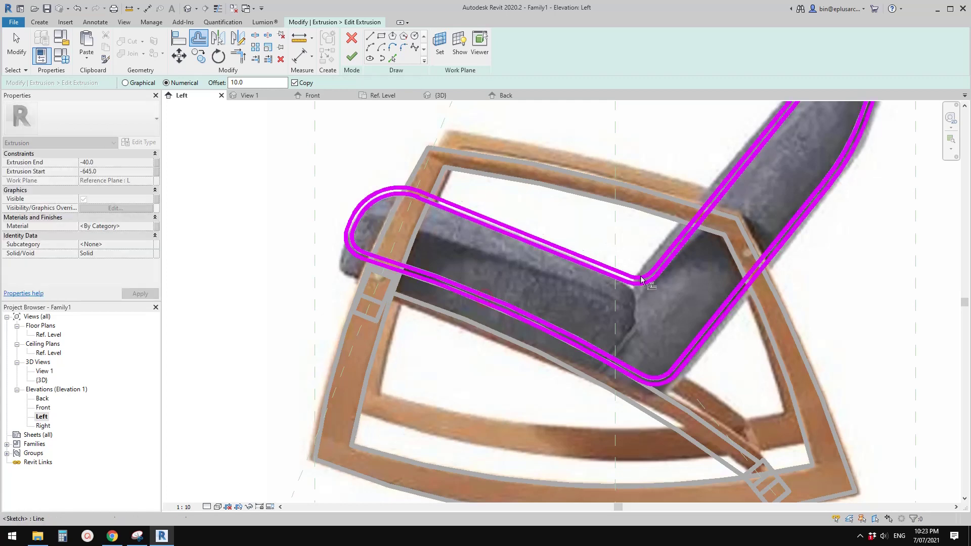
key(Escape)
Join the two profiles with a short line at the backrest's upper rear corner, trim it and delete the adjoining slanted segments
scroll(611, 322, up, 4)
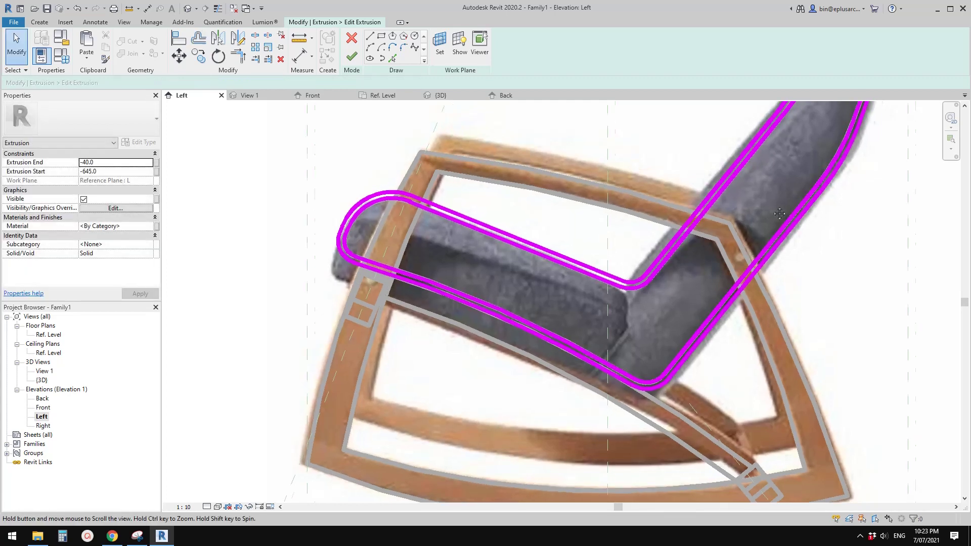
scroll(652, 244, up, 5)
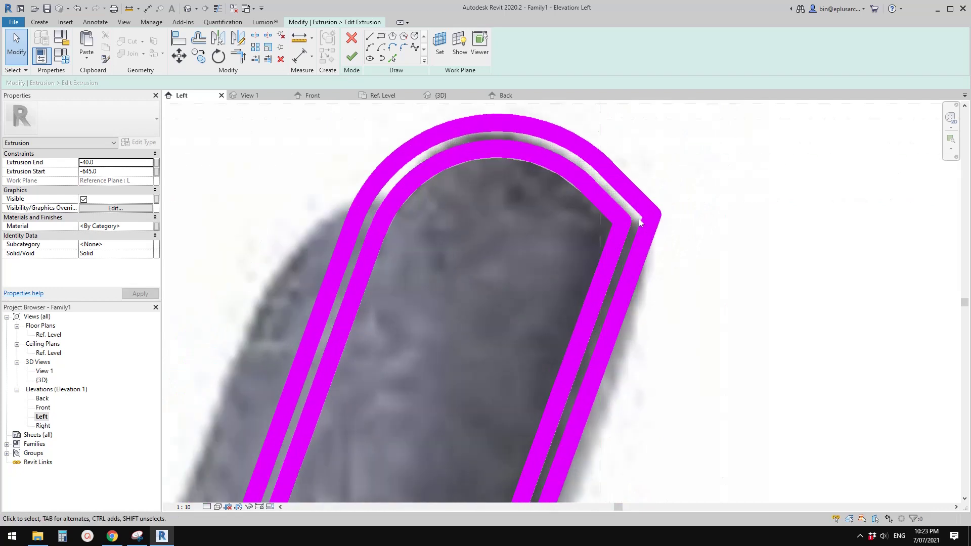
key(t)
key(r)
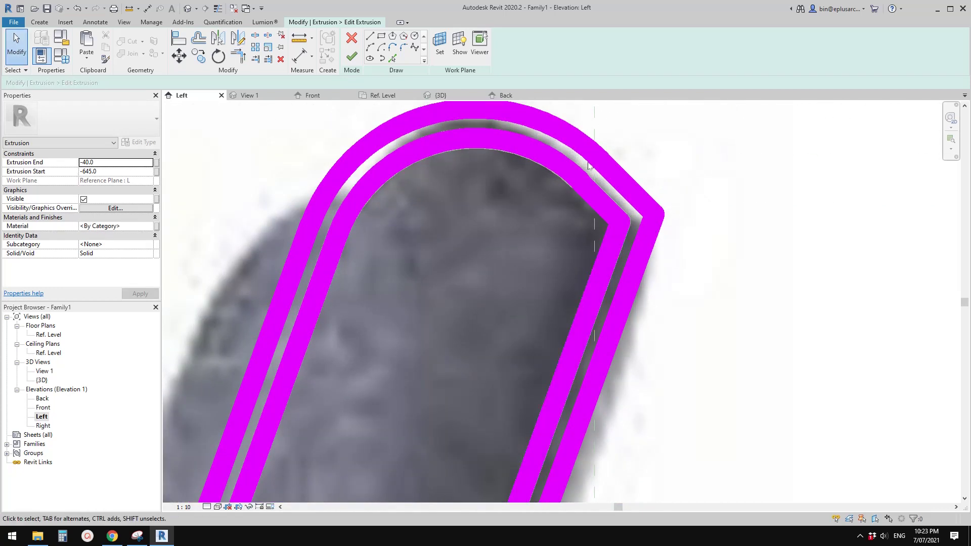
click(369, 36)
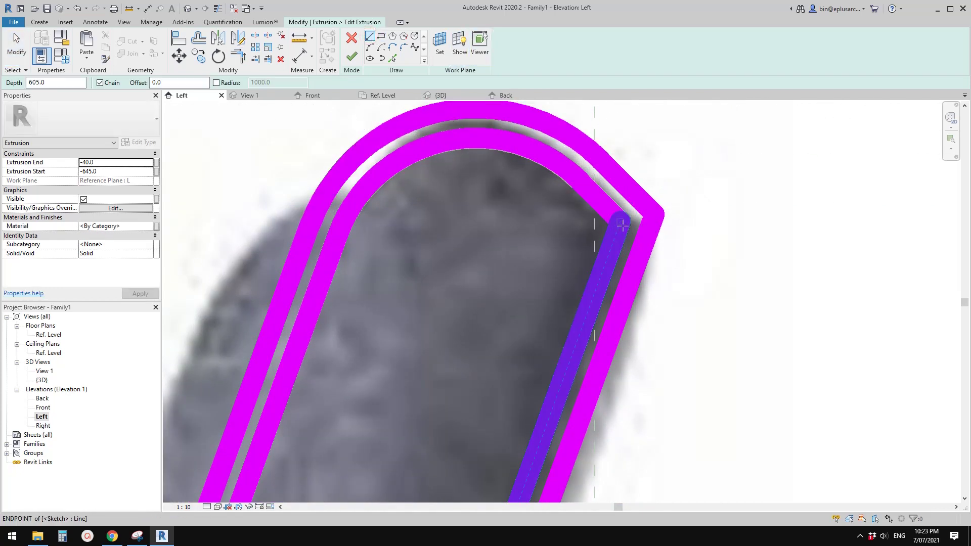
key(Escape)
key(t)
key(r)
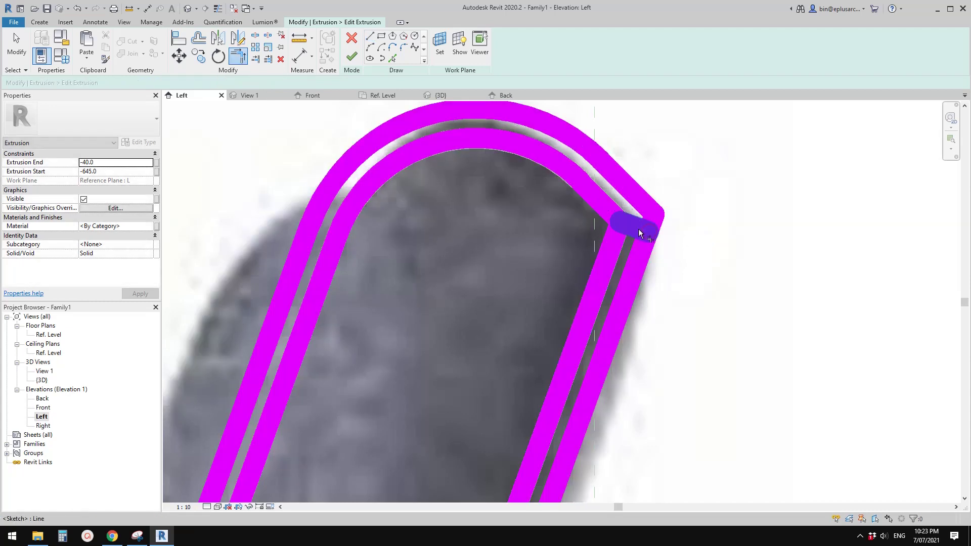
click(640, 256)
key(Escape)
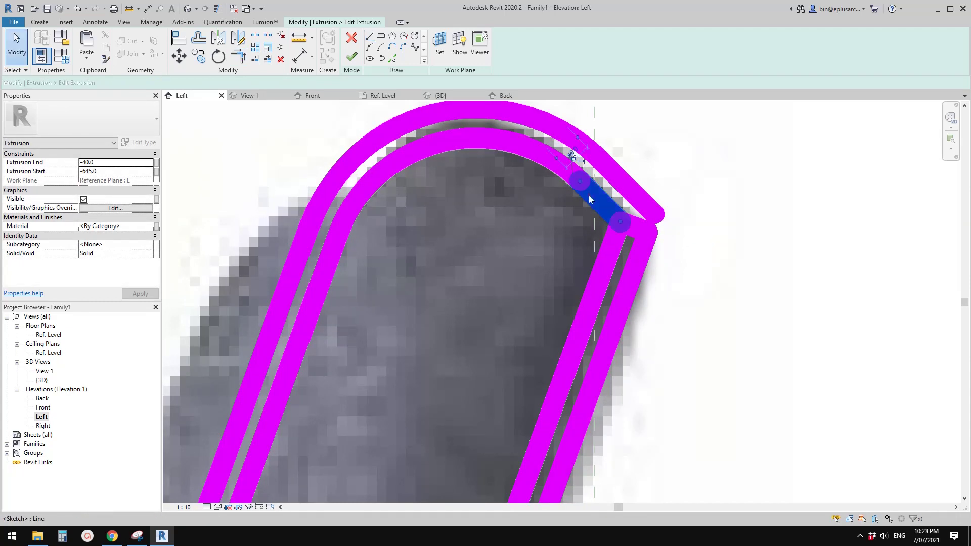
scroll(630, 231, down, 5)
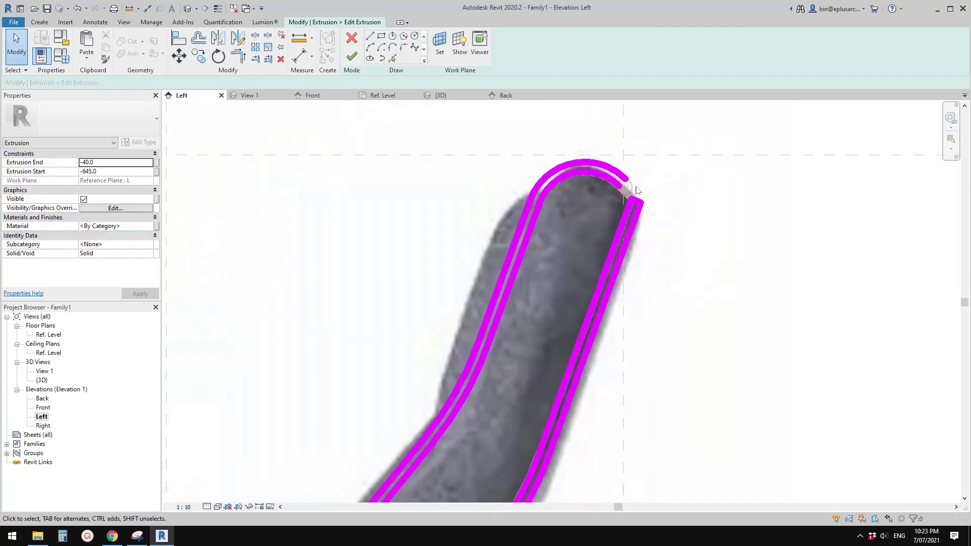
scroll(458, 276, up, 6)
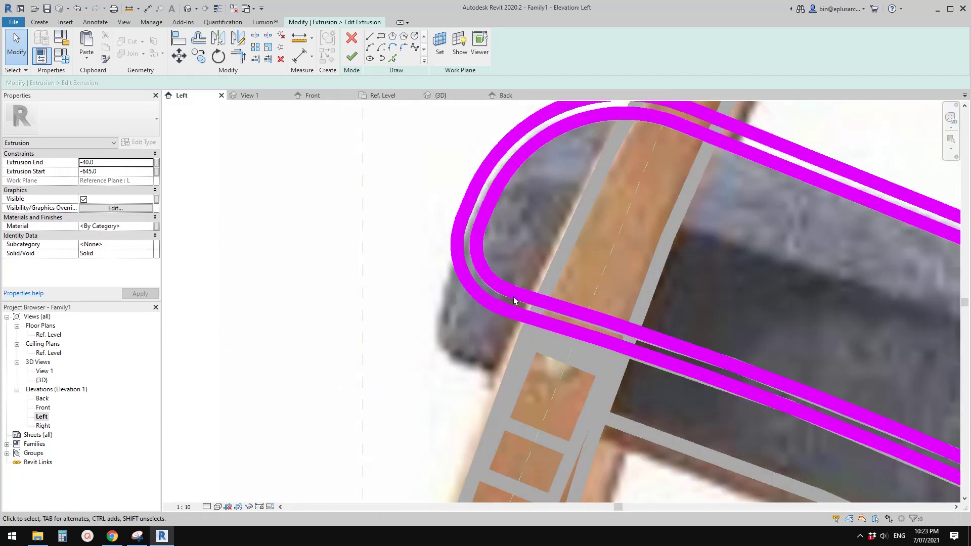
Delete the outer profile's lower front arc and join the two underside lines with a short perpendicular end line
click(494, 305)
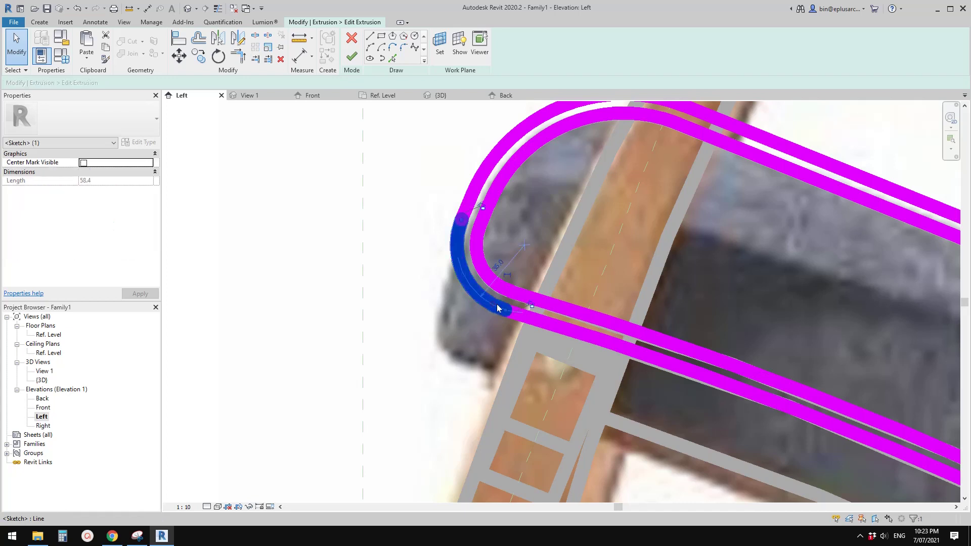
key(Delete)
key(l)
key(i)
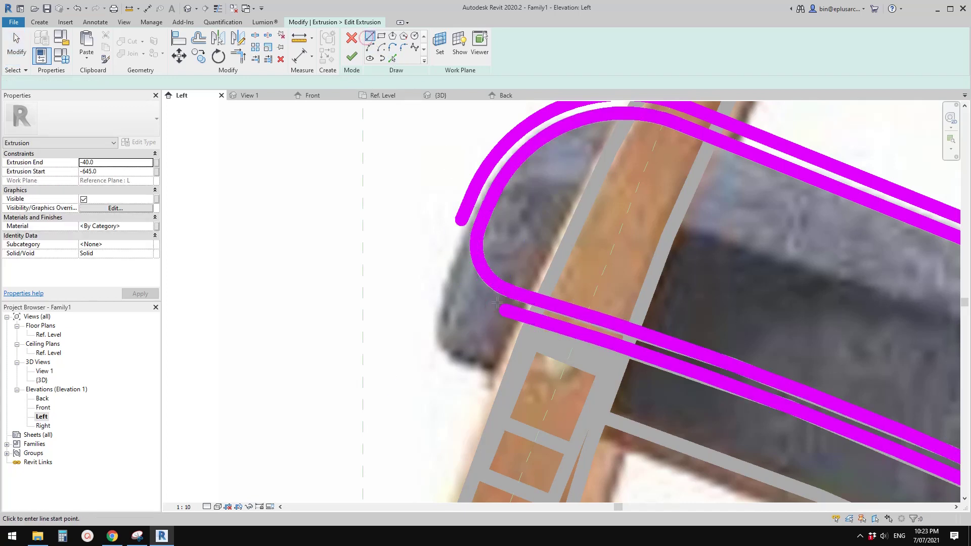
click(504, 310)
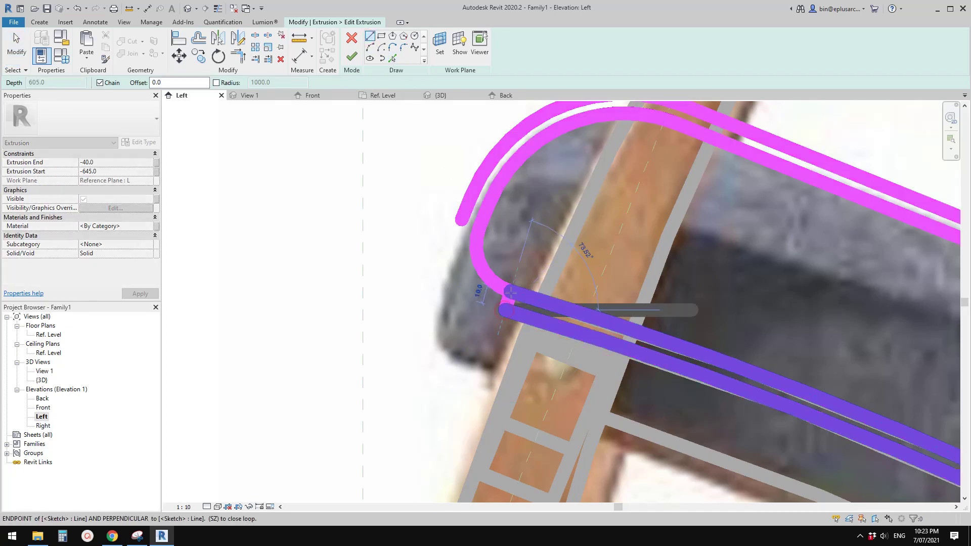
click(509, 296)
scroll(512, 298, up, 1)
key(t)
key(r)
scroll(559, 351, down, 1)
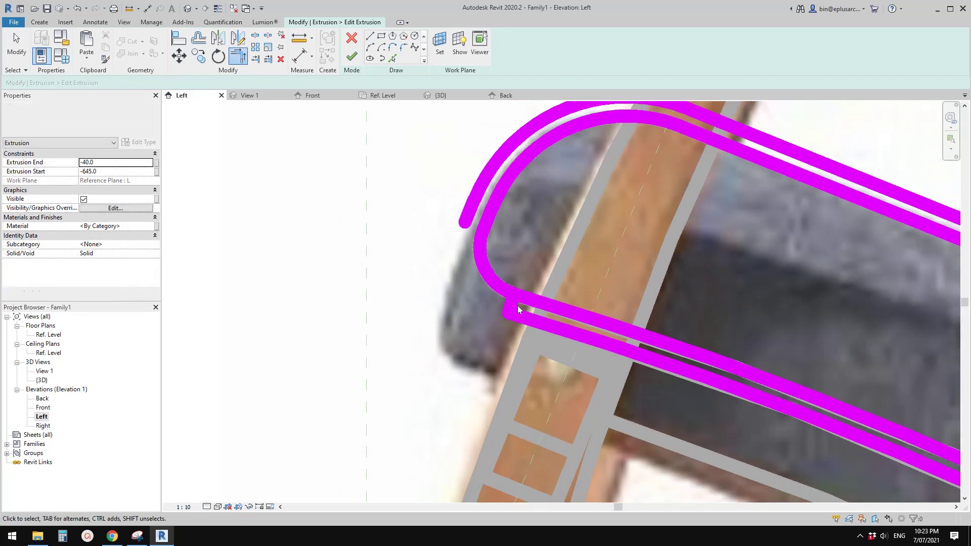
key(Escape)
Delete the inner front arc and both upper profile chains, keeping only the thin strip along the cushion's underside and back, and finish the sketch
click(497, 292)
key(e)
scroll(494, 282, down, 2)
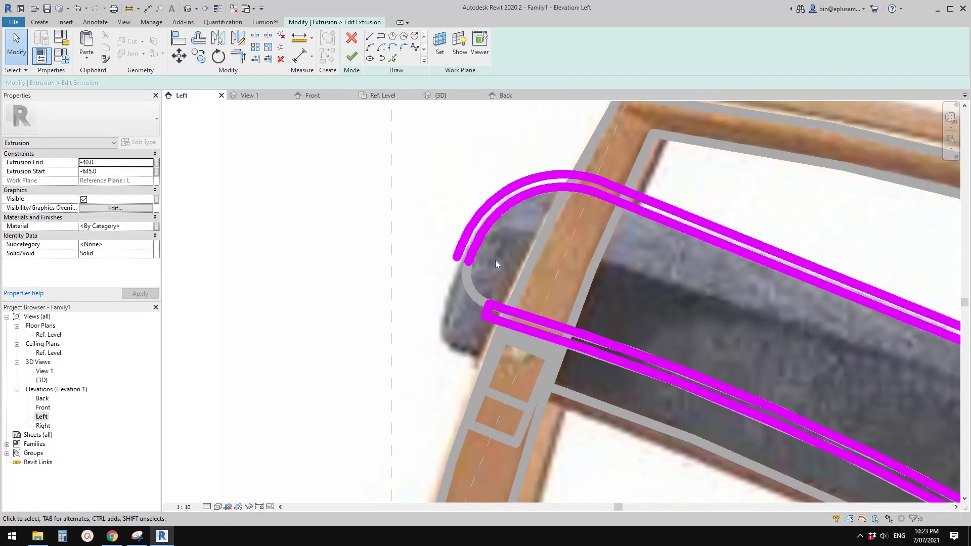
key(Tab)
click(486, 226)
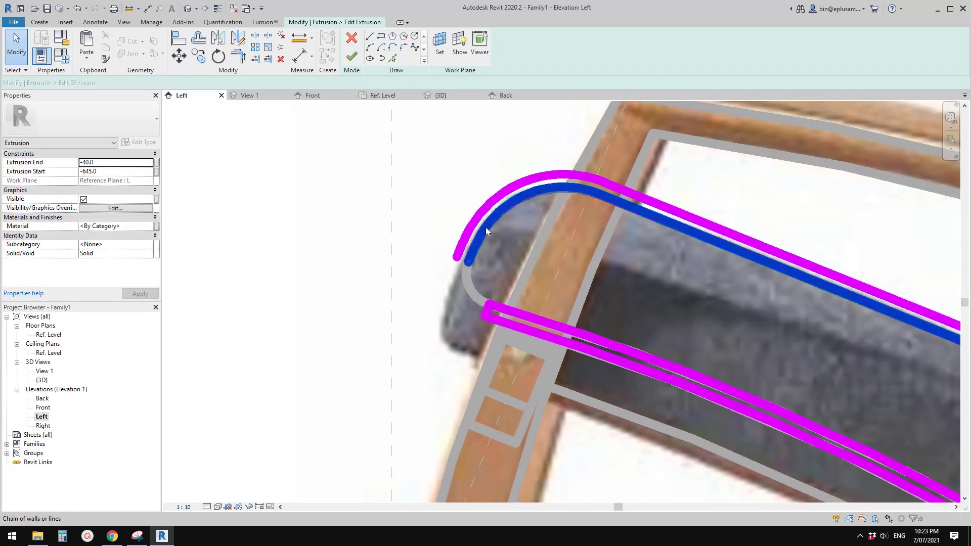
key(Delete)
key(Tab)
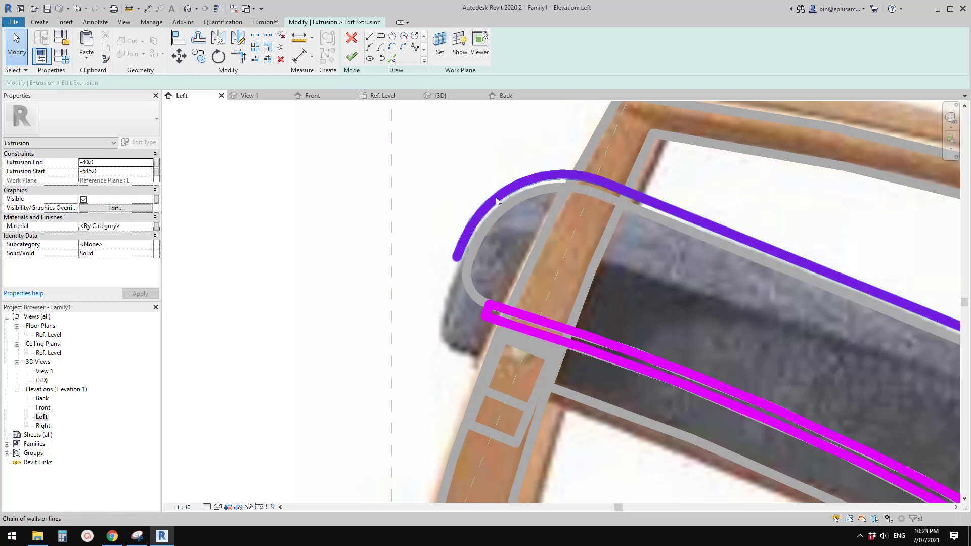
click(505, 205)
key(Delete)
scroll(526, 215, down, 5)
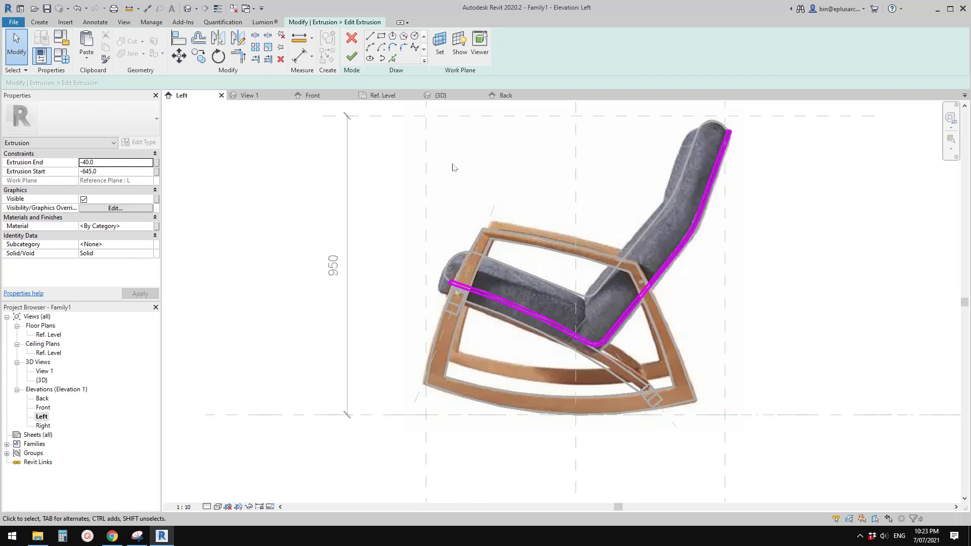
click(352, 56)
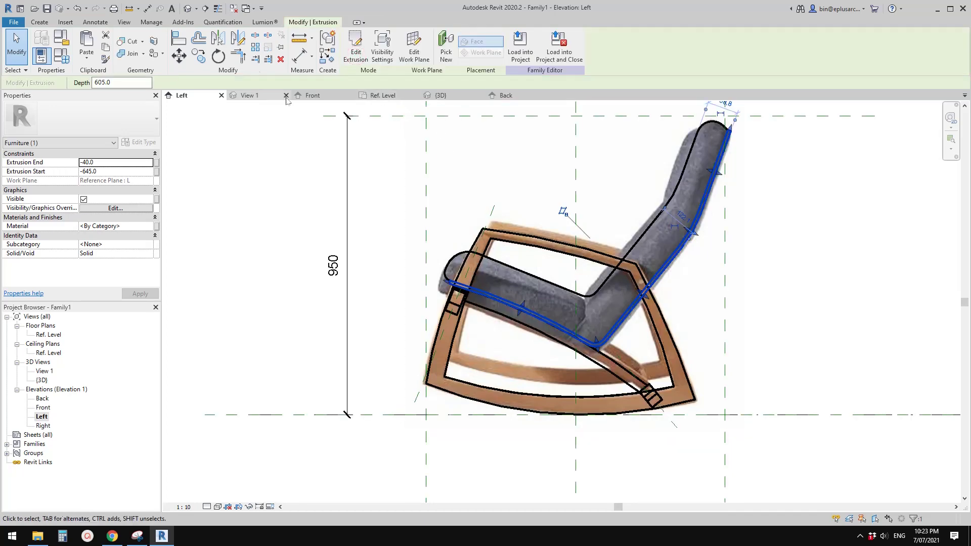
Show the chair in the 3D view with shaded surfaces, orbited to the outside of the backrest
key(Escape)
click(187, 8)
scroll(546, 192, down, 5)
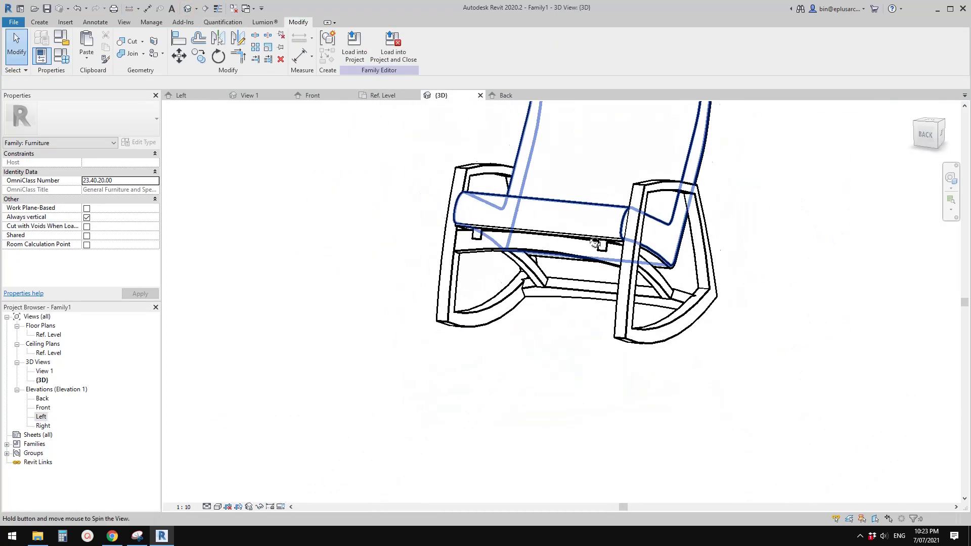
mouse_move(547, 192)
shift+middle_down()
mouse_move(569, 143)
mouse_move(671, 232)
mouse_move(650, 268)
shift+middle_up()
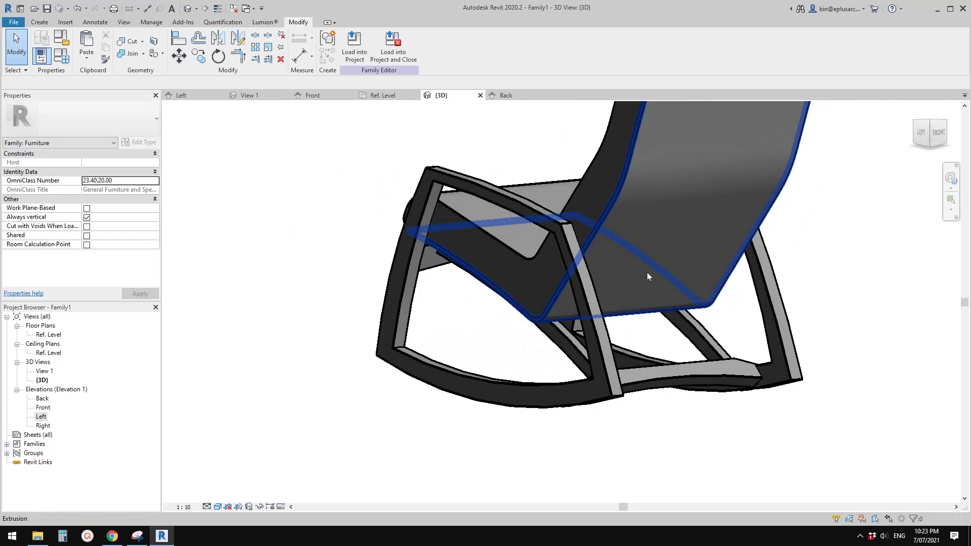
Open the material selection for the left side frame and check the timber colour in the product photo on the web page
click(584, 313)
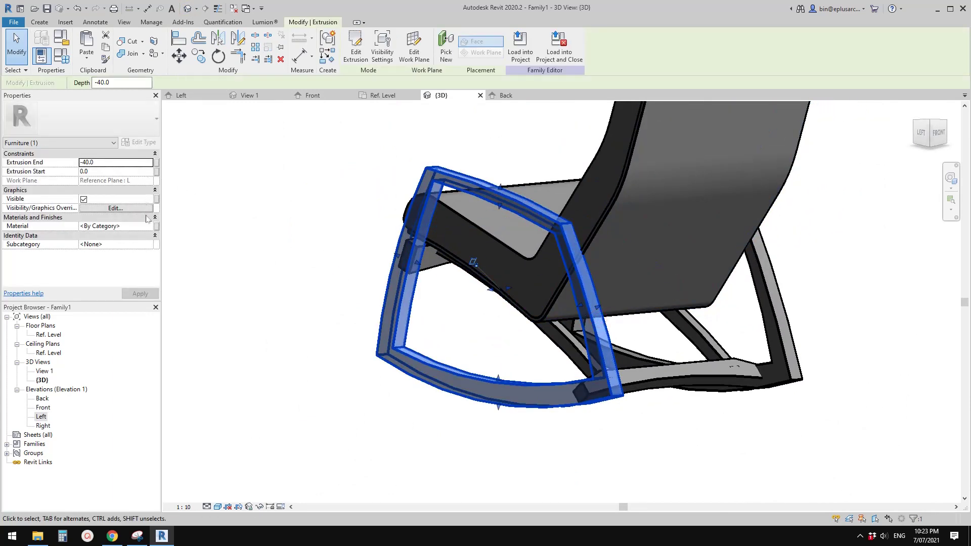
click(150, 229)
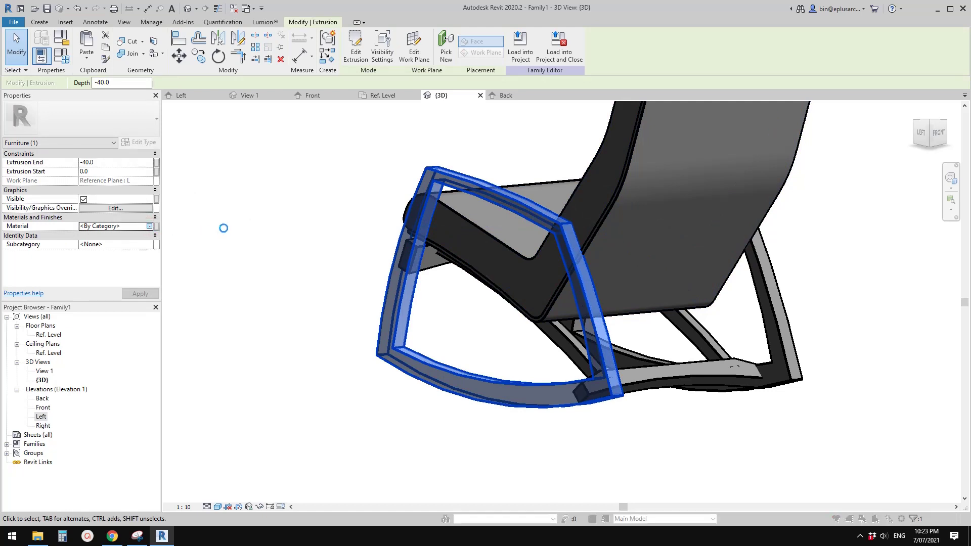
click(114, 538)
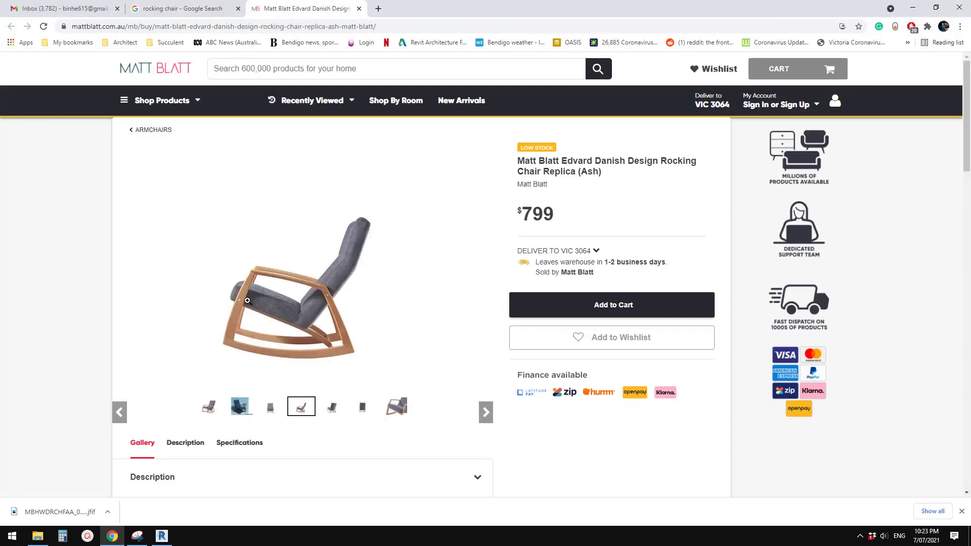
click(159, 539)
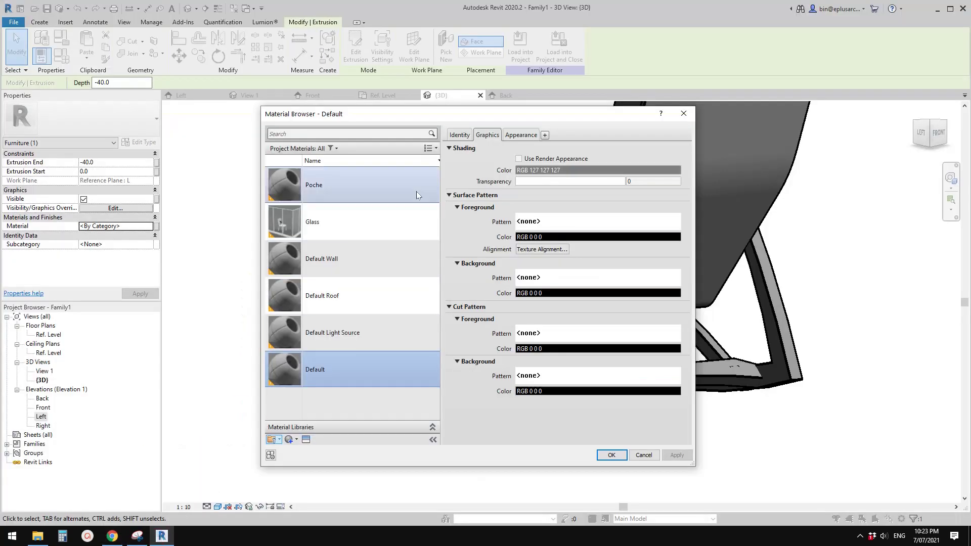
Replace the Default material's appearance asset with a dark polished mahogany from the Appearance Library's Wood category
click(522, 136)
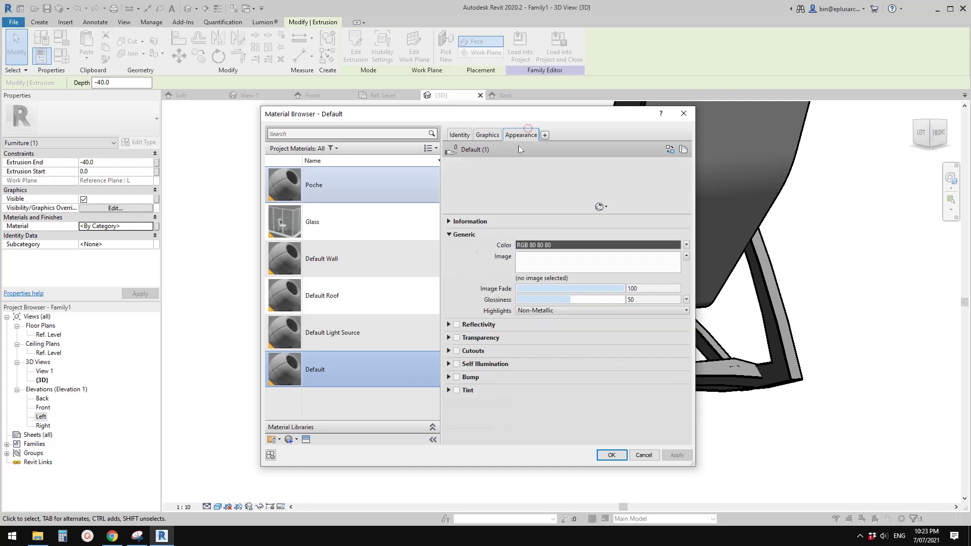
click(671, 151)
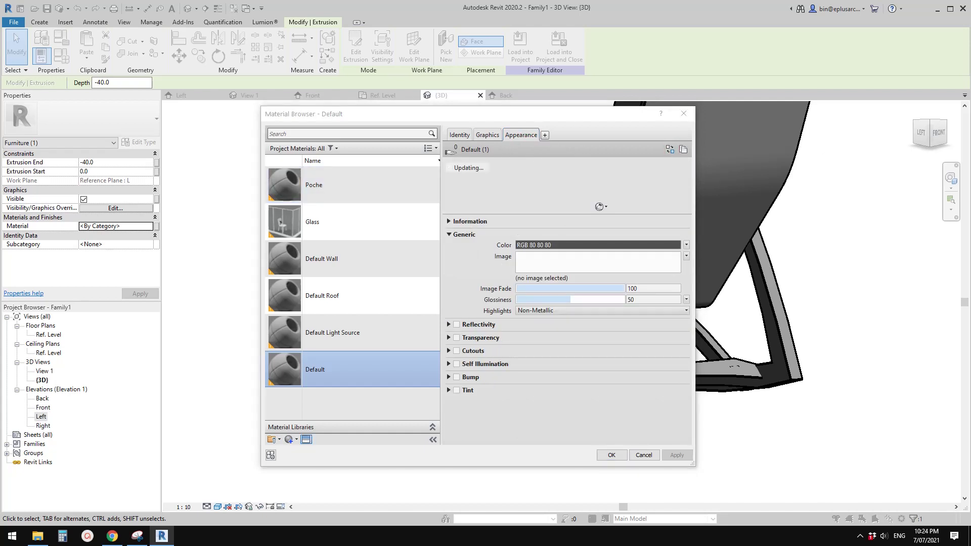
drag(681, 106, 631, 138)
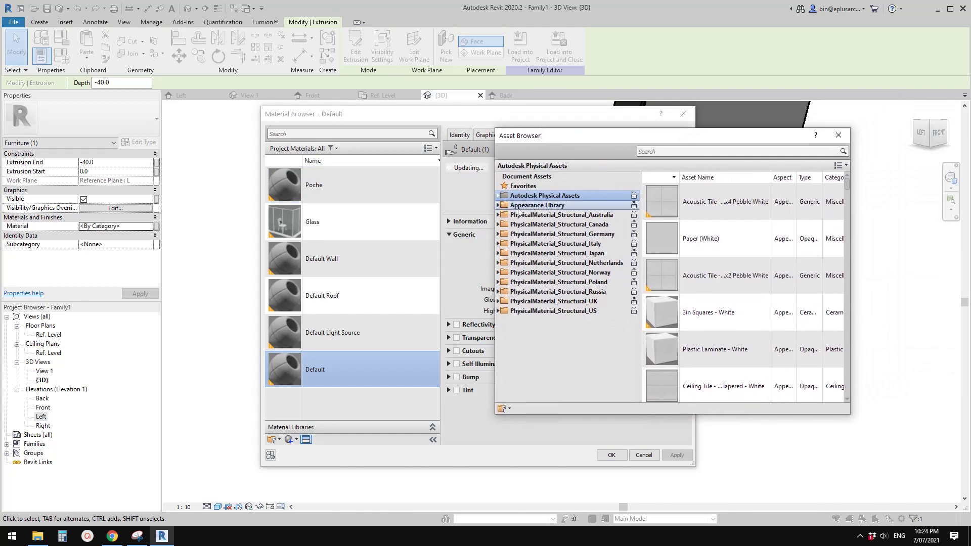
click(498, 205)
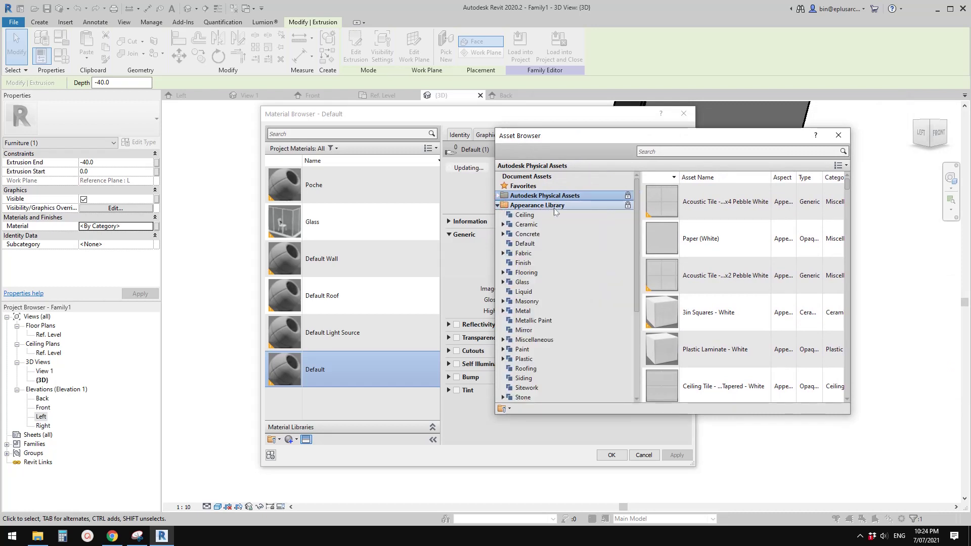
scroll(540, 314, down, 4)
click(528, 320)
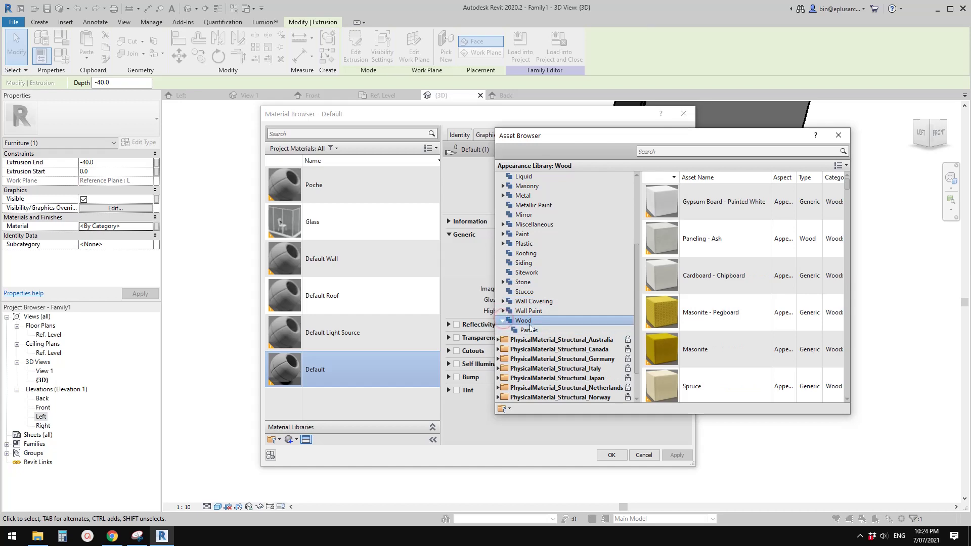
drag(849, 182, 839, 347)
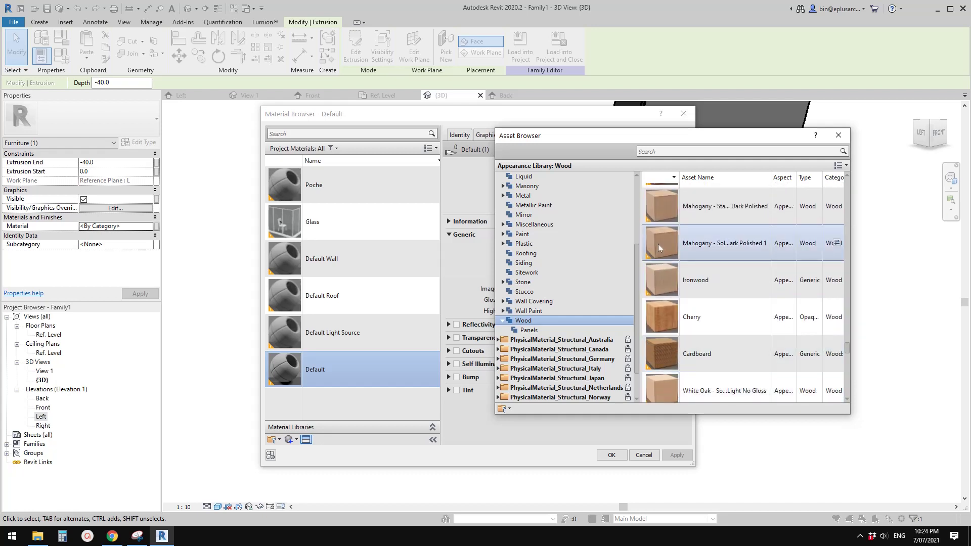
click(837, 243)
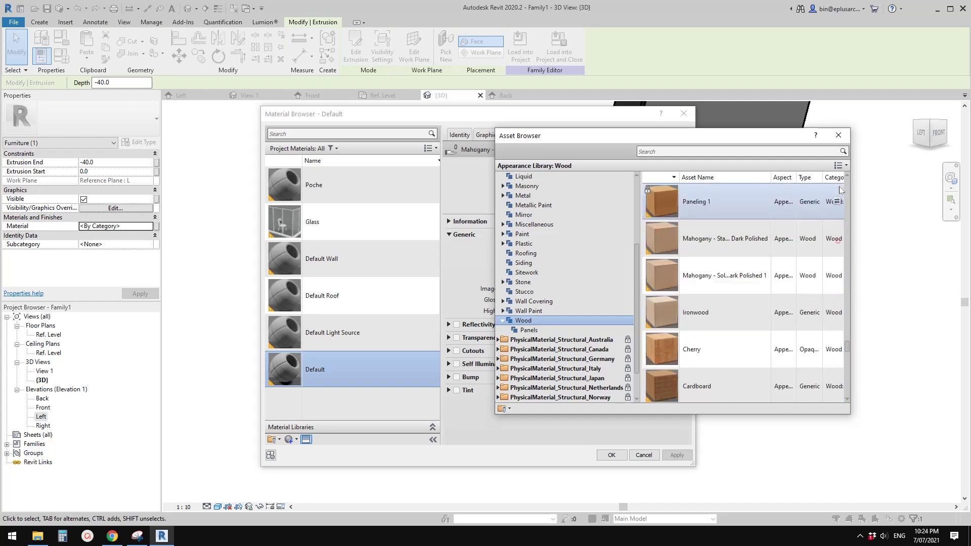
click(838, 136)
Set the Default material's shading to use its render appearance and apply the change
click(488, 135)
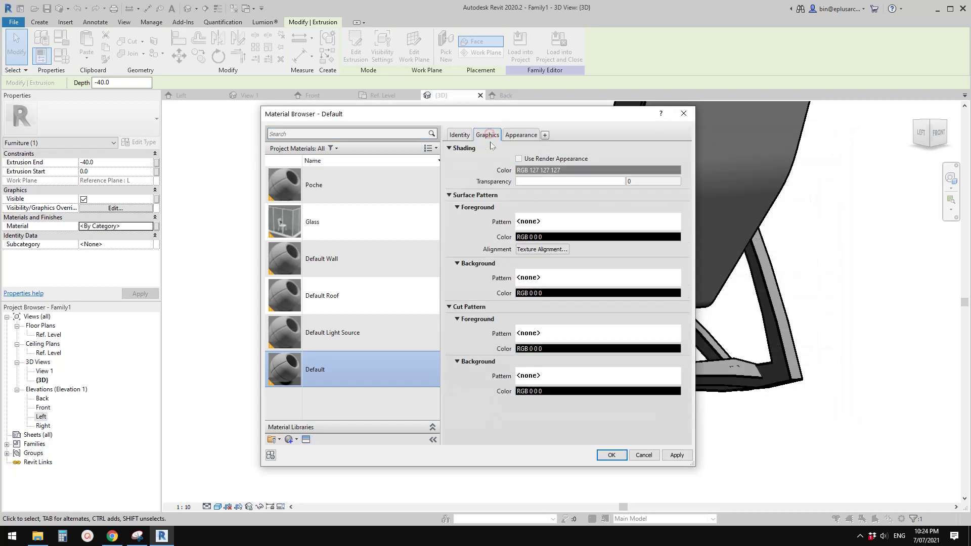
click(520, 159)
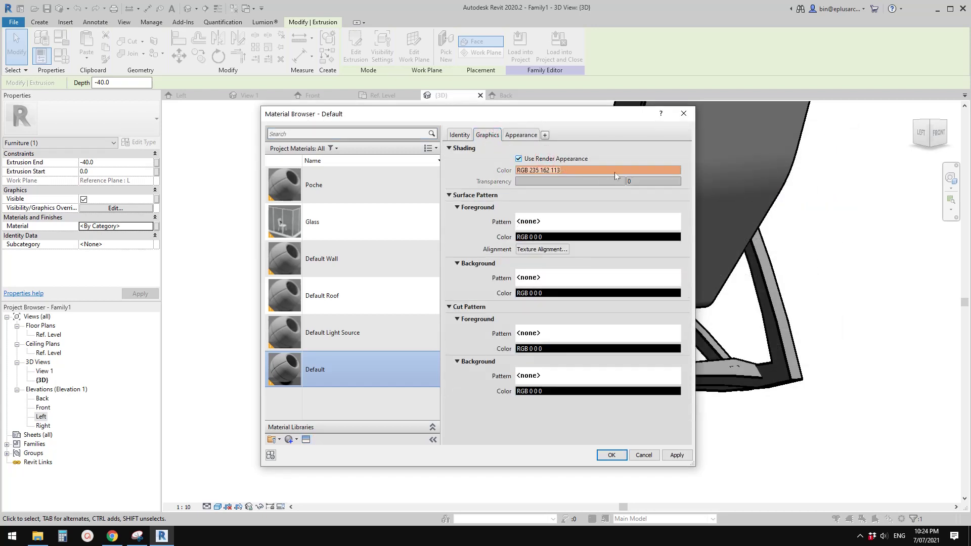
click(680, 457)
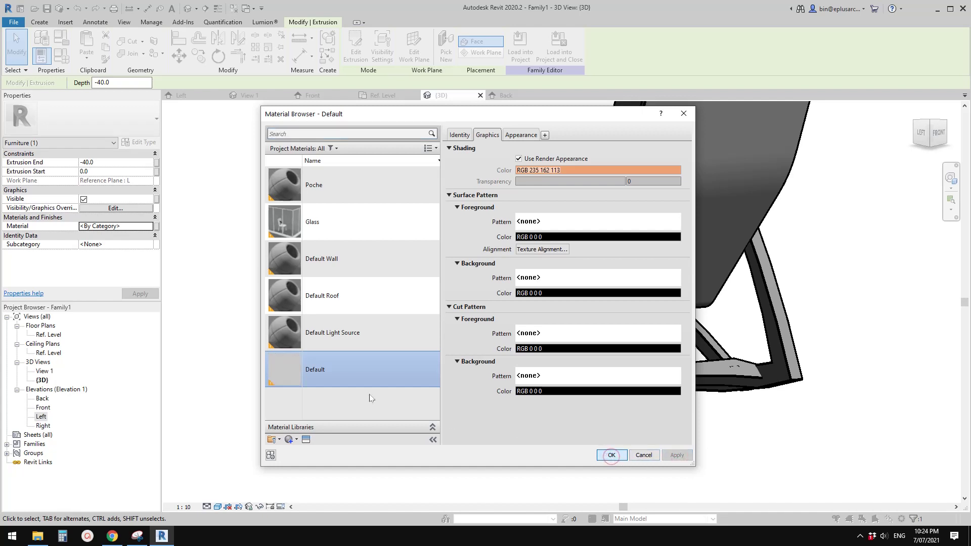
Rename the Default material as Wood and assign it to the selected side frame
right_click(312, 375)
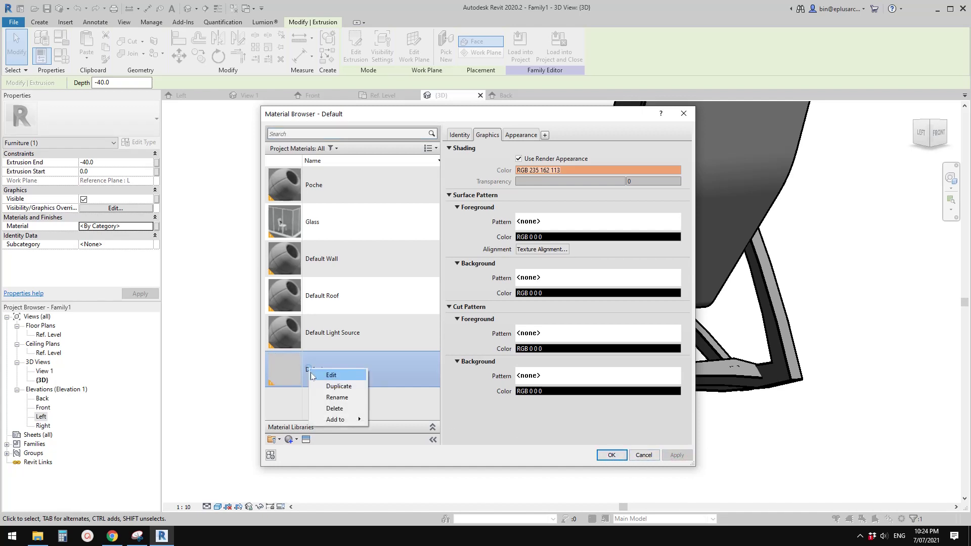
click(337, 398)
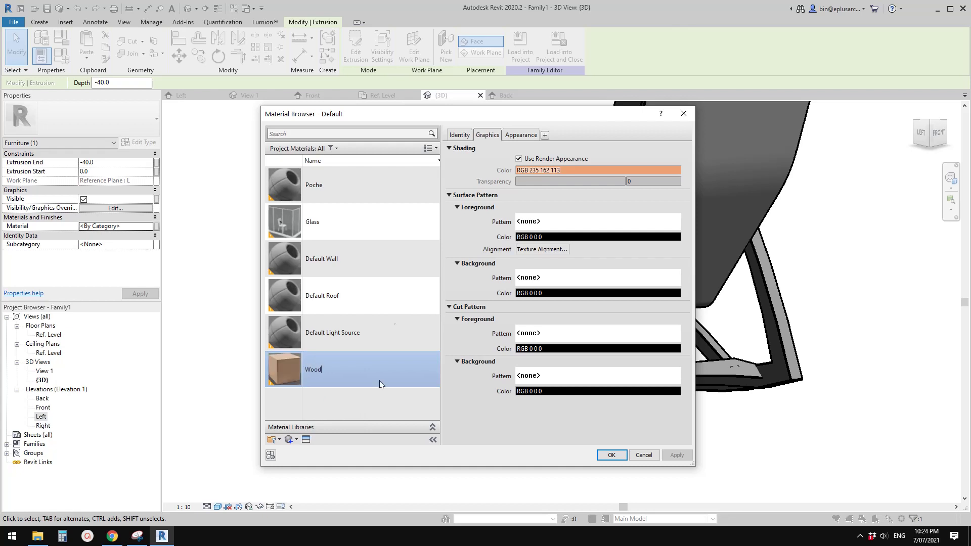
click(613, 455)
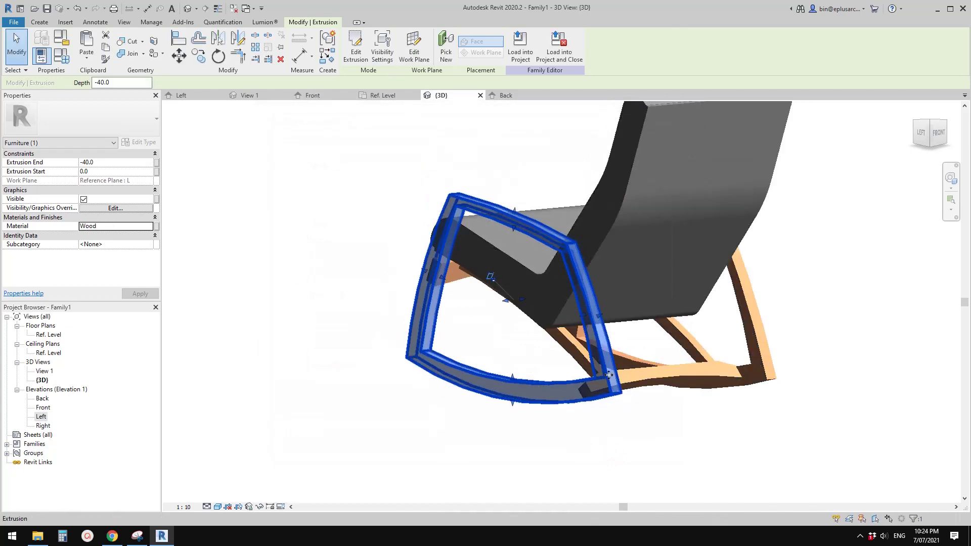
key(Escape)
Assign the Wood material to the thin shell behind the chair's cushion
shift+middle_drag(648, 385, 654, 208)
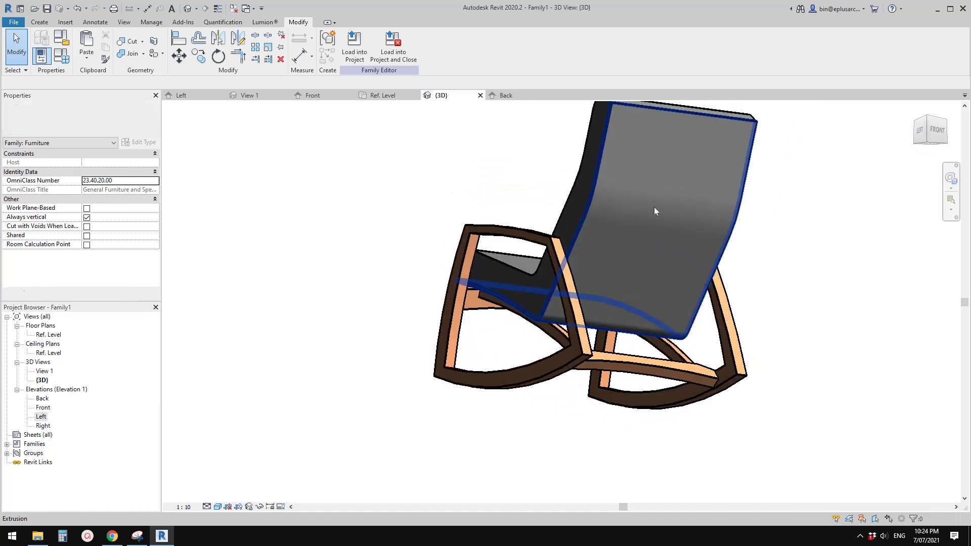
click(652, 201)
click(149, 228)
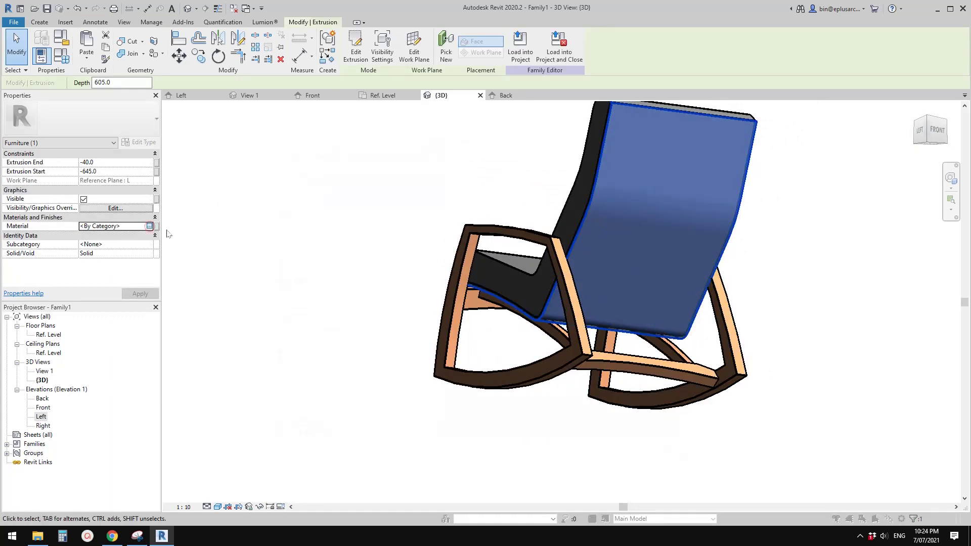
click(611, 455)
key(Escape)
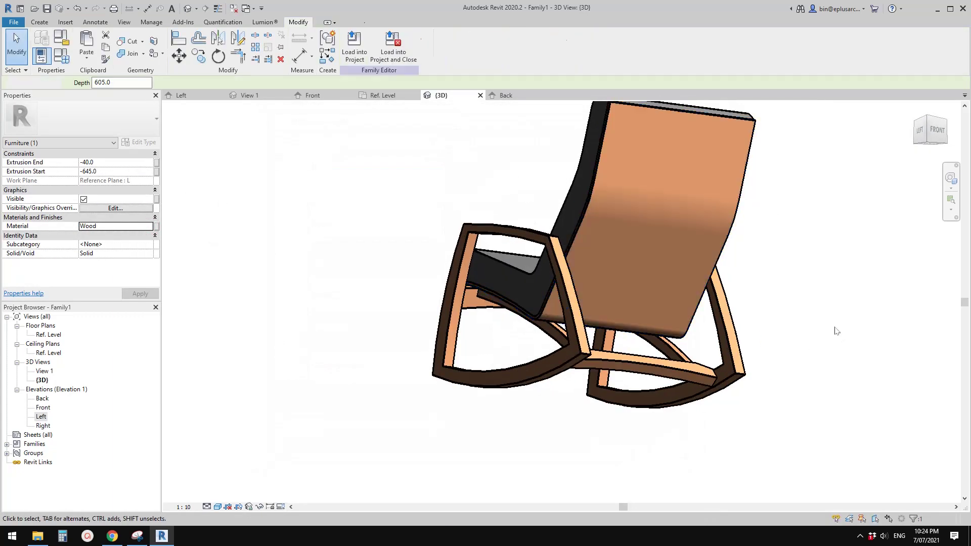
Examine the cushion, the shell edge and the wooden frame from the chair's front side in 3D
shift+middle_drag(744, 334, 708, 273)
click(693, 238)
key(Escape)
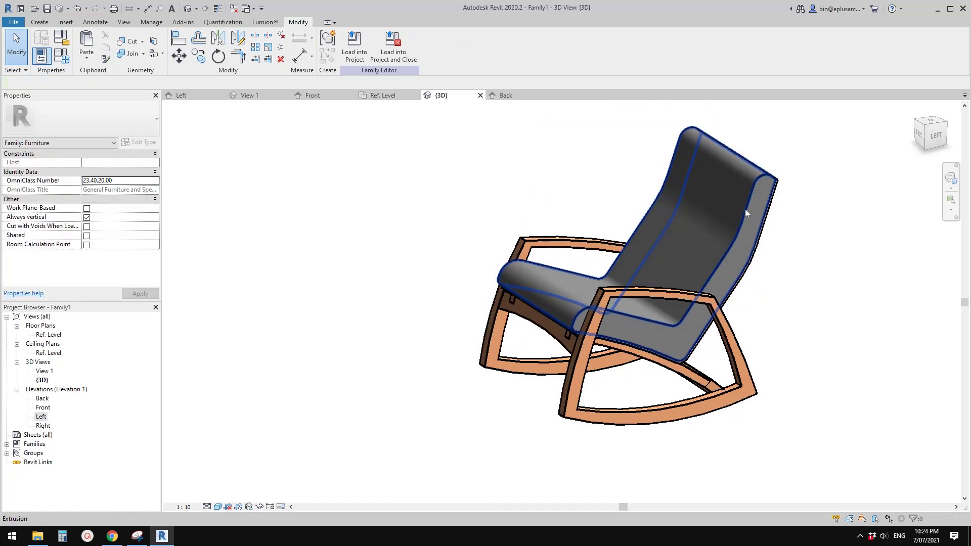
mouse_move(745, 209)
shift+middle_down()
mouse_move(698, 295)
mouse_move(738, 295)
mouse_move(719, 285)
mouse_move(751, 207)
shift+middle_up()
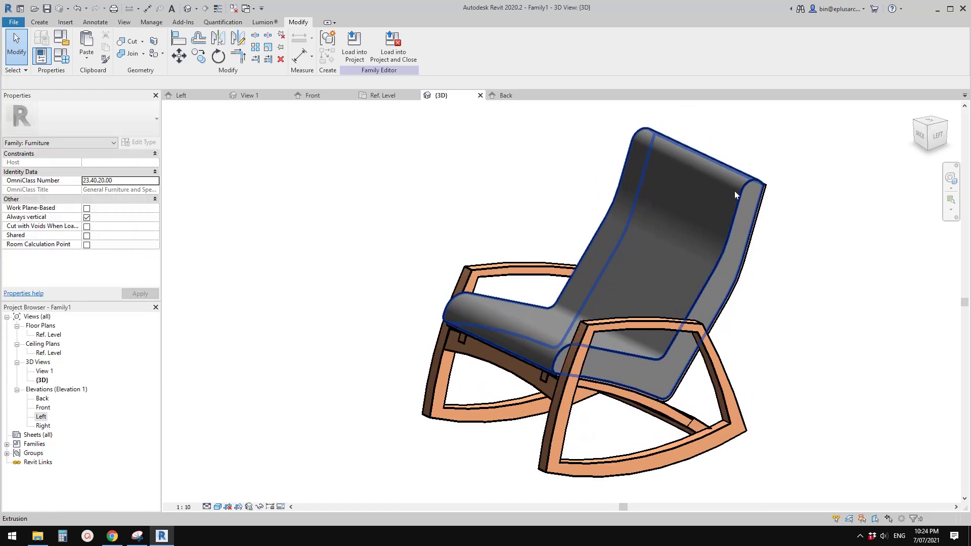
scroll(739, 199, up, 1)
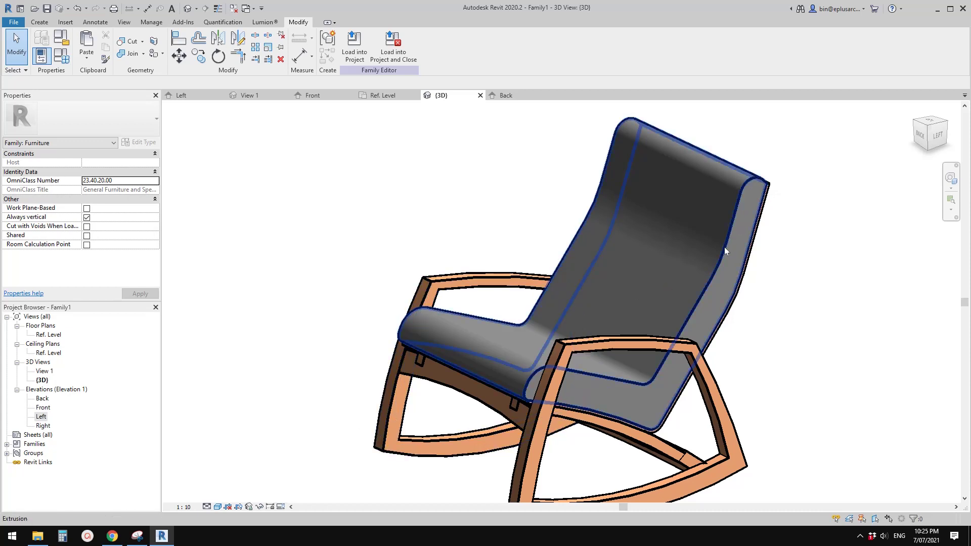
scroll(724, 247, down, 2)
shift+middle_drag(642, 318, 556, 354)
Check the chair in the Ref. Level floor plan and return to the 3D view
double_click(49, 334)
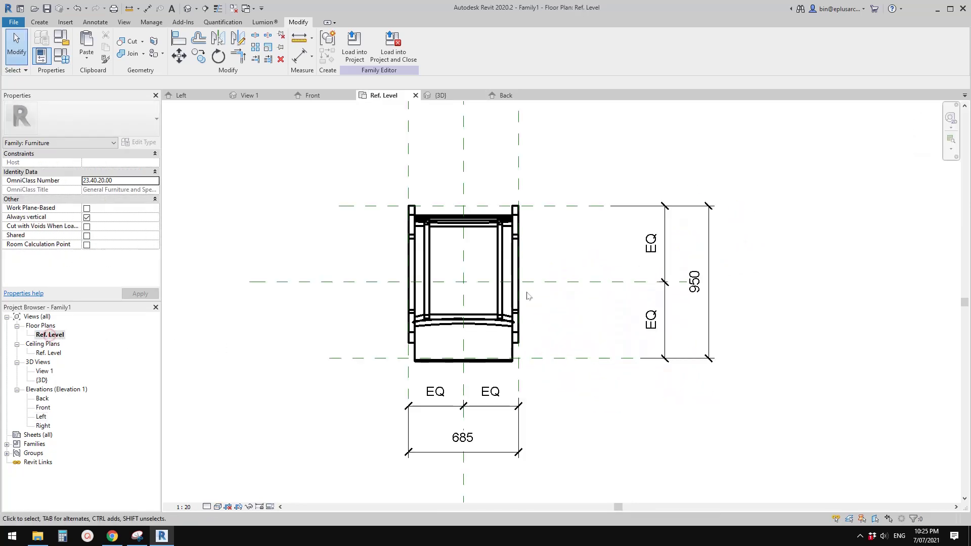
scroll(489, 296, down, 1)
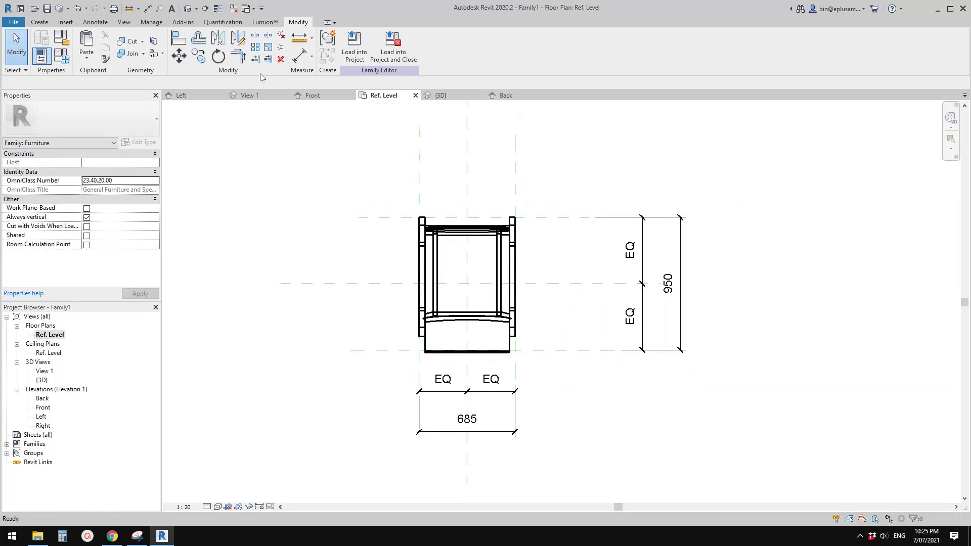
click(195, 11)
shift+middle_drag(601, 256, 698, 288)
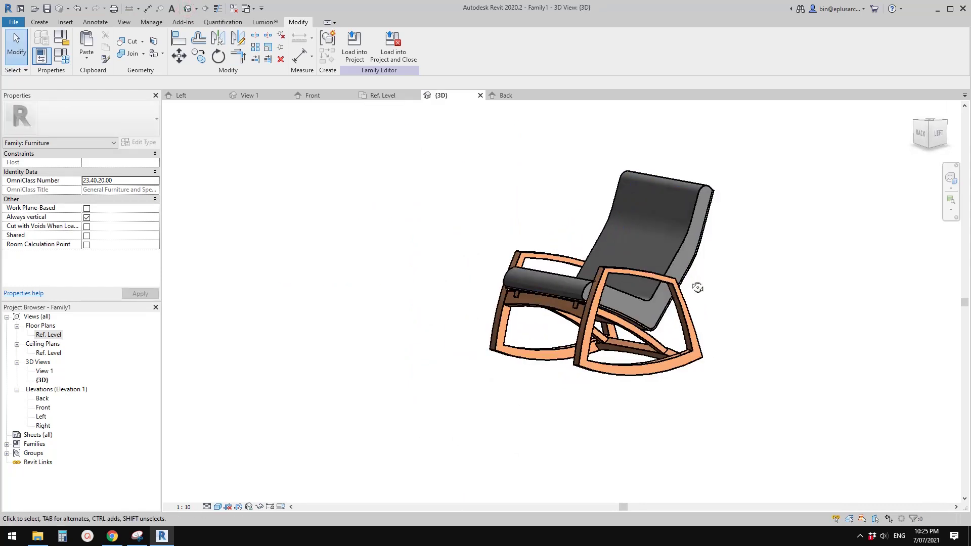
scroll(695, 226, up, 3)
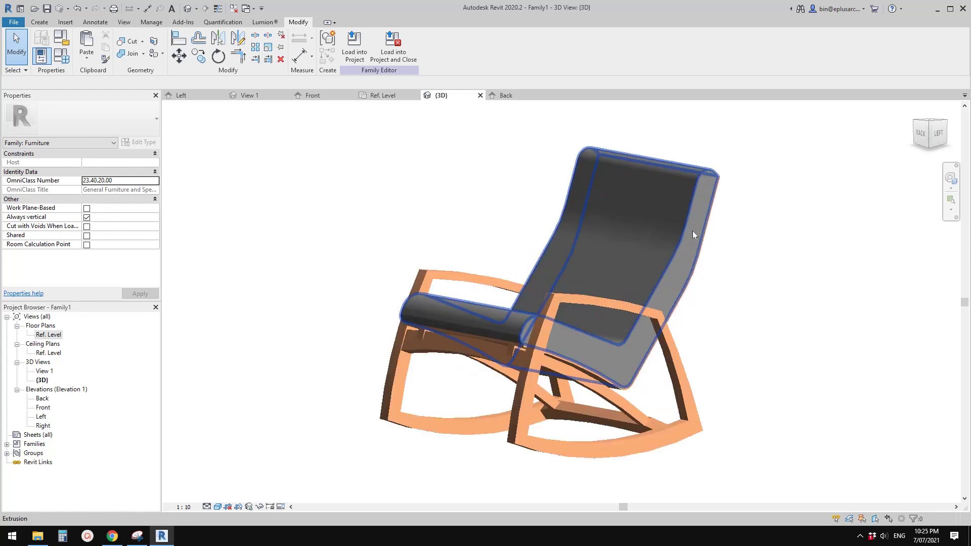
Compare the modelled armrests and front of the chair with the product photo on the web page in Chrome
click(113, 536)
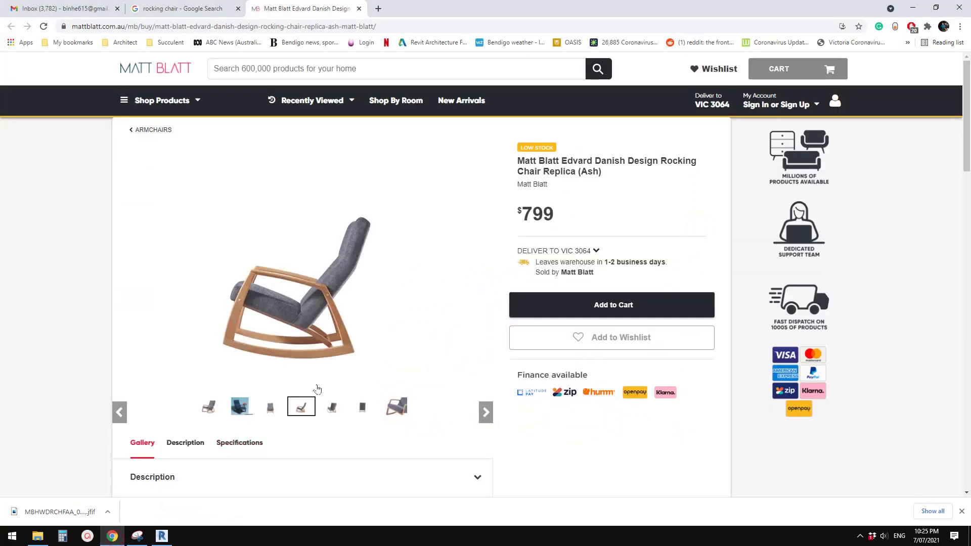
click(161, 538)
shift+middle_drag(566, 304, 480, 414)
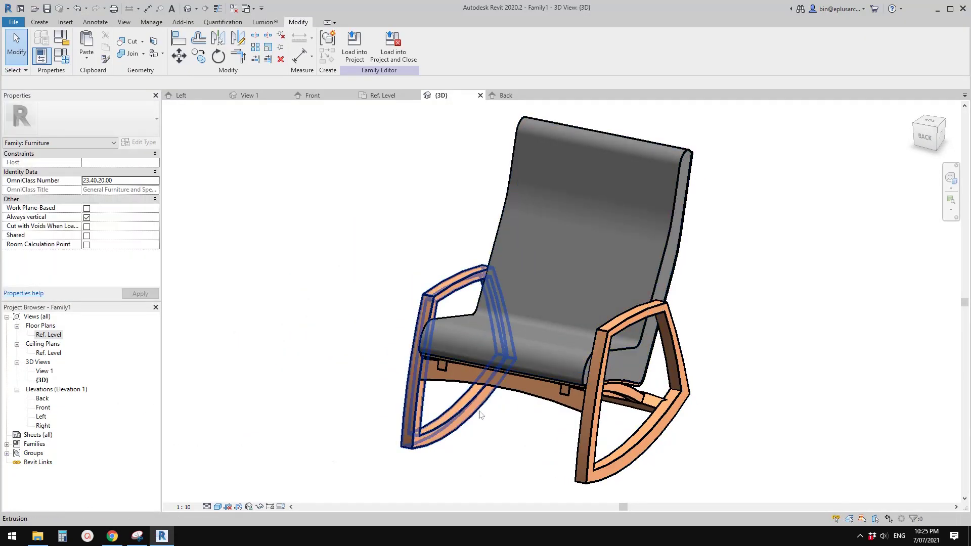
click(112, 536)
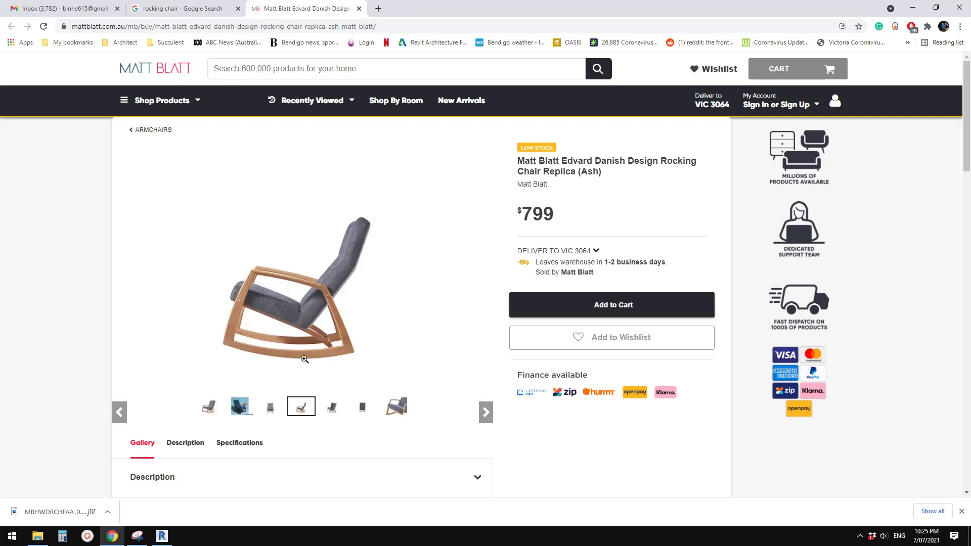
click(162, 537)
scroll(628, 313, up, 4)
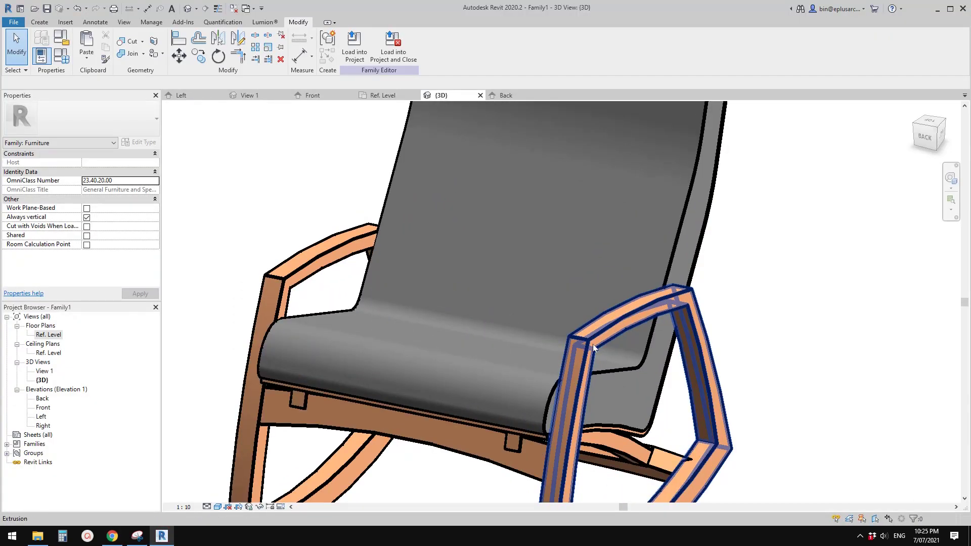
shift+middle_drag(592, 344, 540, 349)
scroll(539, 354, down, 2)
middle_drag(541, 384, 567, 314)
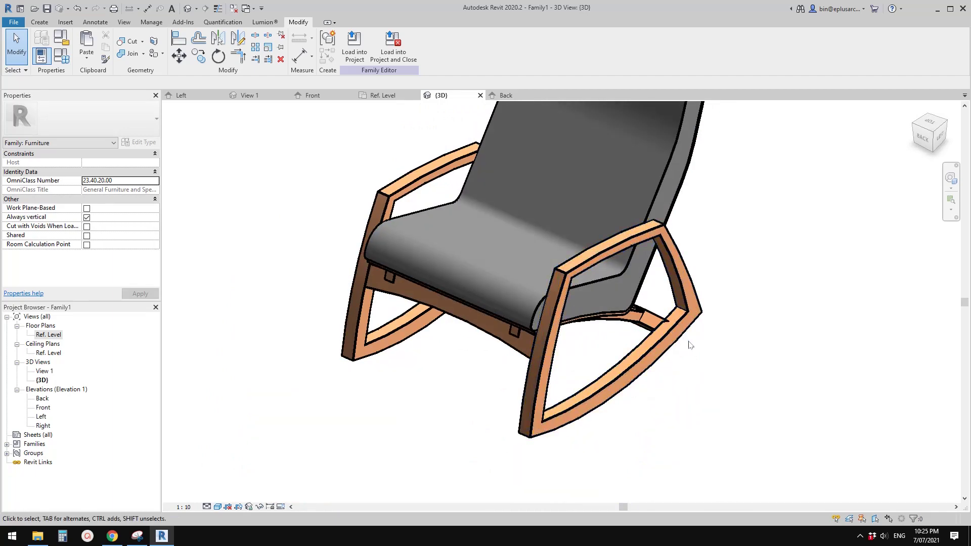
Review the finished chair from the side and show it from the top-back-left corner in 3D
shift+middle_drag(690, 339, 593, 353)
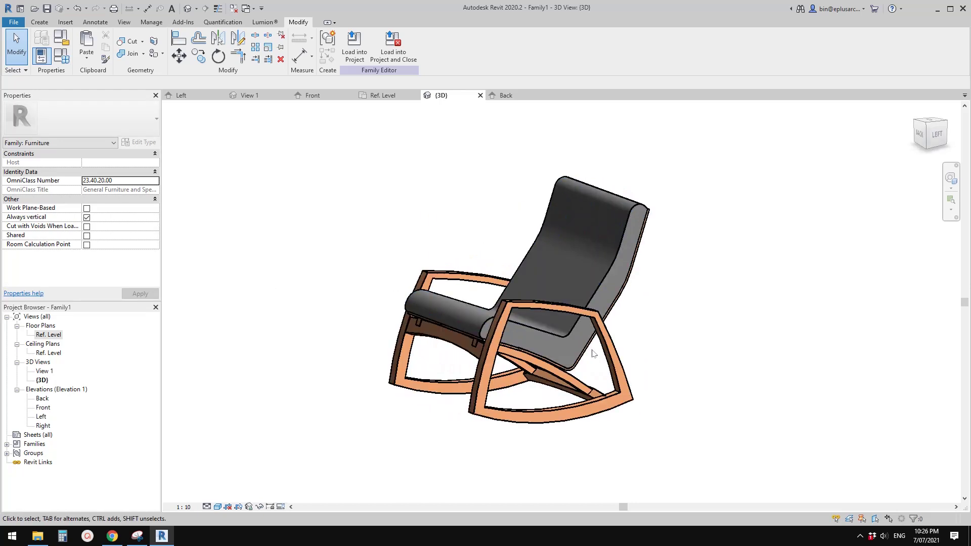
shift+middle_drag(683, 369, 557, 374)
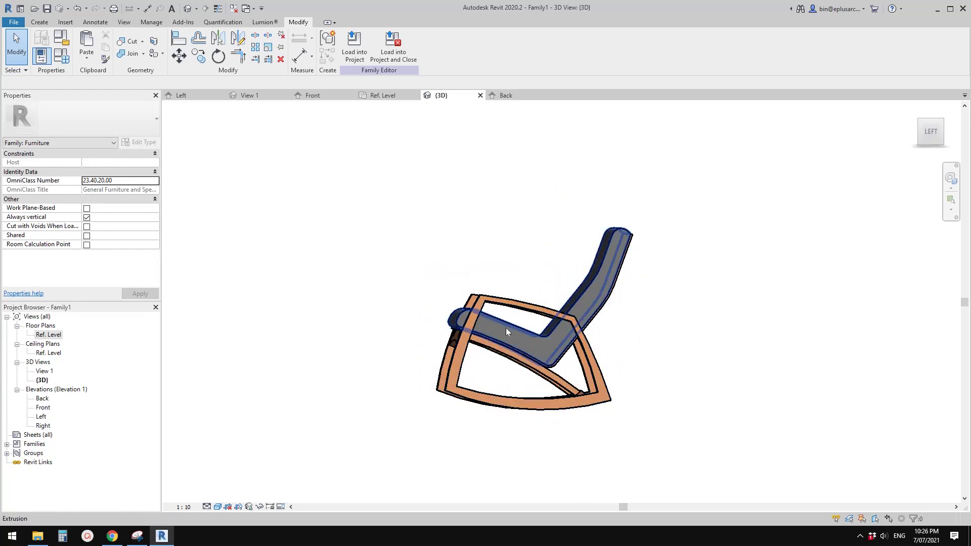
shift+middle_drag(508, 373, 529, 420)
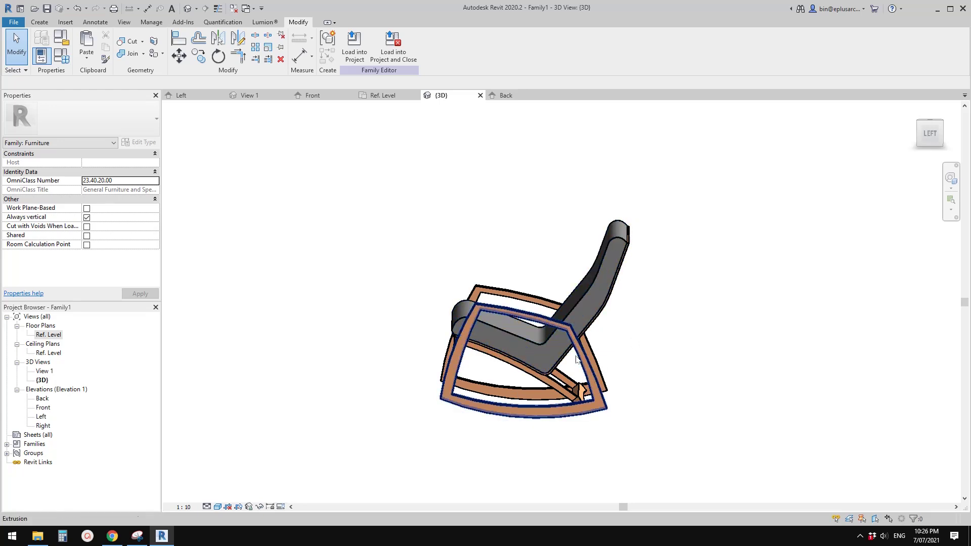
middle_drag(728, 420, 637, 369)
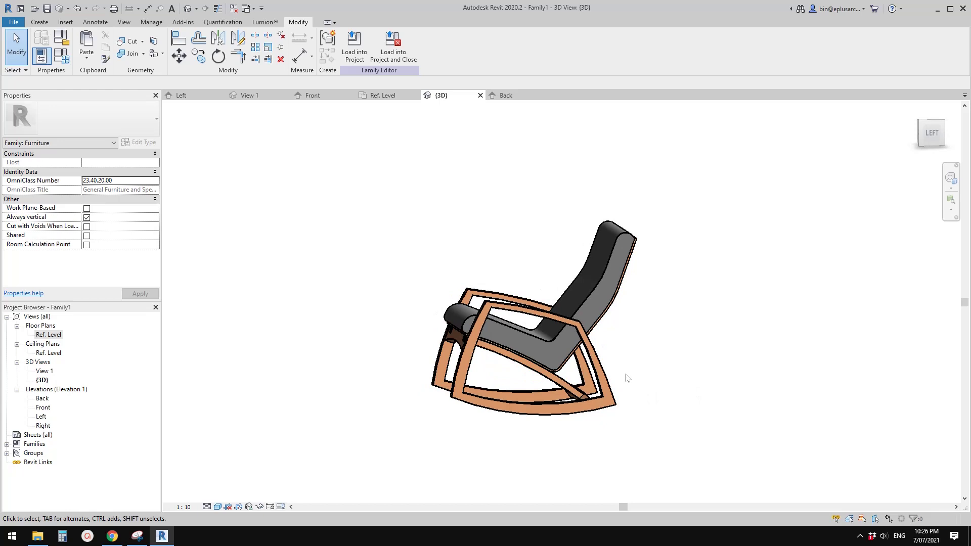
shift+middle_drag(627, 377, 686, 373)
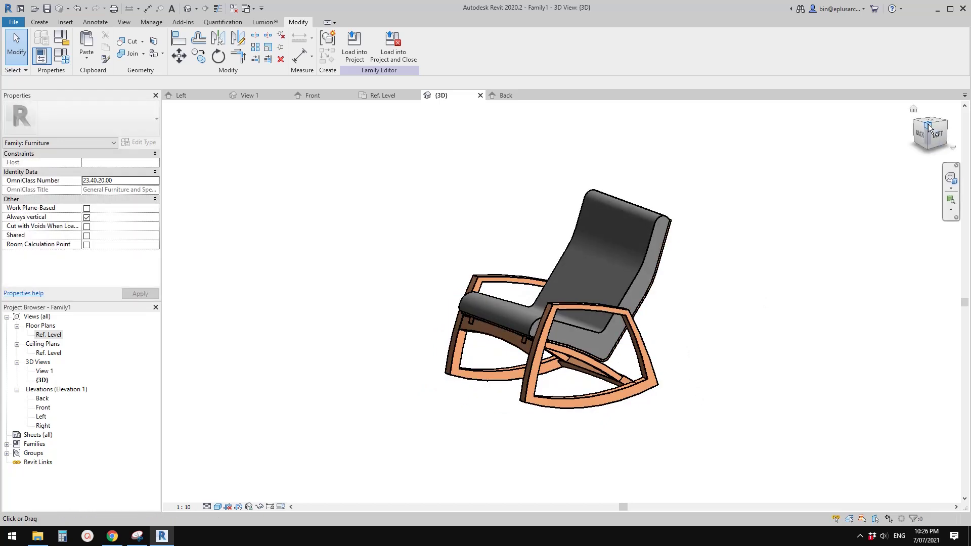
click(929, 127)
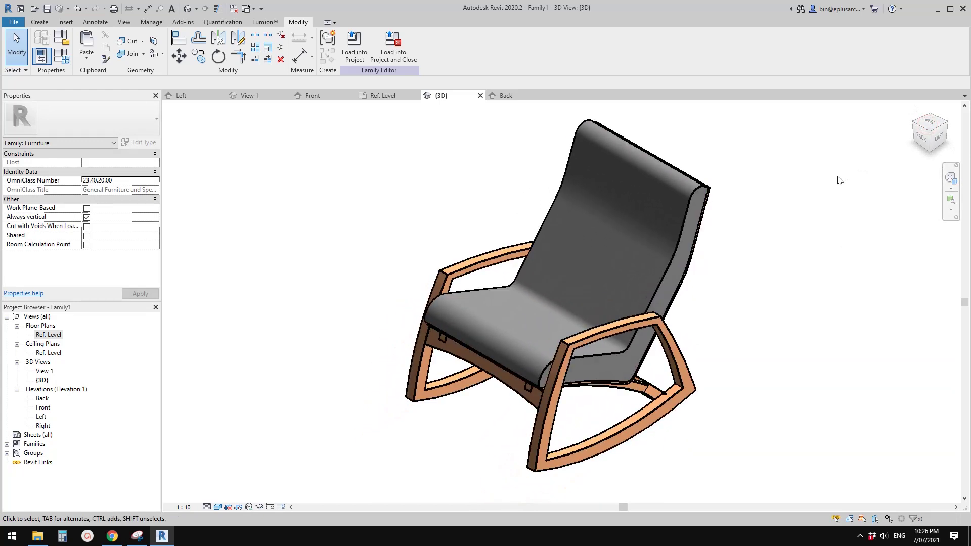